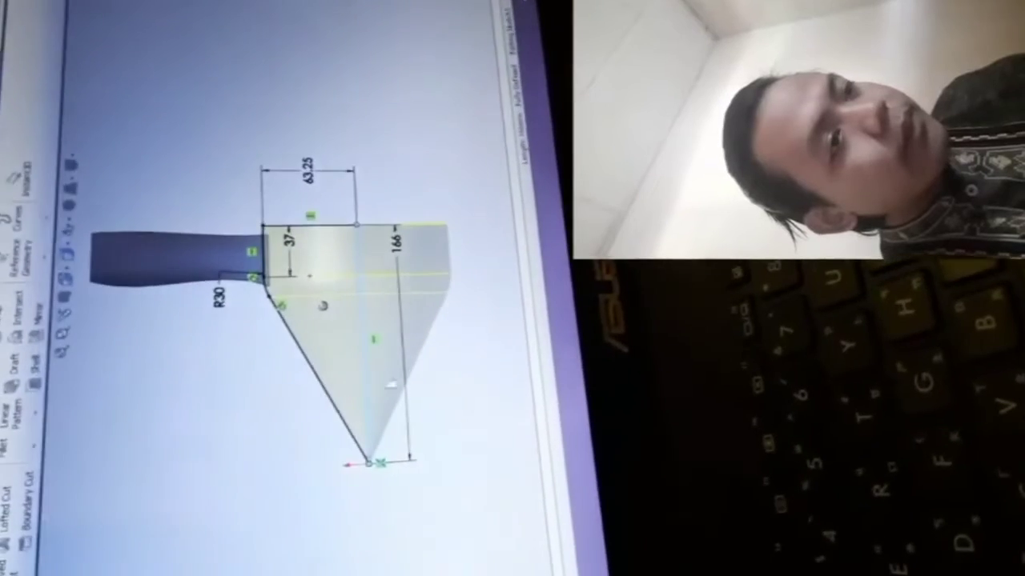
# - Revolve the closed hub profile with the slanted nose edge into a solid cone-nosed hub beside the blade
pyautogui.press('Return')
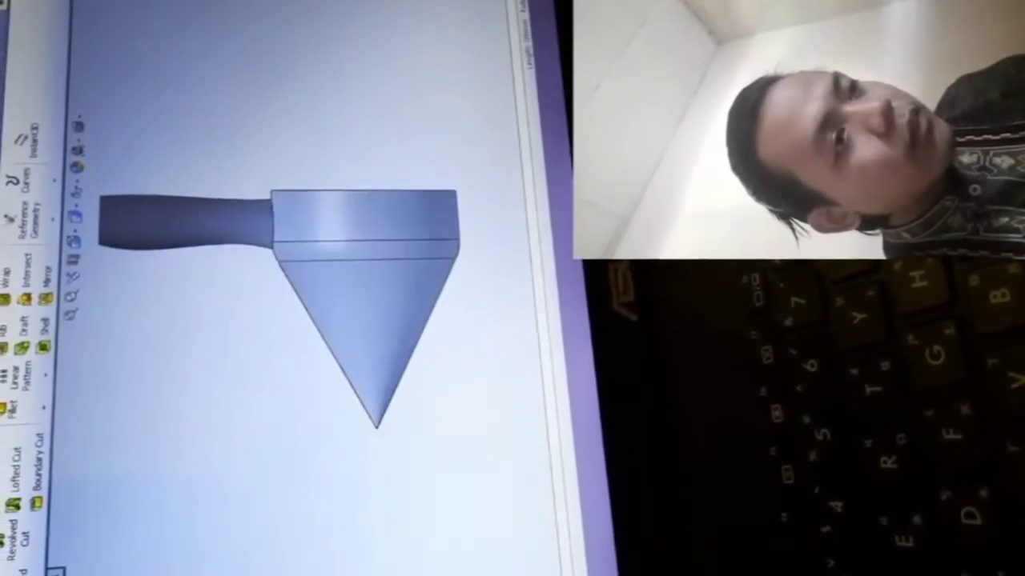
pyautogui.moveTo(366, 304)
pyautogui.mouseDown(button='middle')
pyautogui.moveTo(342, 137)
pyautogui.moveTo(406, 64)
pyautogui.moveTo(470, 109)
pyautogui.moveTo(464, 165)
pyautogui.moveTo(491, 48)
pyautogui.moveTo(512, 49)
pyautogui.moveTo(493, 151)
pyautogui.moveTo(470, 46)
pyautogui.mouseUp(button='middle')
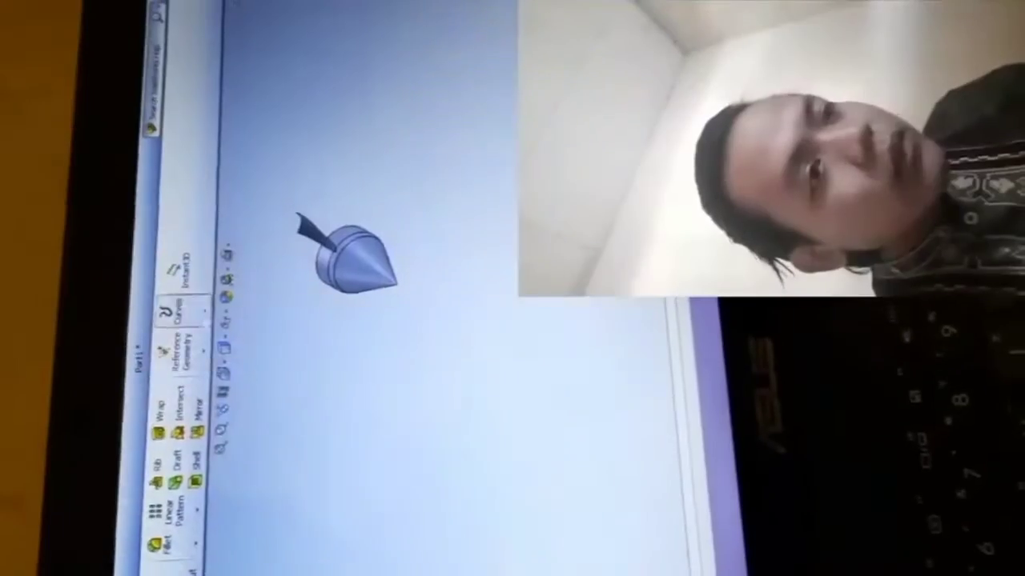
# - Create a reference axis through the hub from its conical nose face
pyautogui.click(172, 354)
pyautogui.click(230, 337)
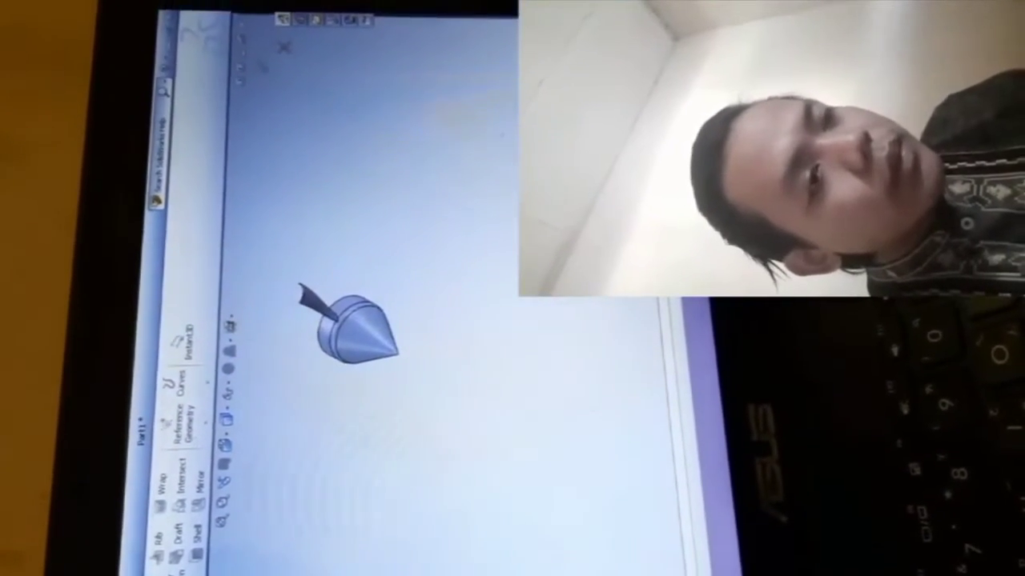
pyautogui.click(254, 541)
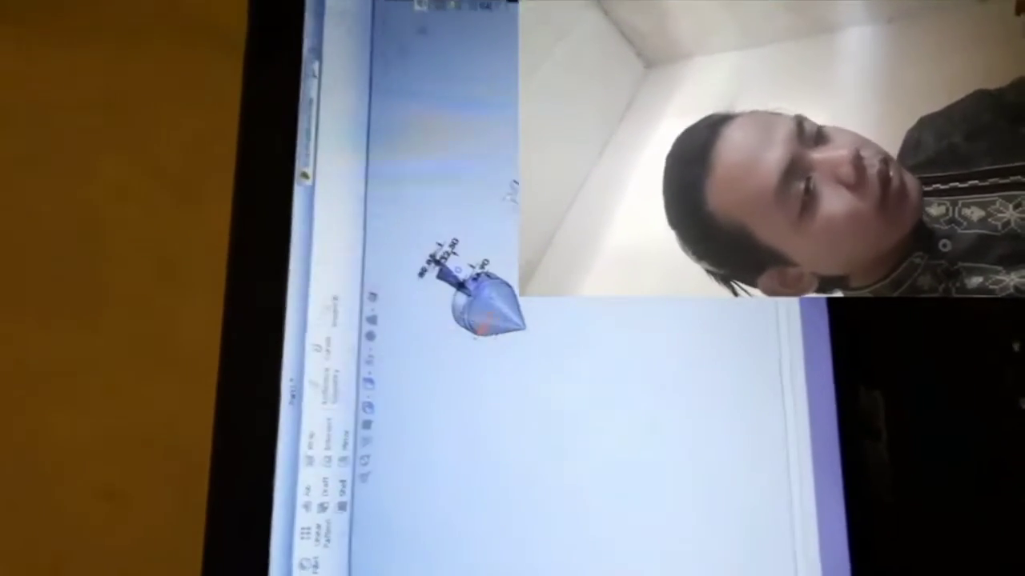
pyautogui.scroll(-5, 452, 272)
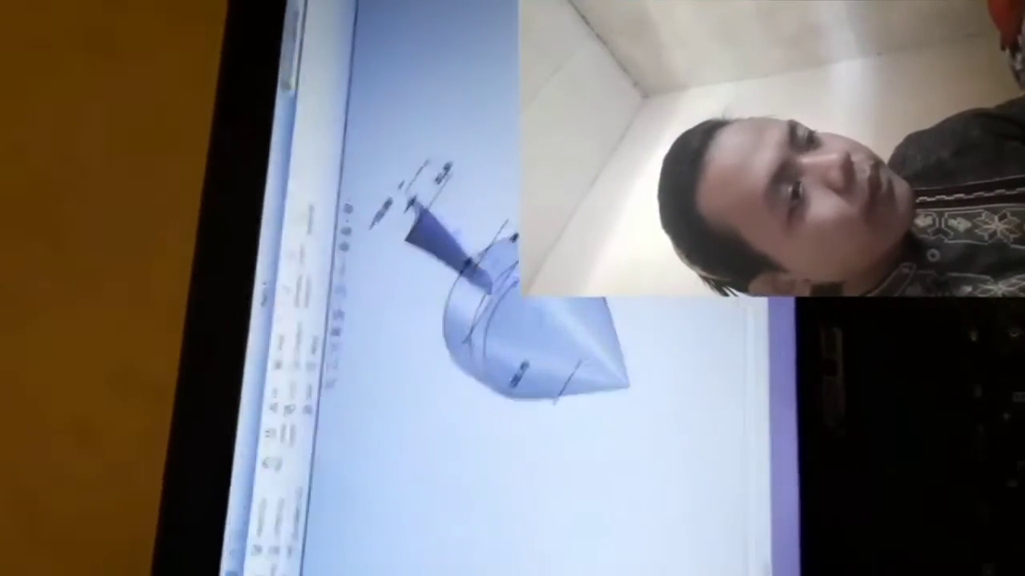
pyautogui.scroll(5, 420, 216)
pyautogui.moveTo(409, 347); pyautogui.dragTo(440, 392, button='middle')
pyautogui.rightClick(446, 384)
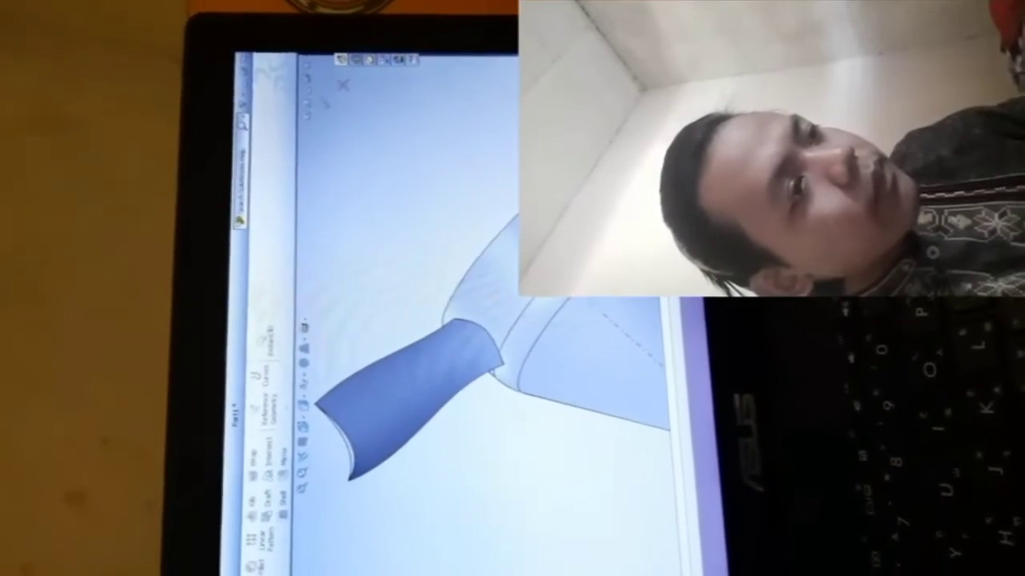
pyautogui.scroll(-5, 433, 369)
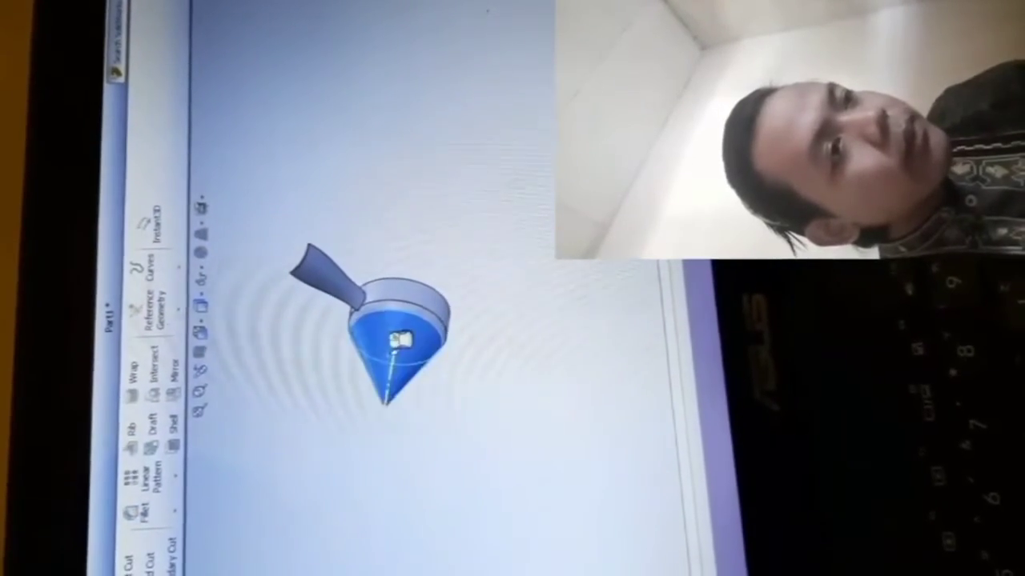
pyautogui.press('Return')
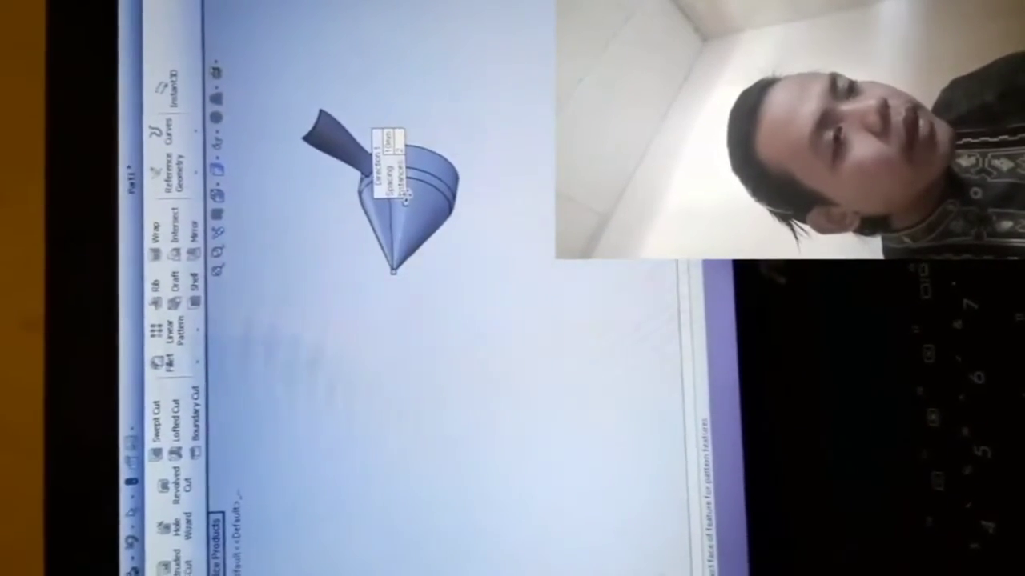
# - Pattern the blade circularly around the hub axis to form a complete ring of fan blades
pyautogui.press('Escape')
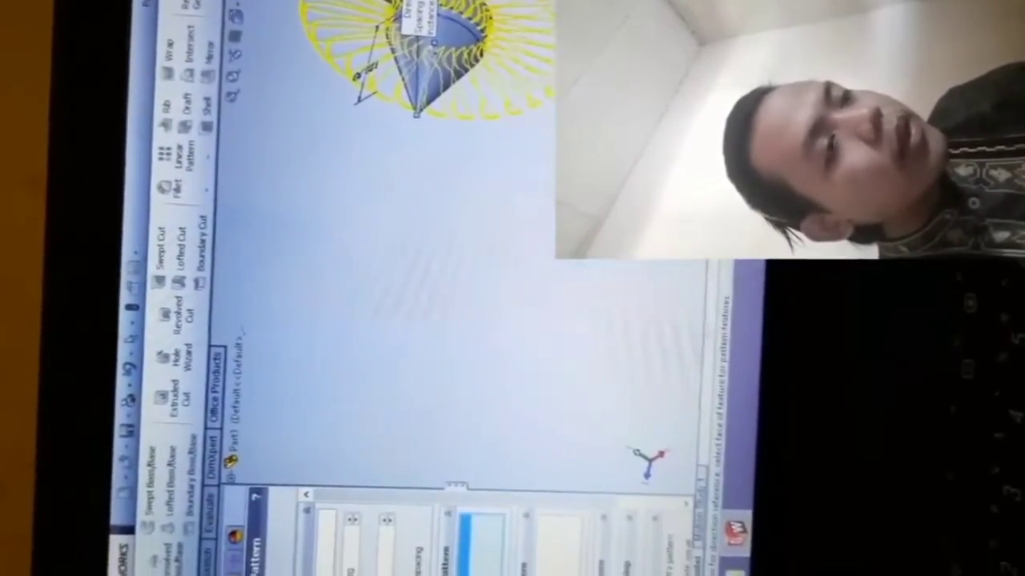
pyautogui.press('Return')
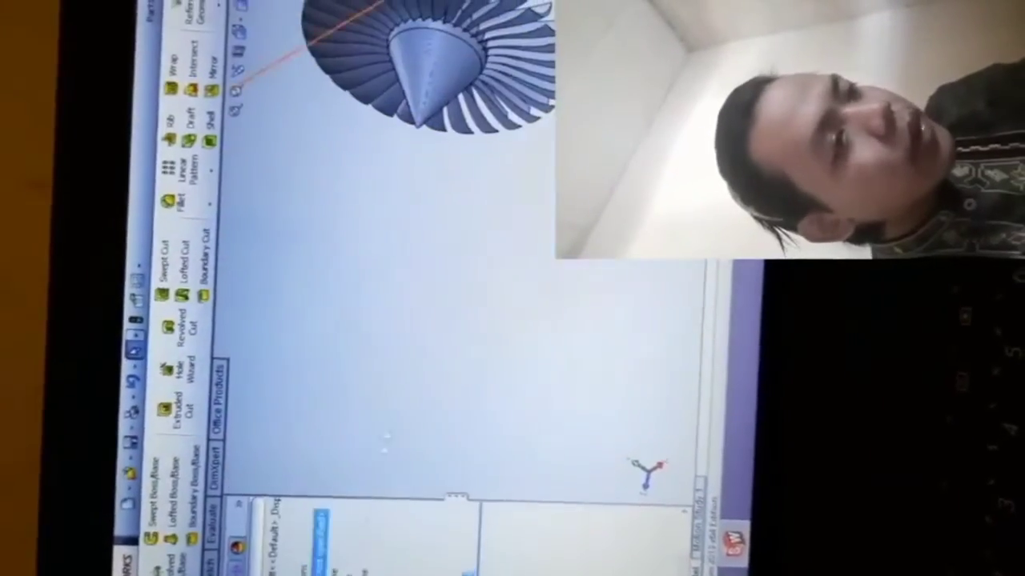
# - Create a spiral curve around the hub's conical nose from the circle sketched about its tip
pyautogui.moveTo(424, 192); pyautogui.dragTo(528, 176, button='middle')
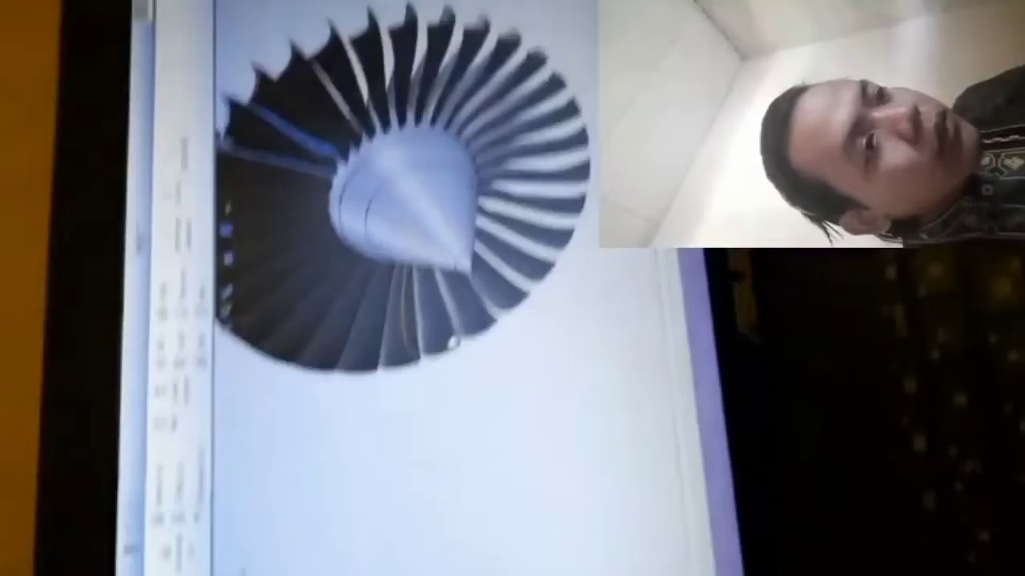
pyautogui.moveTo(450, 339); pyautogui.dragTo(492, 350, button='middle')
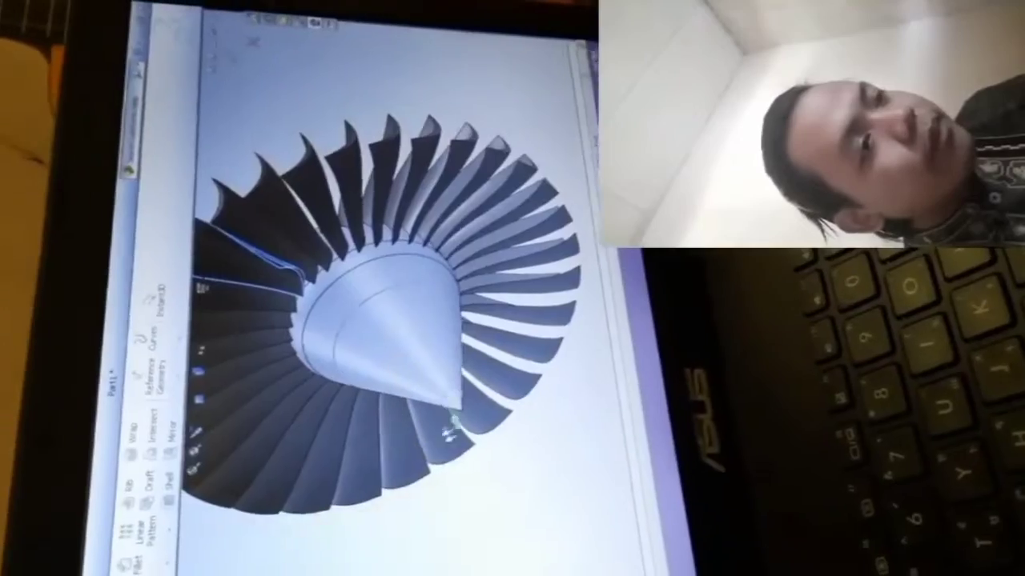
pyautogui.moveTo(451, 420); pyautogui.dragTo(509, 387, button='middle')
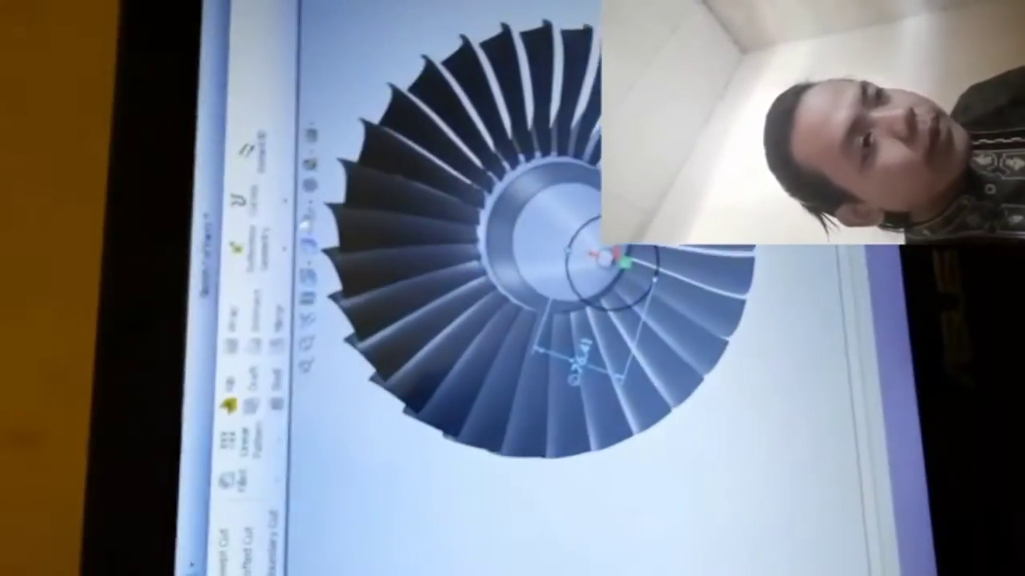
pyautogui.click(282, 203)
pyautogui.click(330, 169)
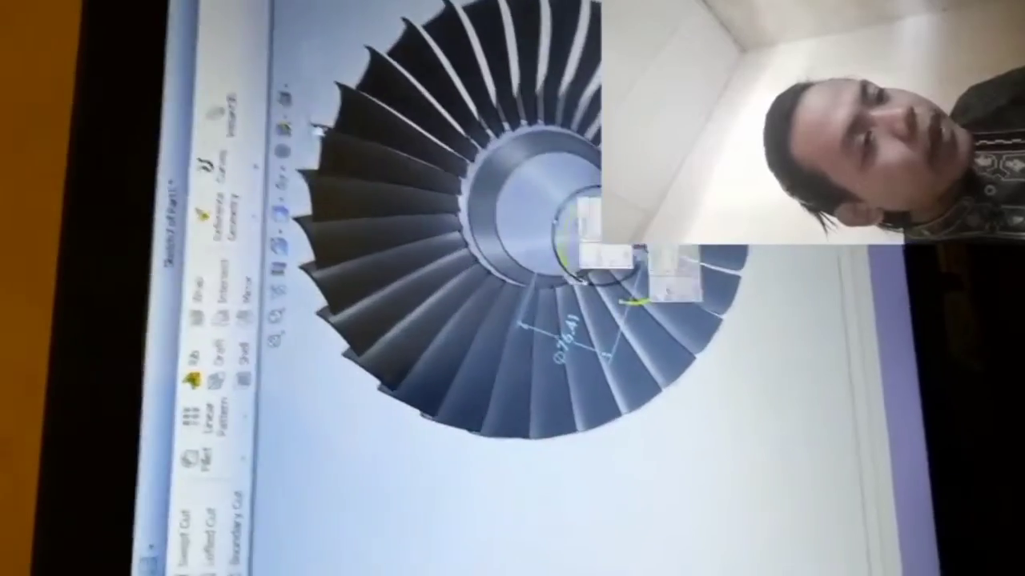
# - Split the hub's conical face with a projection split line that follows the spiral
pyautogui.moveTo(458, 497); pyautogui.dragTo(492, 564, button='middle')
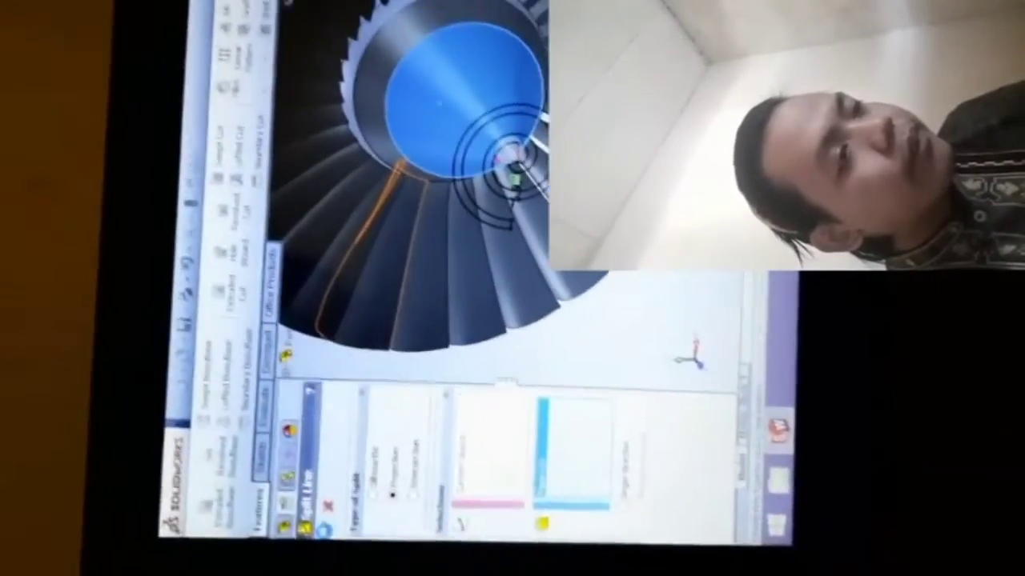
pyautogui.click(328, 526)
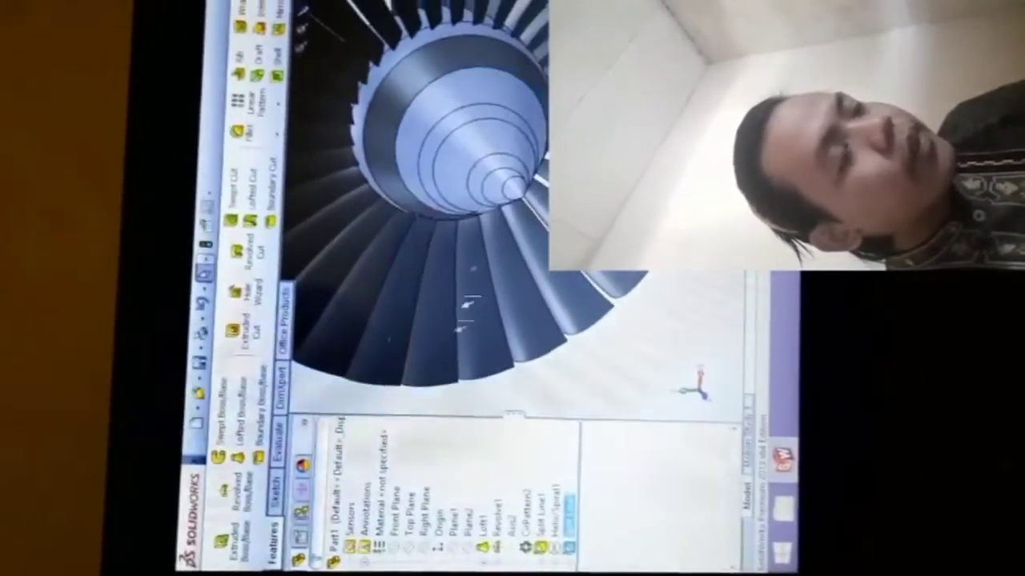
# - Sketch a circle centred at the origin on the hub's flat back face and dimension its diameter
pyautogui.moveTo(464, 240); pyautogui.dragTo(521, 312, button='middle')
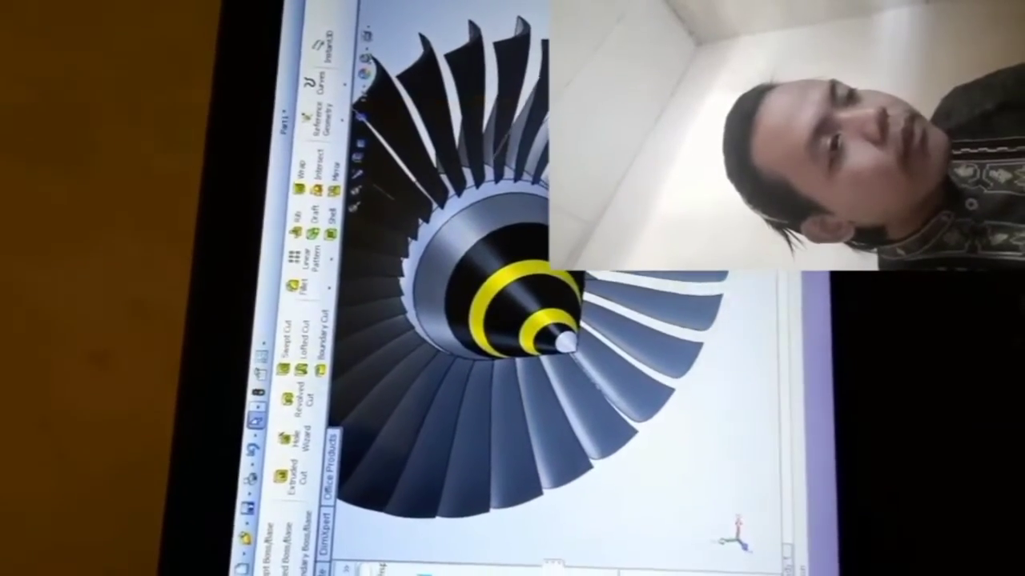
pyautogui.moveTo(496, 180); pyautogui.dragTo(444, 164, button='middle')
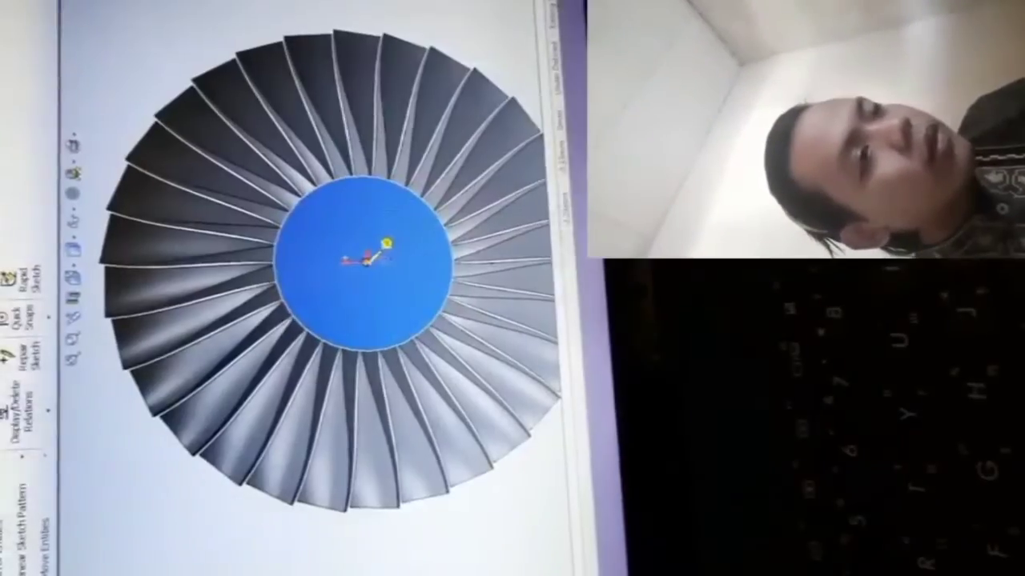
pyautogui.click(368, 259)
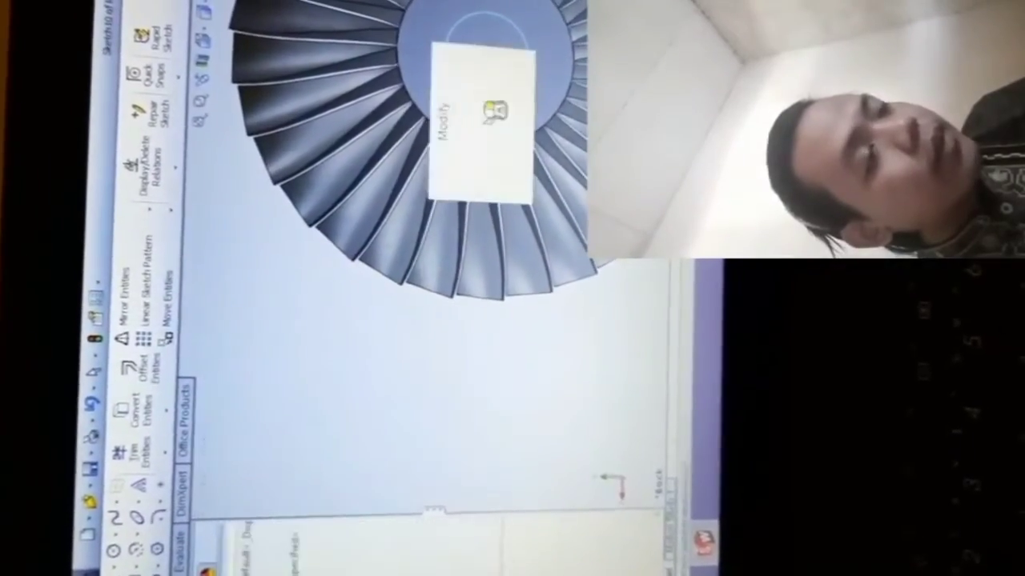
pyautogui.press('Return')
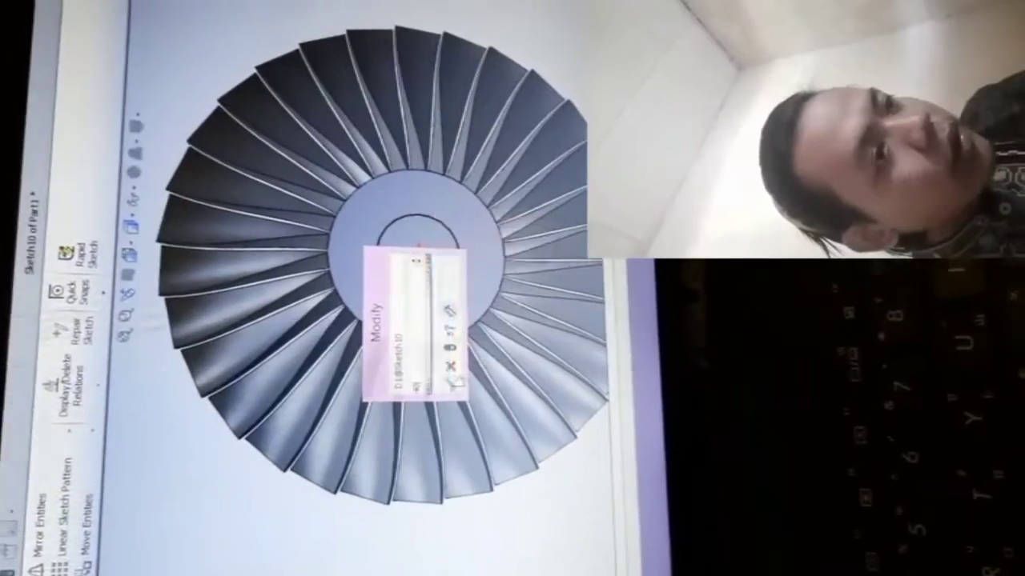
pyautogui.press('Escape')
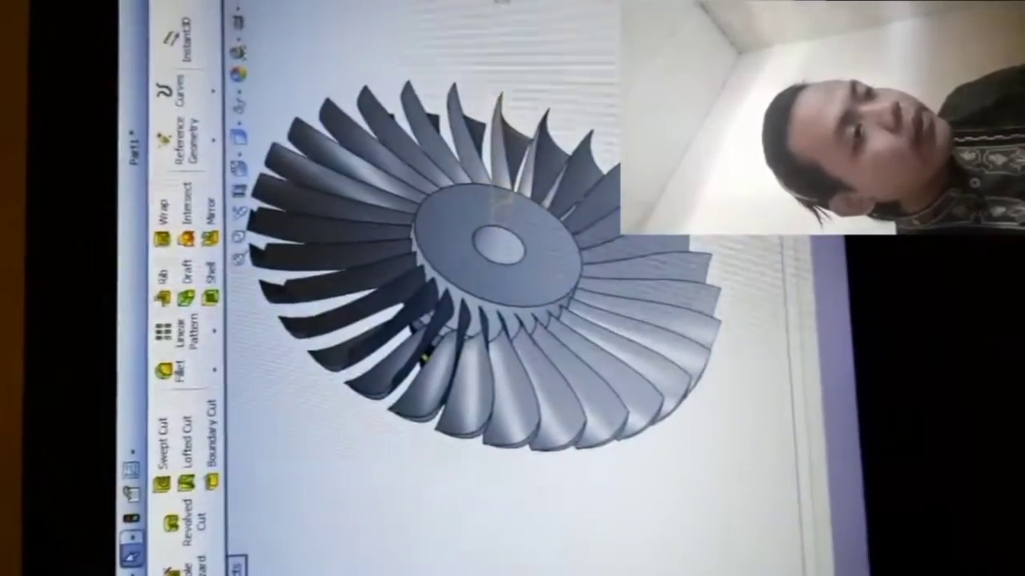
pyautogui.moveTo(512, 321); pyautogui.dragTo(614, 200, button='middle')
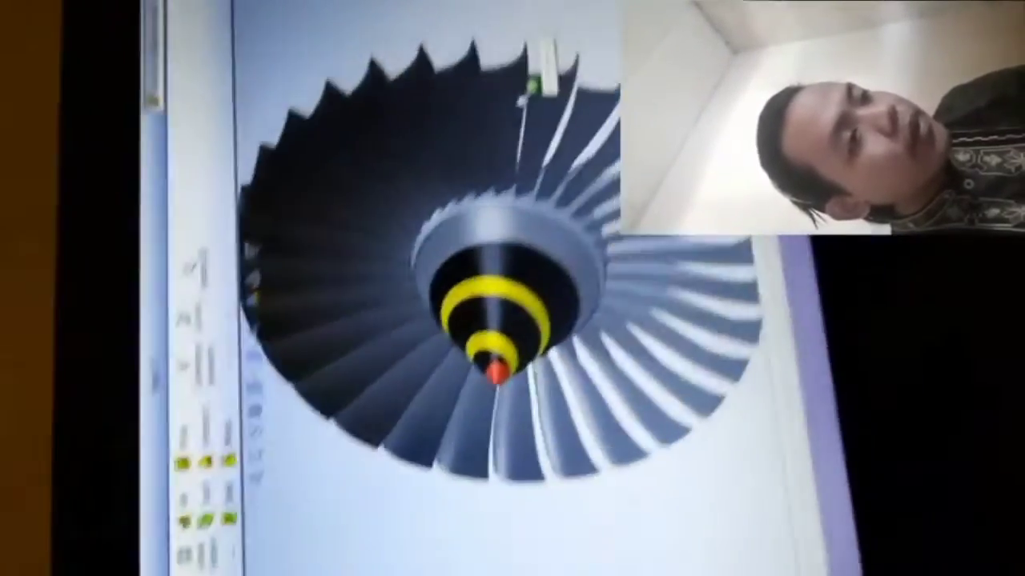
pyautogui.moveTo(480, 264); pyautogui.dragTo(597, 100, button='middle')
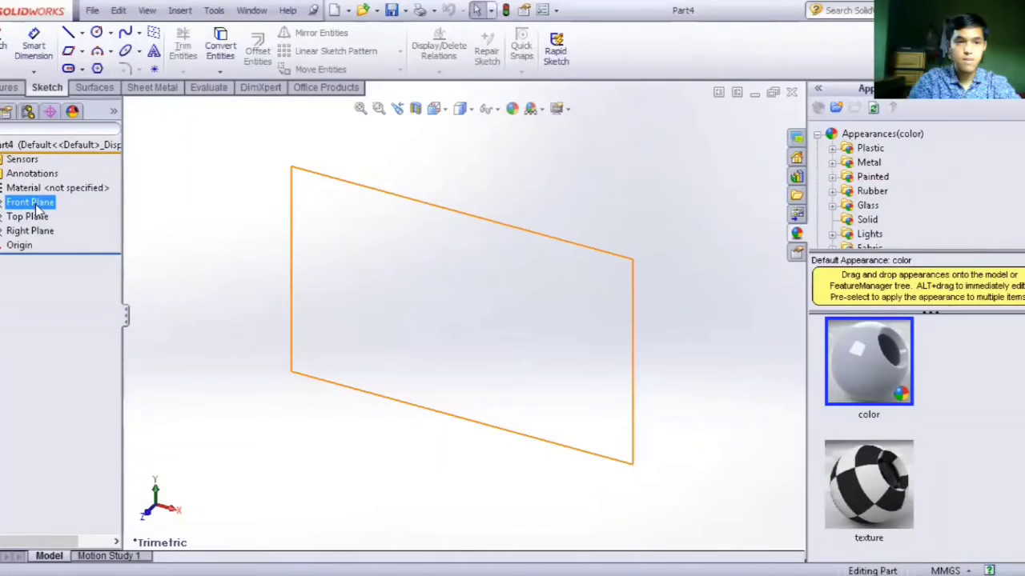
# - Start a sketch on the Front Plane and draw a horizontal baseline about 188 mm long ending at the origin
pyautogui.click(36, 205)
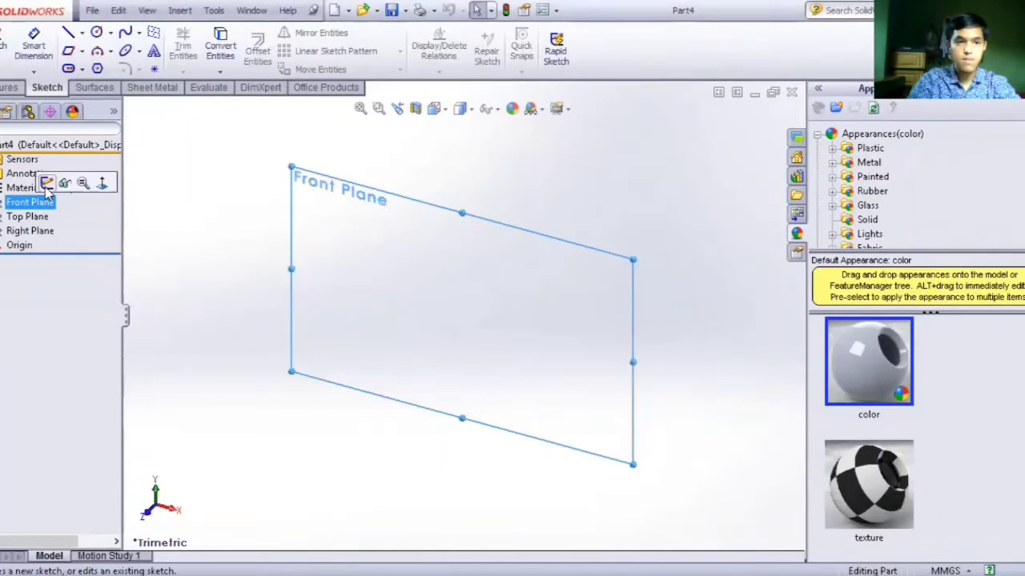
pyautogui.click(46, 184)
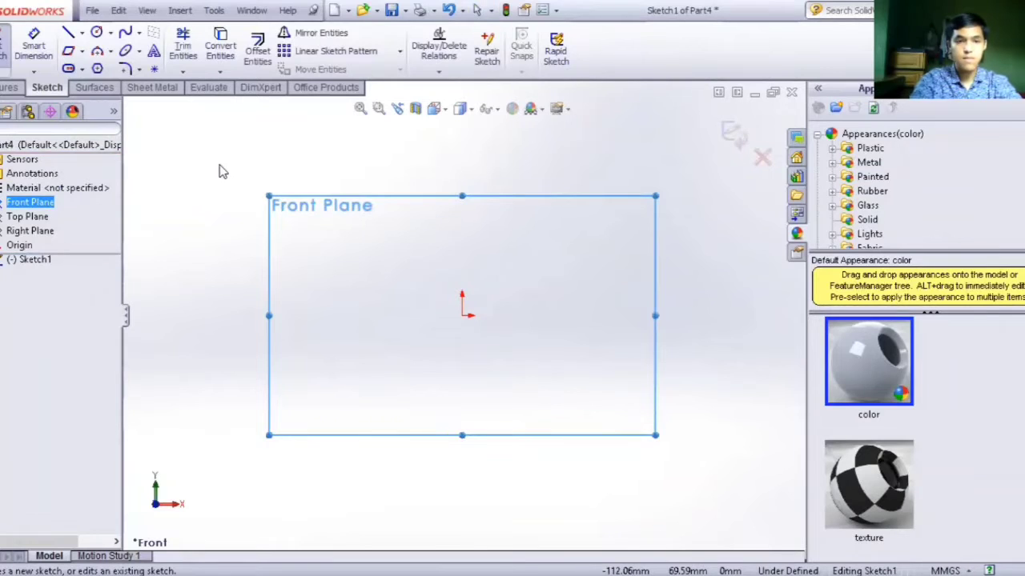
pyautogui.press('z')
pyautogui.rightClick(291, 192)
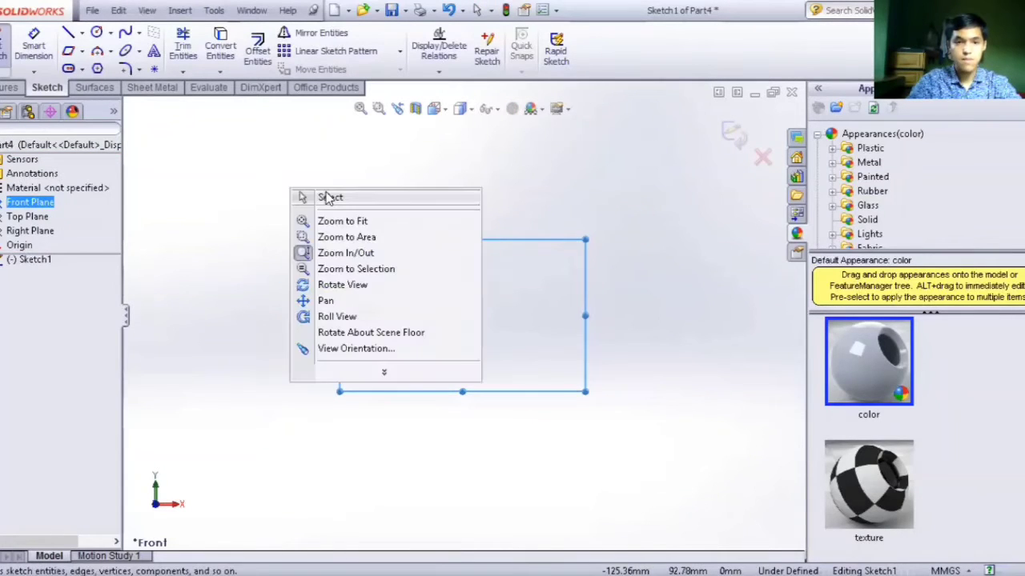
pyautogui.click(328, 199)
pyautogui.click(70, 33)
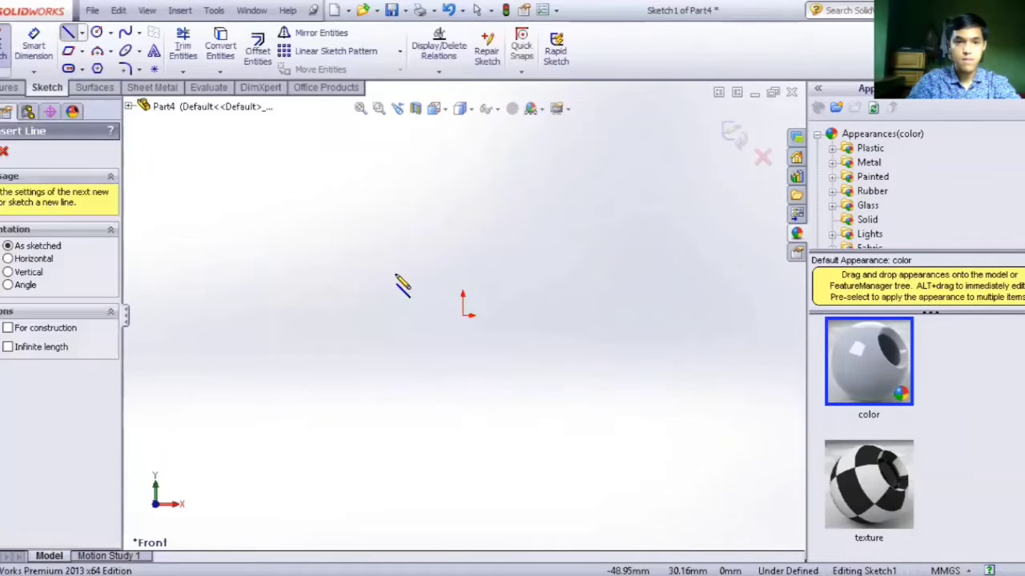
pyautogui.click(727, 314)
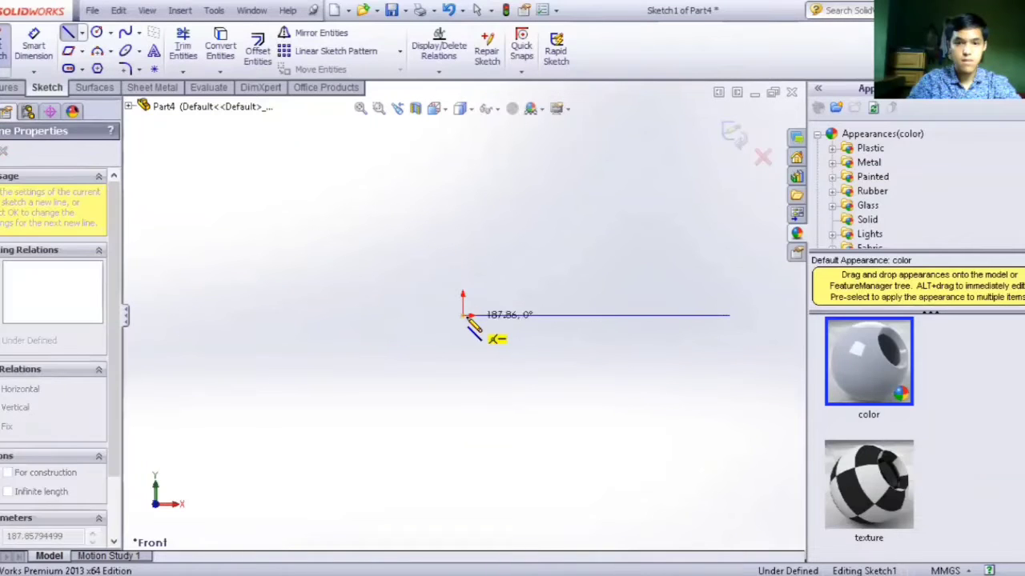
pyautogui.click(462, 314)
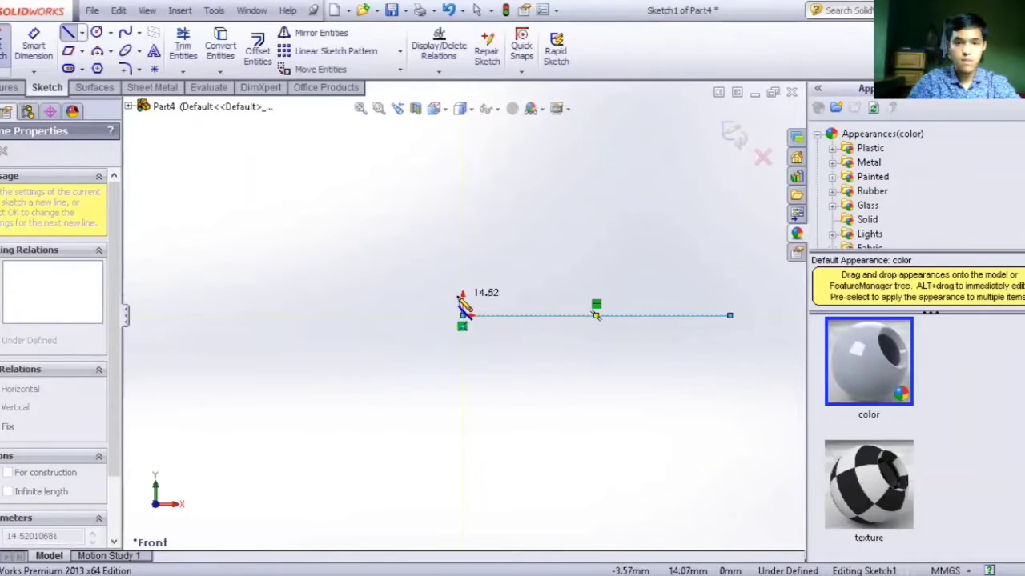
# - Draw connected lines from the origin above the baseline, forming a short step, a sawtooth peak and a raised rectangular section
pyautogui.click(495, 267)
pyautogui.click(573, 293)
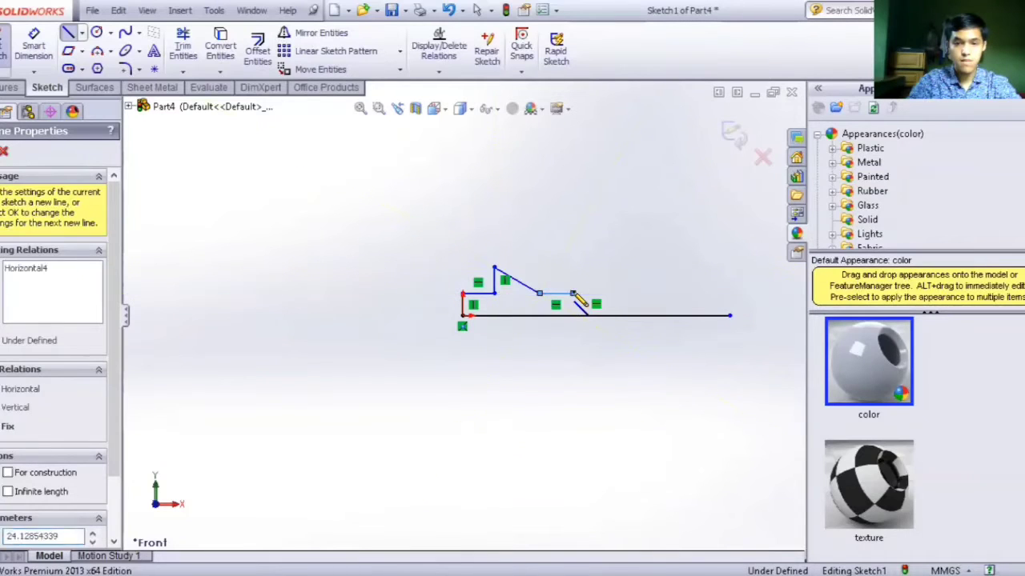
pyautogui.click(618, 281)
pyautogui.click(618, 293)
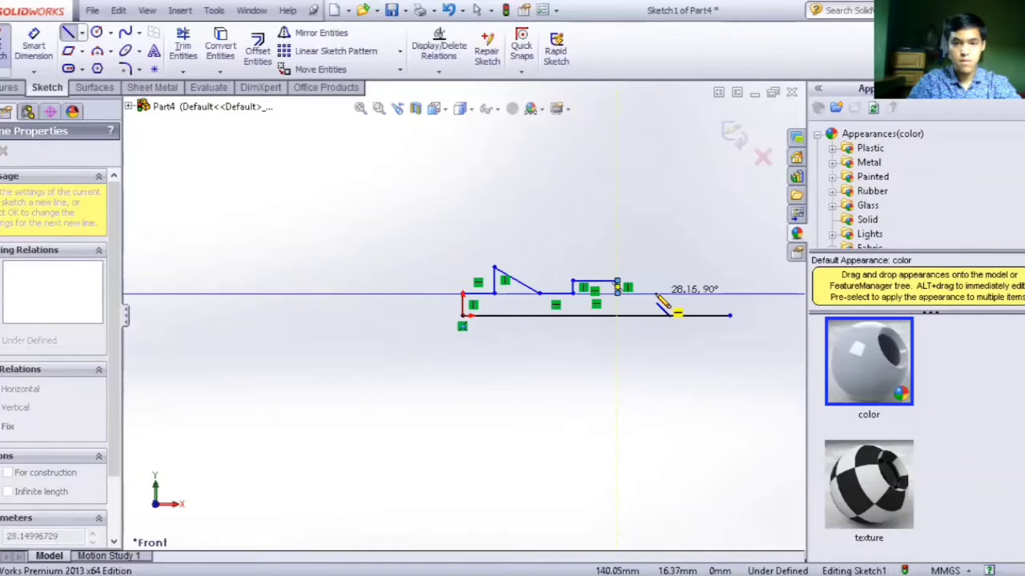
# - Continue the outline with a flat section and a trapezoidal peak, and close it at the baseline's far end
pyautogui.click(656, 293)
pyautogui.click(682, 269)
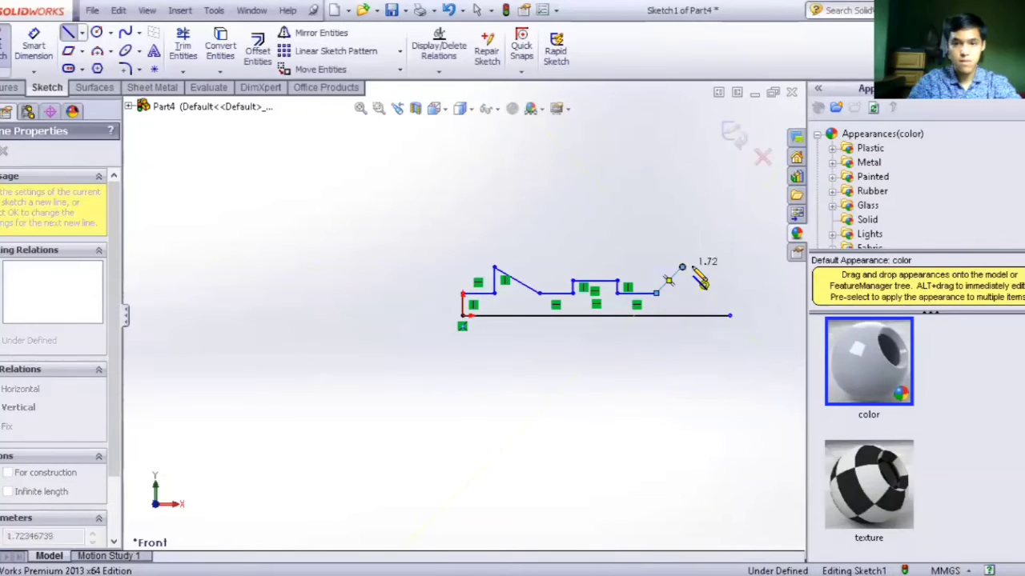
pyautogui.click(724, 295)
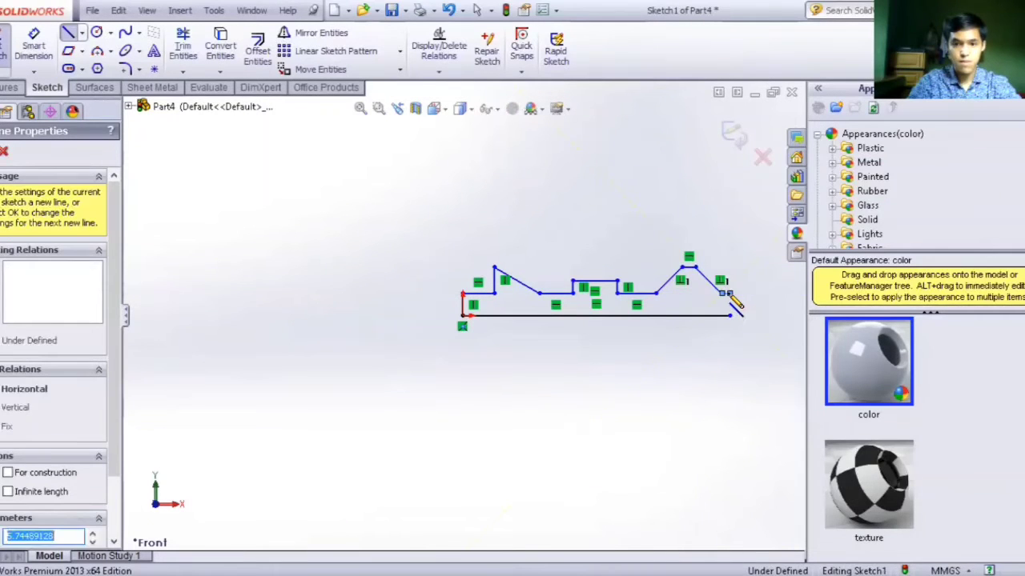
pyautogui.click(728, 314)
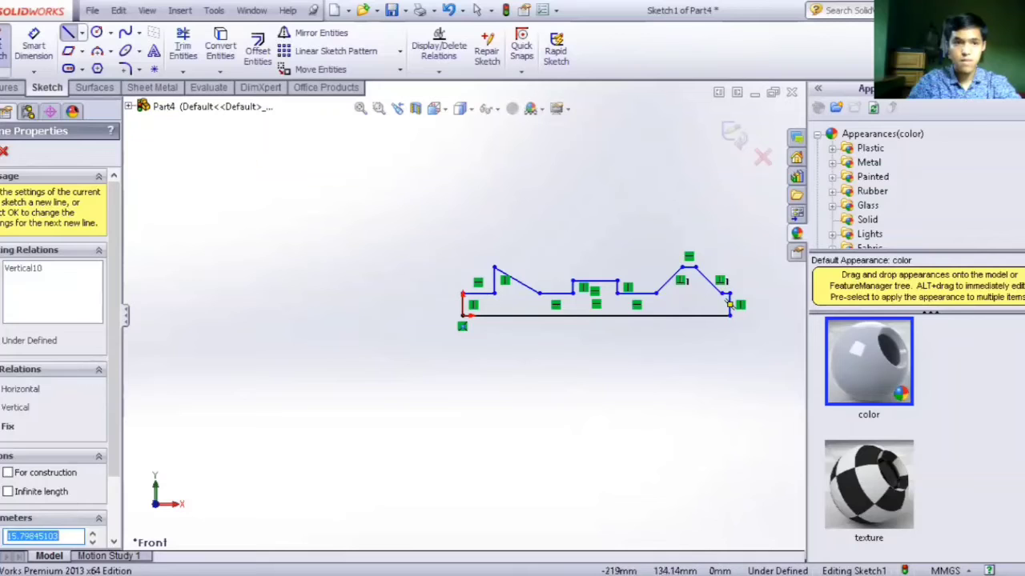
pyautogui.press('Escape')
# - Place sketch points at the midpoints of the baseline and of the raised rectangular section's top edge
pyautogui.click(33, 50)
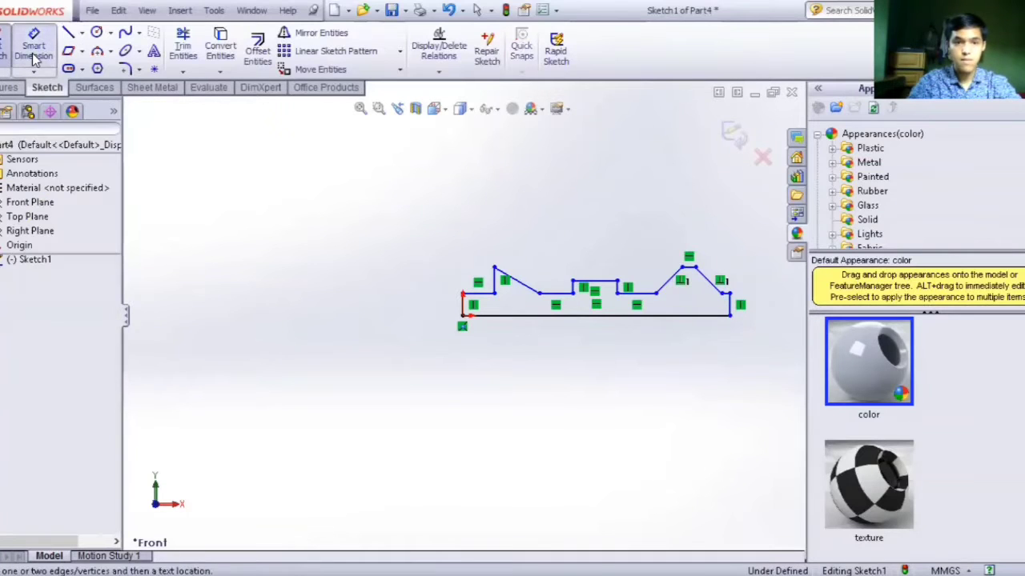
pyautogui.click(154, 69)
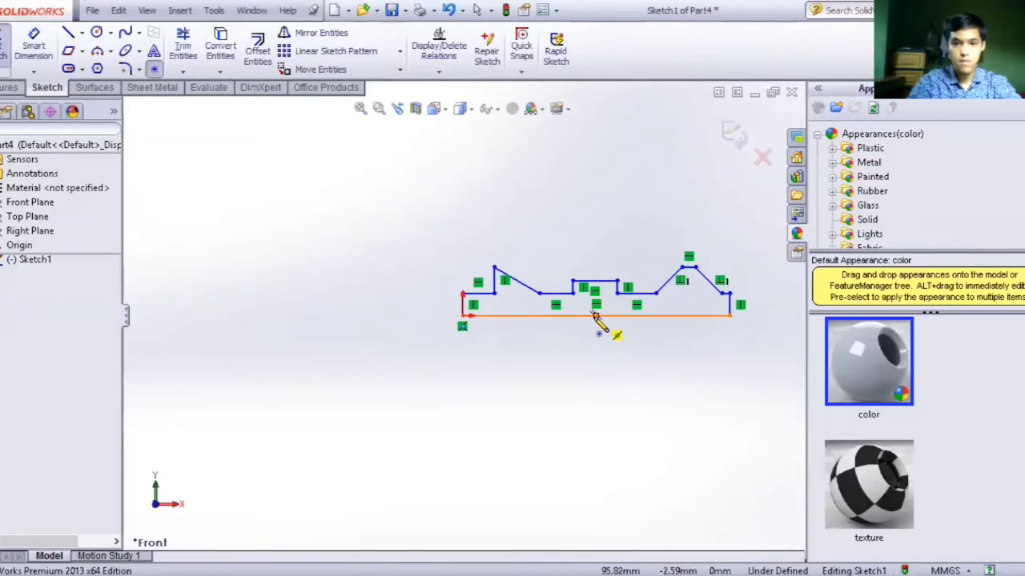
pyautogui.click(594, 315)
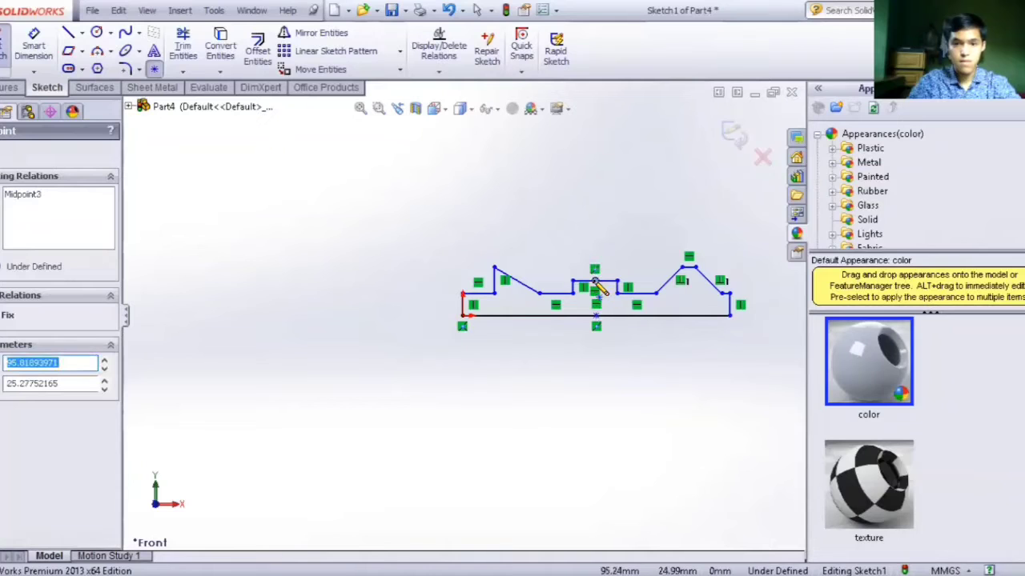
pyautogui.click(160, 66)
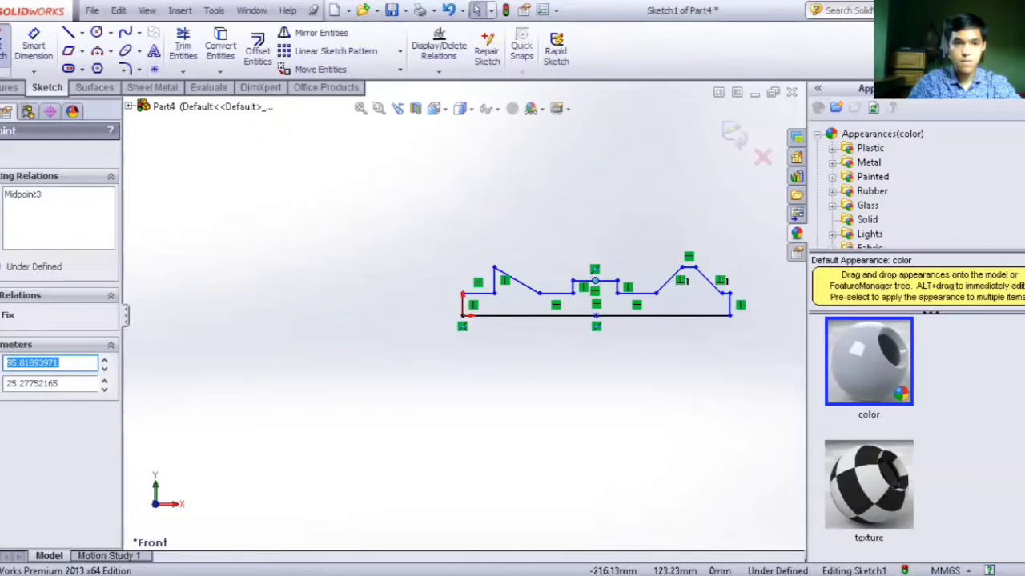
pyautogui.click(350, 317)
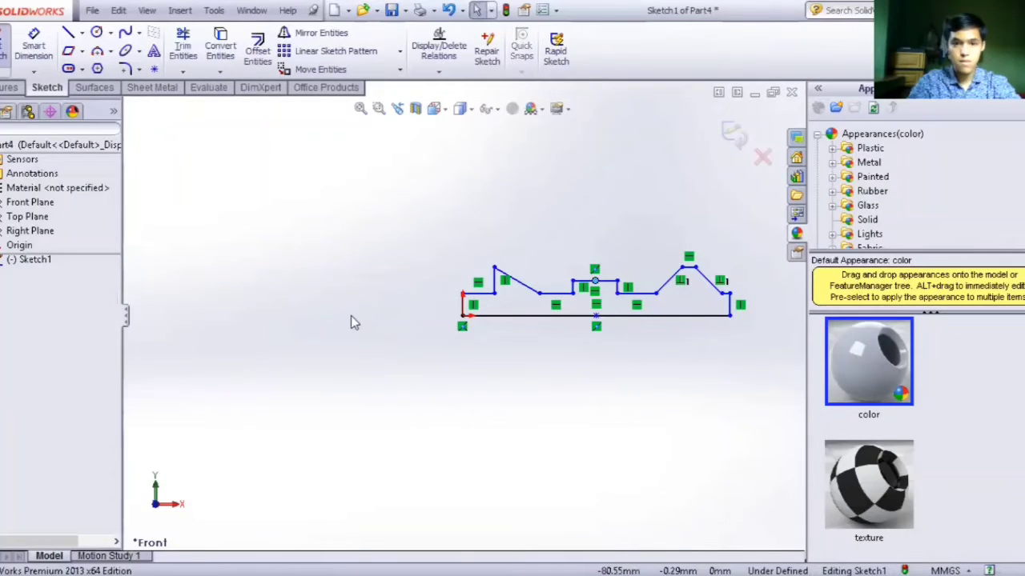
# - Add a Vertical relation between the baseline's midpoint and the midpoint of the raised section's top edge
pyautogui.click(596, 317)
pyautogui.keyDown('ctrl'); pyautogui.click(594, 282); pyautogui.keyUp('ctrl')
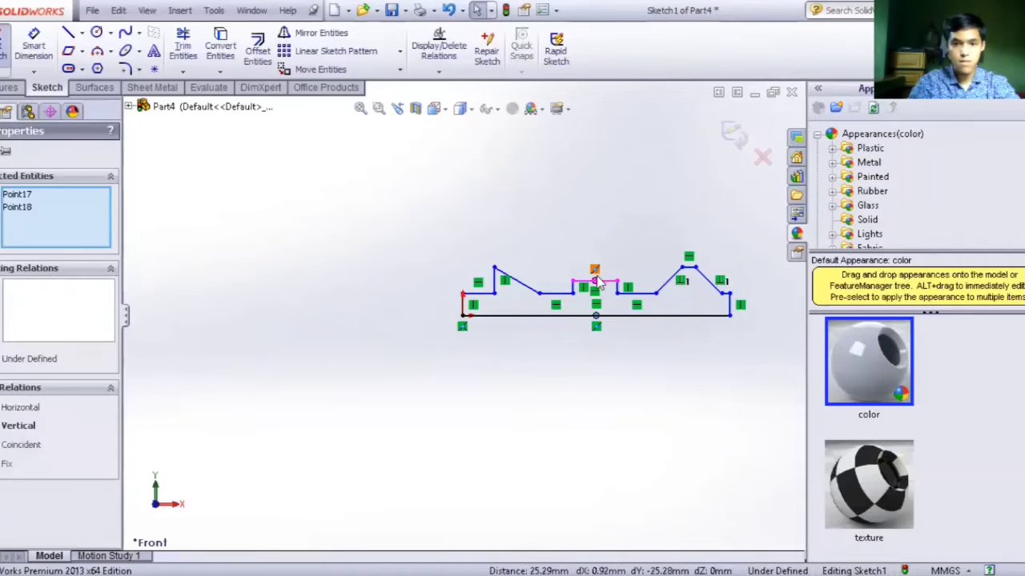
pyautogui.click(594, 282)
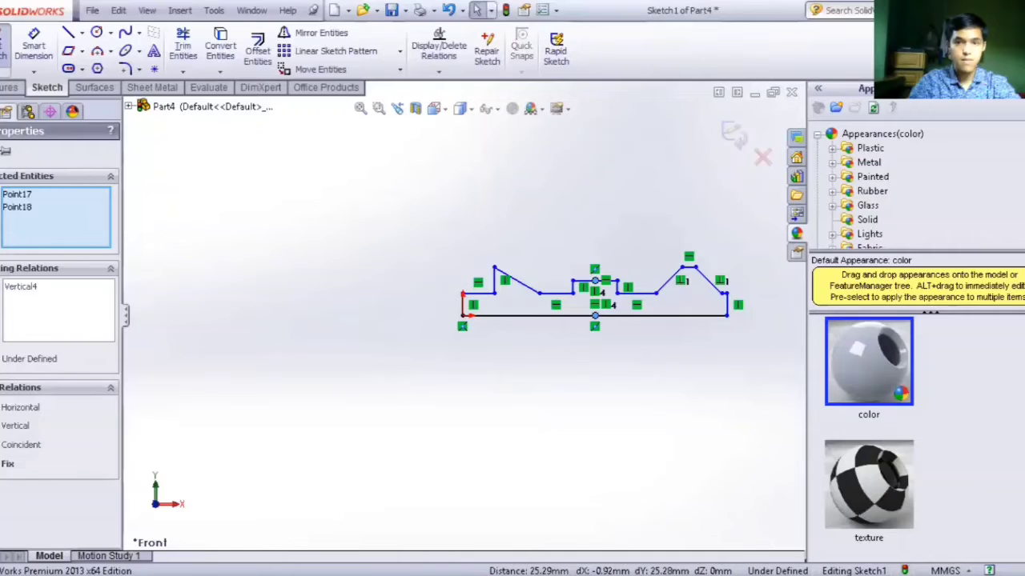
pyautogui.click(215, 176)
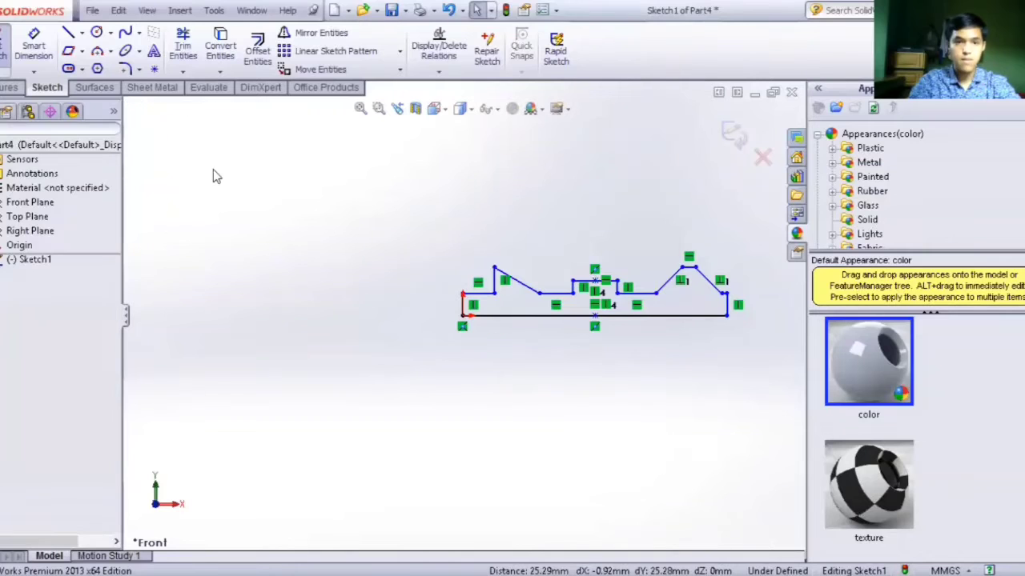
# - Dimension the profile's baseline to 600 mm
pyautogui.click(32, 42)
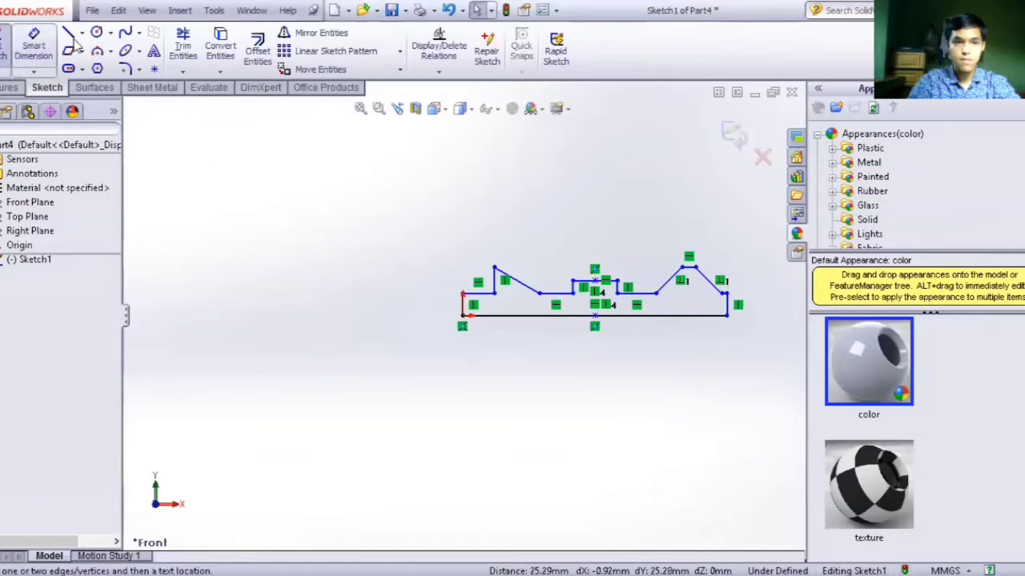
pyautogui.click(587, 316)
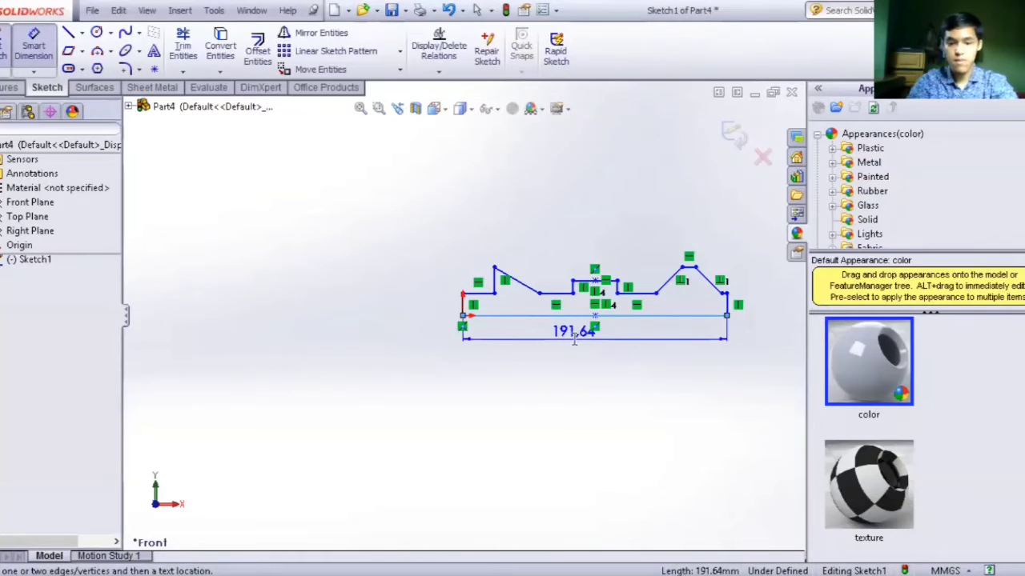
pyautogui.click(573, 340)
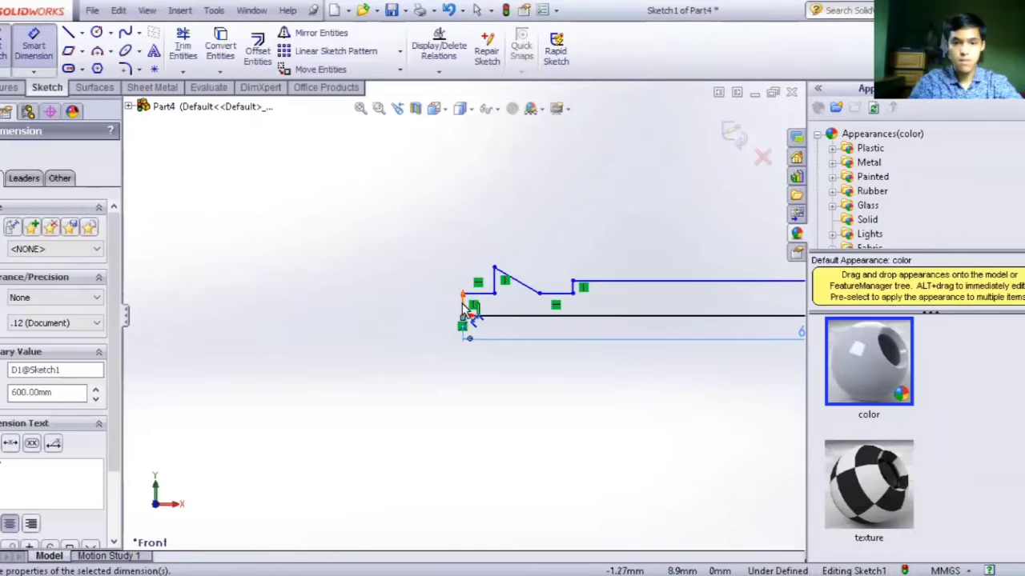
# - Dimension the vertical edge at the origin to 20 mm and the adjoining horizontal step to 100 mm
pyautogui.click(463, 306)
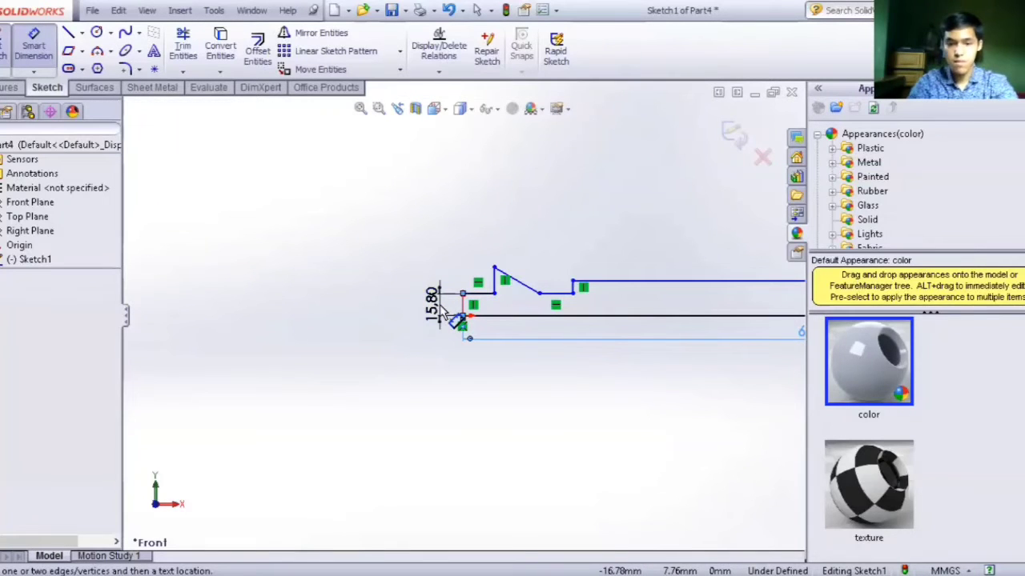
pyautogui.click(485, 298)
pyautogui.write('20')
pyautogui.press('Return')
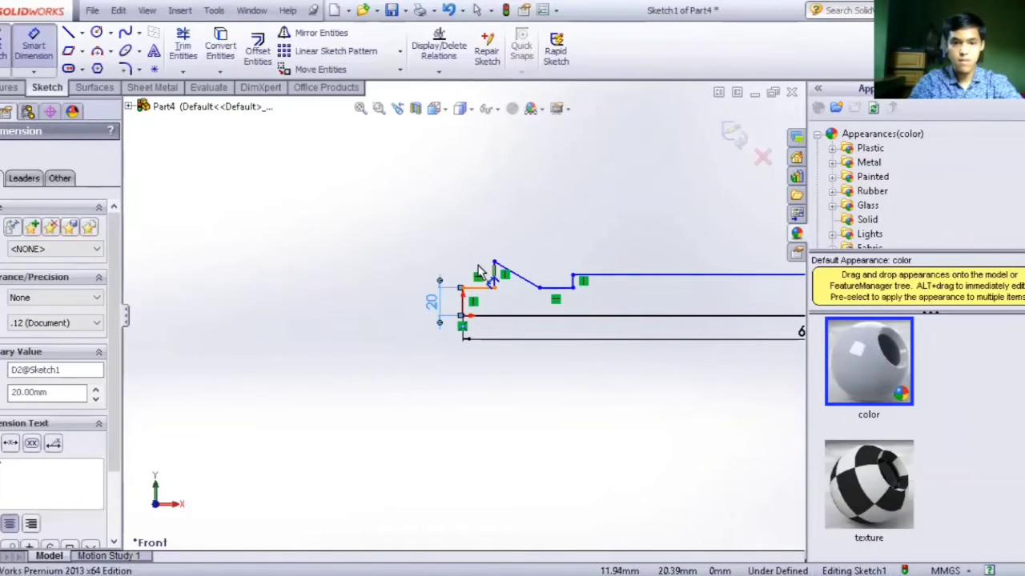
pyautogui.click(480, 287)
pyautogui.click(478, 216)
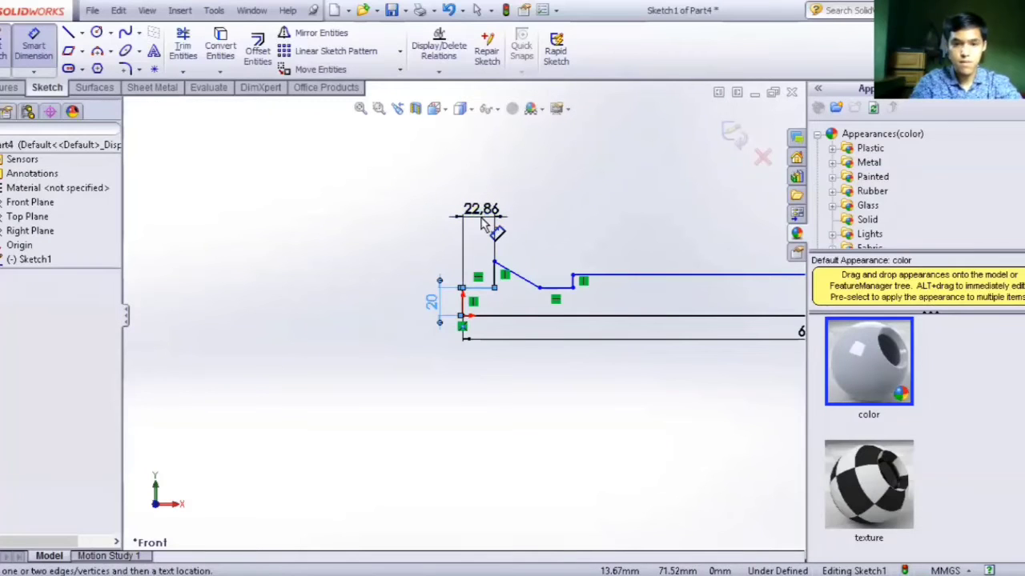
pyautogui.write('100')
pyautogui.press('Return')
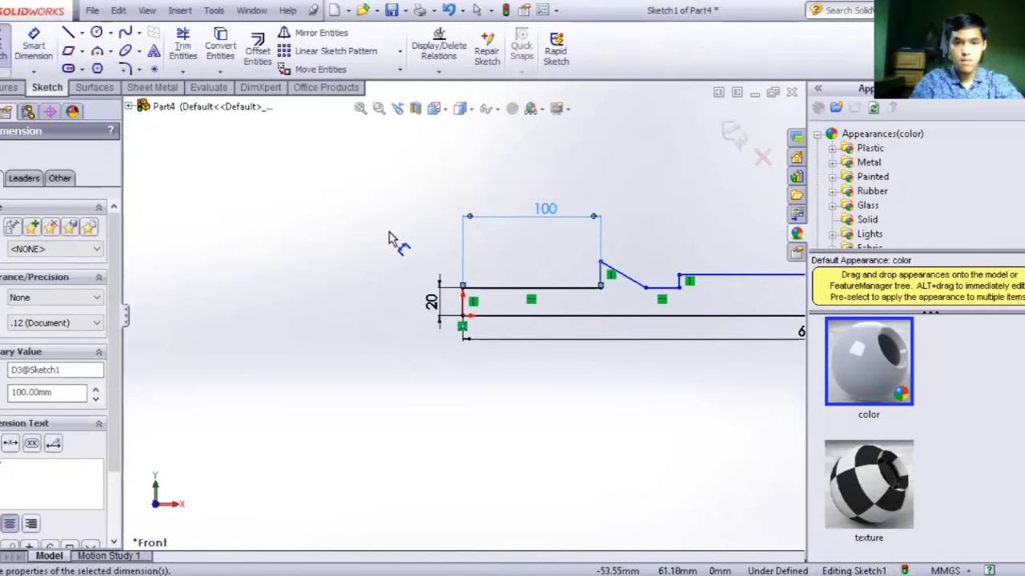
# - Dimension the short flat between the trapezoidal peak and the baseline's far end to 30 mm
pyautogui.scroll(2, 516, 286)
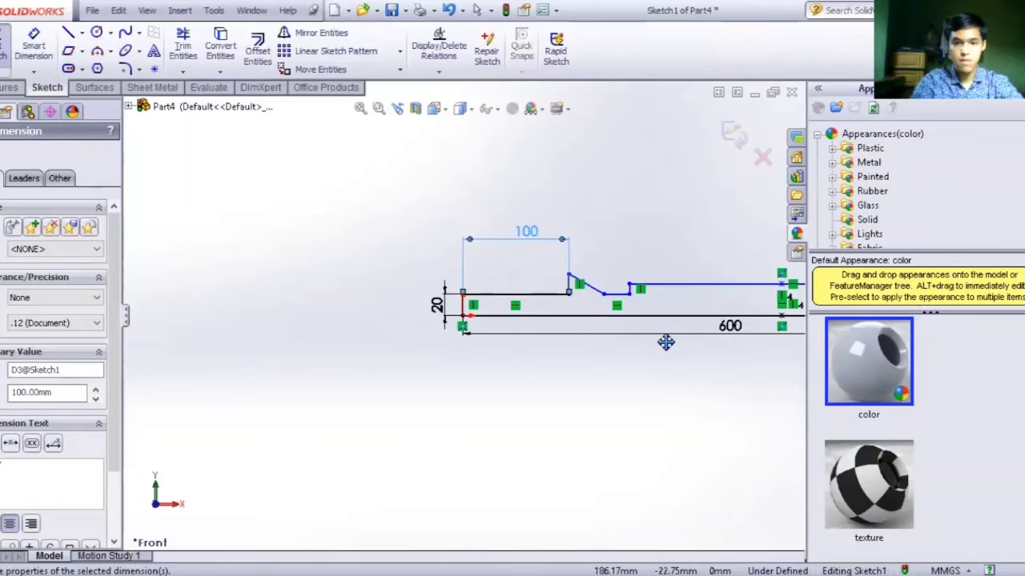
pyautogui.moveTo(566, 408); pyautogui.dragTo(310, 434)
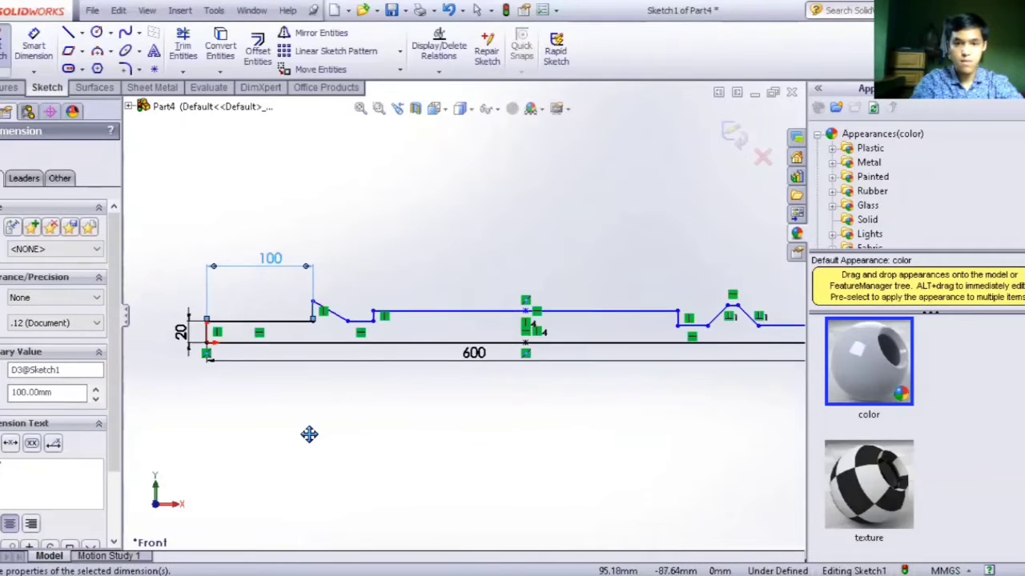
pyautogui.moveTo(411, 437); pyautogui.dragTo(309, 451)
pyautogui.rightClick(354, 275)
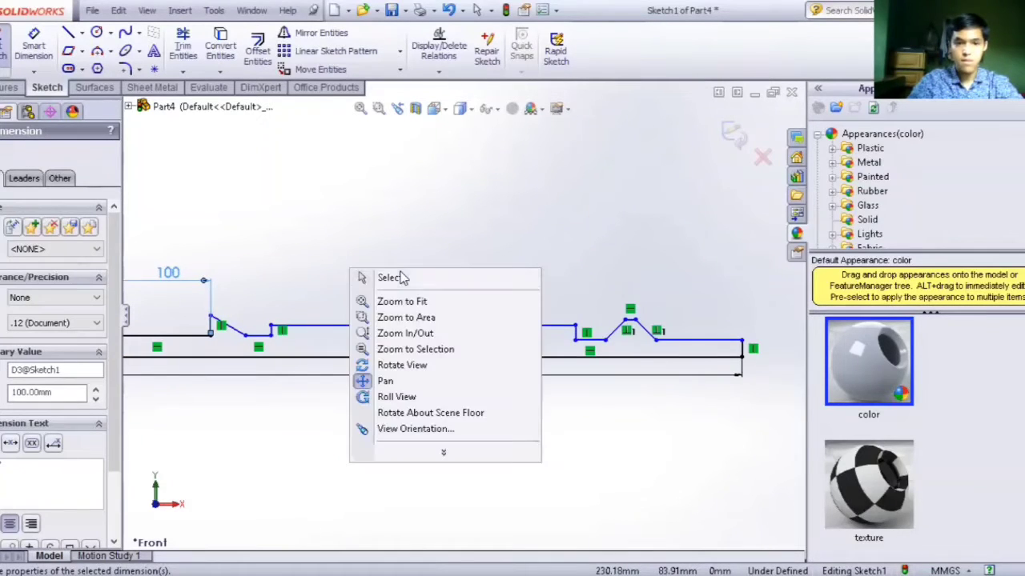
pyautogui.click(403, 277)
pyautogui.click(19, 42)
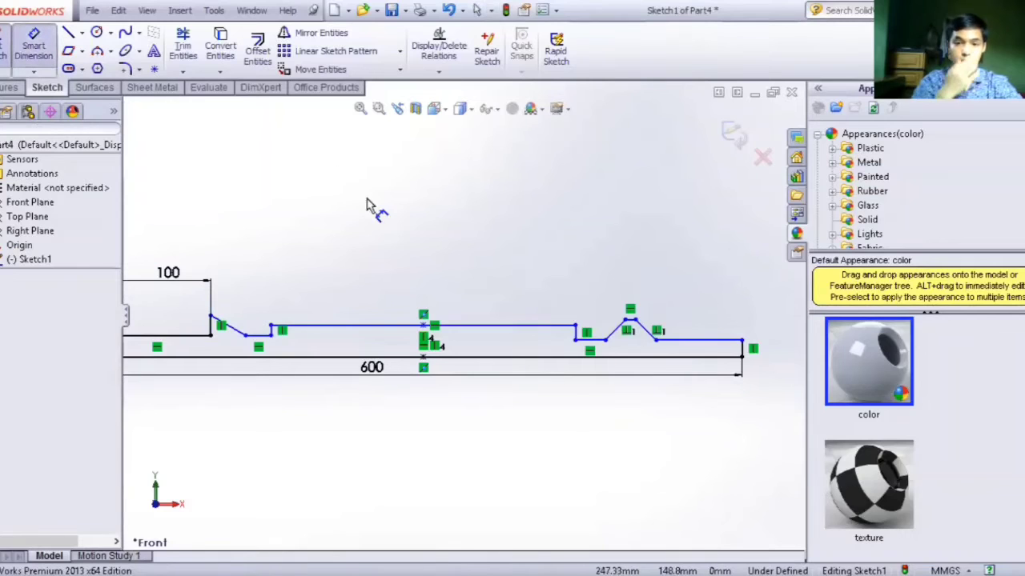
pyautogui.click(695, 340)
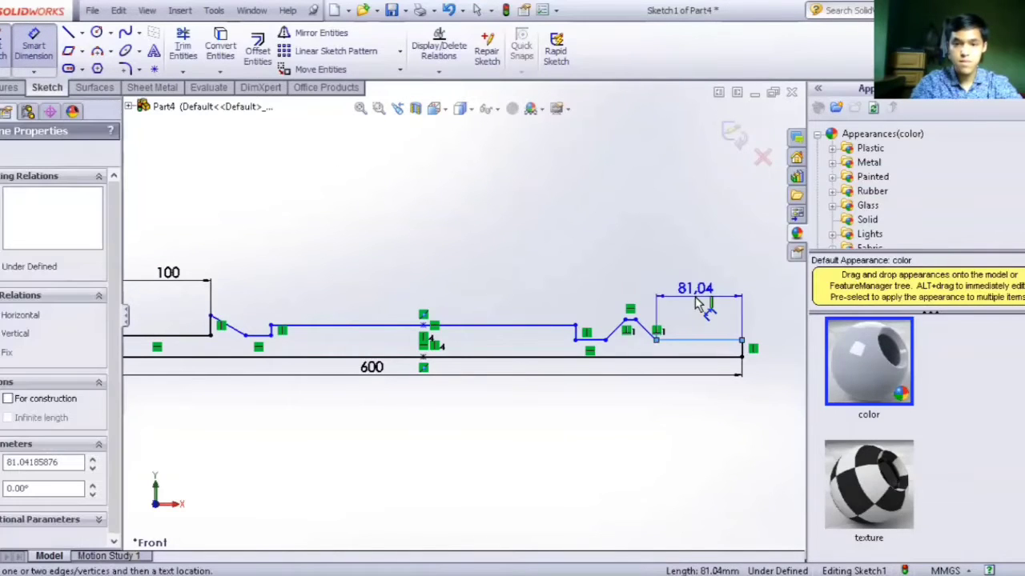
pyautogui.click(696, 304)
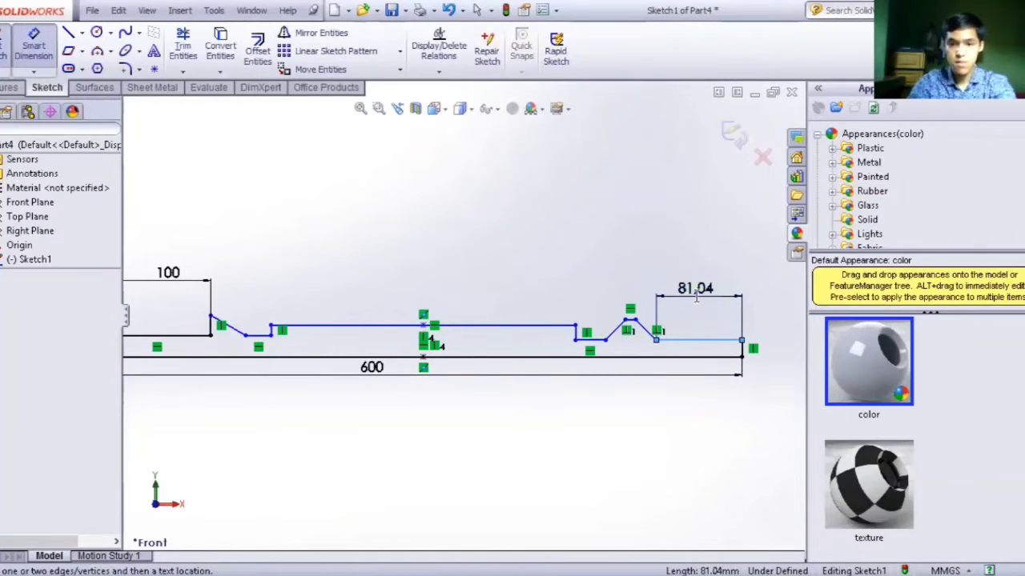
pyautogui.write('30')
pyautogui.press('Return')
# - Dimension the vertical edge at the baseline's far end to 20 mm
pyautogui.click(742, 350)
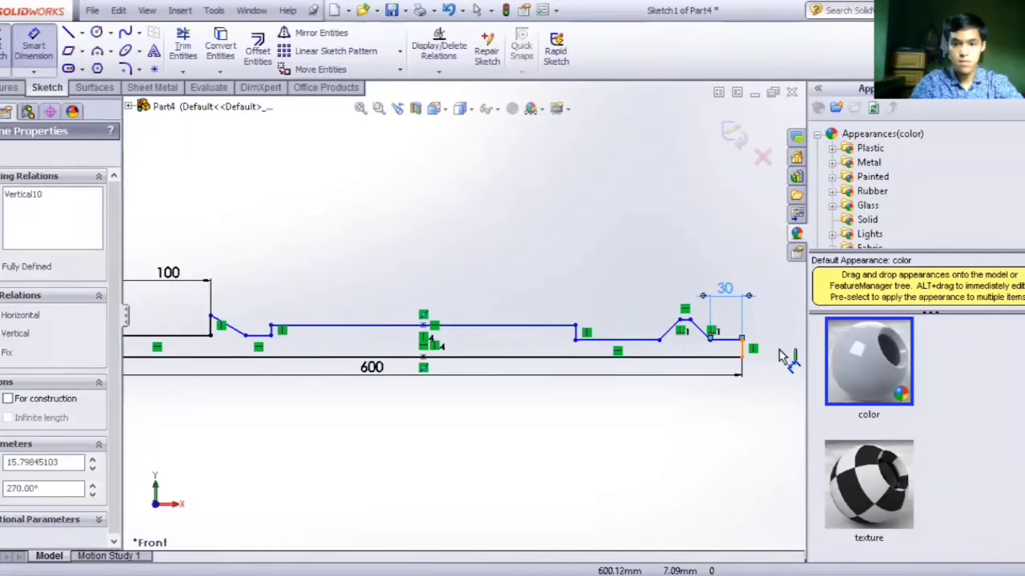
pyautogui.click(780, 350)
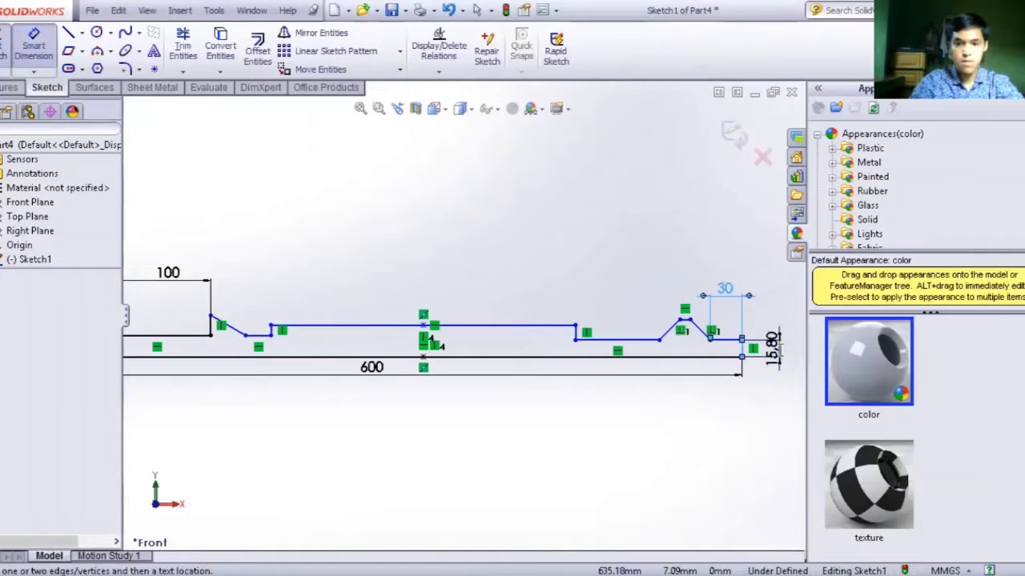
pyautogui.write('20')
pyautogui.press('Return')
# - Dimension the raised rectangular section's top edge to 80 mm
pyautogui.click(481, 322)
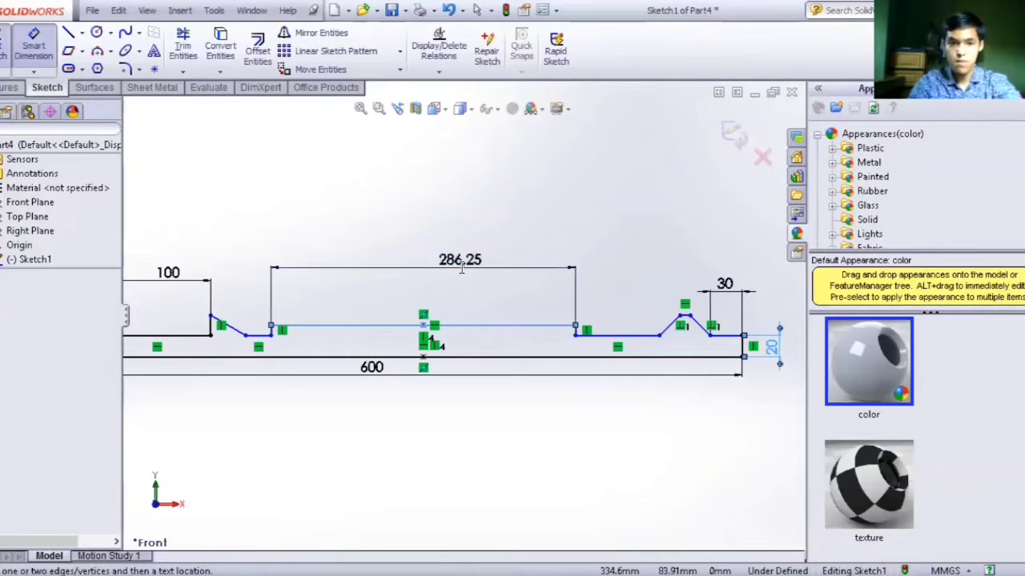
pyautogui.click(461, 268)
pyautogui.write('80')
pyautogui.press('Return')
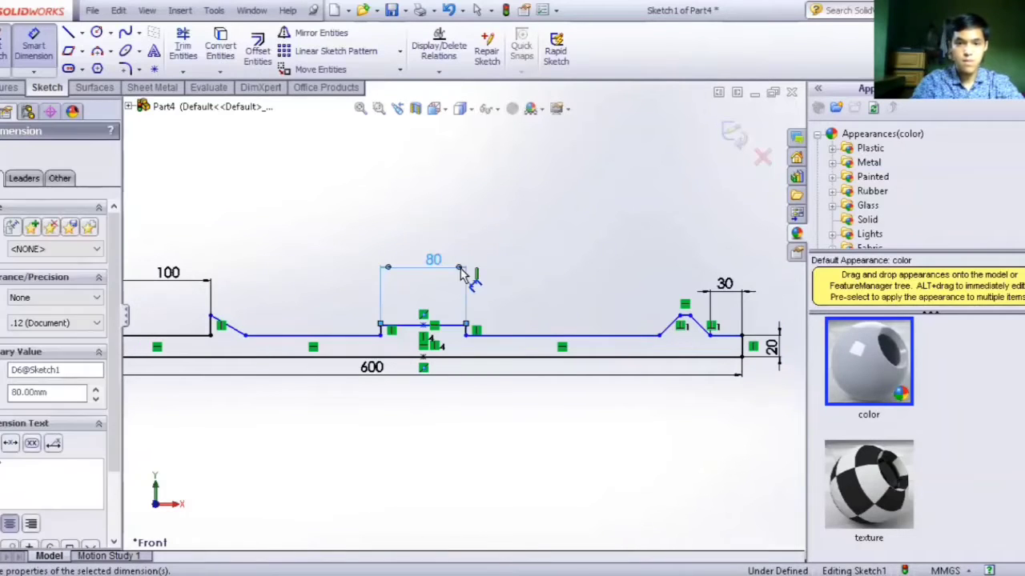
# - Dimension the sawtooth peak with a 100 mm horizontal length and a 20 mm vertical edge
pyautogui.click(210, 316)
pyautogui.click(245, 334)
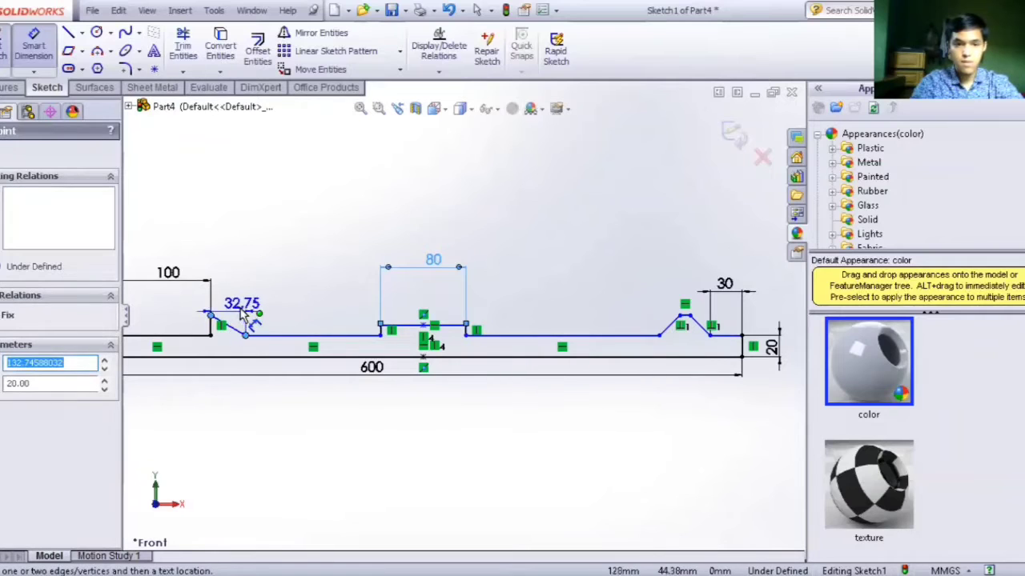
pyautogui.click(235, 298)
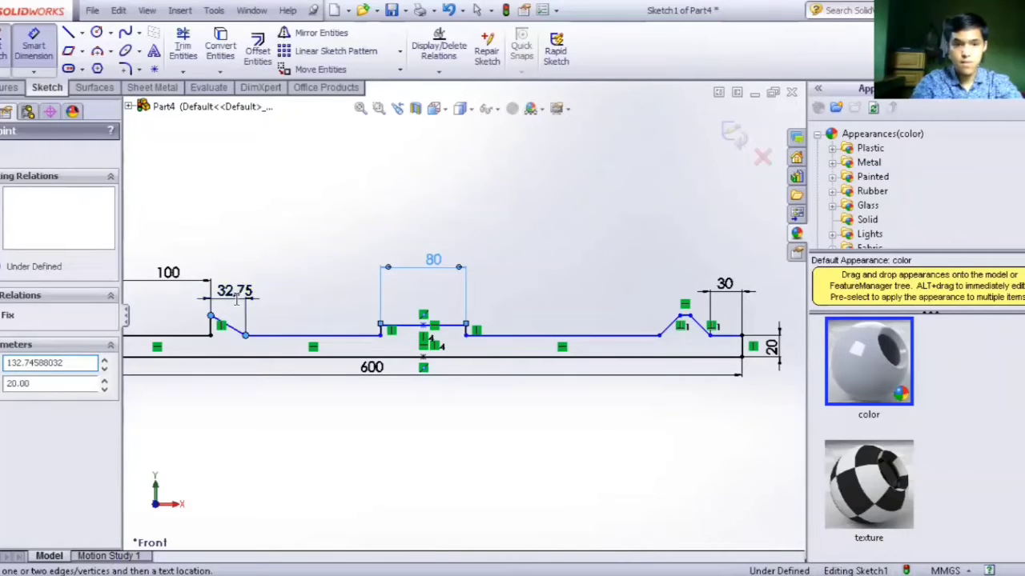
pyautogui.write('100')
pyautogui.press('Return')
pyautogui.click(210, 325)
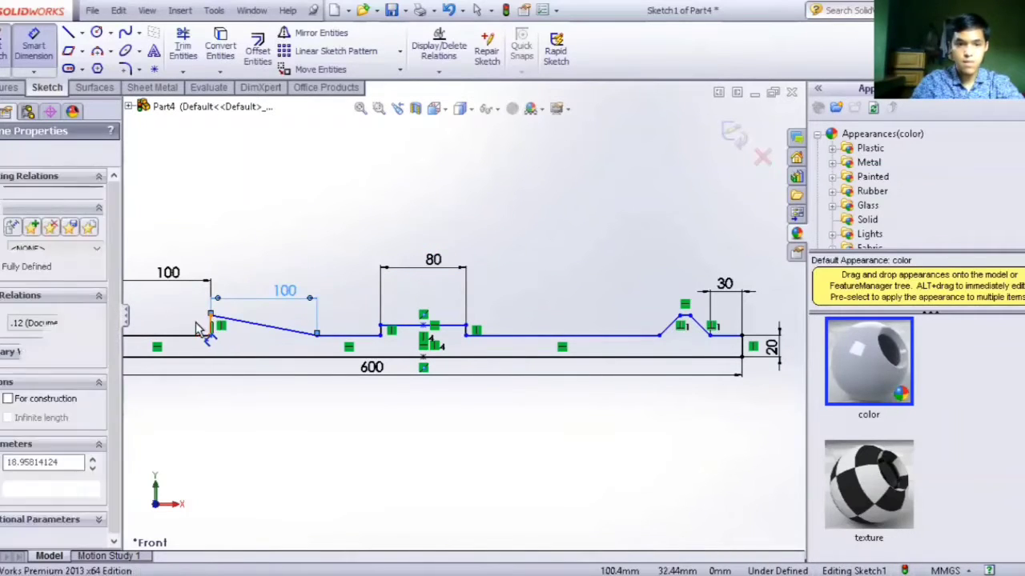
pyautogui.click(197, 323)
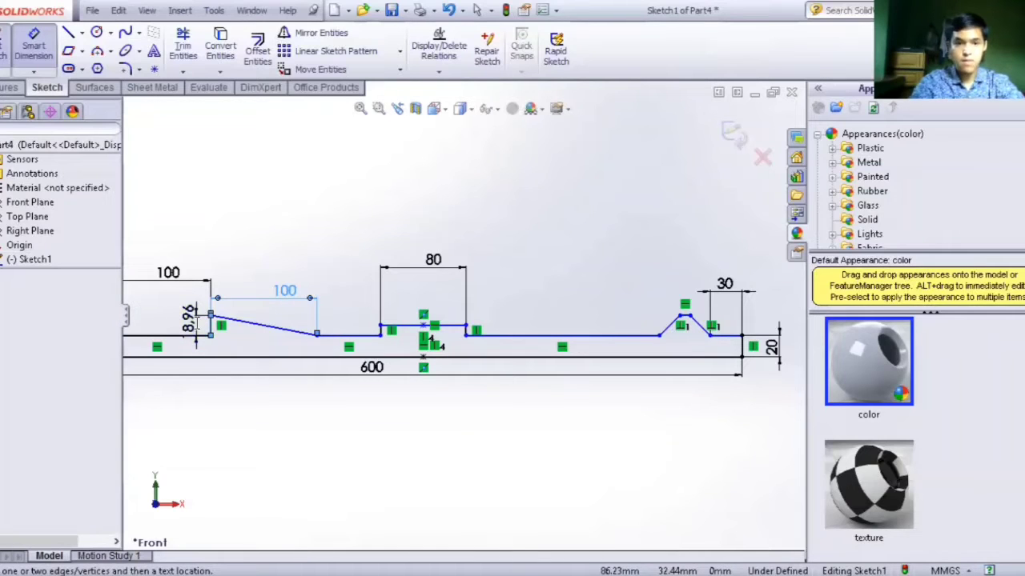
pyautogui.write('20')
pyautogui.press('Return')
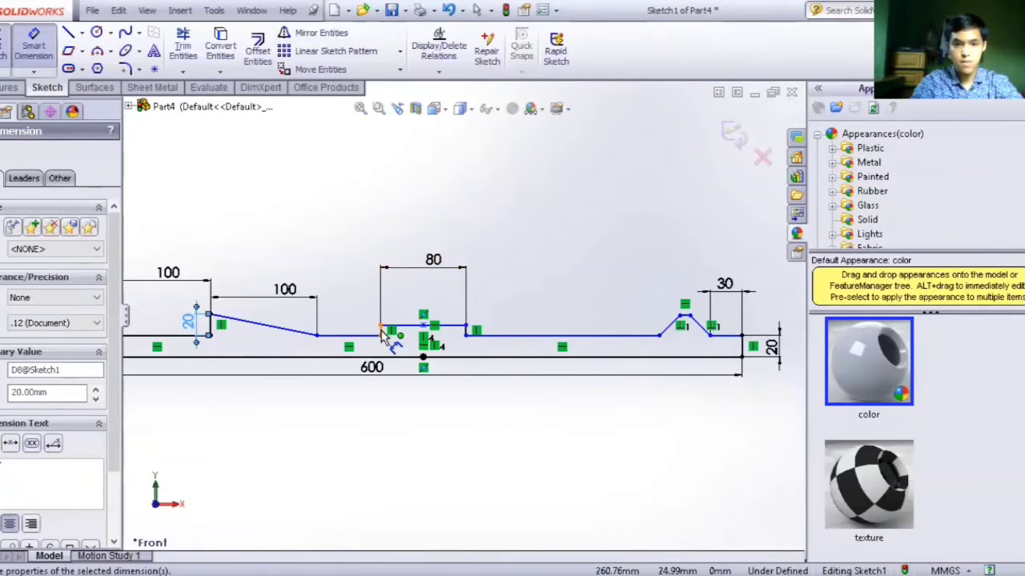
# - Dimension the raised rectangular section's vertical side nearest the sawtooth peak to 10 mm
pyautogui.click(381, 330)
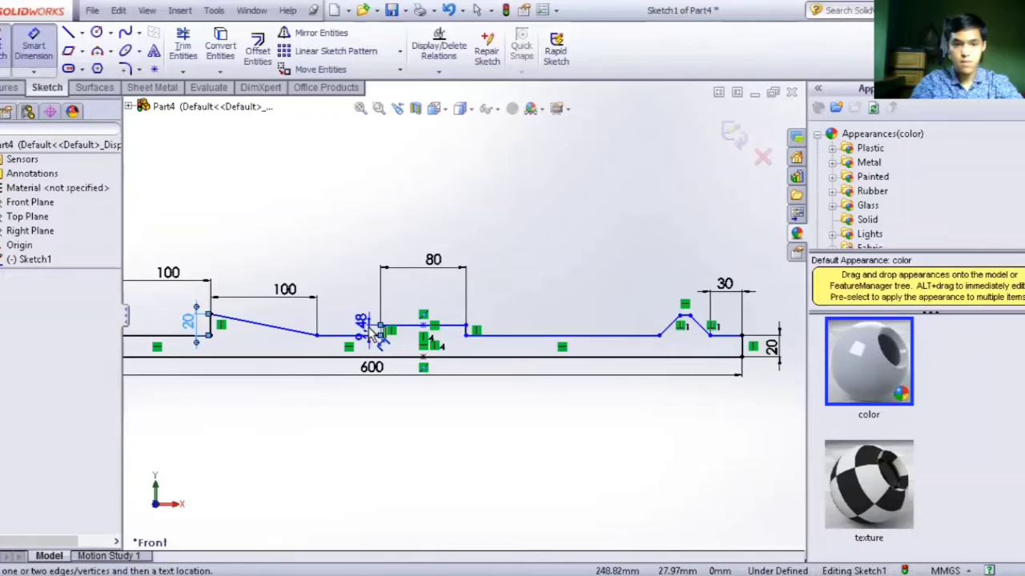
pyautogui.click(370, 328)
pyautogui.write('10')
pyautogui.press('Return')
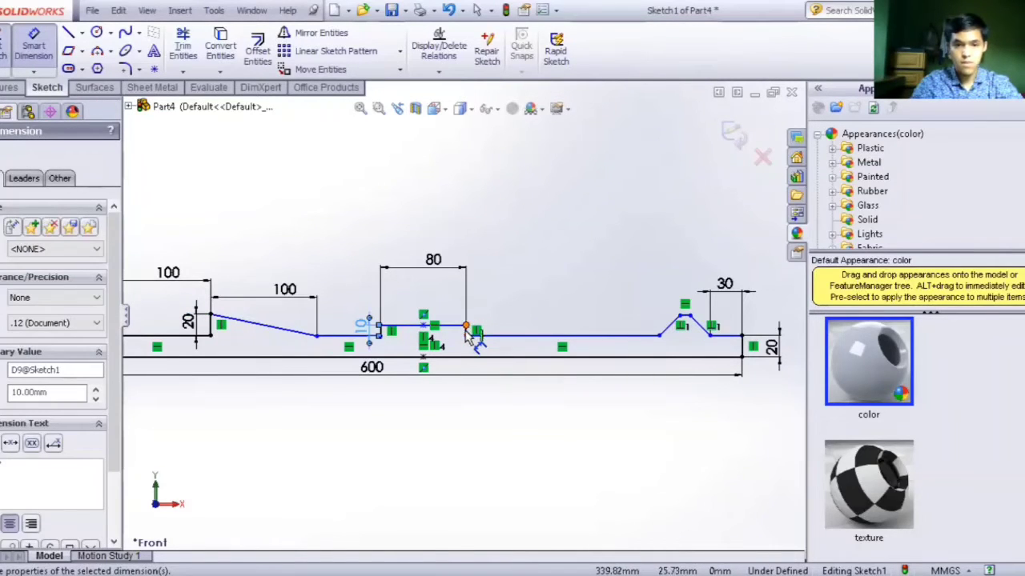
# - Try to dimension the raised rectangular section's side facing the trapezoidal peak to 10 mm
pyautogui.click(471, 332)
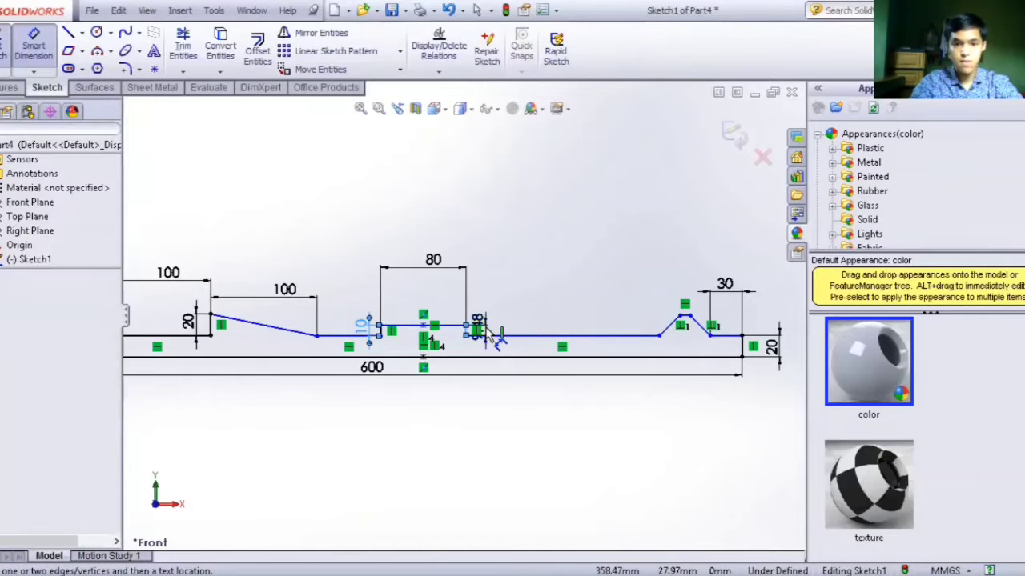
pyautogui.click(485, 328)
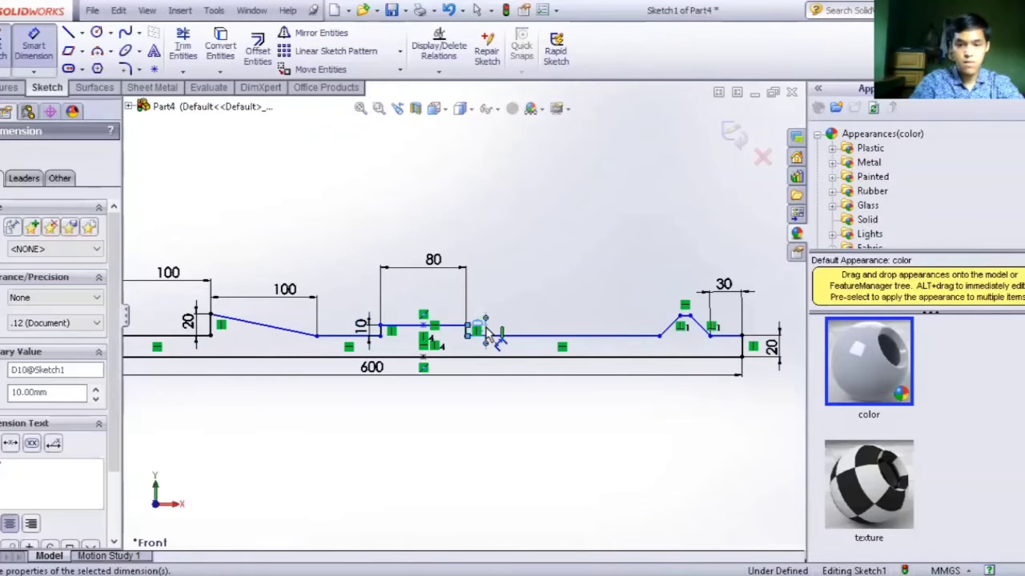
pyautogui.press('Escape')
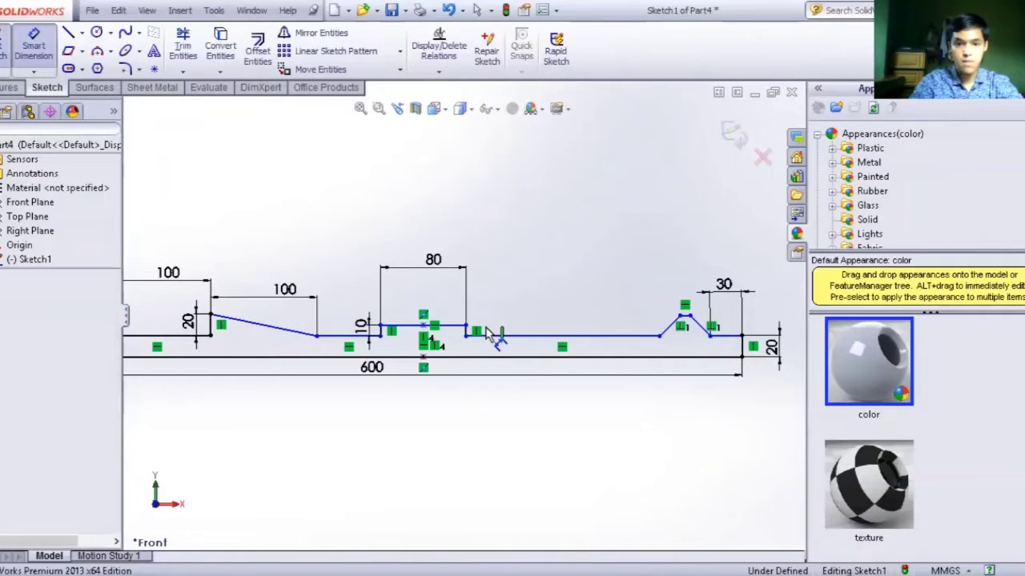
# - Dimension the horizontal distance between the trapezoidal peak's two base corners to 100 mm
pyautogui.click(709, 336)
pyautogui.click(659, 335)
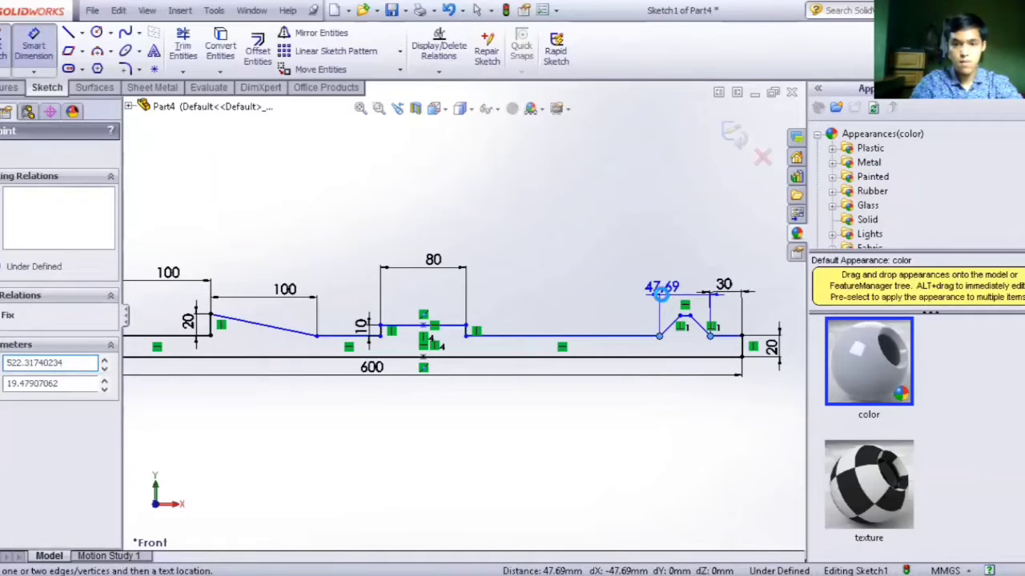
pyautogui.click(661, 295)
pyautogui.write('100')
pyautogui.press('Return')
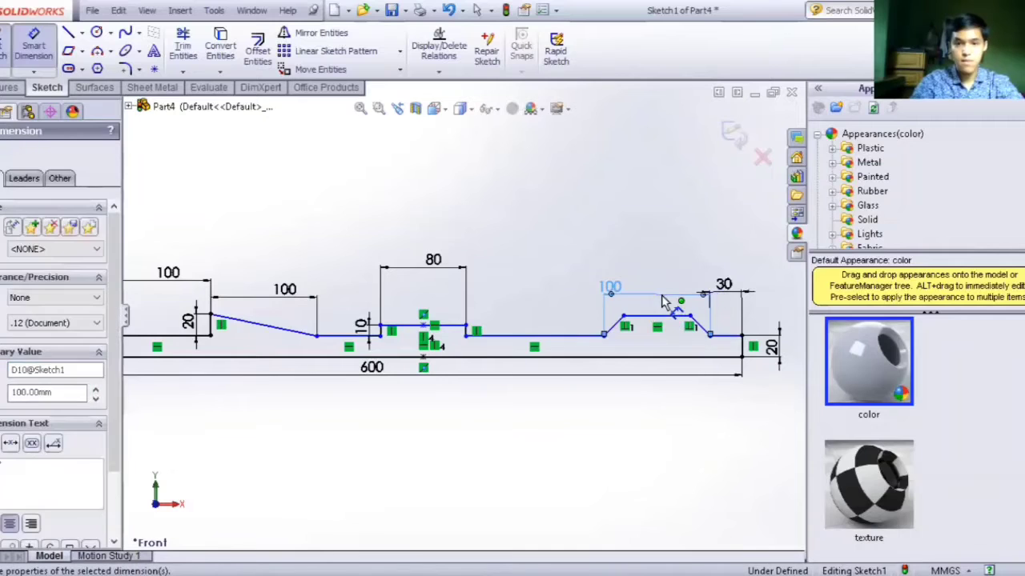
pyautogui.press('Escape')
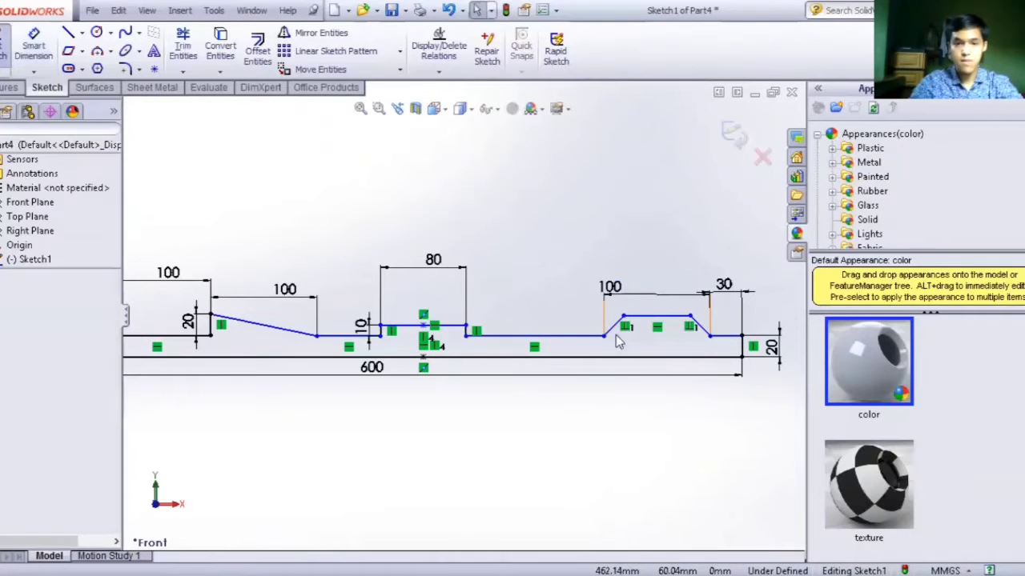
pyautogui.rightClick(628, 334)
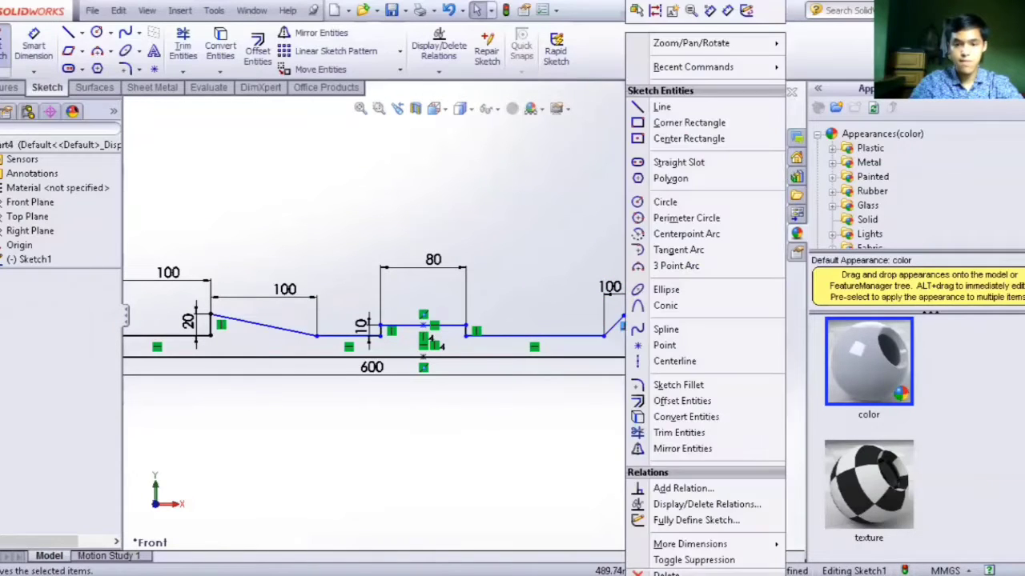
pyautogui.press('Escape')
# - Dimension the trapezoidal peak's vertical height between its base corner and top corner to 20 mm
pyautogui.click(40, 40)
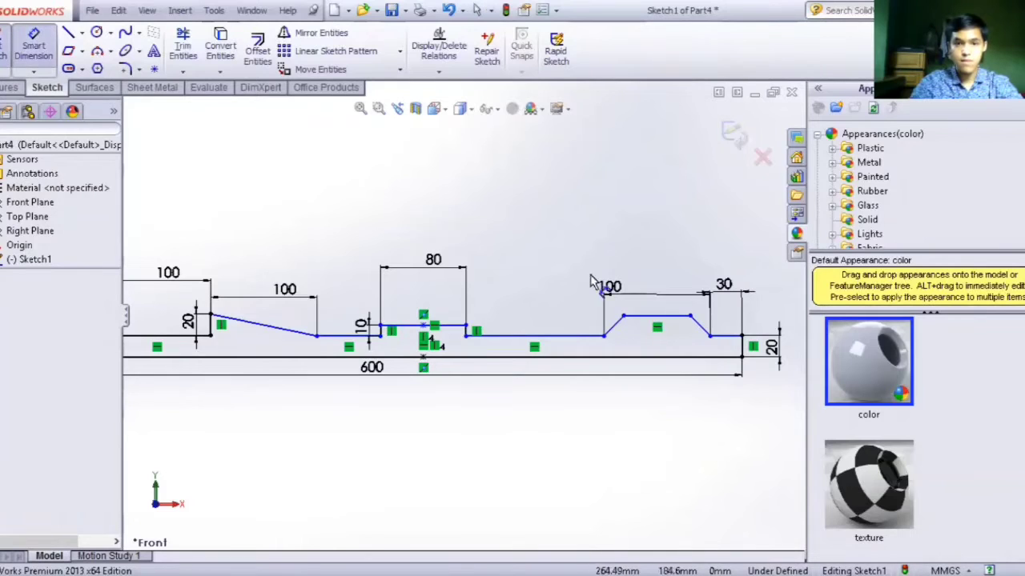
pyautogui.click(624, 317)
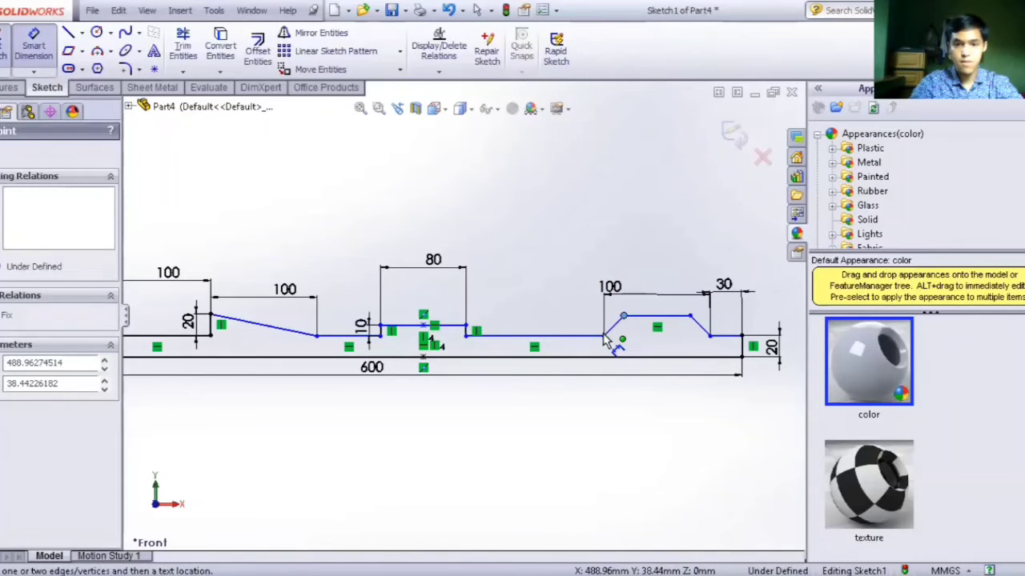
pyautogui.click(604, 336)
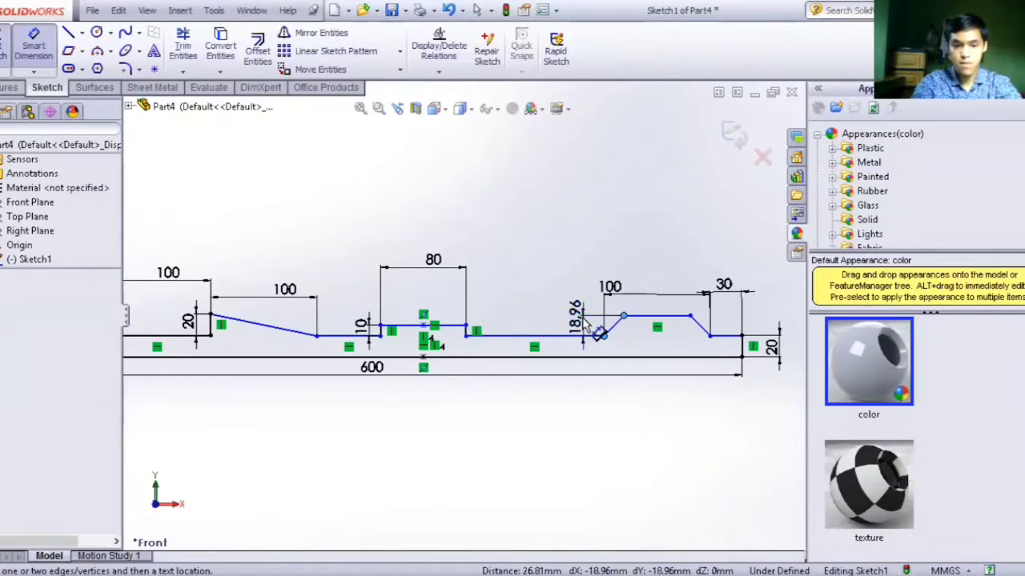
pyautogui.click(585, 321)
pyautogui.write('100')
pyautogui.click(521, 351)
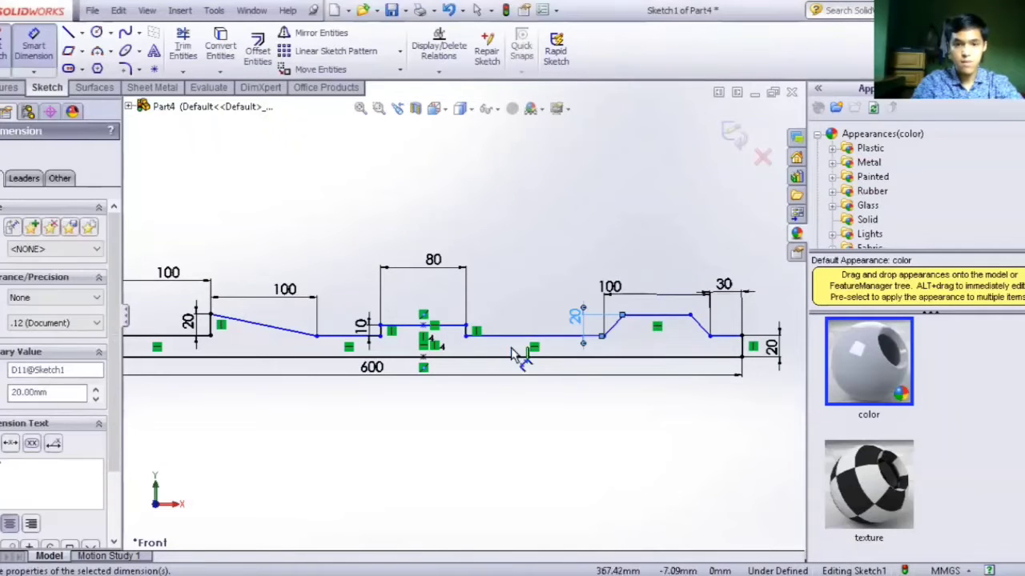
# - Dimension the gap between the baseline and the flat segment joining the rectangular section and trapezoidal peak to 20 mm
pyautogui.click(524, 336)
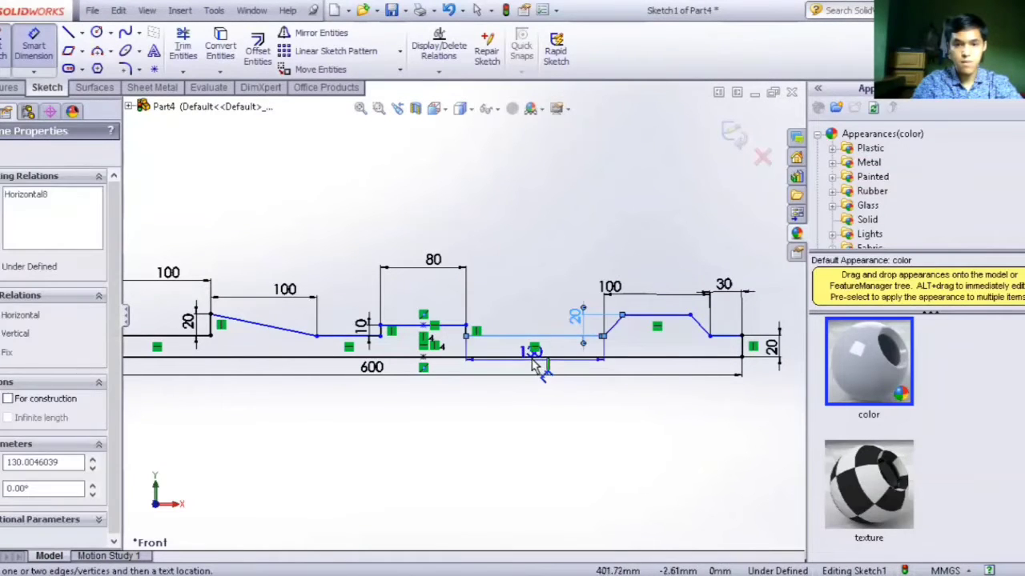
pyautogui.click(530, 357)
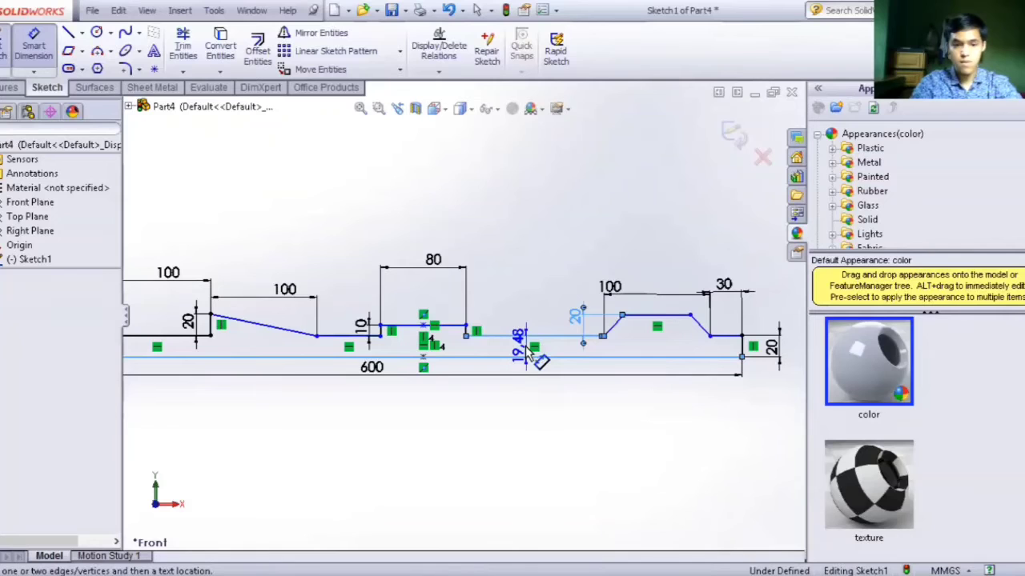
pyautogui.click(525, 345)
pyautogui.write('20')
pyautogui.press('Return')
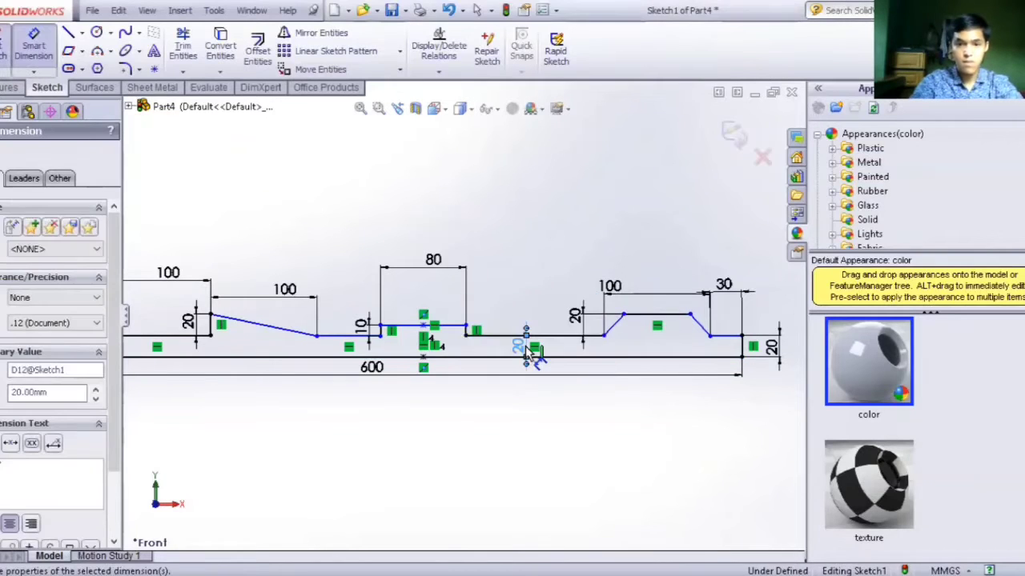
pyautogui.rightClick(337, 139)
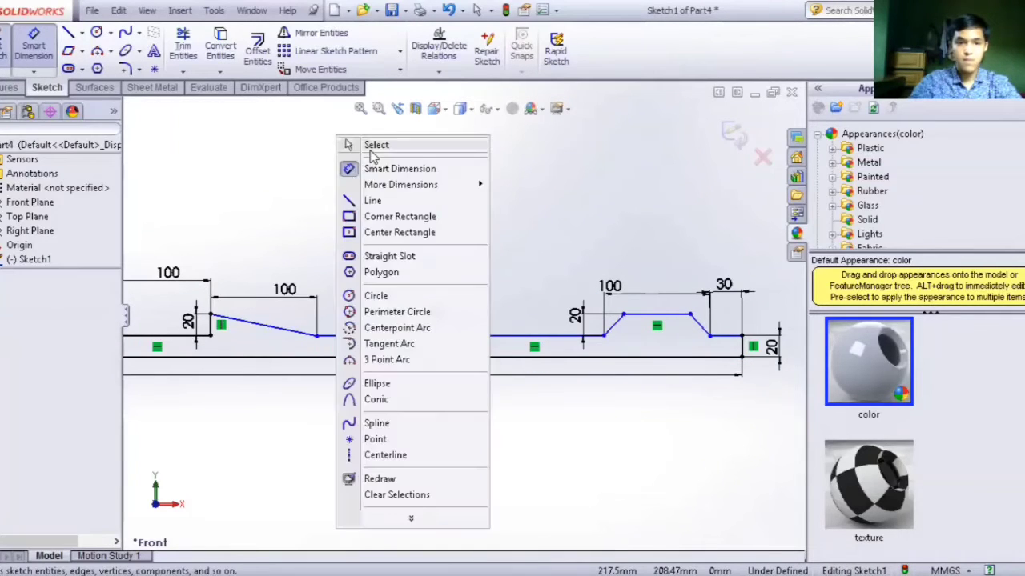
pyautogui.click(348, 145)
# - Revolve the stepped profile 360 degrees about its 600 mm baseline to form the shaft
pyautogui.click(10, 87)
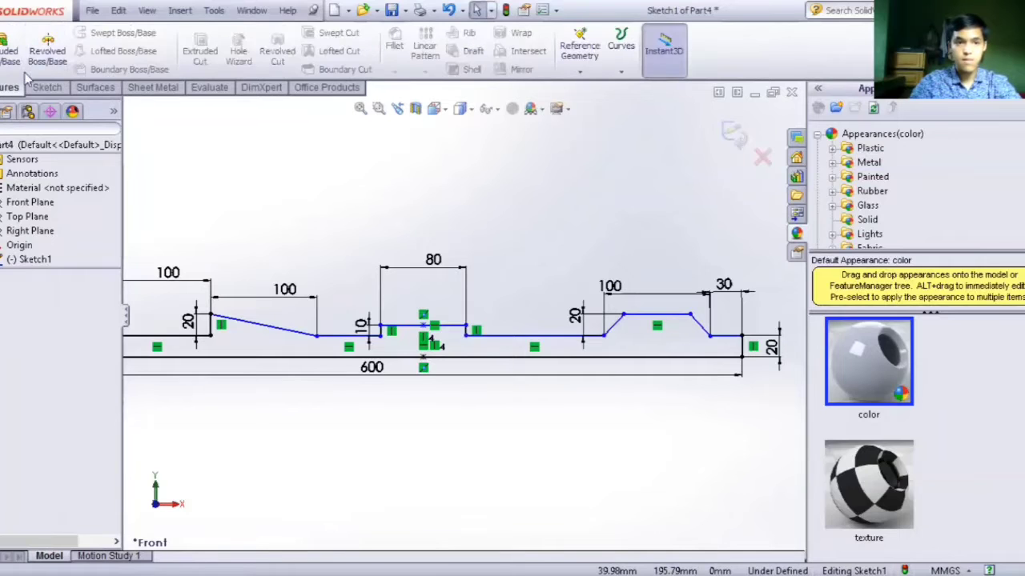
pyautogui.click(46, 49)
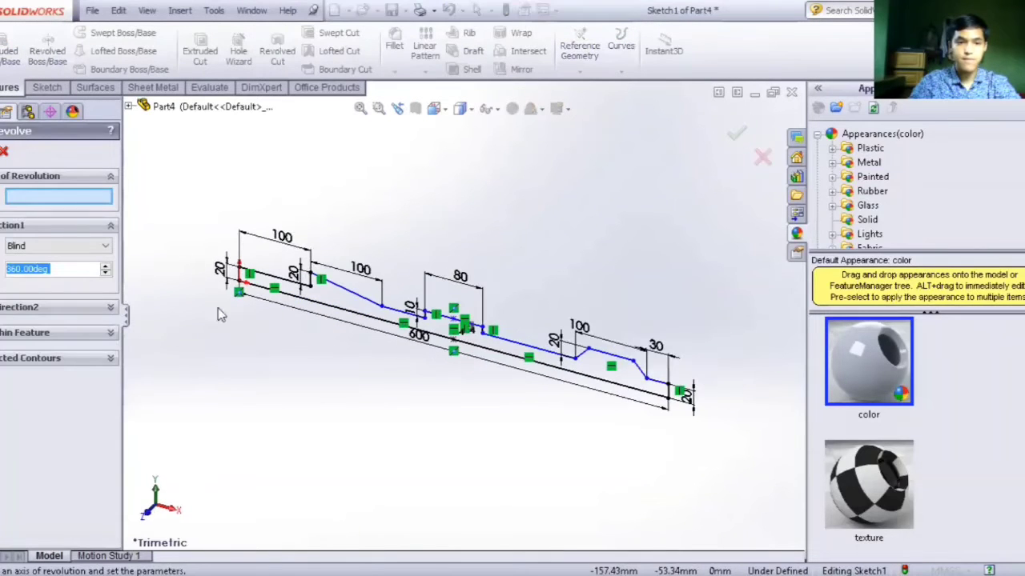
pyautogui.click(321, 312)
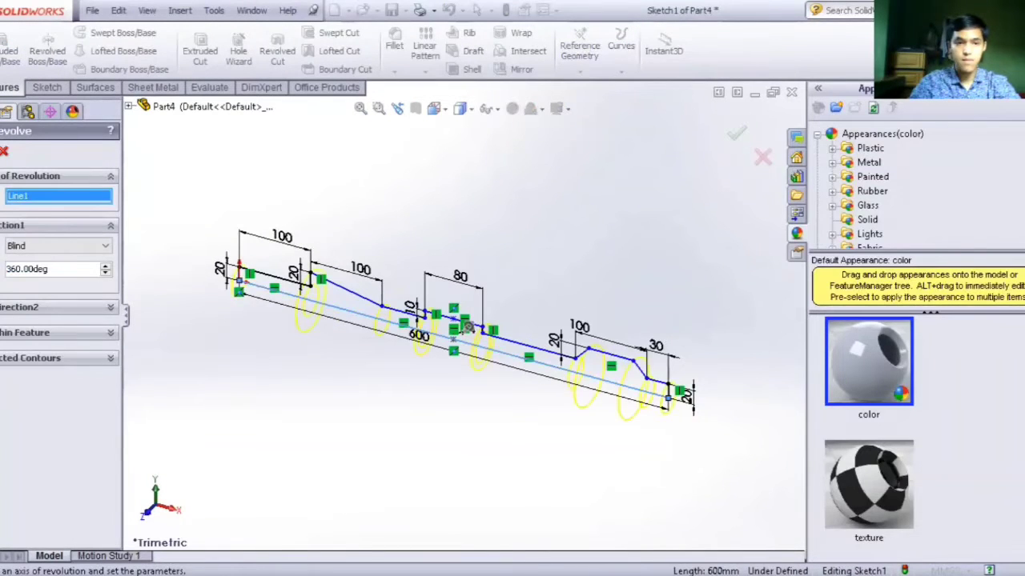
pyautogui.click(0, 151)
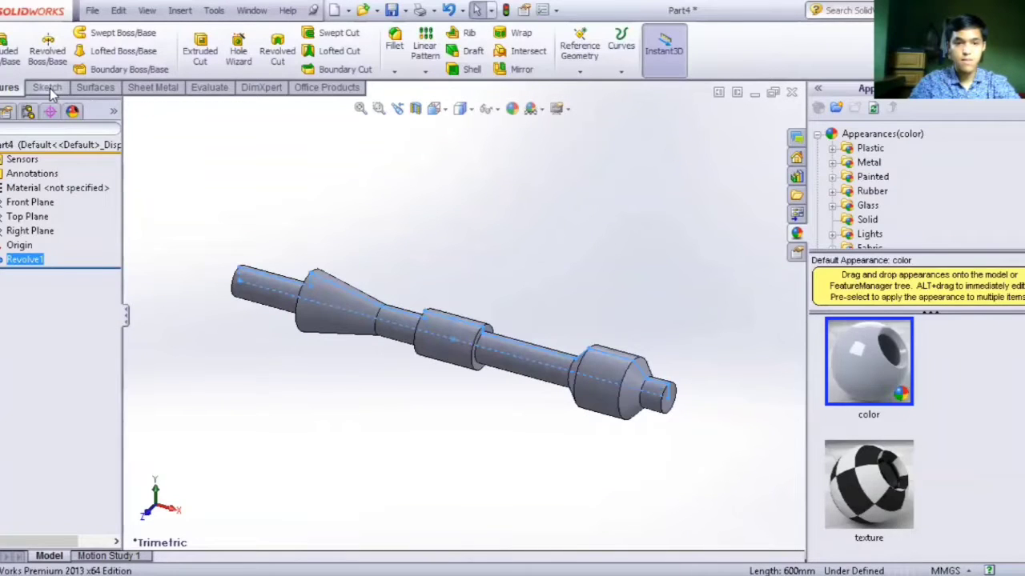
# - Create a reference plane parallel to the Top Plane at a 100 mm offset above the shaft
pyautogui.click(36, 217)
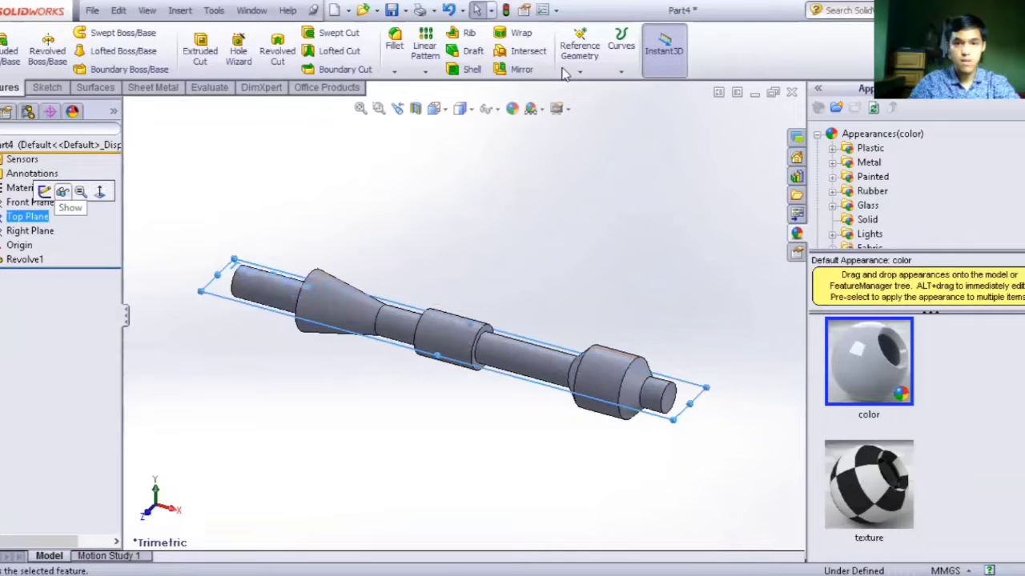
pyautogui.click(585, 97)
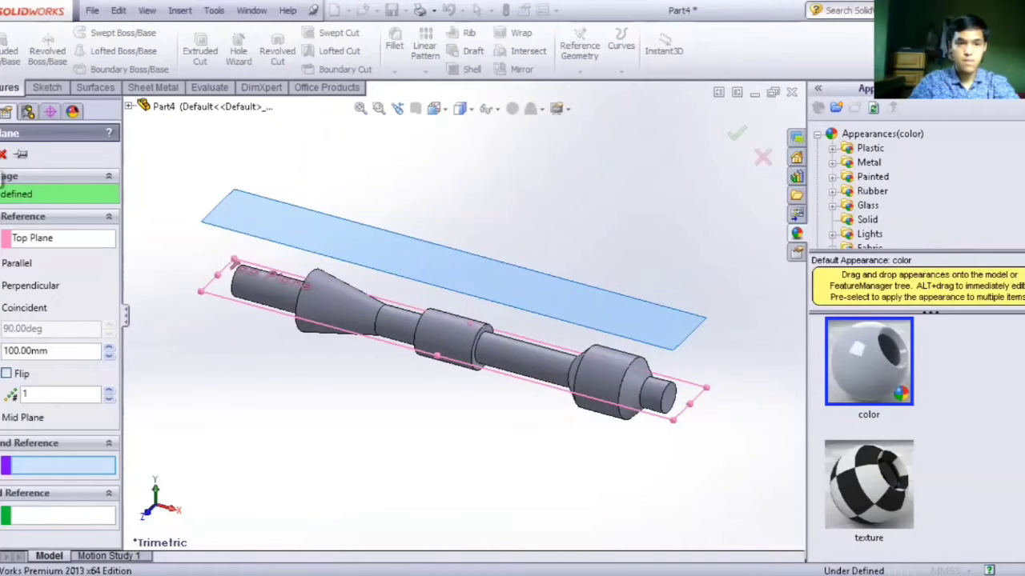
pyautogui.click(0, 154)
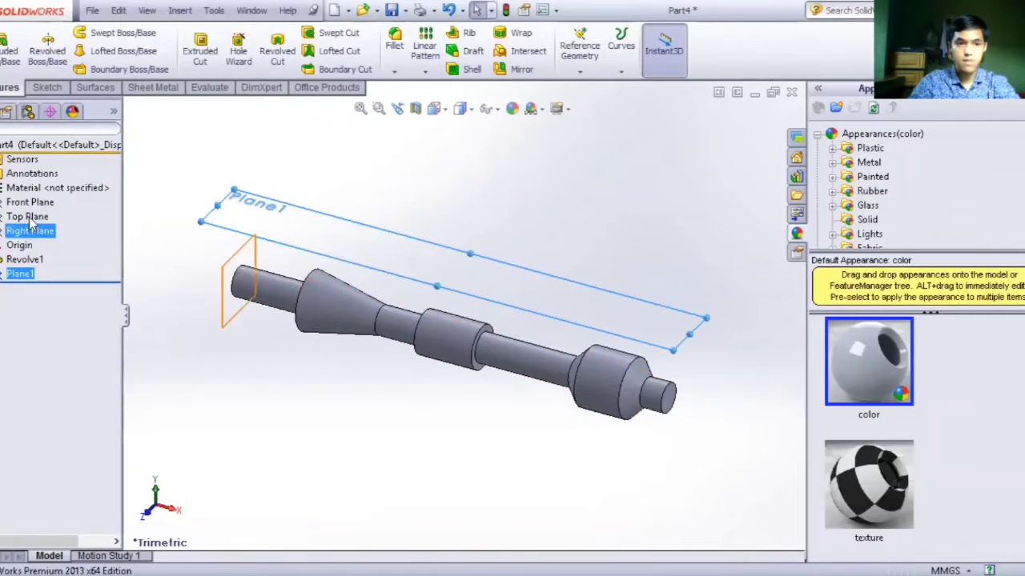
# - Start a sketch on the Top Plane and orient the view normal to it
pyautogui.click(30, 218)
pyautogui.click(71, 196)
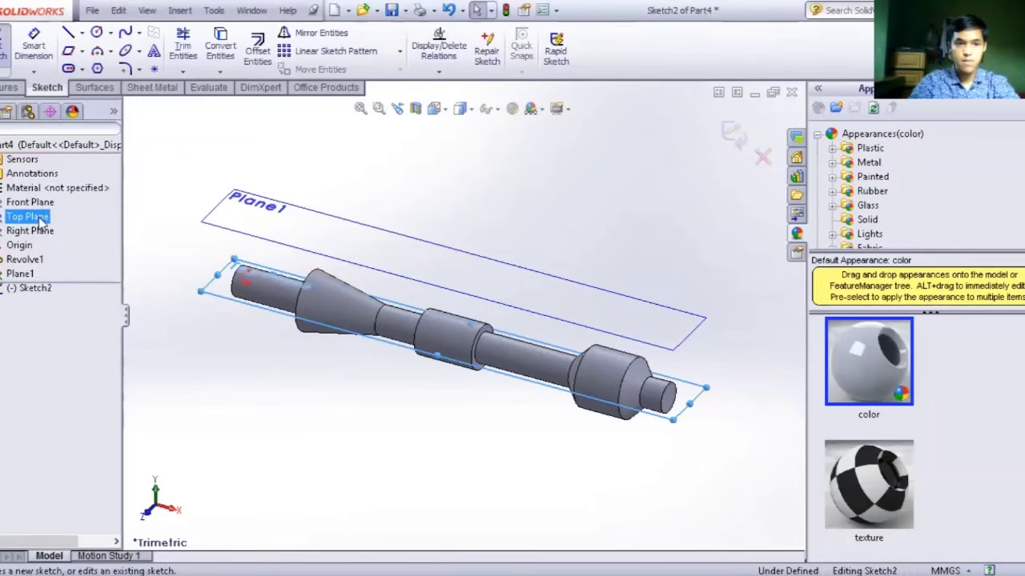
pyautogui.rightClick(40, 217)
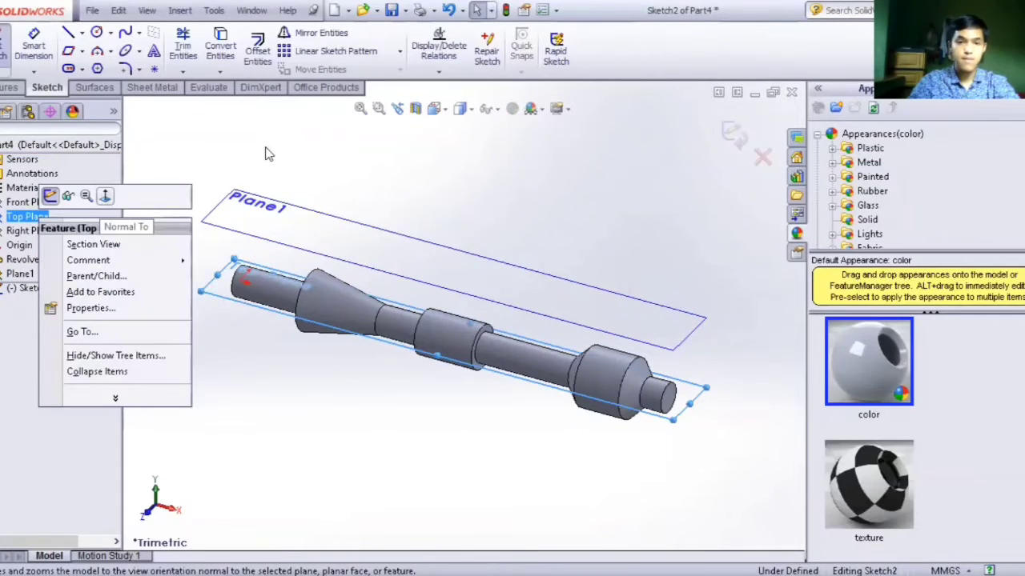
pyautogui.click(105, 196)
# - Sketch a horizontal centerline about 30 mm long along the narrow end section beside the trapezoidal collar, from end edge to shoulder
pyautogui.moveTo(506, 242); pyautogui.dragTo(290, 153)
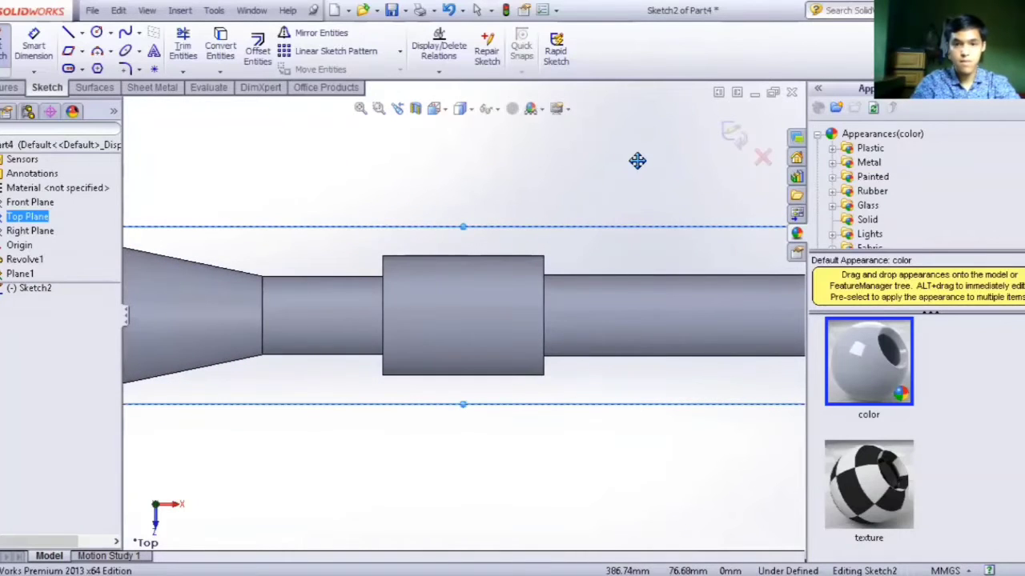
pyautogui.keyDown('ctrl'); pyautogui.moveTo(637, 161); pyautogui.dragTo(224, 185, button='middle'); pyautogui.keyUp('ctrl')
pyautogui.rightClick(400, 199)
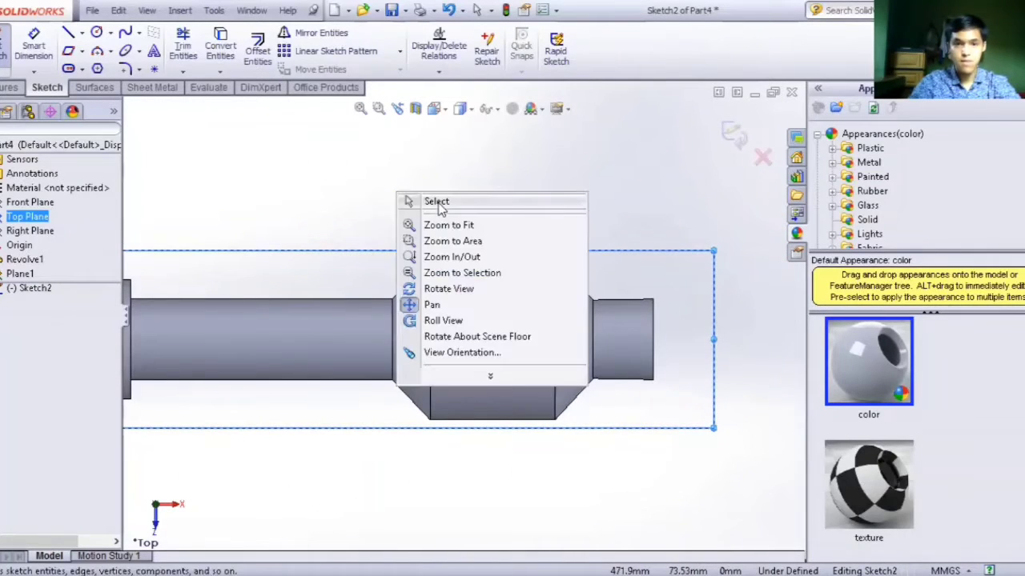
pyautogui.click(417, 202)
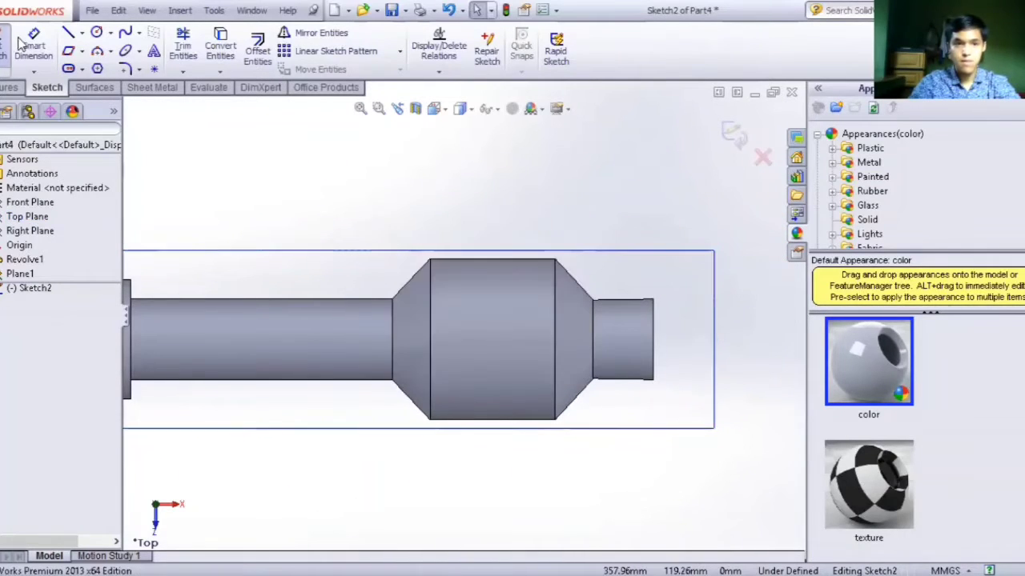
pyautogui.click(82, 32)
pyautogui.click(104, 66)
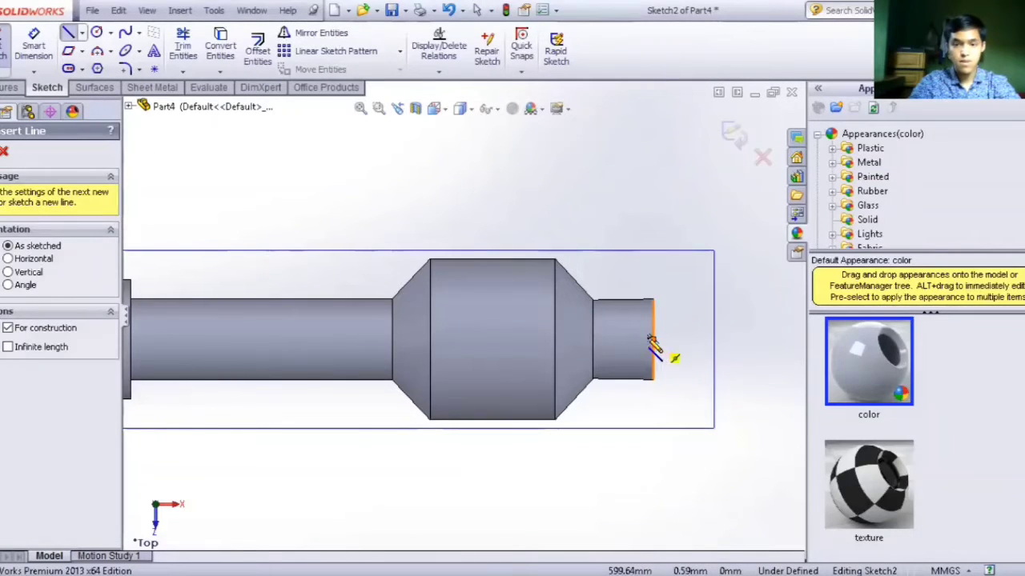
pyautogui.moveTo(653, 350); pyautogui.dragTo(592, 350)
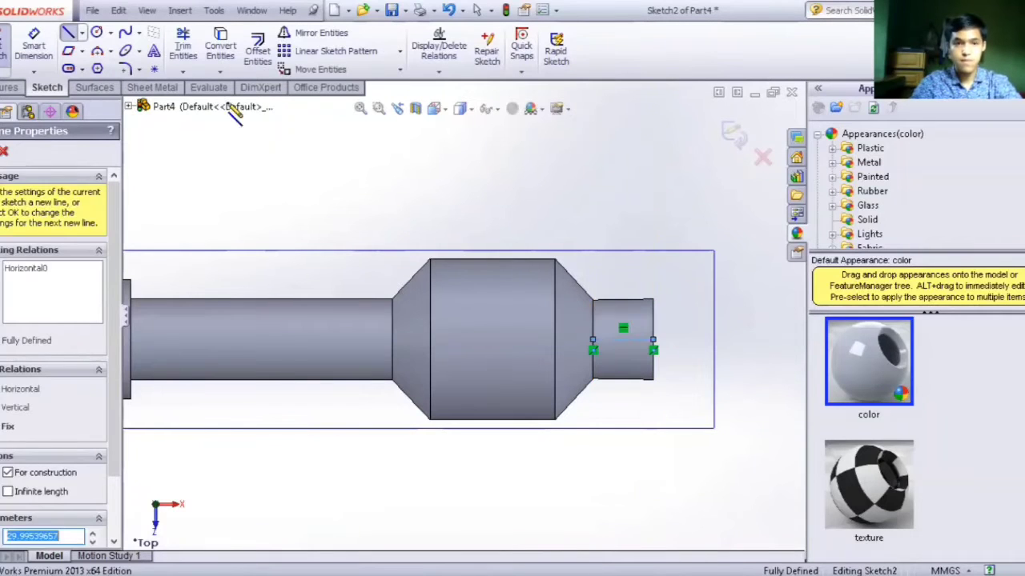
# - Sketch a three-point spline arch on the centerline, about 30 mm in arc length and peaking about 9 mm above it
pyautogui.click(125, 32)
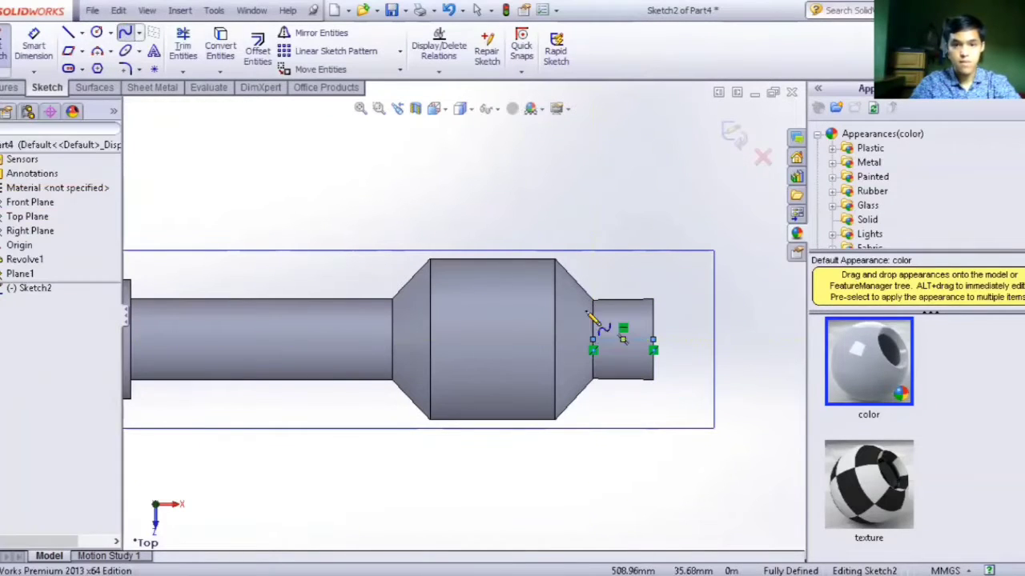
pyautogui.click(618, 347)
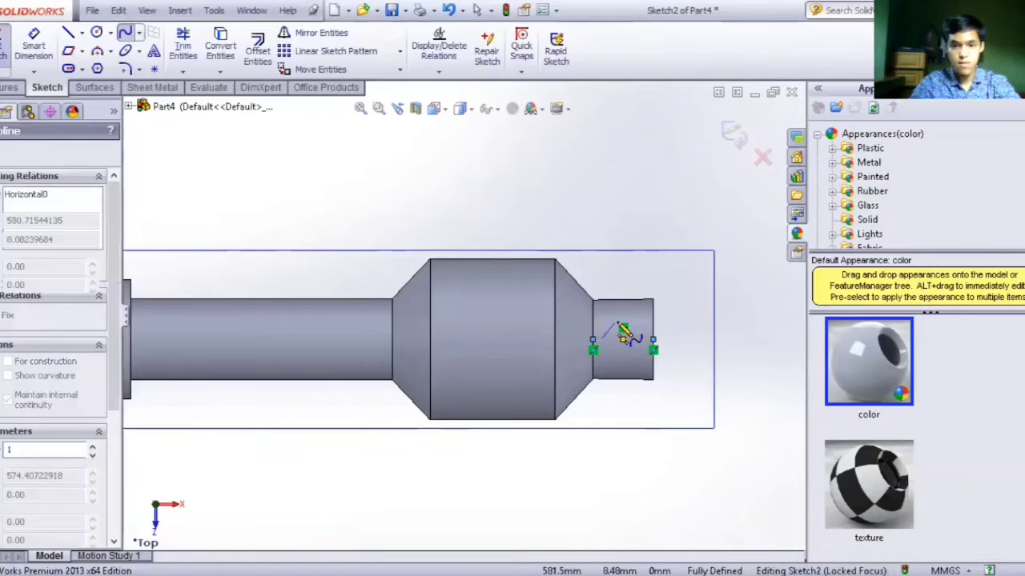
pyautogui.click(623, 325)
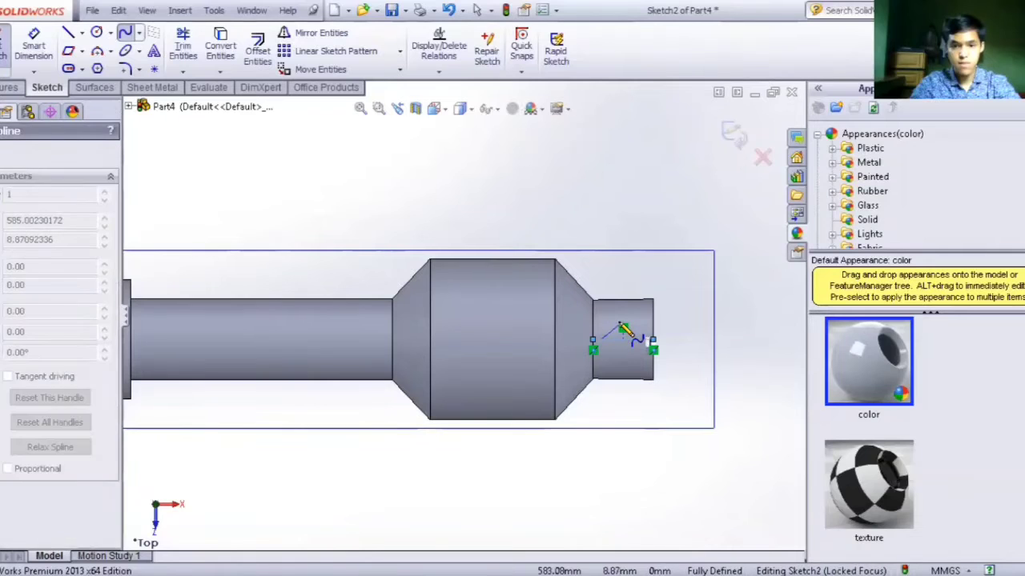
pyautogui.click(654, 347)
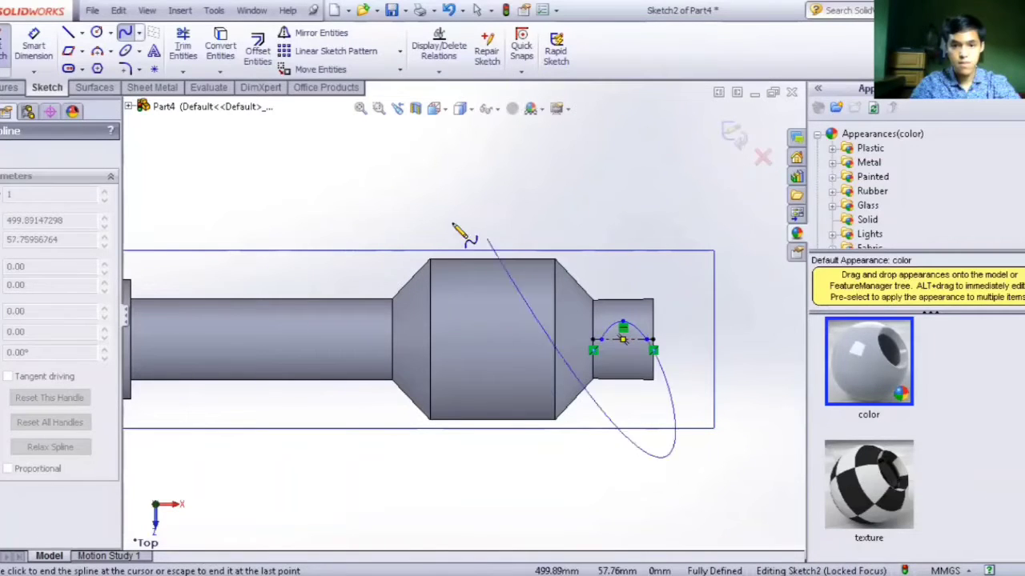
pyautogui.click(125, 32)
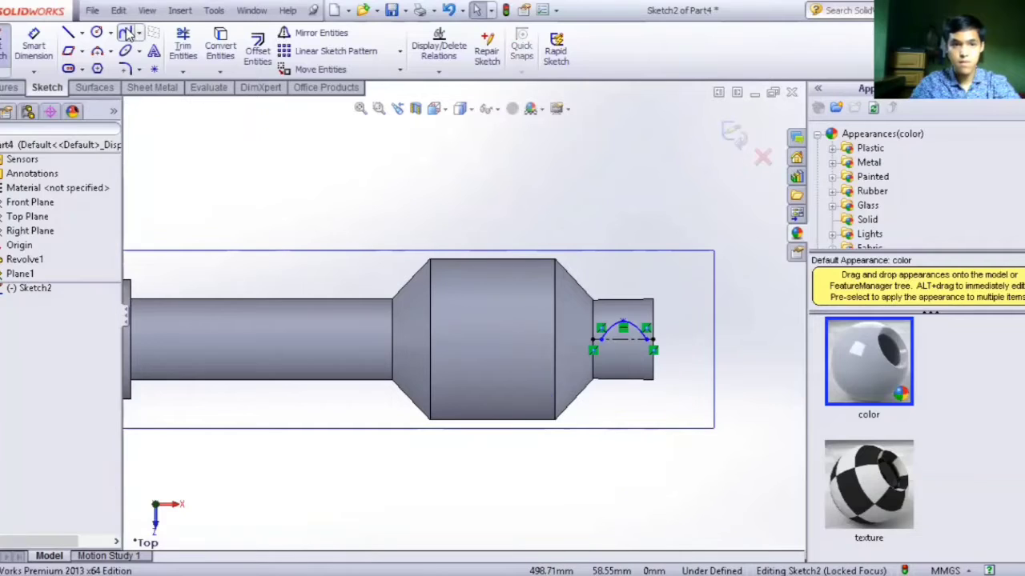
# - Mirror the spline arch about the centerline, keeping the original, to close the profile
pyautogui.click(285, 33)
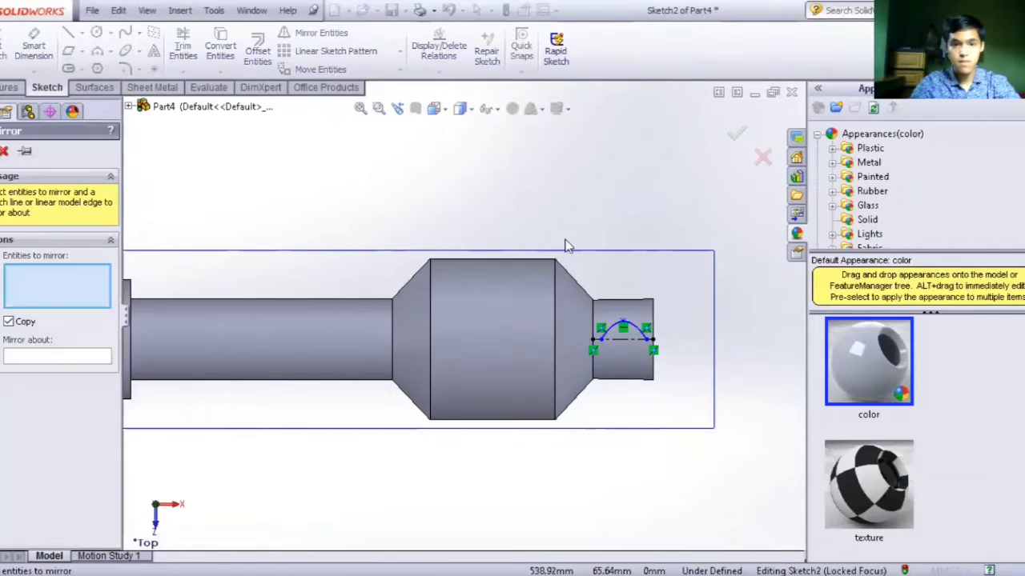
pyautogui.click(618, 324)
pyautogui.click(48, 357)
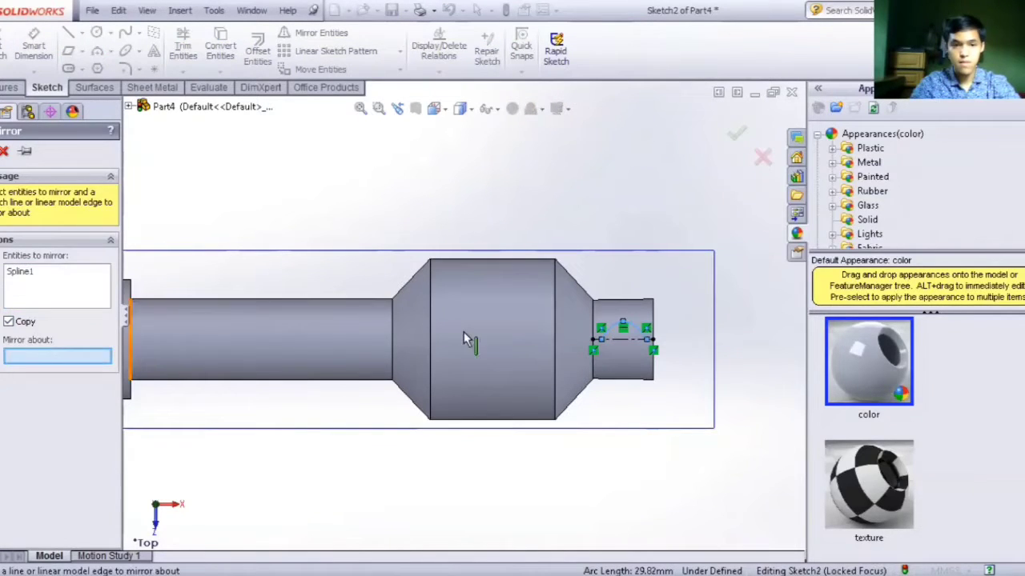
pyautogui.click(628, 339)
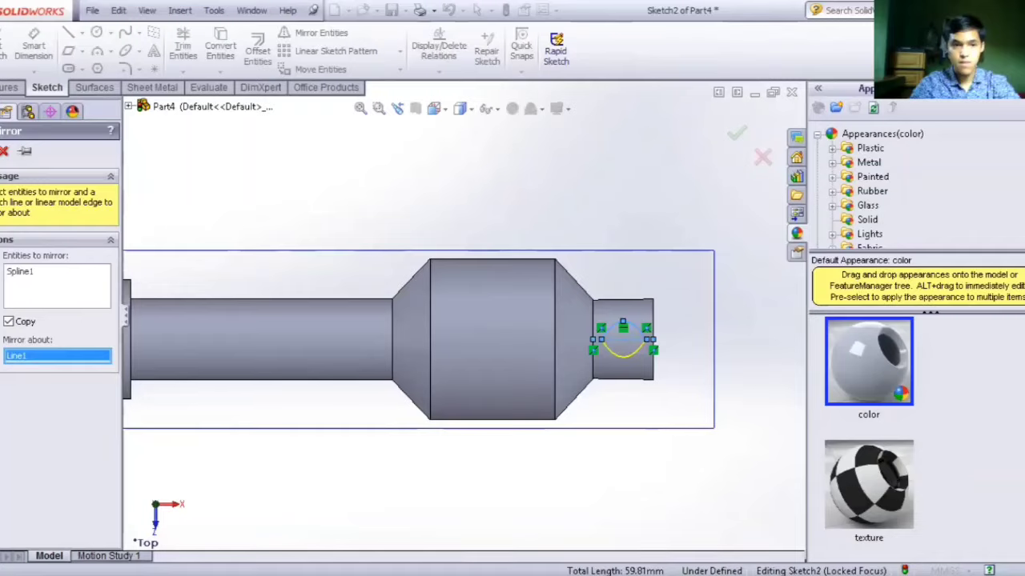
pyautogui.click(0, 151)
# - Dimension the distance between the two spline peaks as 2 mm and exit the sketch
pyautogui.click(33, 46)
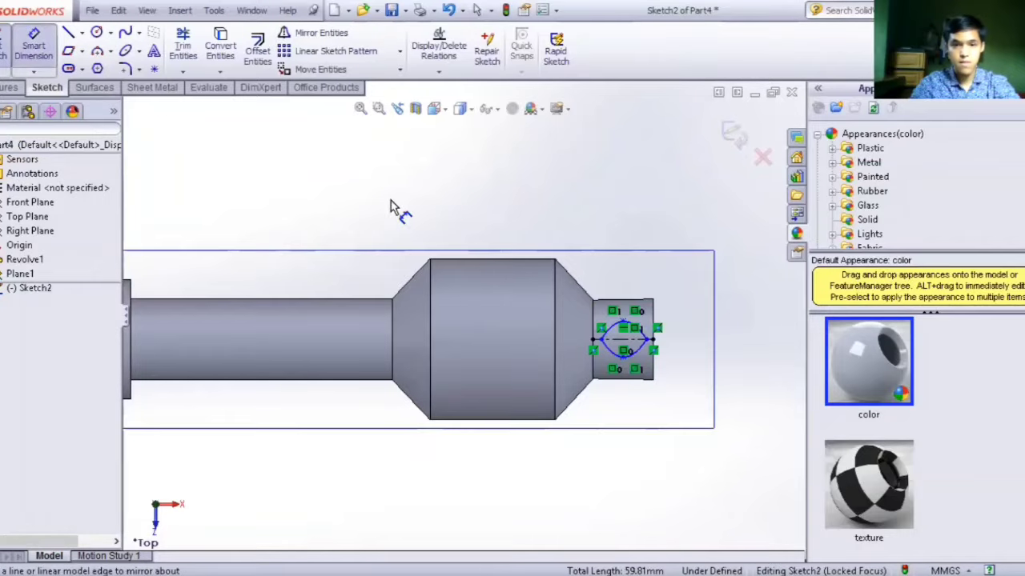
pyautogui.click(624, 352)
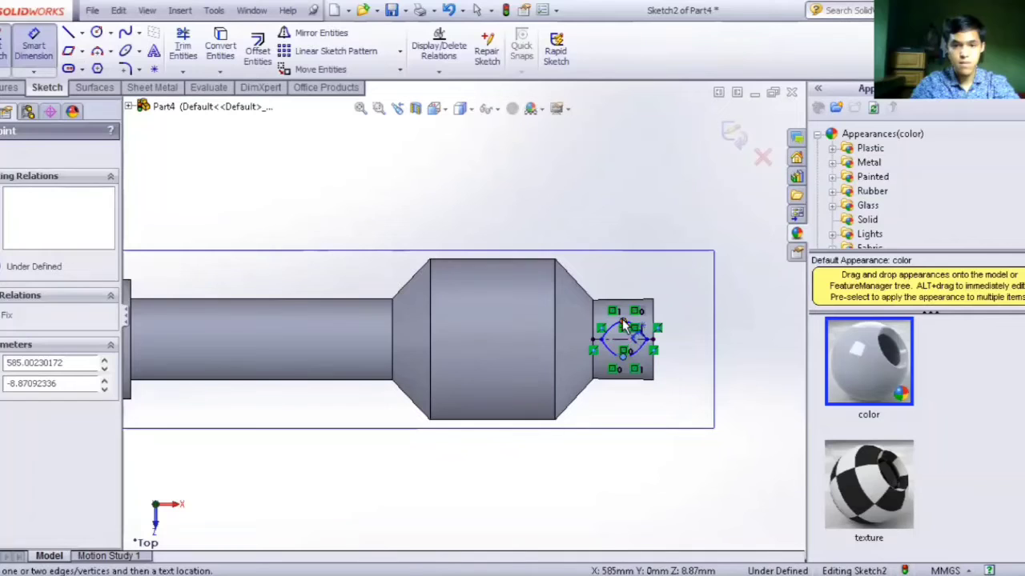
pyautogui.click(624, 342)
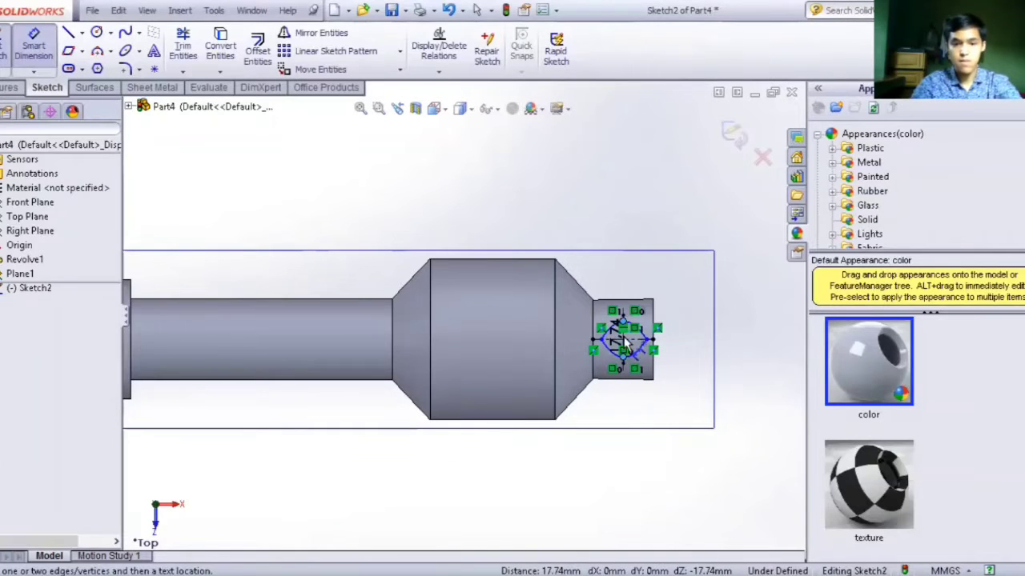
pyautogui.click(632, 340)
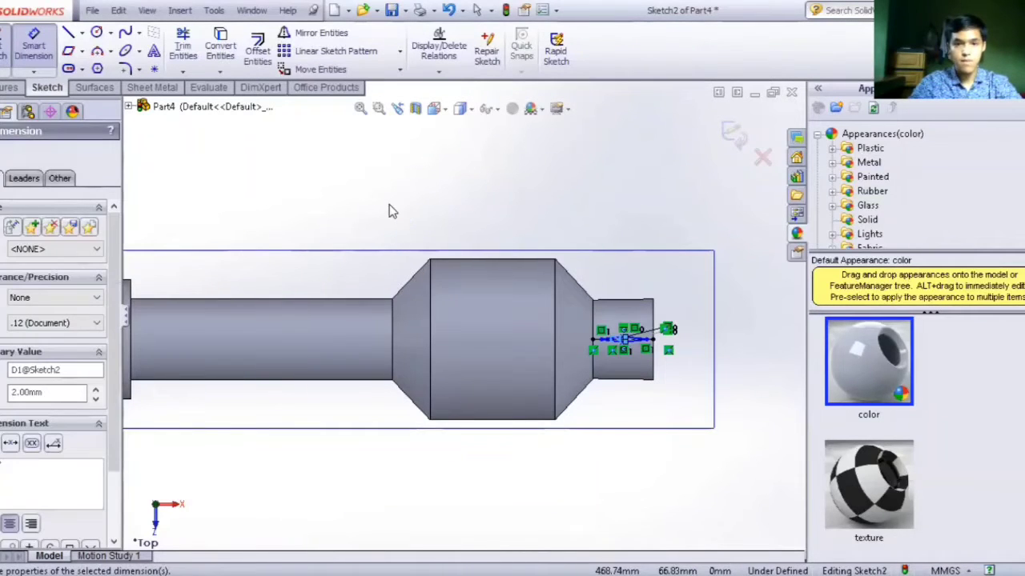
pyautogui.rightClick(439, 209)
pyautogui.click(441, 197)
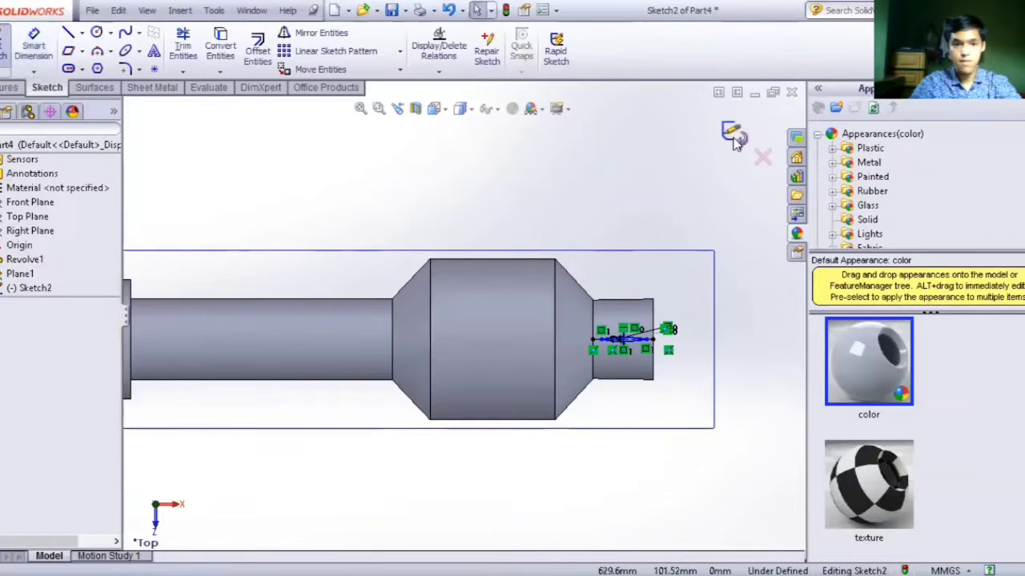
pyautogui.click(735, 139)
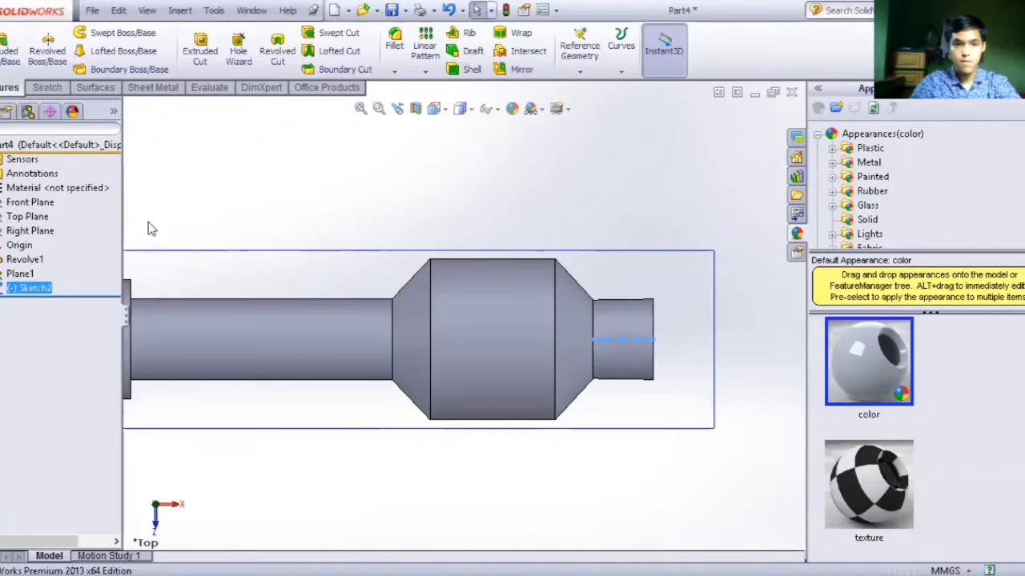
# - Start a new sketch on Plane1 over the narrow end section of the shaft
pyautogui.click(20, 274)
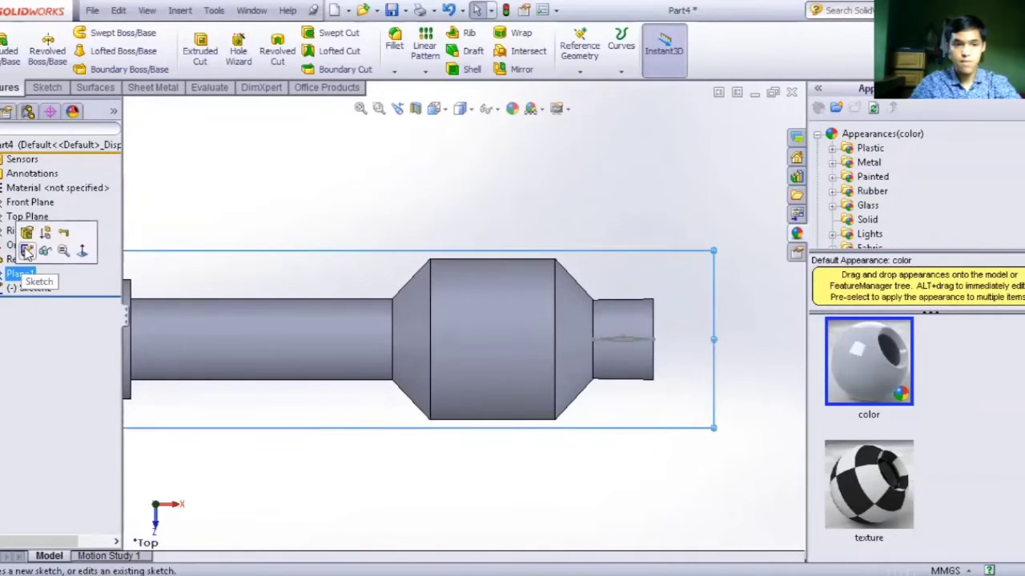
pyautogui.click(26, 251)
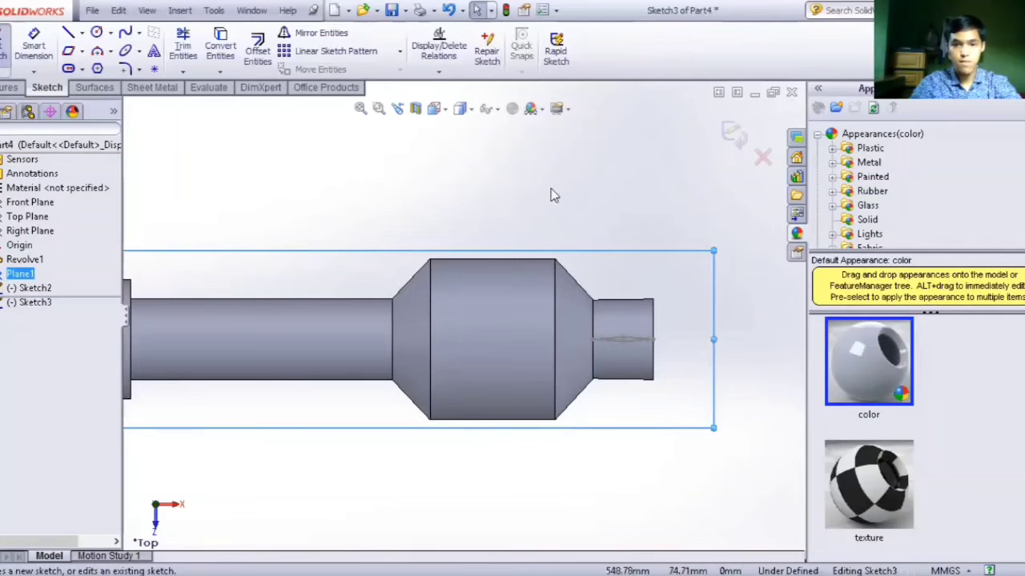
pyautogui.scroll(-5, 579, 173)
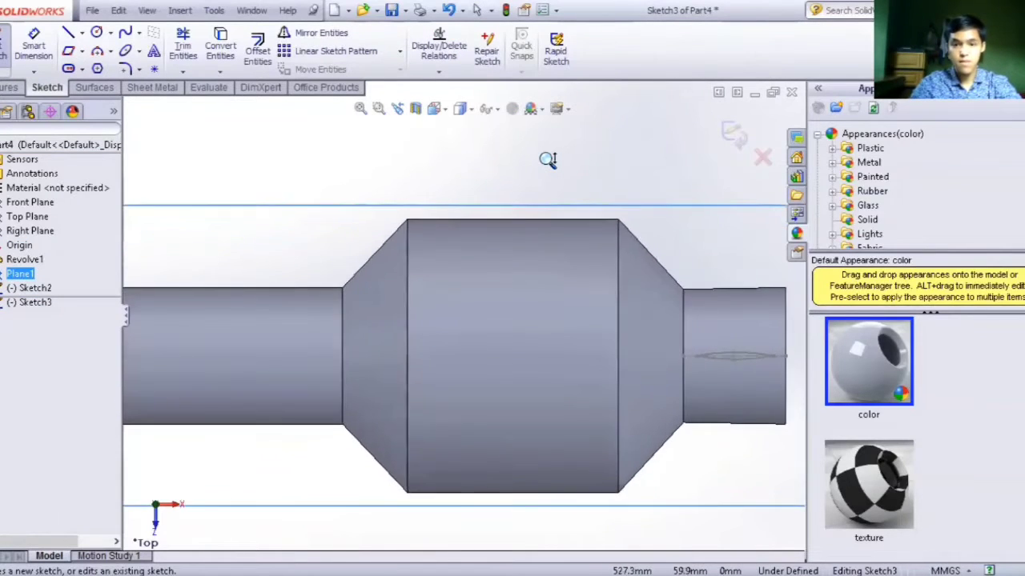
pyautogui.scroll(-2, 514, 144)
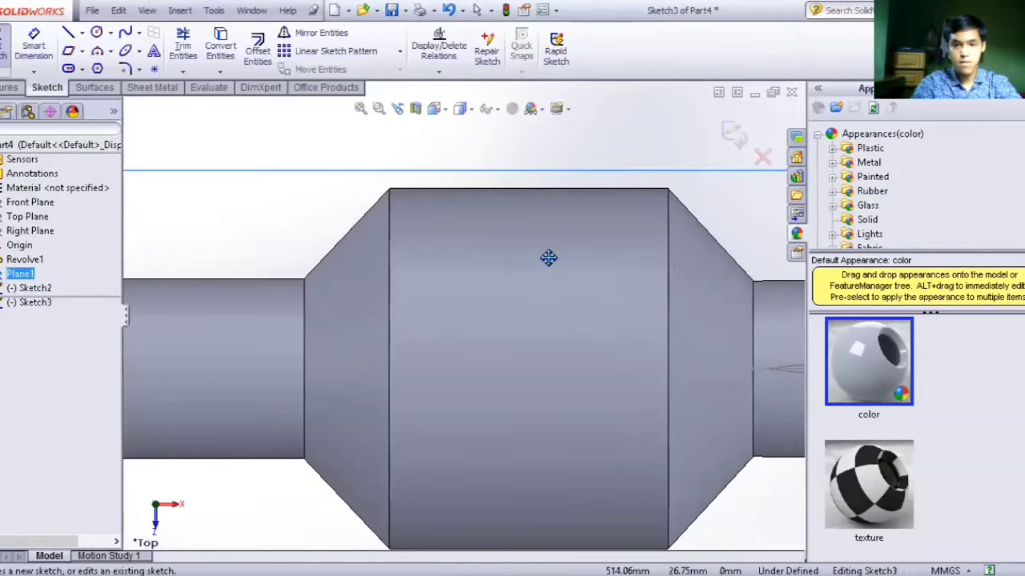
pyautogui.keyDown('ctrl'); pyautogui.moveTo(542, 281); pyautogui.dragTo(441, 279, button='middle'); pyautogui.keyUp('ctrl')
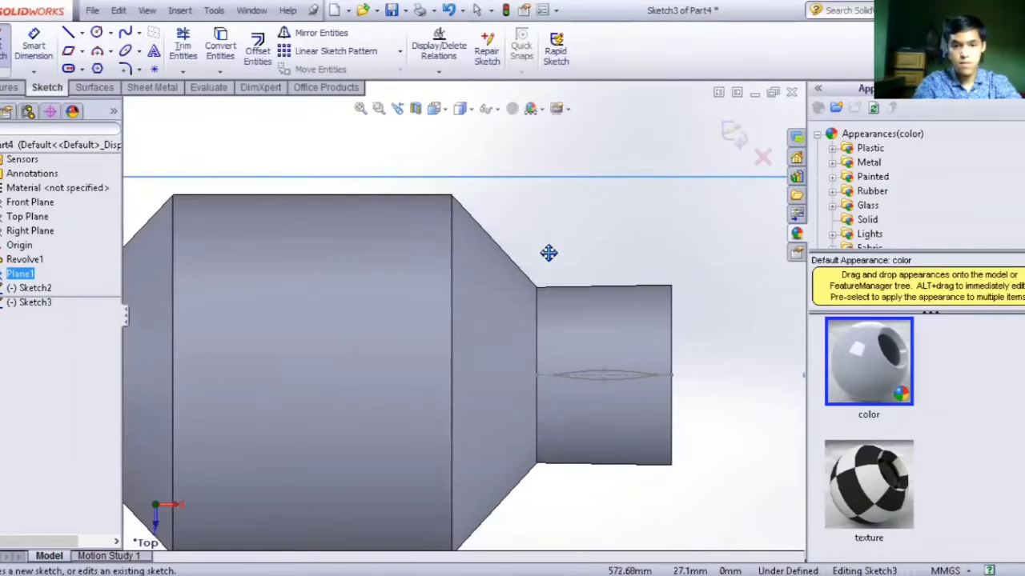
pyautogui.scroll(-3, 599, 249)
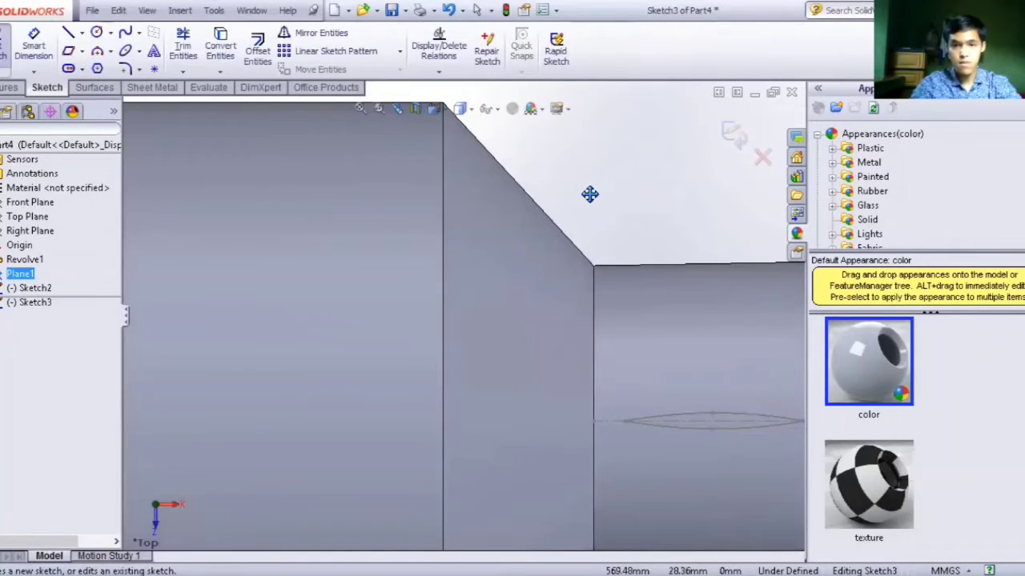
pyautogui.keyDown('ctrl'); pyautogui.moveTo(560, 199); pyautogui.dragTo(498, 201, button='middle'); pyautogui.keyUp('ctrl')
pyautogui.rightClick(500, 204)
pyautogui.click(539, 214)
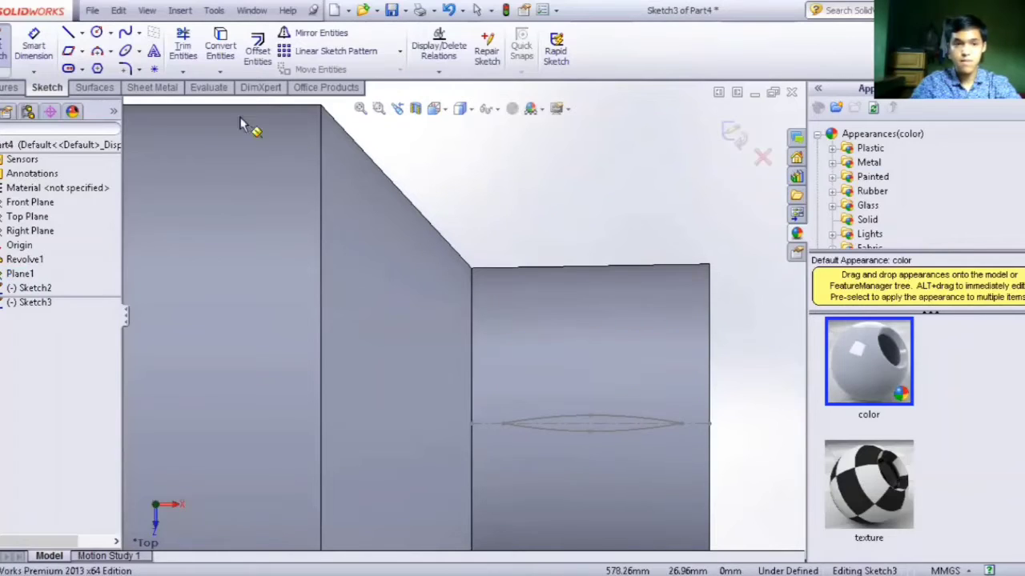
# - Sketch a three-point spline bowed toward the collar, its middle point on the lens profile's centerline and its upper end about 5.9 mm above it
pyautogui.click(126, 32)
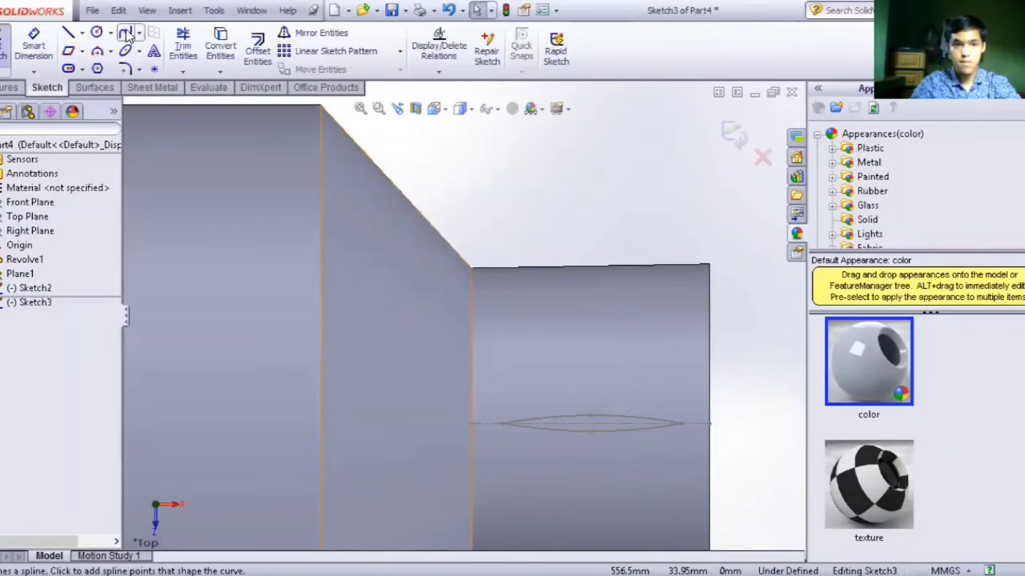
pyautogui.click(126, 34)
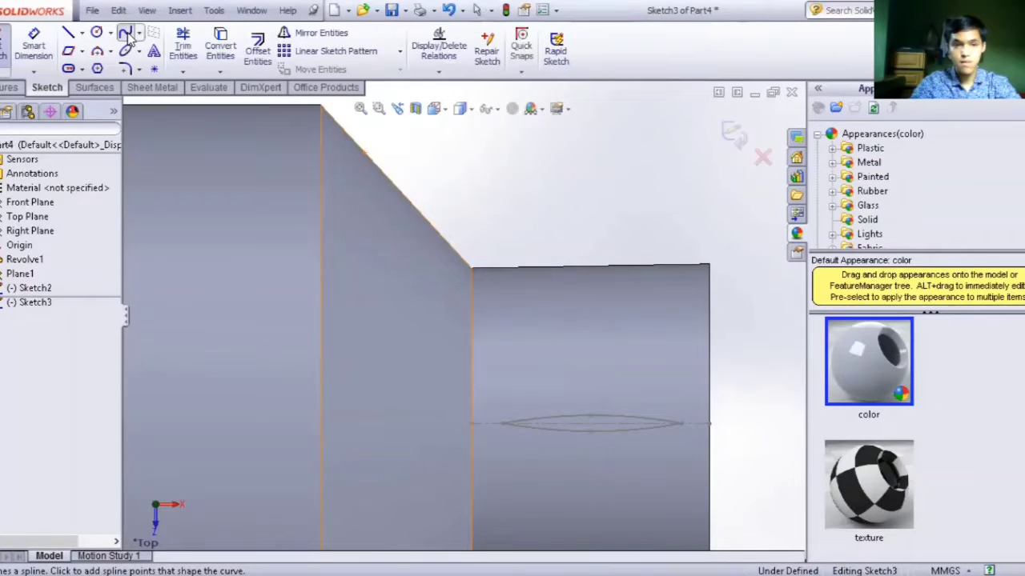
pyautogui.click(604, 377)
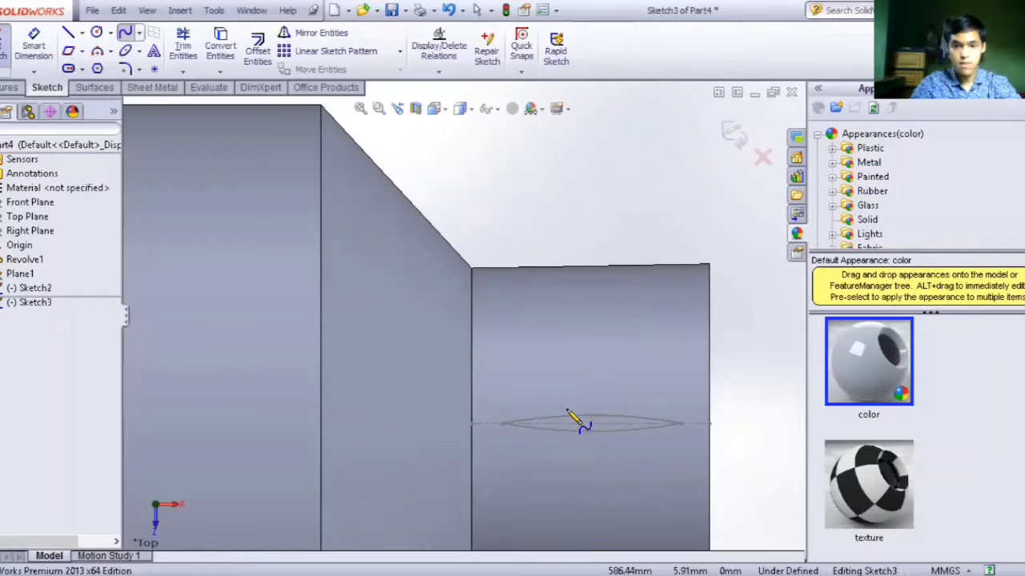
pyautogui.click(555, 424)
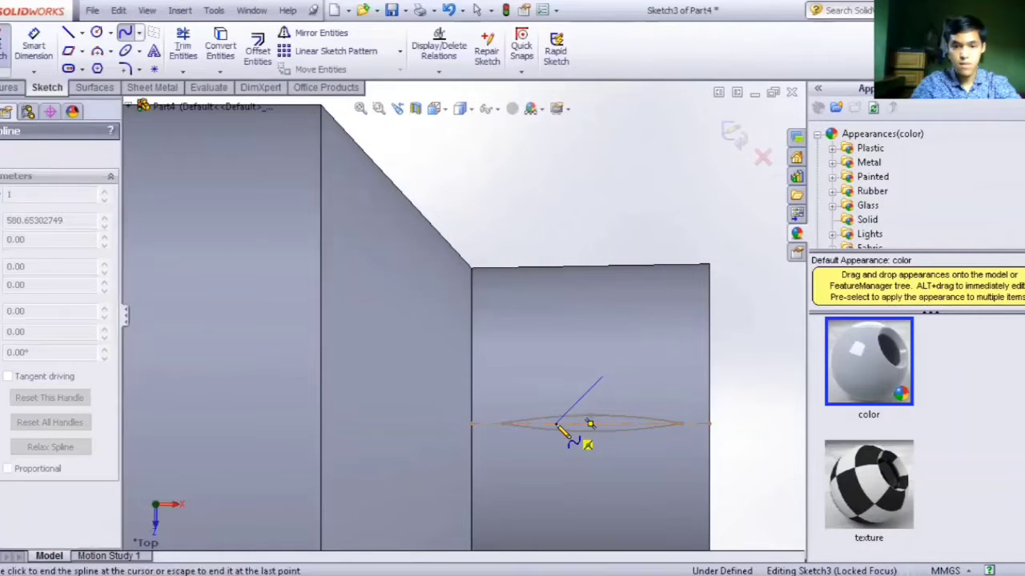
pyautogui.click(550, 469)
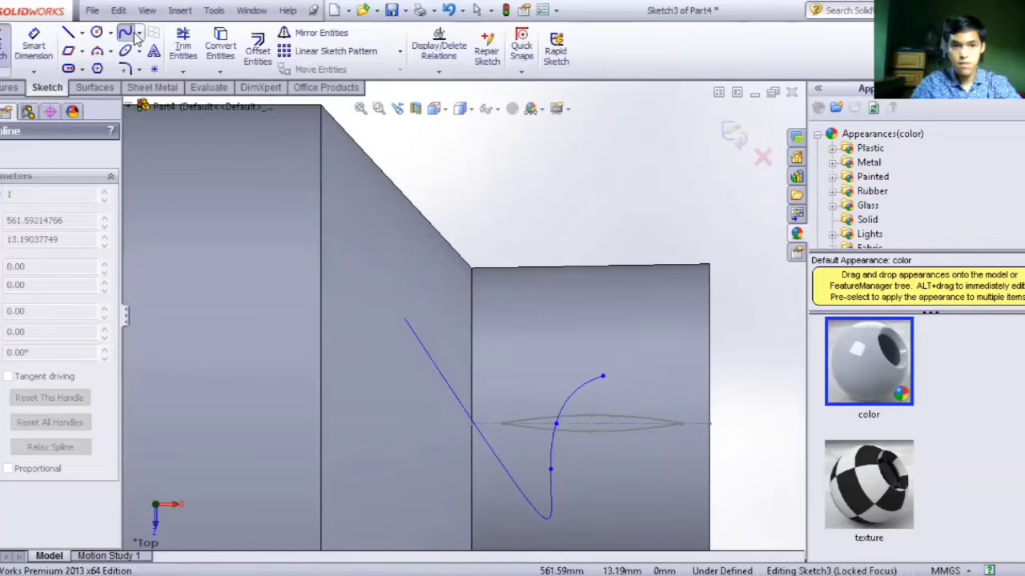
pyautogui.press('Escape')
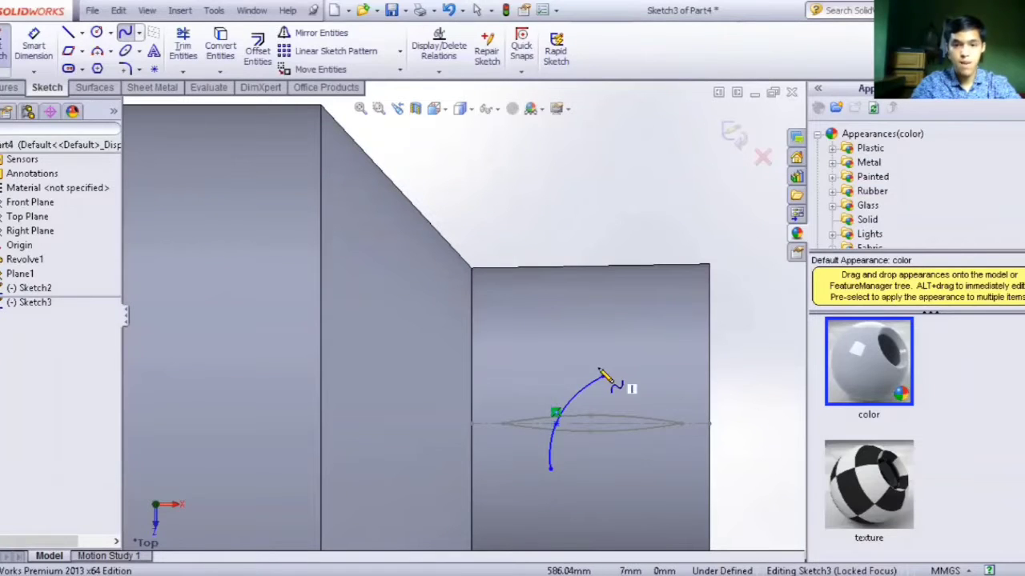
# - Sketch a second three-point spline joining the first one's ends, crossing the centerline about 2.6 mm closer to the shaft's end face
pyautogui.click(566, 419)
pyautogui.click(576, 424)
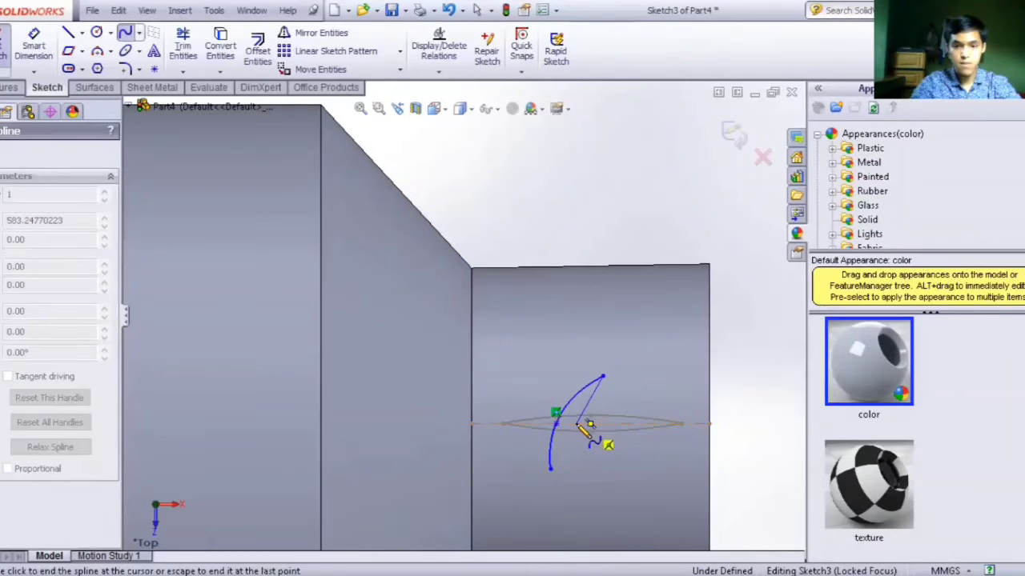
pyautogui.click(551, 469)
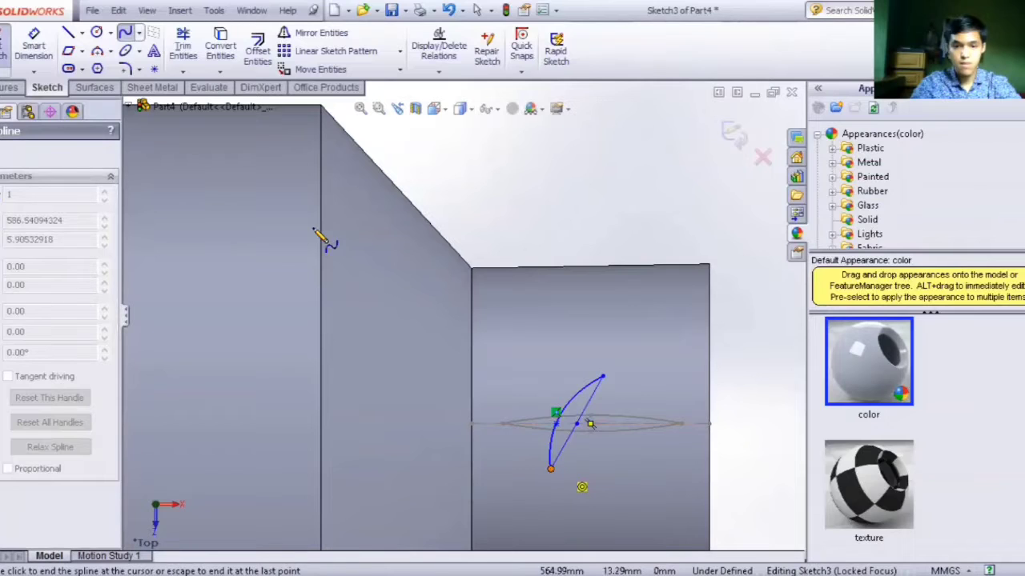
pyautogui.click(124, 34)
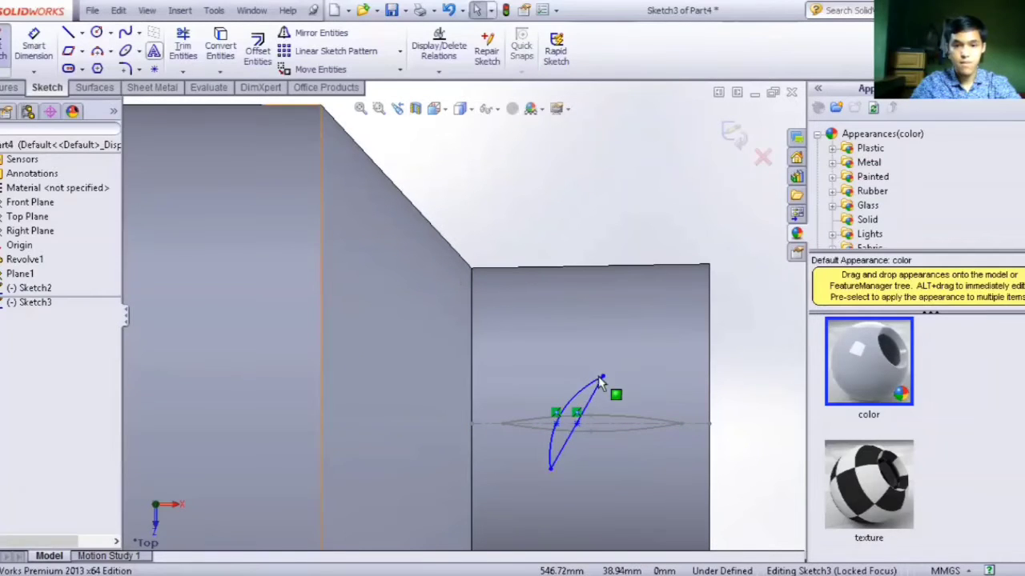
# - Move both tips of the crescent profile toward the centerline, placing the lower tip about 5.4 mm below it
pyautogui.moveTo(606, 384); pyautogui.dragTo(598, 393)
pyautogui.moveTo(550, 470)
pyautogui.mouseDown()
pyautogui.moveTo(564, 467)
pyautogui.moveTo(551, 464)
pyautogui.mouseUp()
pyautogui.click(552, 467)
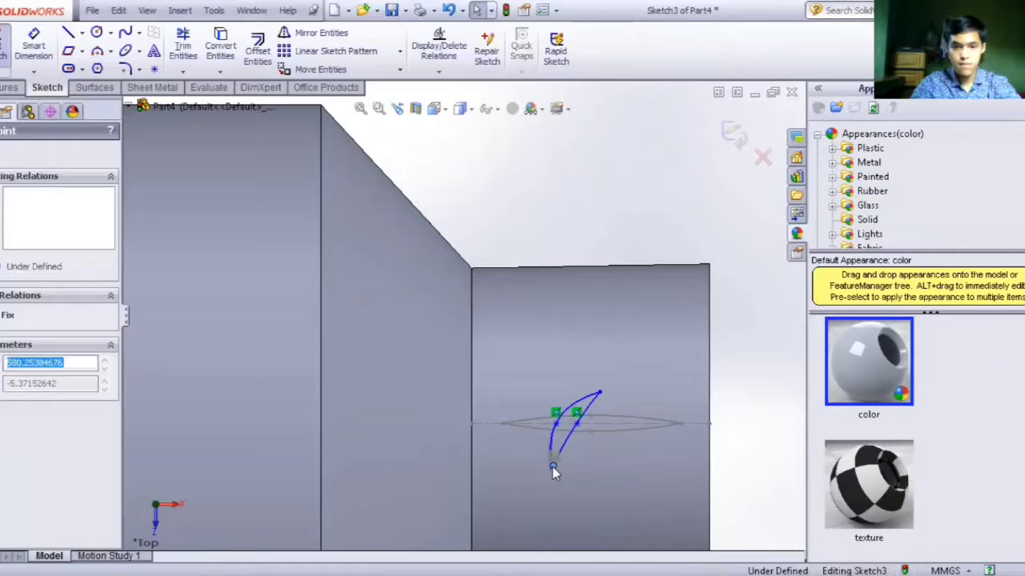
# - Dimension the gap between the crescent's two middle spline points as 2 mm and exit the sketch
pyautogui.click(32, 46)
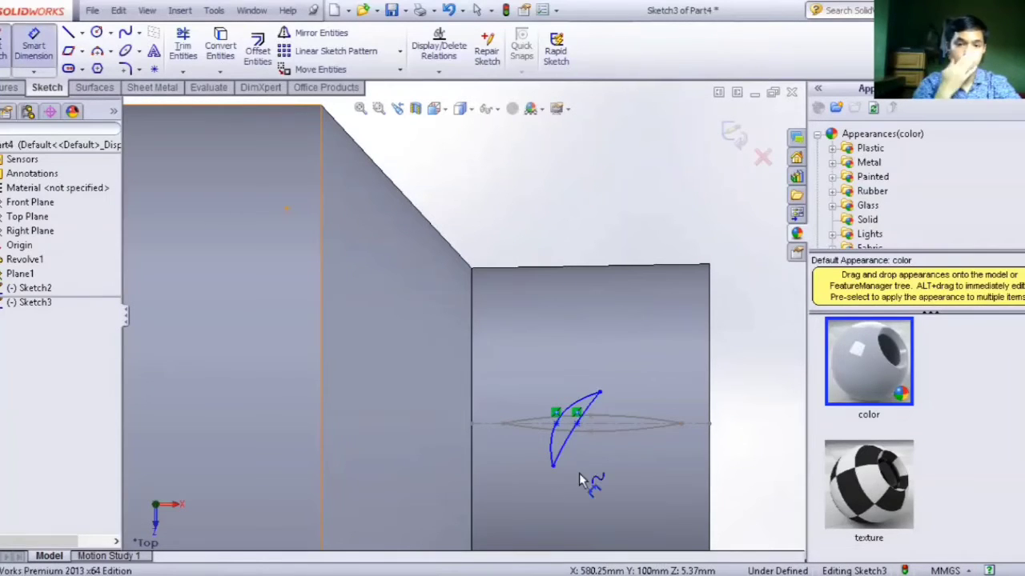
pyautogui.click(556, 423)
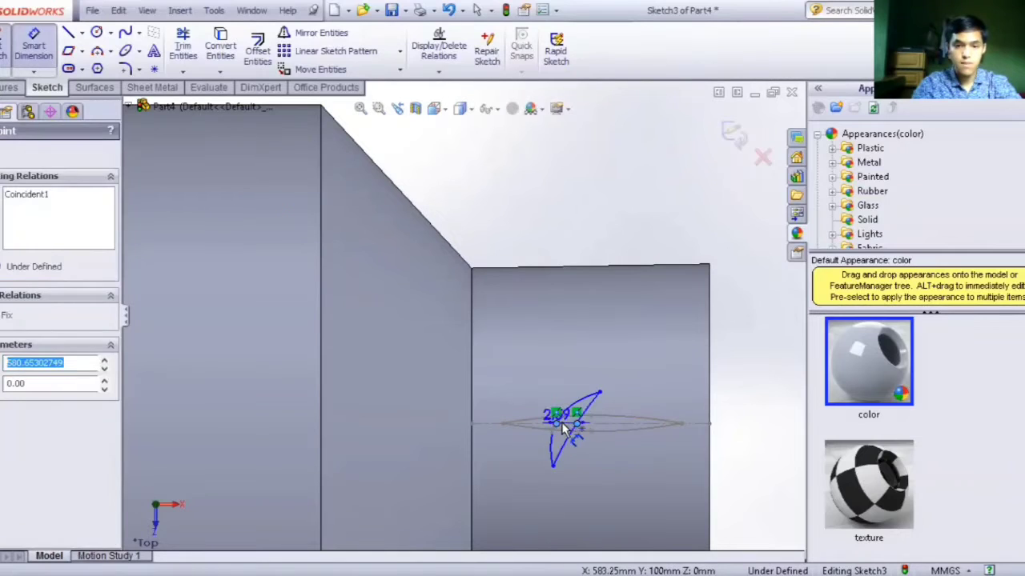
pyautogui.click(566, 422)
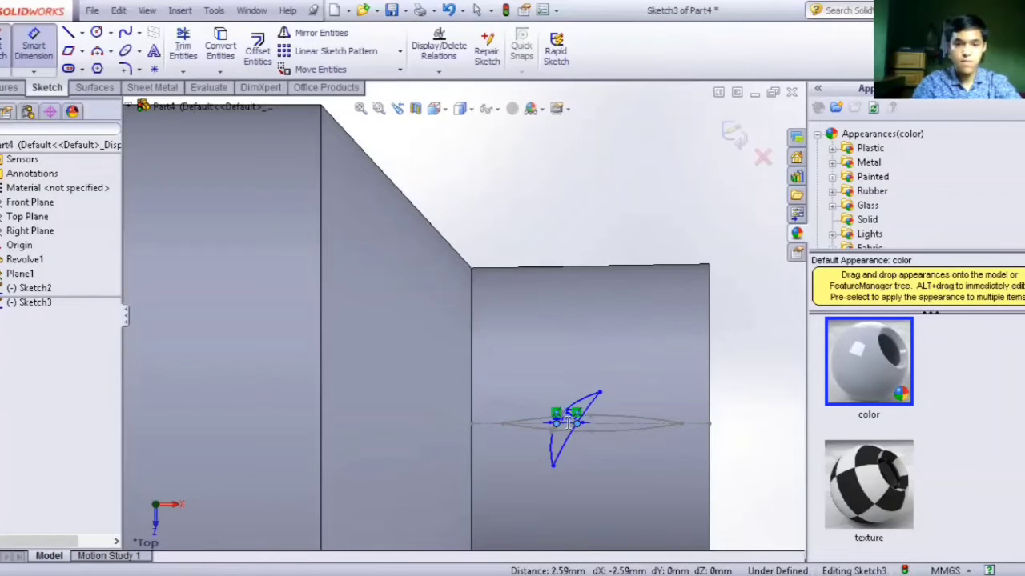
pyautogui.click(563, 337)
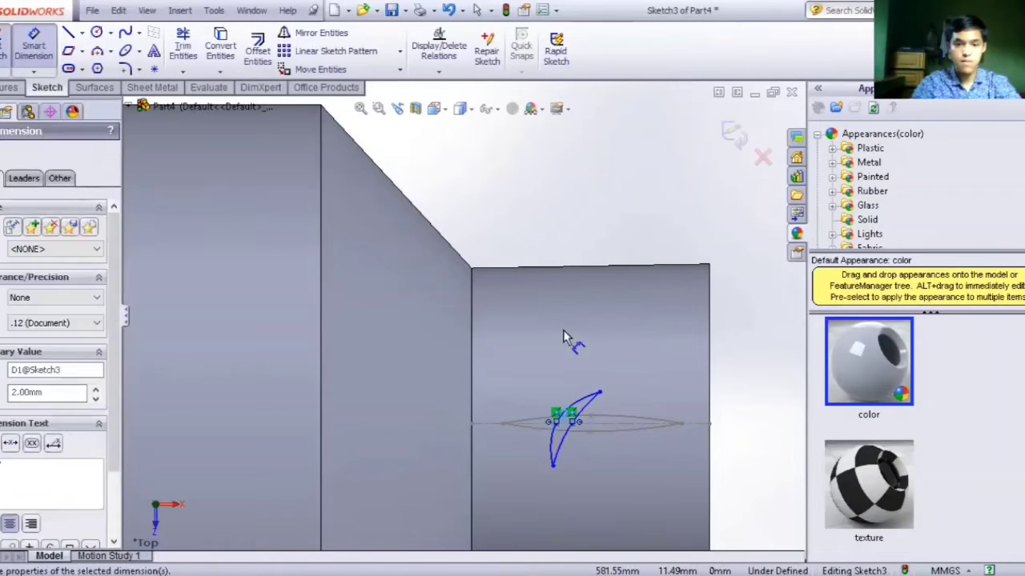
pyautogui.click(732, 133)
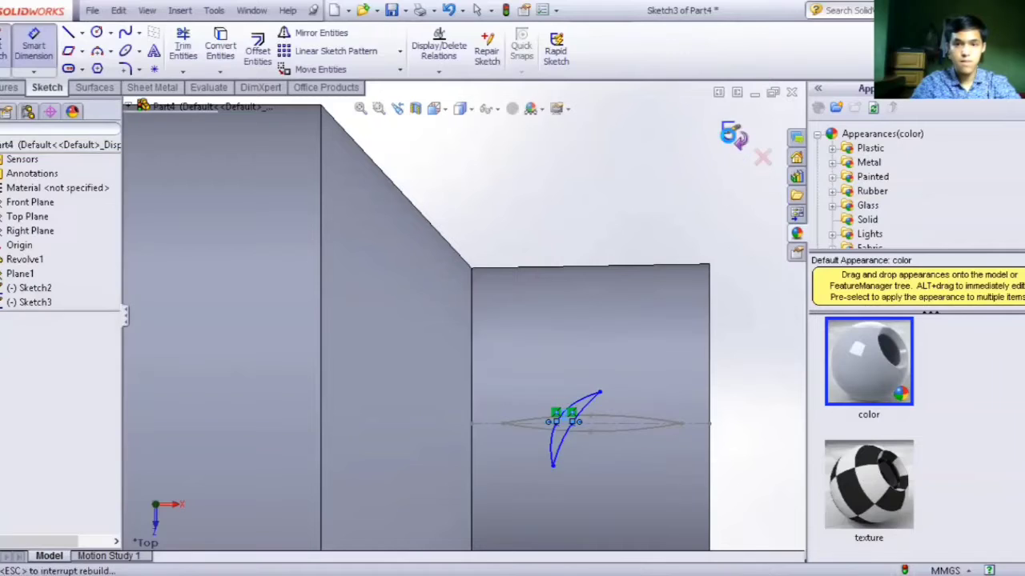
# - Start a 3D sketch and draw a spline from the crescent's upper tip to the lens profile's end near the shaft's end face
pyautogui.click(46, 87)
pyautogui.click(3, 73)
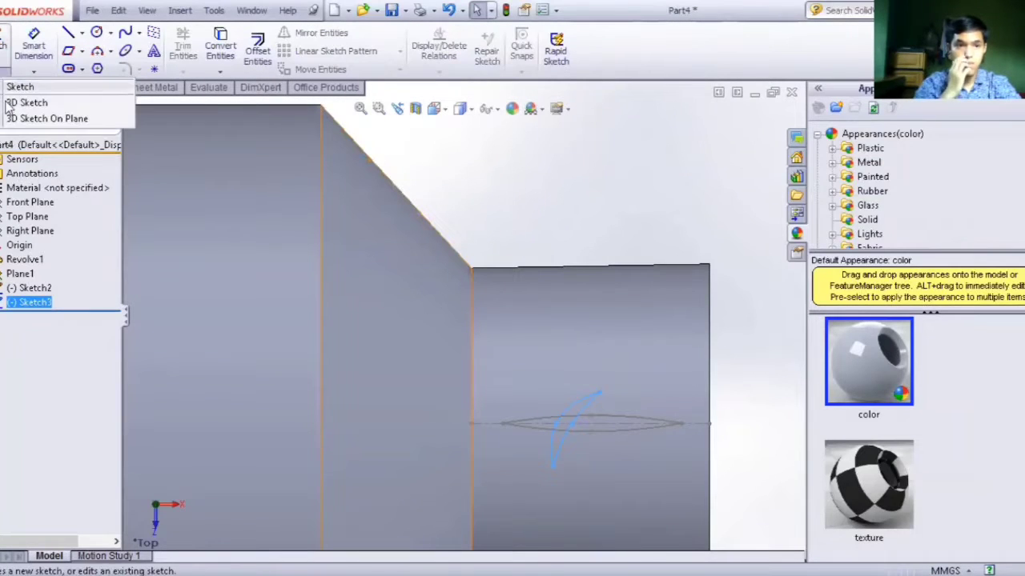
pyautogui.click(10, 106)
pyautogui.moveTo(576, 320); pyautogui.dragTo(589, 144, button='middle')
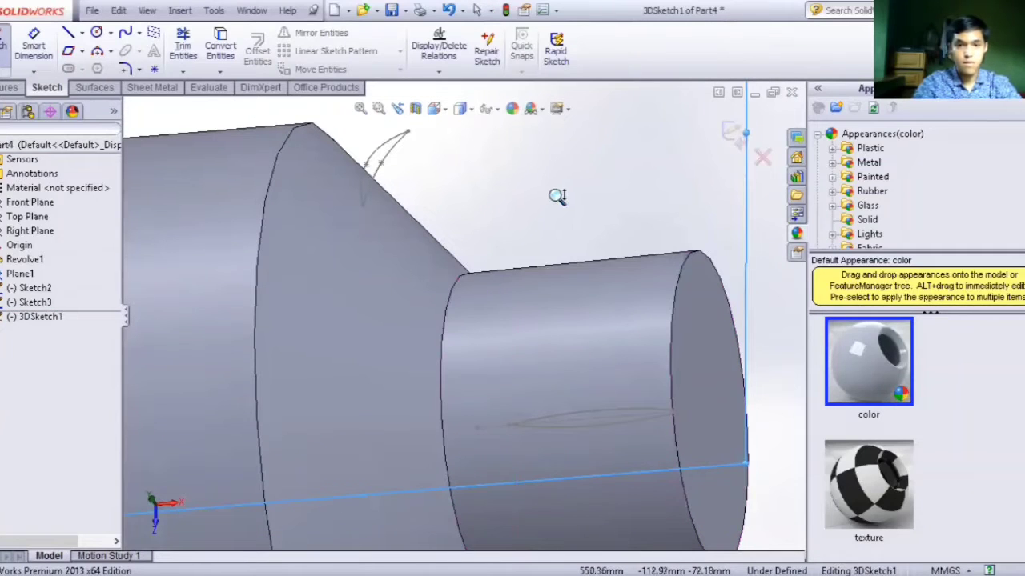
pyautogui.keyDown('shift'); pyautogui.moveTo(557, 196); pyautogui.dragTo(652, 261, button='middle'); pyautogui.keyUp('shift')
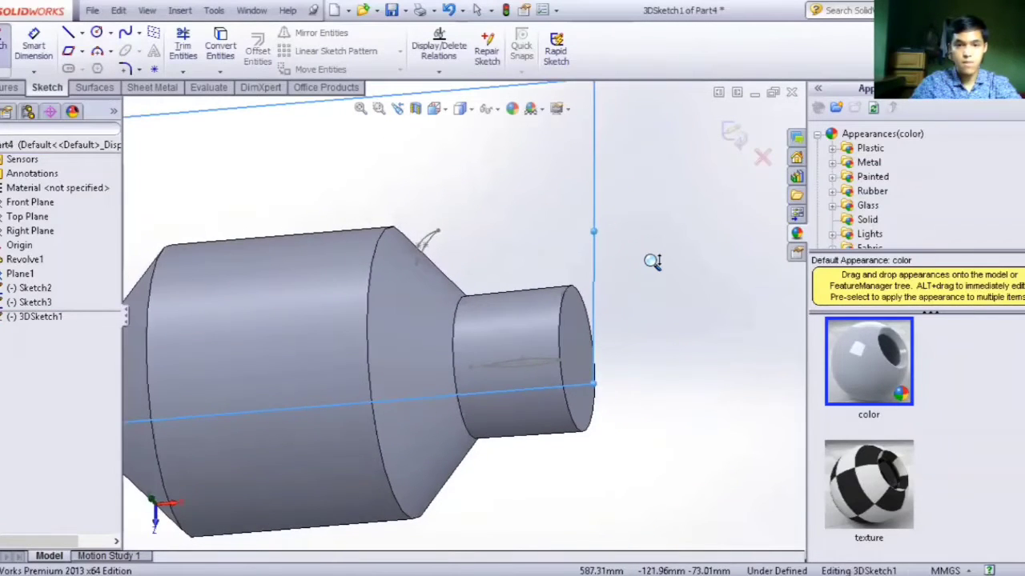
pyautogui.rightClick(643, 254)
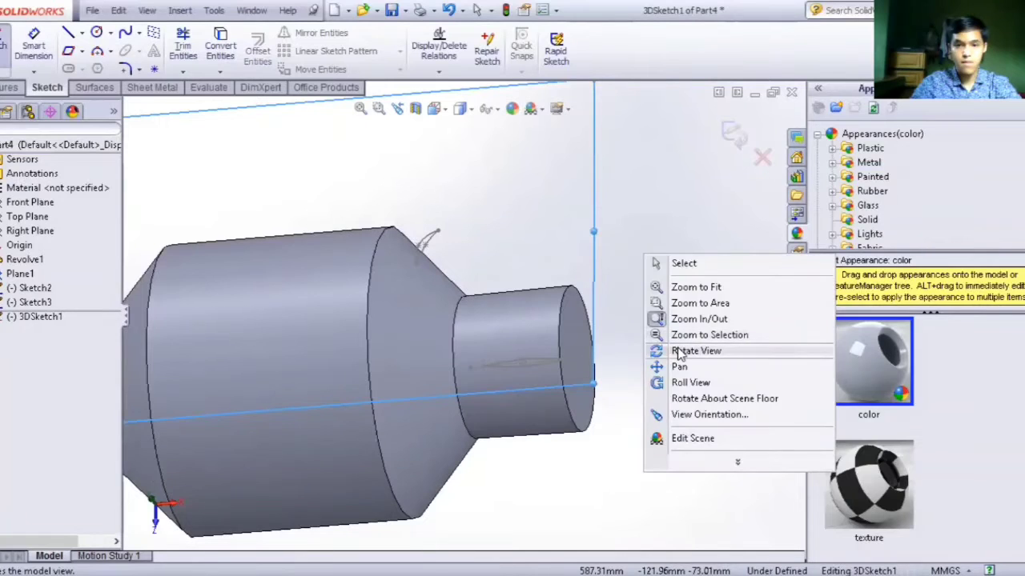
pyautogui.click(678, 352)
pyautogui.moveTo(659, 309); pyautogui.dragTo(658, 320)
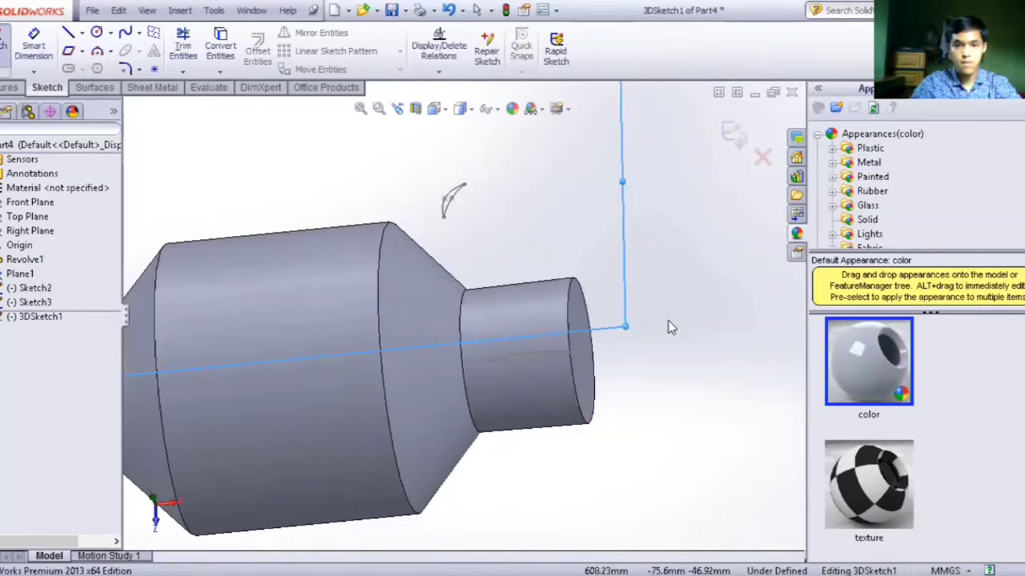
pyautogui.rightClick(670, 327)
pyautogui.click(461, 94)
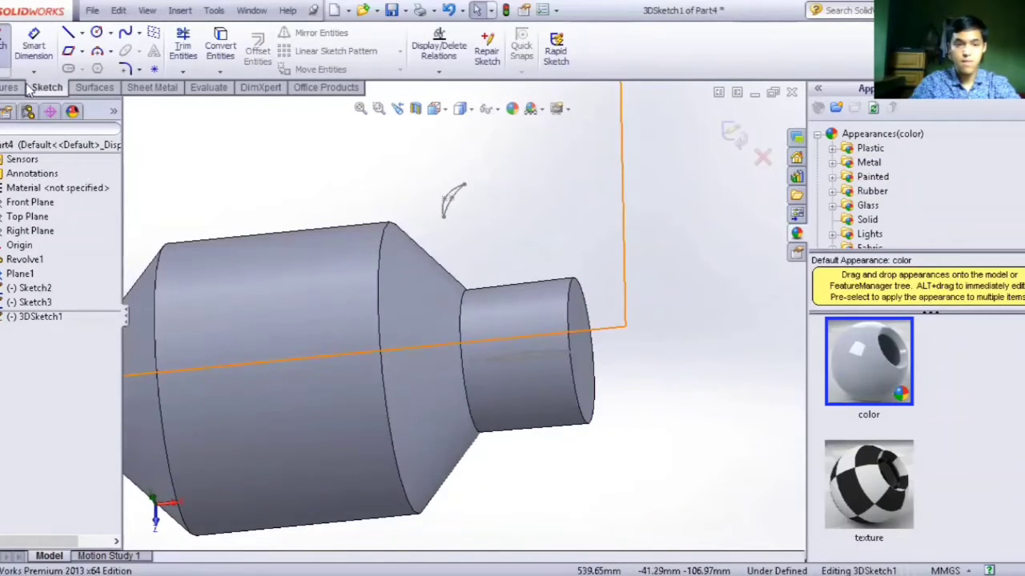
pyautogui.click(125, 33)
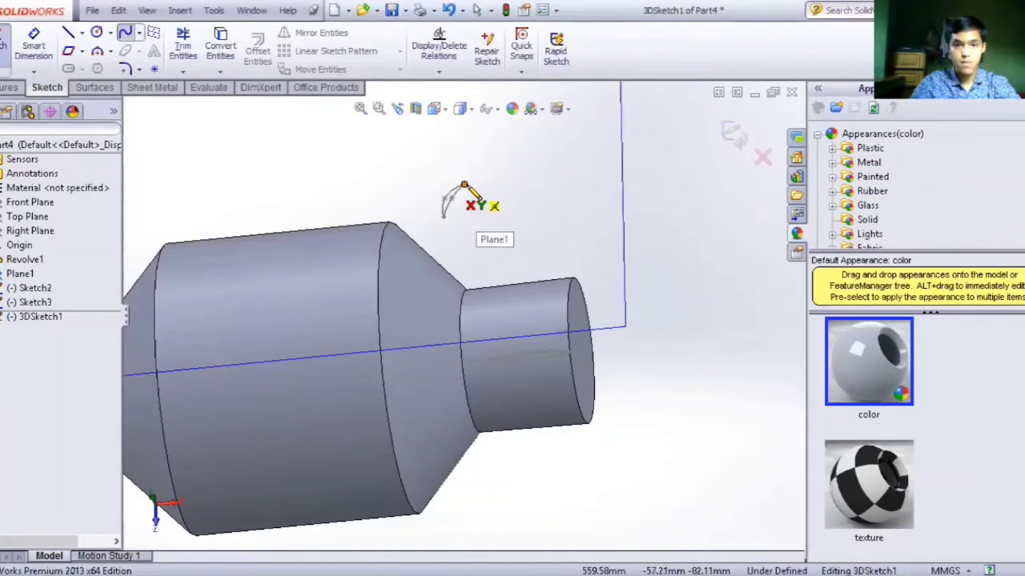
pyautogui.click(464, 186)
pyautogui.click(569, 352)
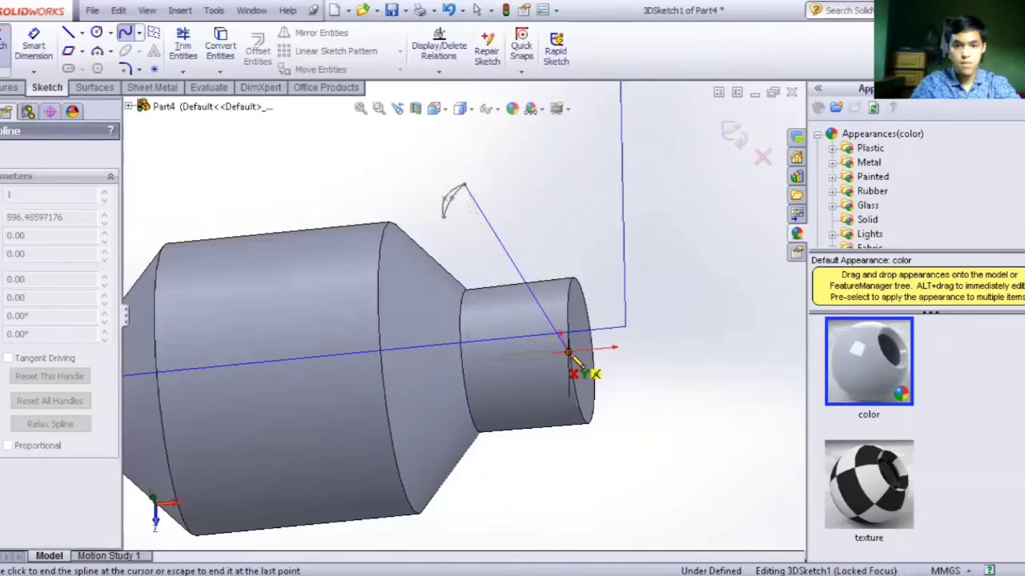
pyautogui.click(126, 33)
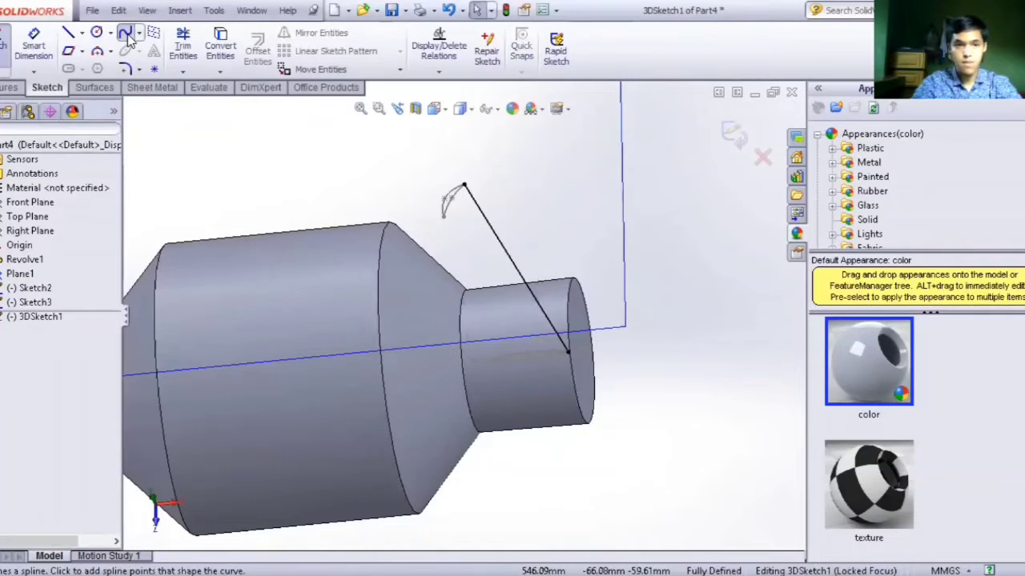
# - Draw a second 3D spline from the crescent's lower tip to the lens profile's end nearest the conical collar
pyautogui.click(126, 33)
pyautogui.click(445, 216)
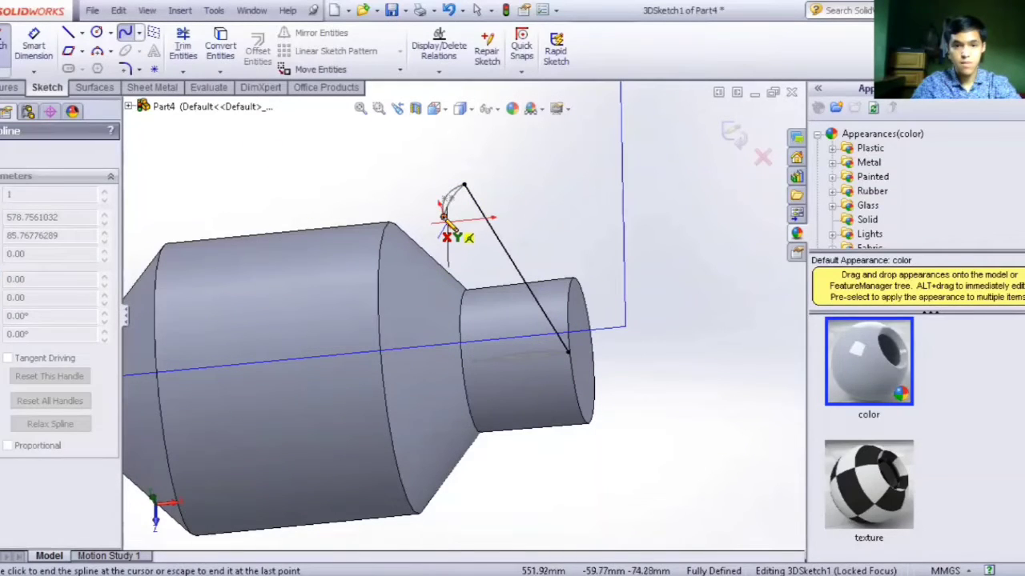
pyautogui.click(472, 361)
pyautogui.click(125, 35)
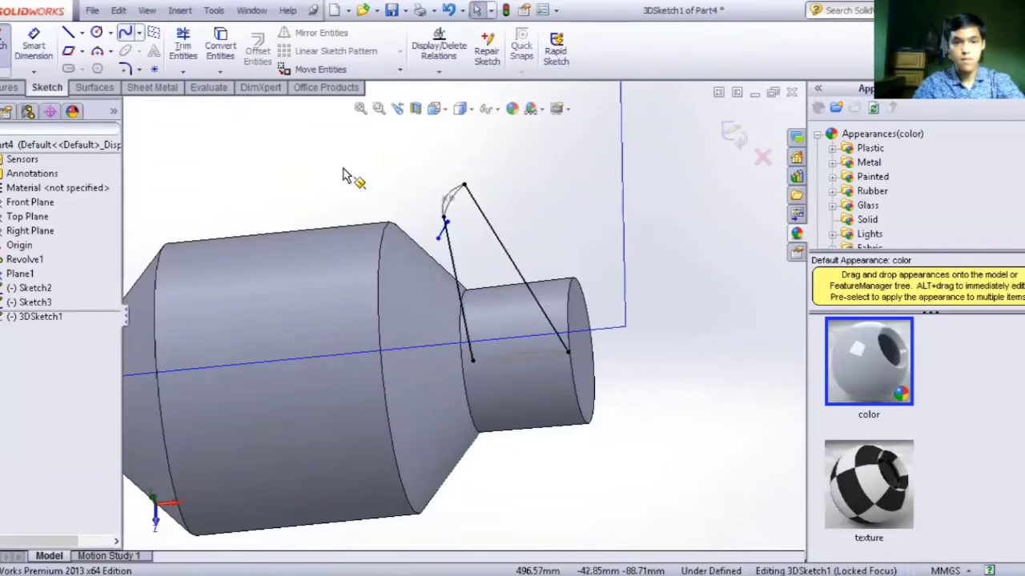
# - Bow the collar-side 3D spline slightly toward the shaft's end face by adjusting its tangent handles at both ends
pyautogui.click(451, 249)
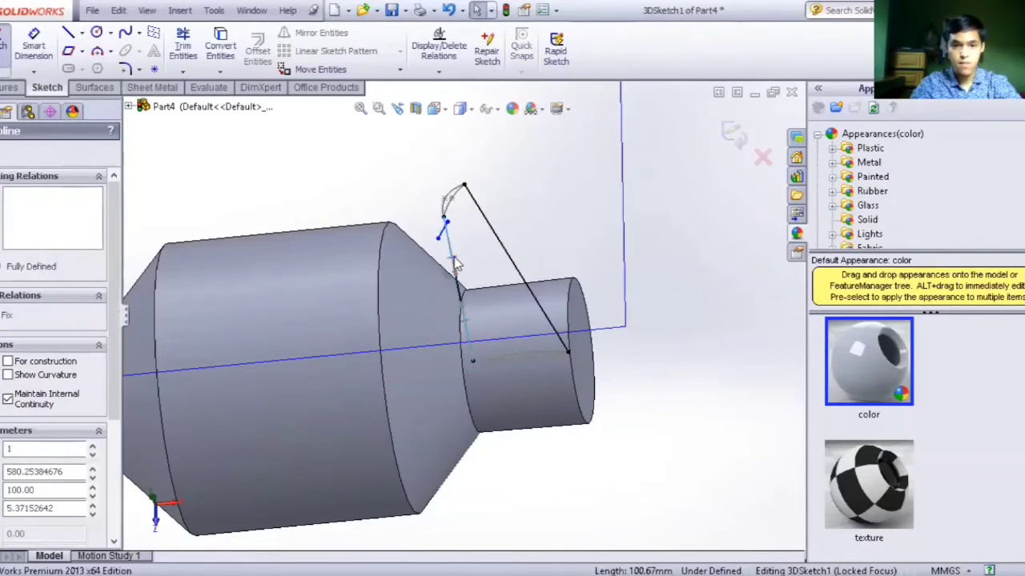
pyautogui.moveTo(453, 250); pyautogui.dragTo(461, 248)
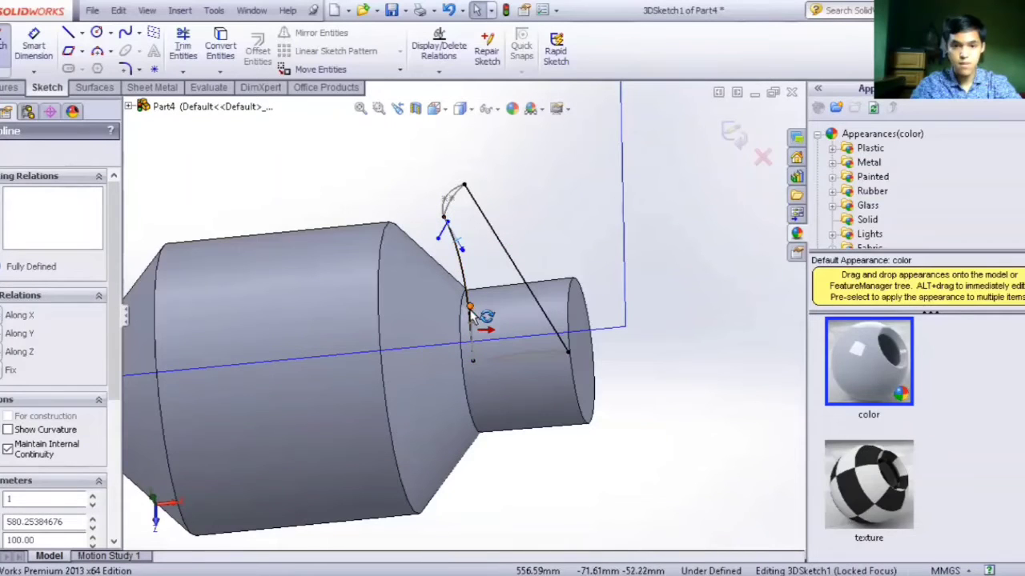
pyautogui.moveTo(470, 323); pyautogui.dragTo(470, 325)
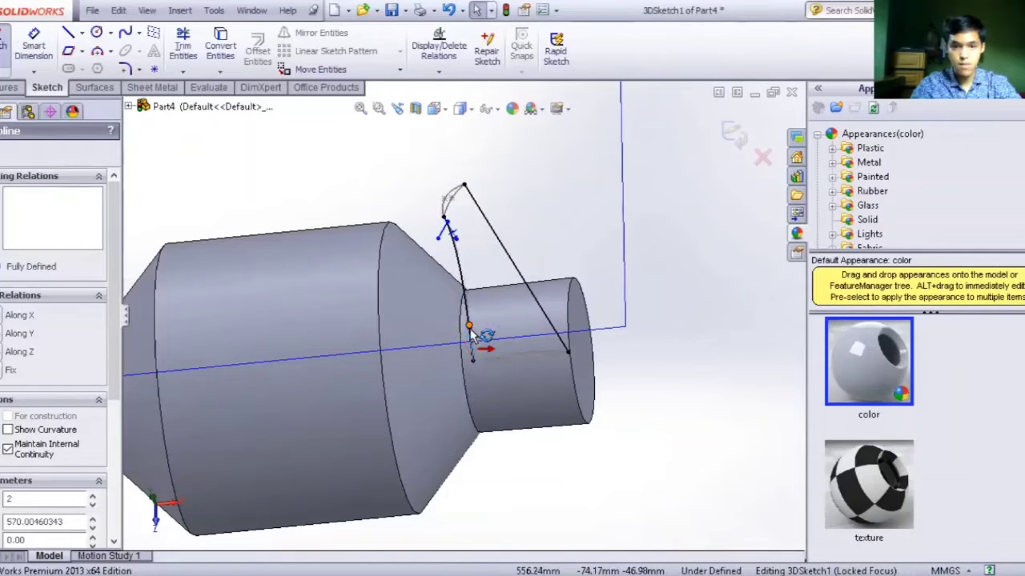
# - Bow the 3D spline nearest the shaft's end face inward toward the collar by adjusting its upper and lower tangent handles
pyautogui.click(491, 226)
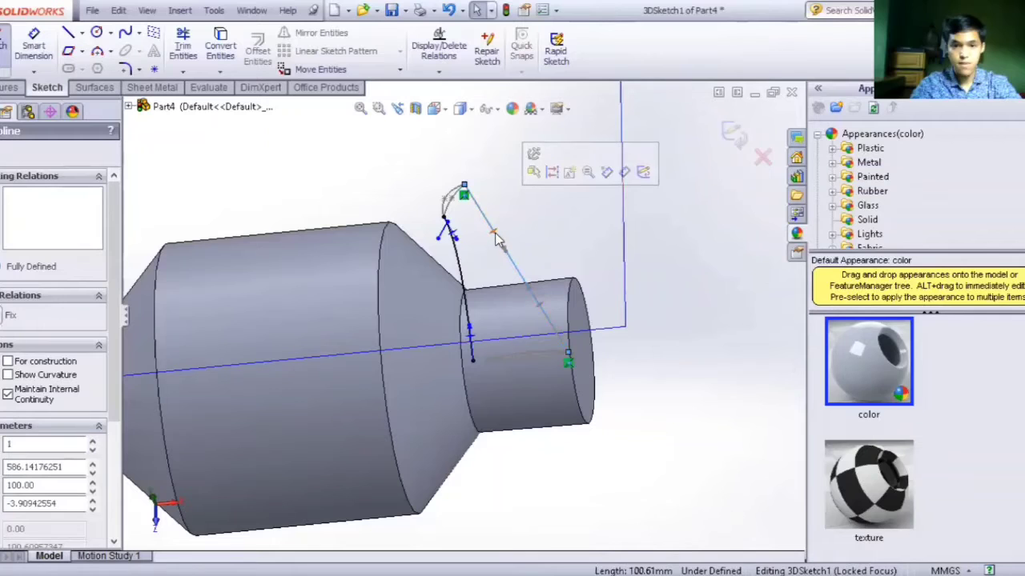
pyautogui.moveTo(493, 232); pyautogui.dragTo(480, 227)
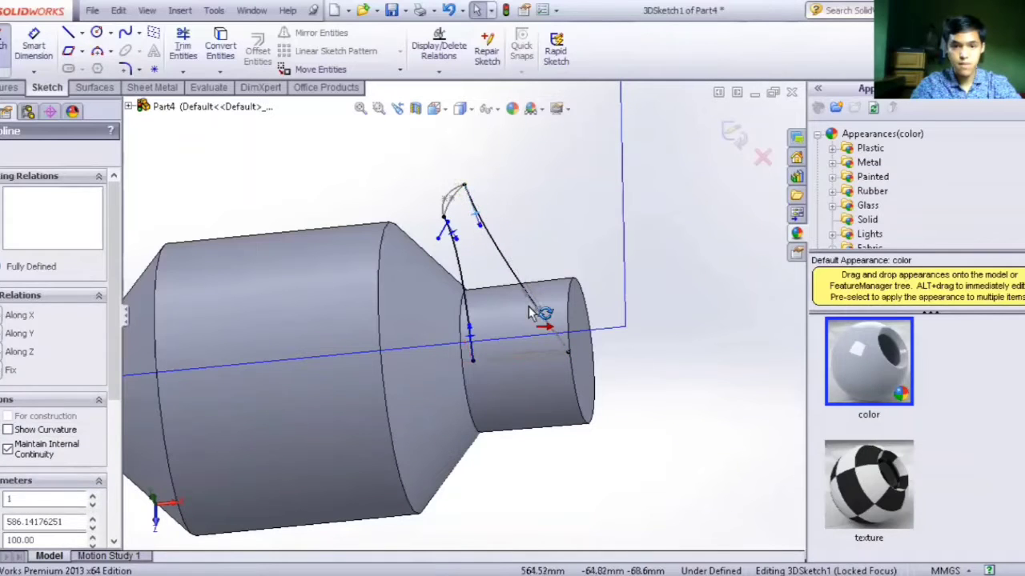
pyautogui.click(543, 312)
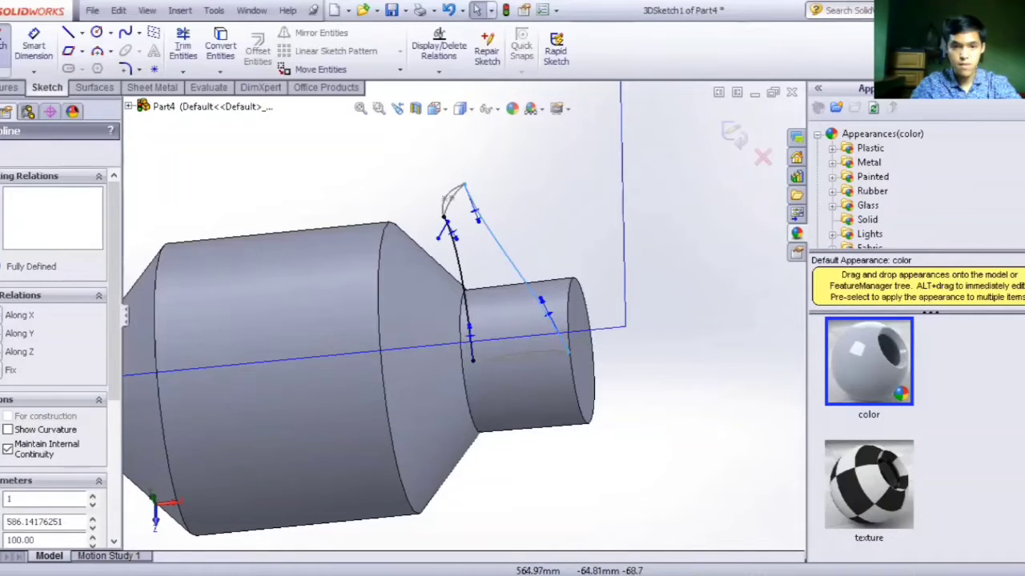
pyautogui.click(498, 253)
pyautogui.moveTo(475, 227); pyautogui.dragTo(536, 306)
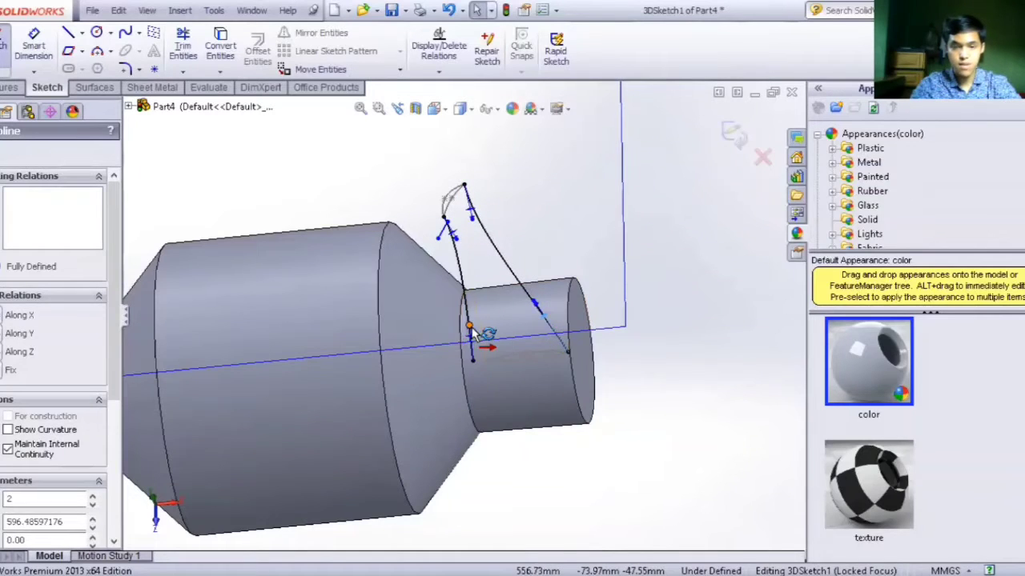
# - Refine the curvature of both 3D splines at their lens-profile ends by shifting their lower tangent handles toward the shaft's end face
pyautogui.moveTo(470, 326); pyautogui.dragTo(478, 318)
pyautogui.click(551, 328)
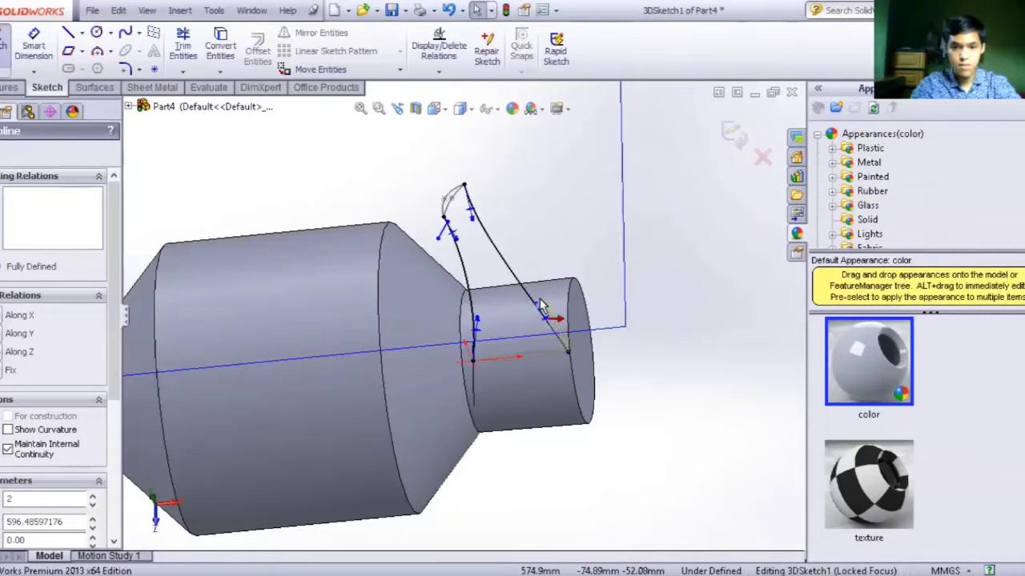
pyautogui.moveTo(556, 323); pyautogui.dragTo(554, 323)
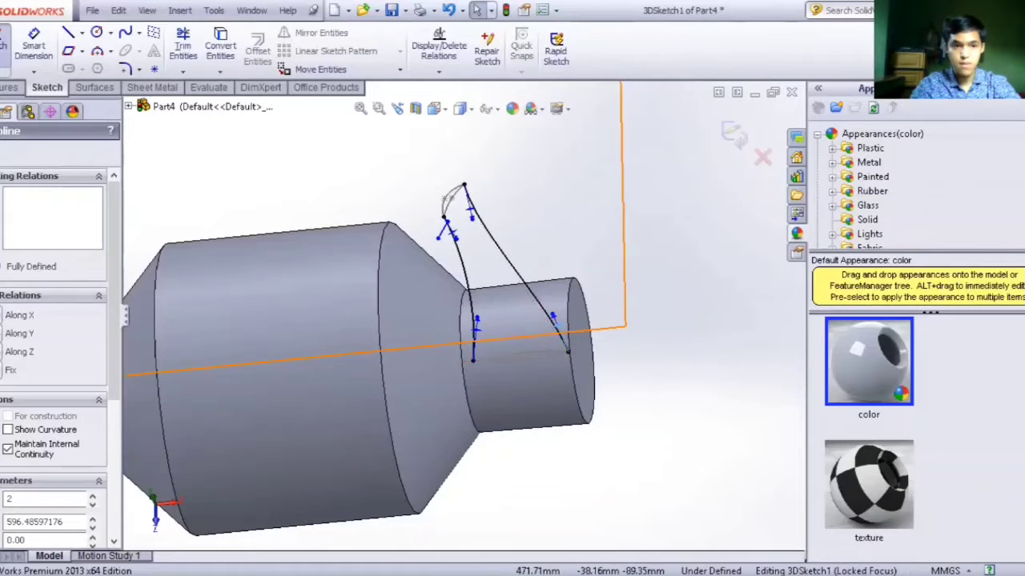
# - Exit the 3D sketch and hide Plane1
pyautogui.click(2, 150)
pyautogui.click(578, 186)
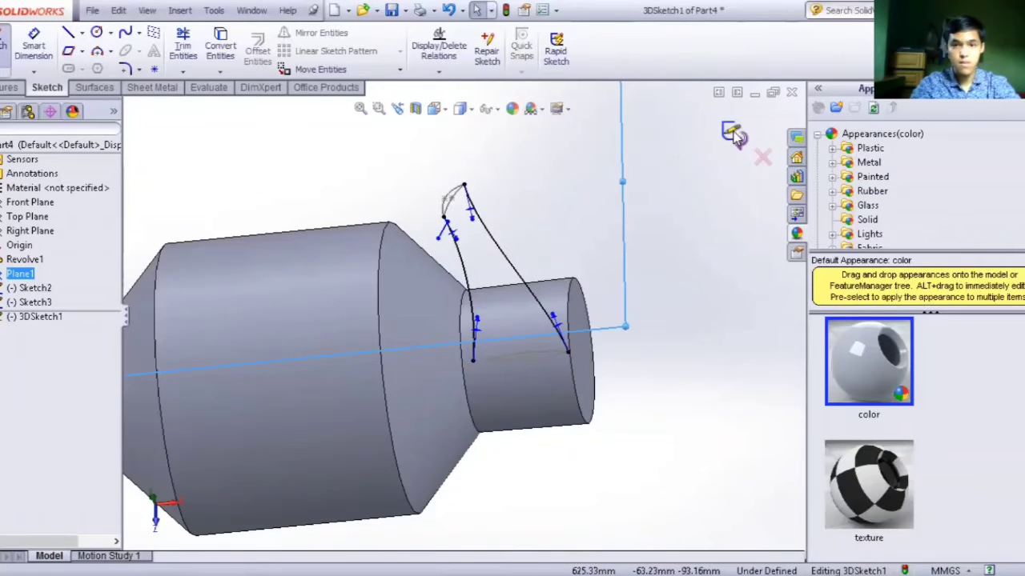
pyautogui.click(731, 132)
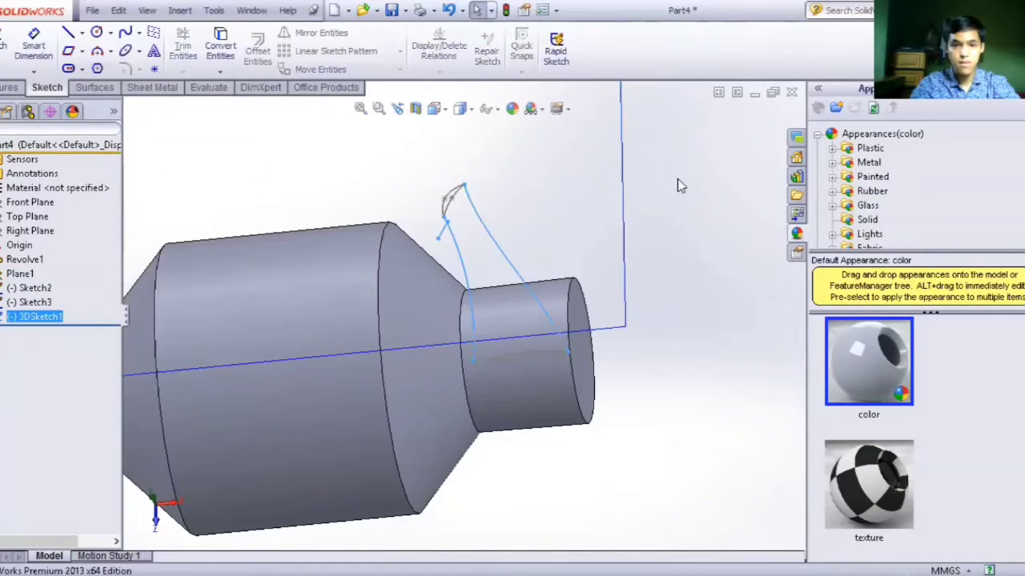
pyautogui.rightClick(620, 217)
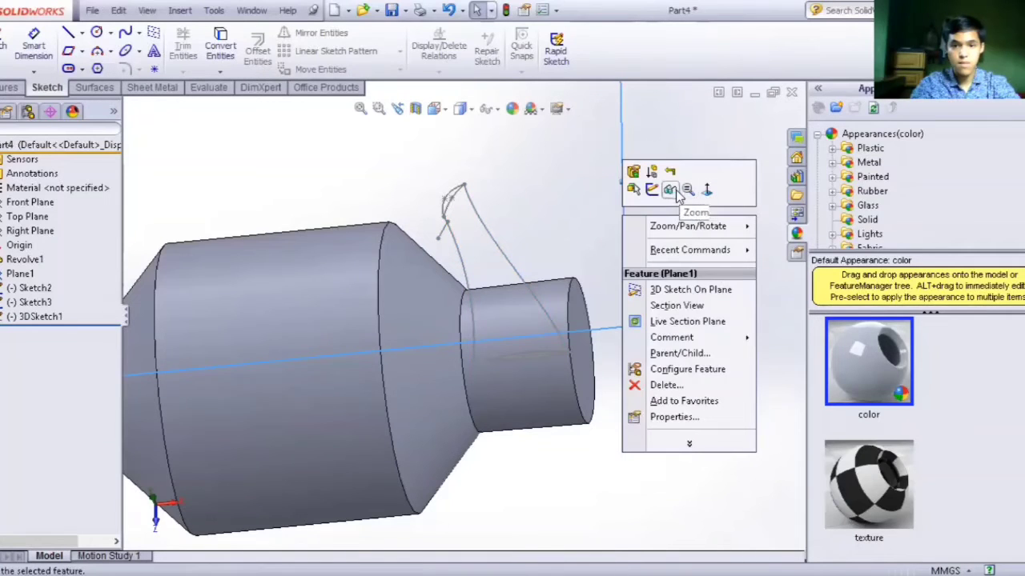
pyautogui.click(670, 191)
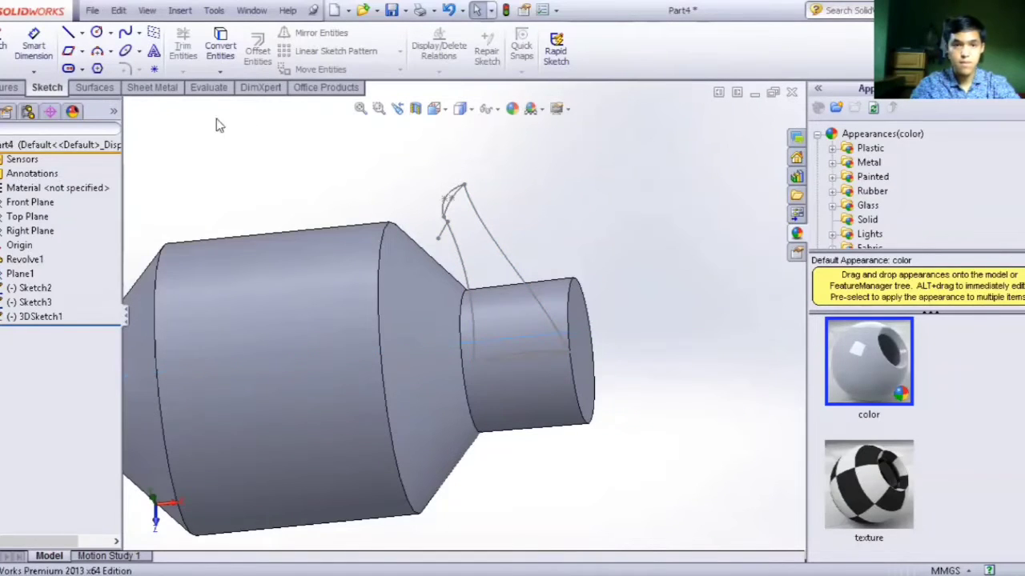
# - Start a lofted boss with the crescent Sketch3 and the lens-shaped Sketch2 as its profiles
pyautogui.click(10, 88)
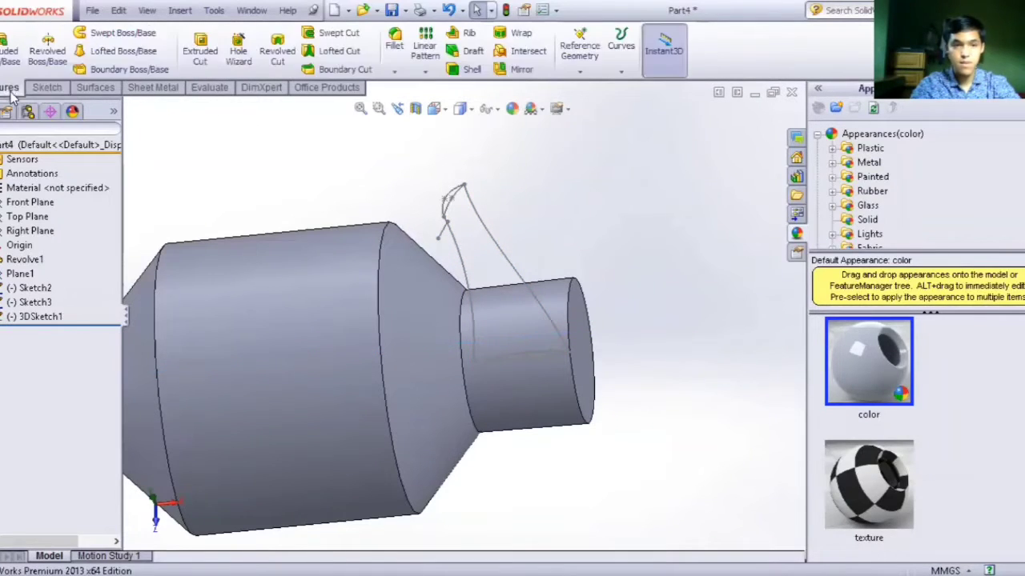
pyautogui.click(113, 53)
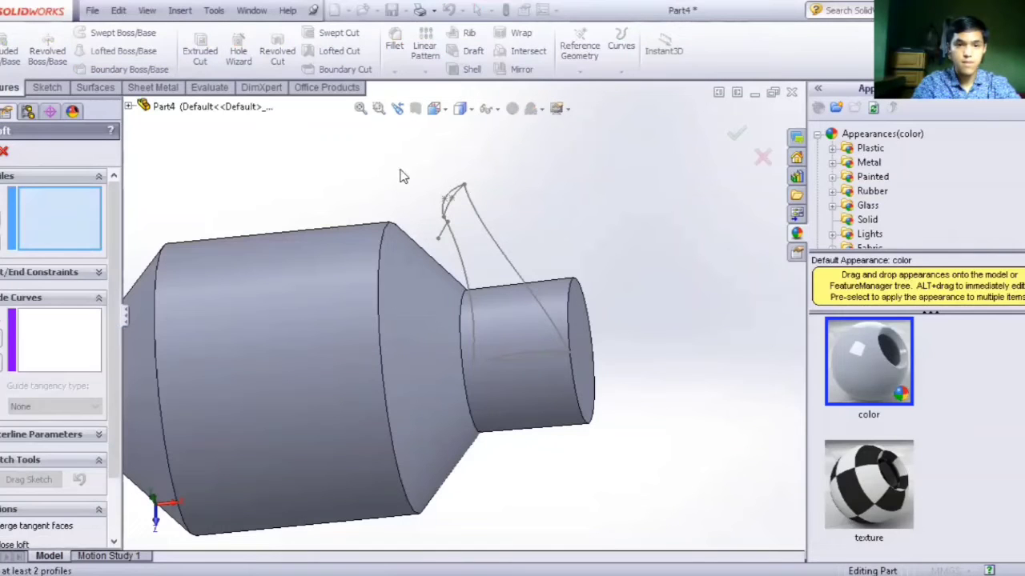
pyautogui.click(453, 205)
pyautogui.click(568, 352)
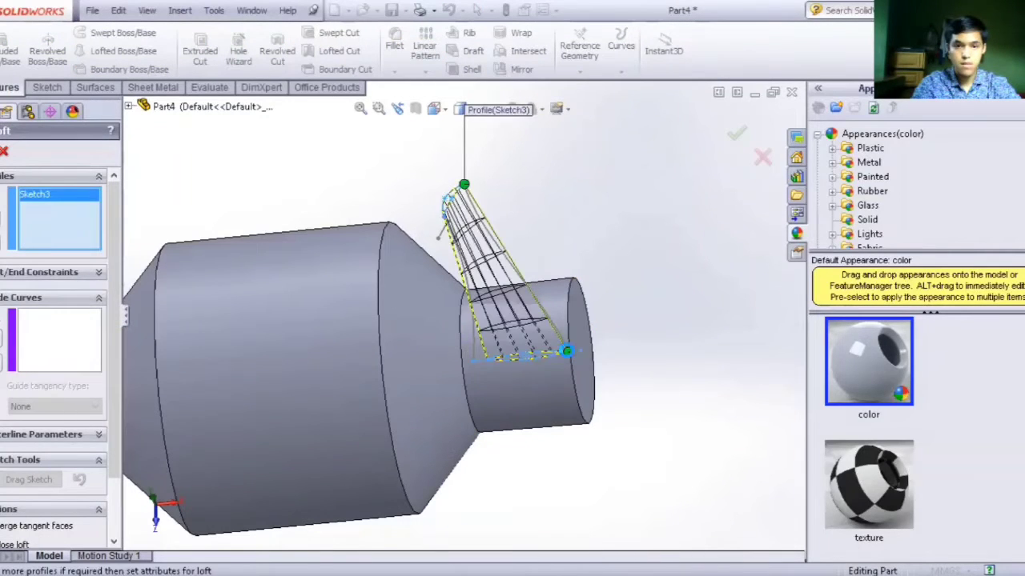
# - Add both 3D splines as open-loop guide curves and complete the blade loft
pyautogui.click(48, 328)
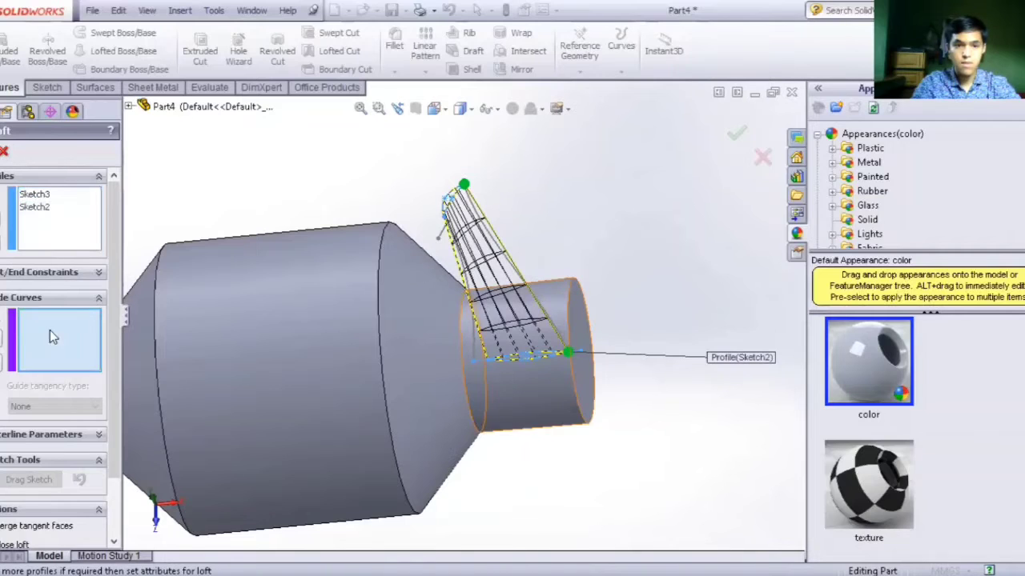
pyautogui.click(517, 272)
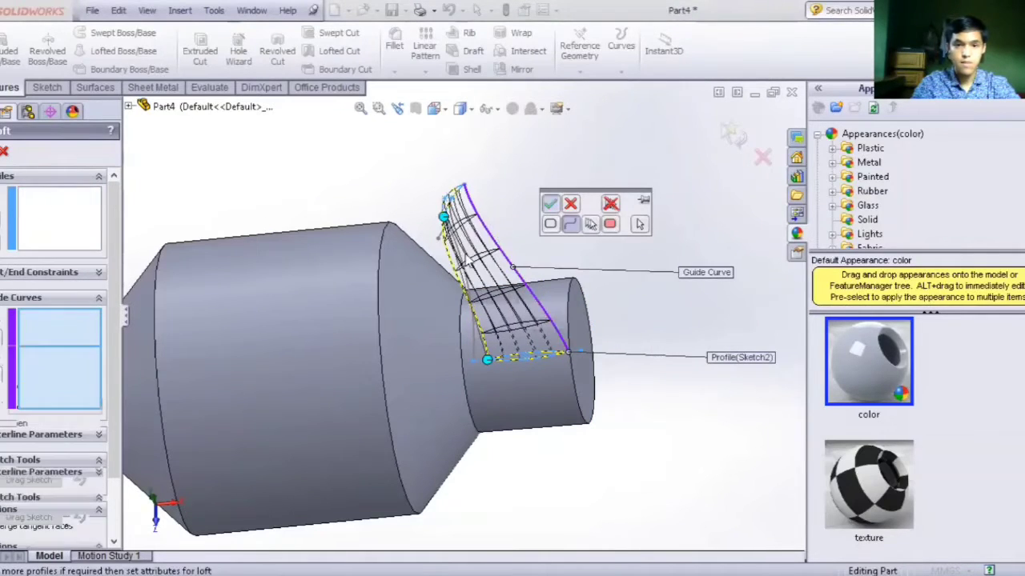
pyautogui.click(550, 204)
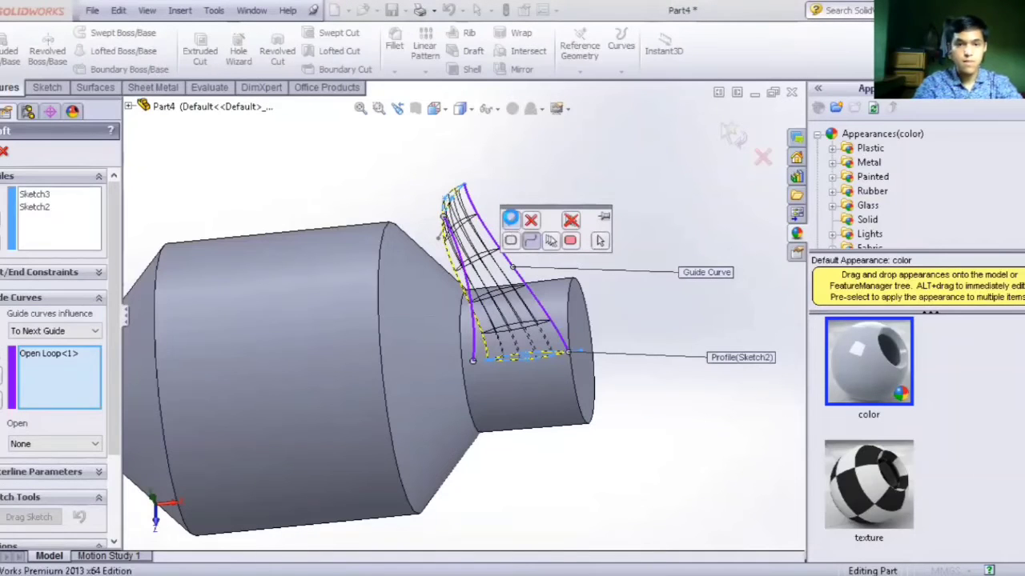
pyautogui.click(511, 221)
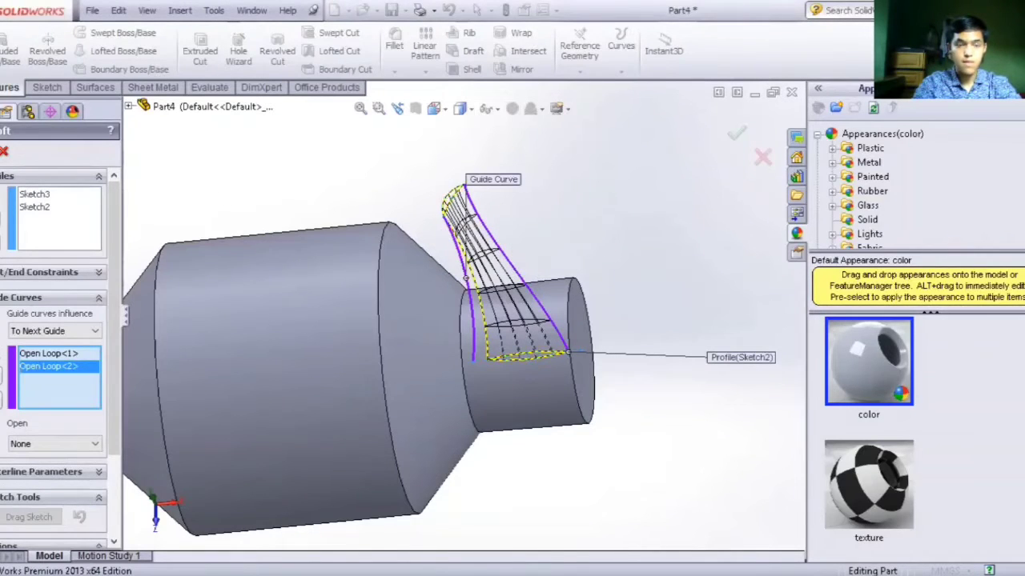
pyautogui.click(0, 151)
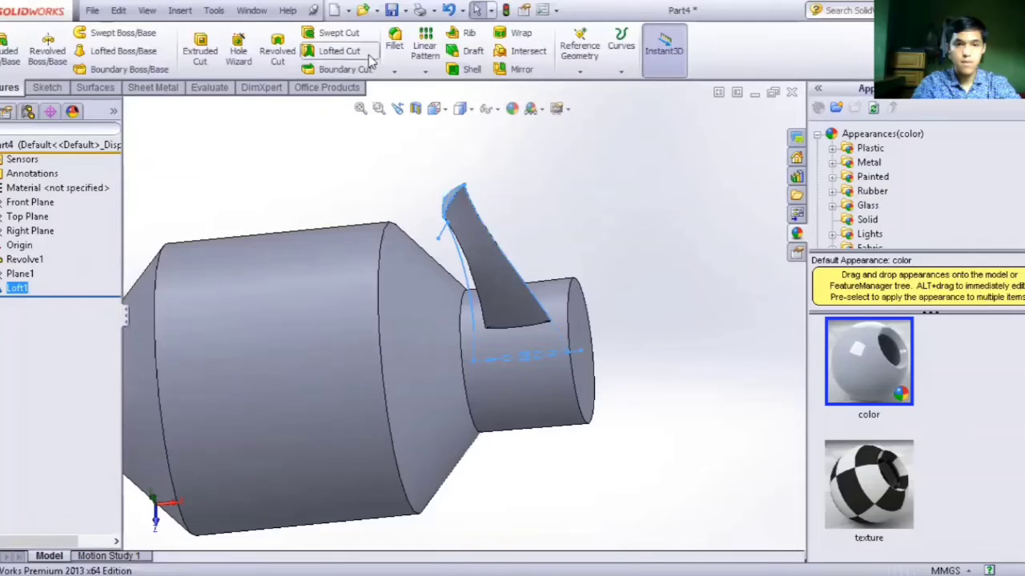
# - Circular-pattern the lofted blade around the shaft's end-face edge with 25 equally spaced instances over 360 degrees
pyautogui.click(425, 74)
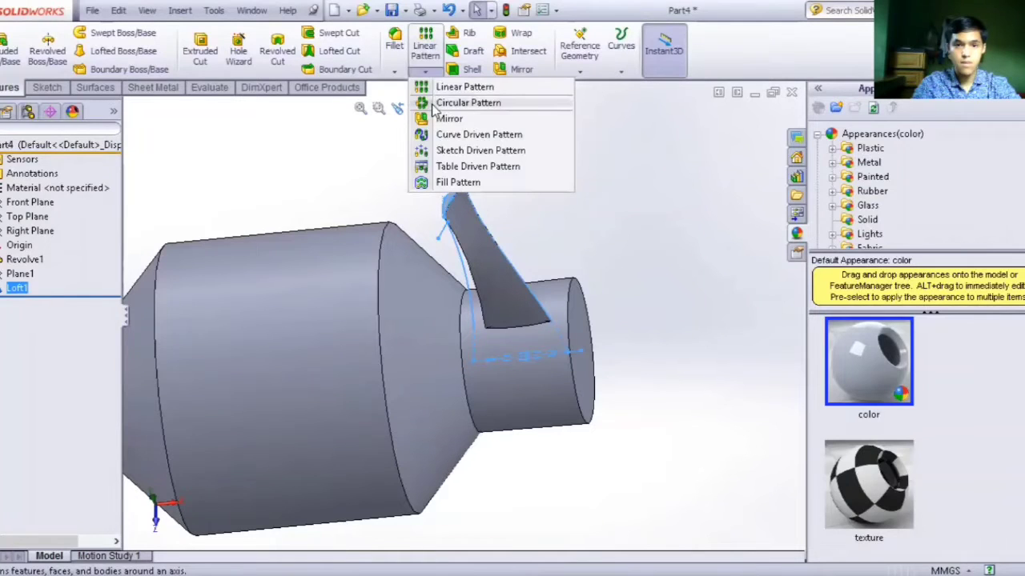
pyautogui.click(467, 102)
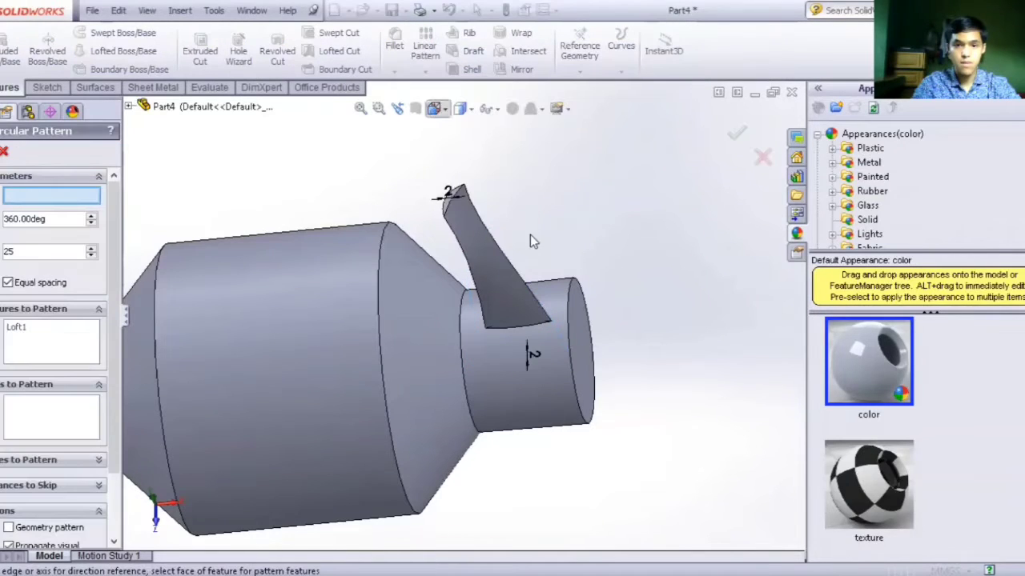
pyautogui.click(569, 333)
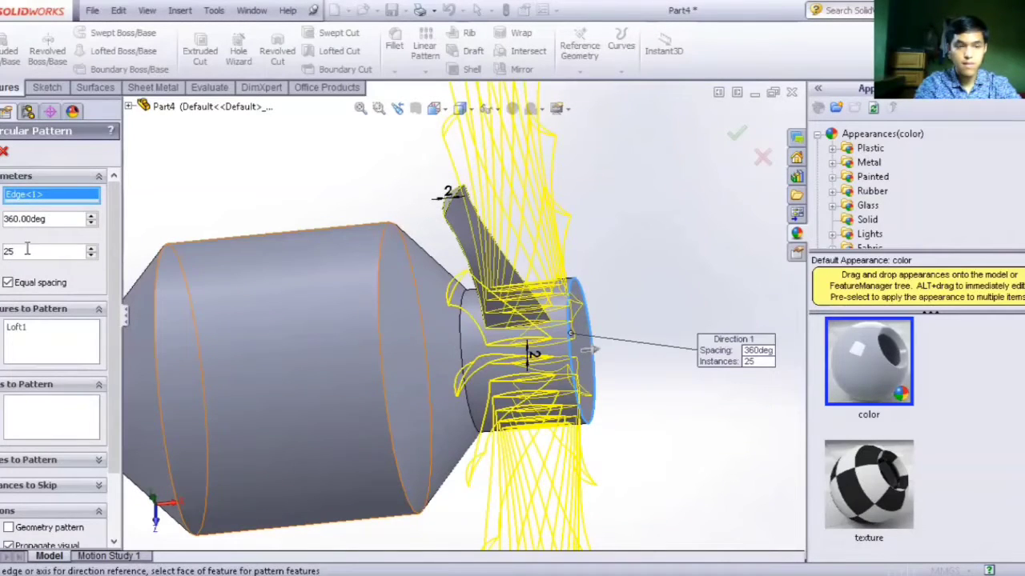
pyautogui.click(24, 251)
pyautogui.press('BackSpace')
pyautogui.write('5')
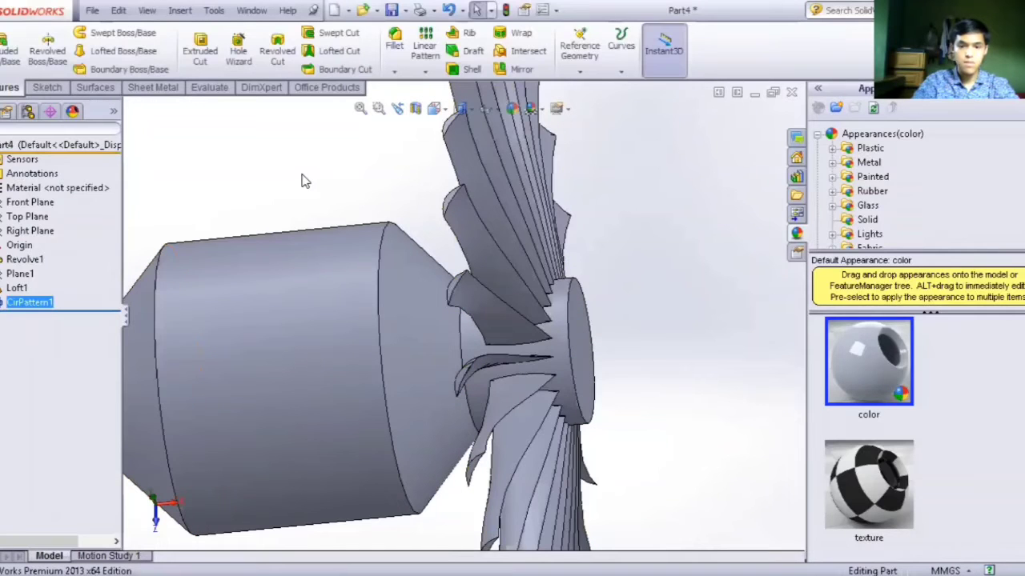
# - Examine the patterned fan blades on the shaft from several angles
pyautogui.keyDown('shift'); pyautogui.moveTo(304, 181); pyautogui.dragTo(390, 238, button='middle'); pyautogui.keyUp('shift')
pyautogui.press('Left')
pyautogui.press('Left')
pyautogui.press('Right')
pyautogui.press('Right')
pyautogui.press('Right')
pyautogui.press('Right')
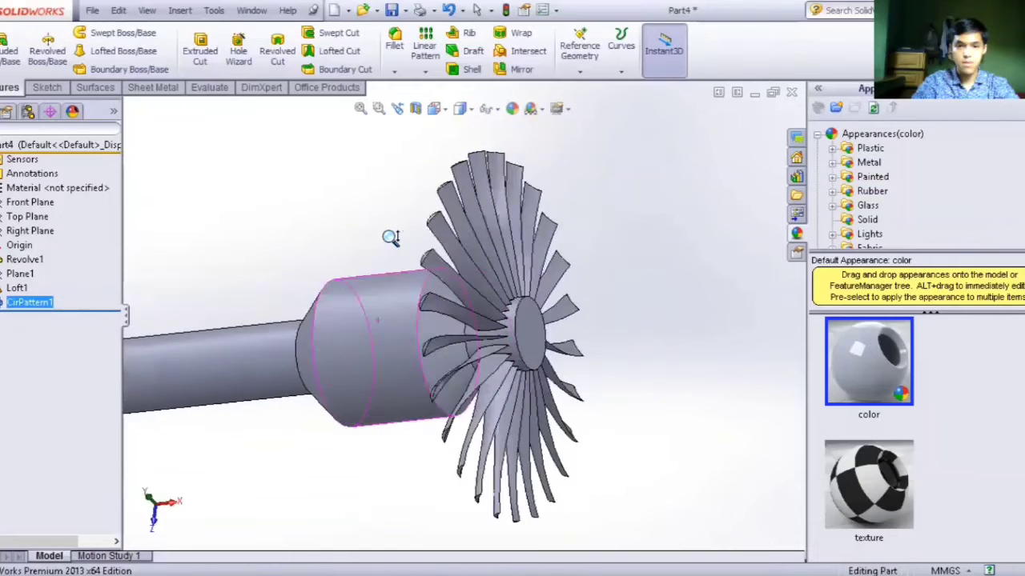
pyautogui.keyDown('shift'); pyautogui.moveTo(357, 197); pyautogui.dragTo(325, 185, button='middle'); pyautogui.keyUp('shift')
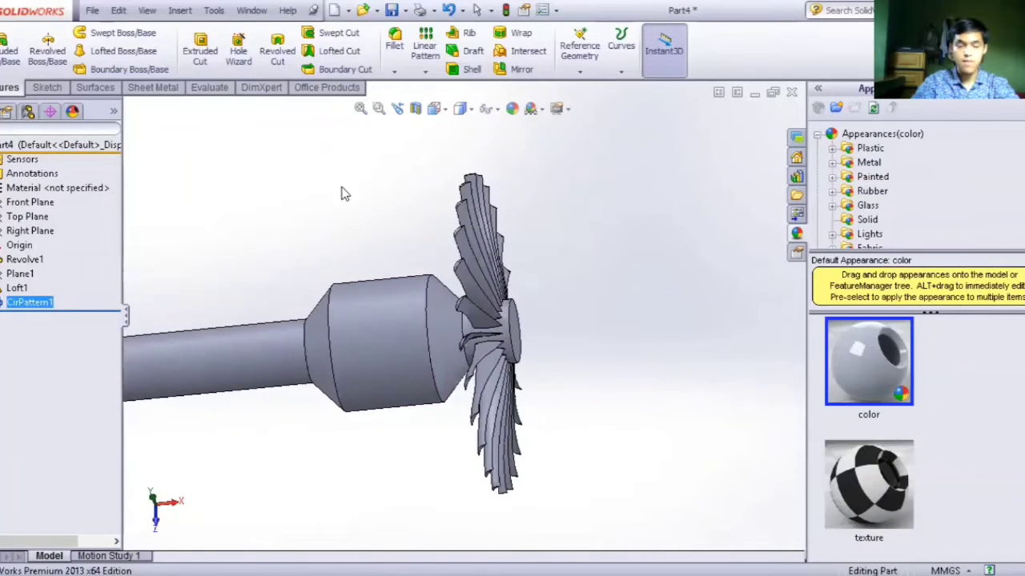
pyautogui.click(345, 194)
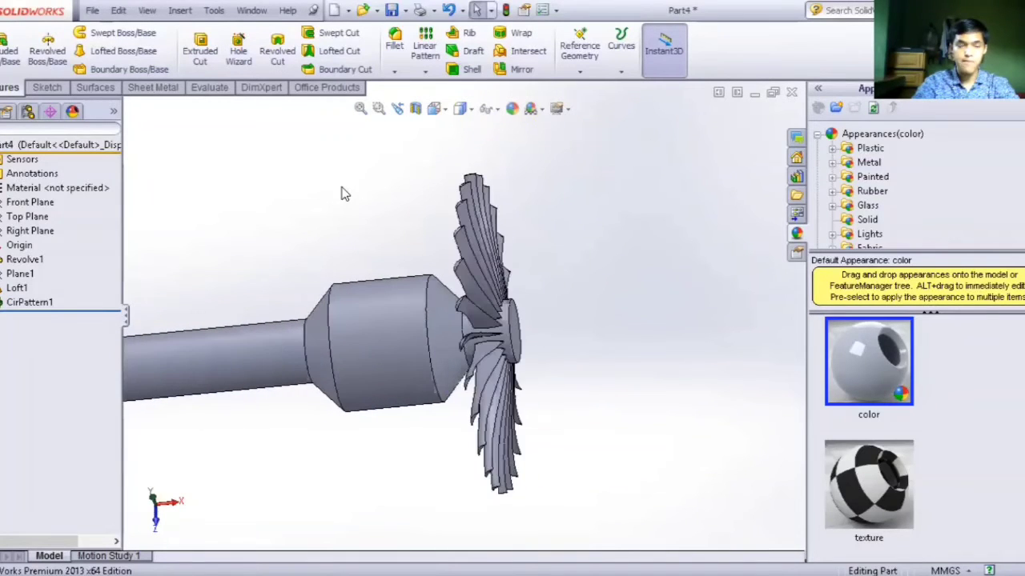
# - Start a new sketch on the Front Plane, viewed face-on at the shaft's bladed end
pyautogui.click(29, 202)
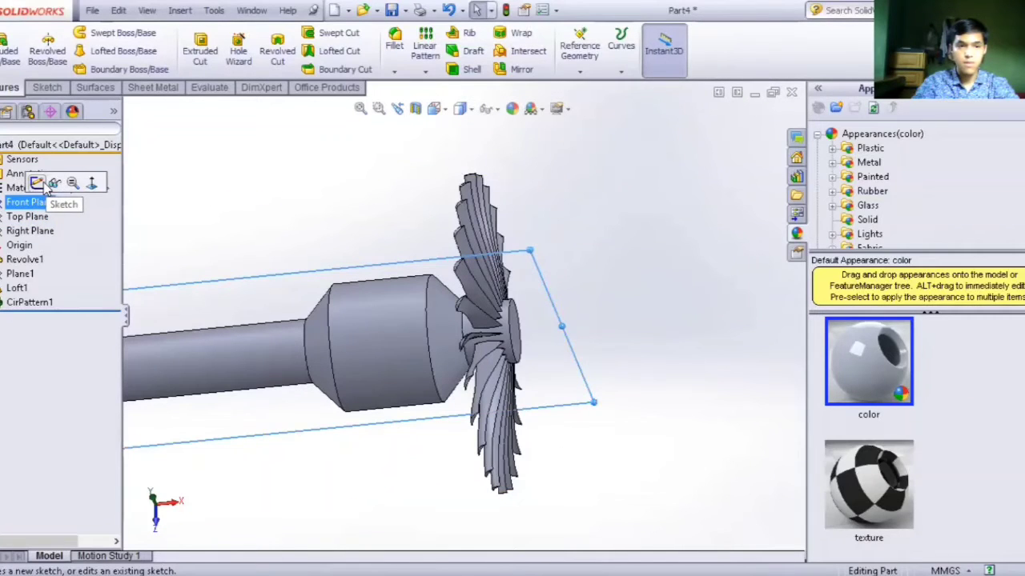
pyautogui.click(40, 183)
pyautogui.rightClick(41, 202)
pyautogui.click(112, 184)
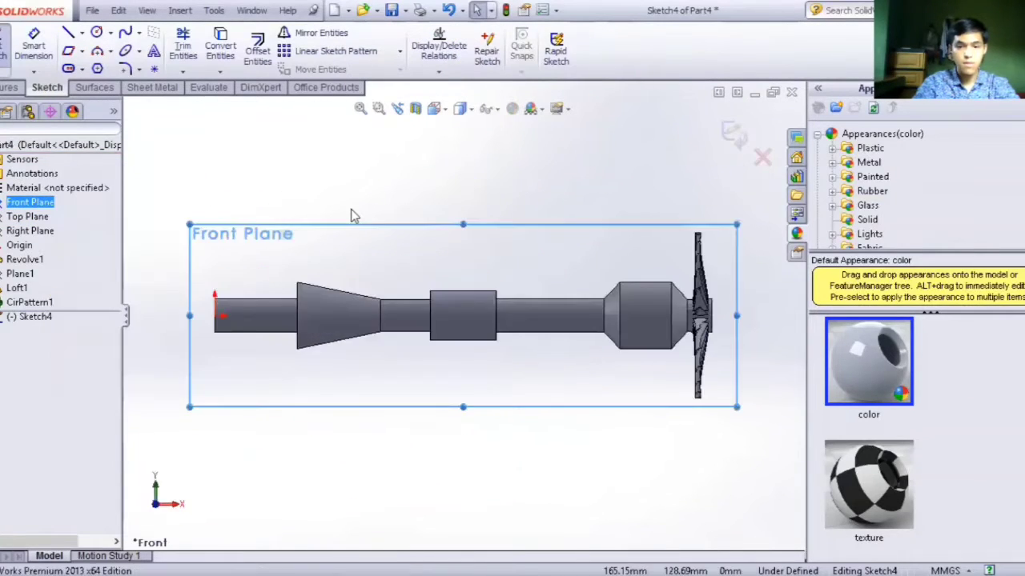
pyautogui.keyDown('shift'); pyautogui.moveTo(427, 167); pyautogui.dragTo(279, 134, button='middle'); pyautogui.keyUp('shift')
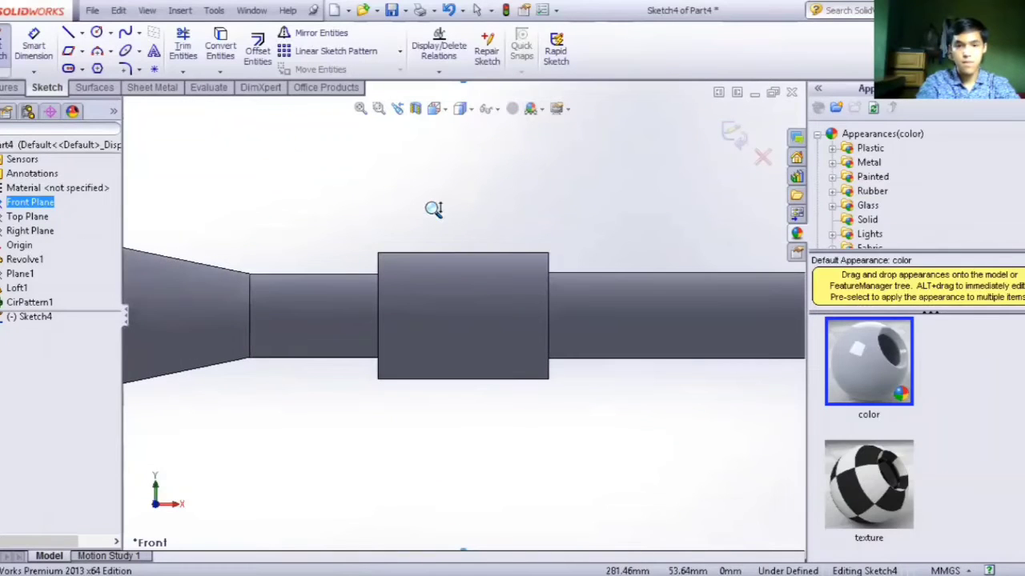
pyautogui.keyDown('ctrl'); pyautogui.moveTo(594, 189); pyautogui.dragTo(332, 244, button='middle'); pyautogui.keyUp('ctrl')
pyautogui.rightClick(328, 218)
pyautogui.click(349, 227)
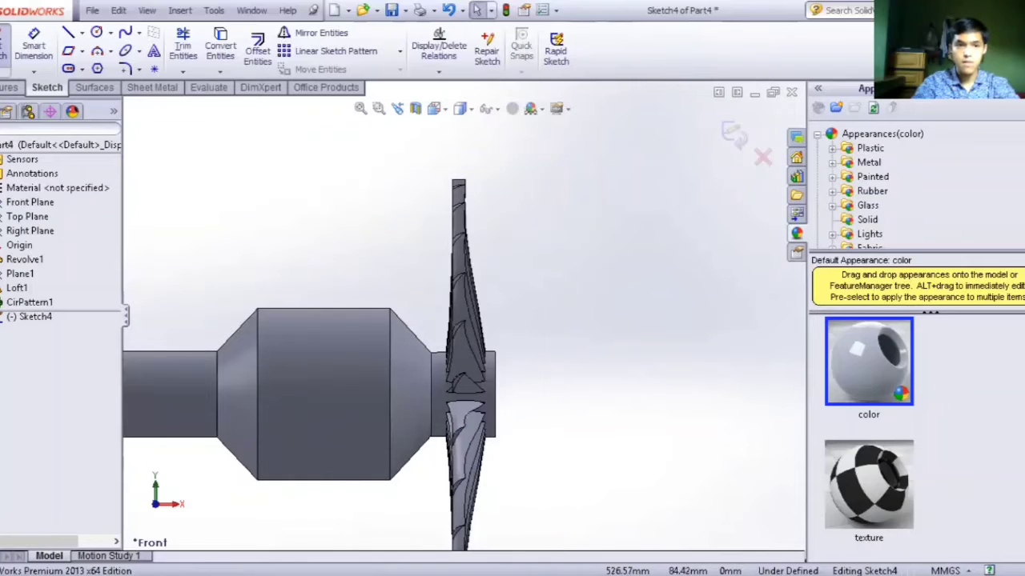
# - Sketch a 20 mm vertical line down the end face to the shaft axis and a horizontal line about 32 mm outward
pyautogui.click(70, 33)
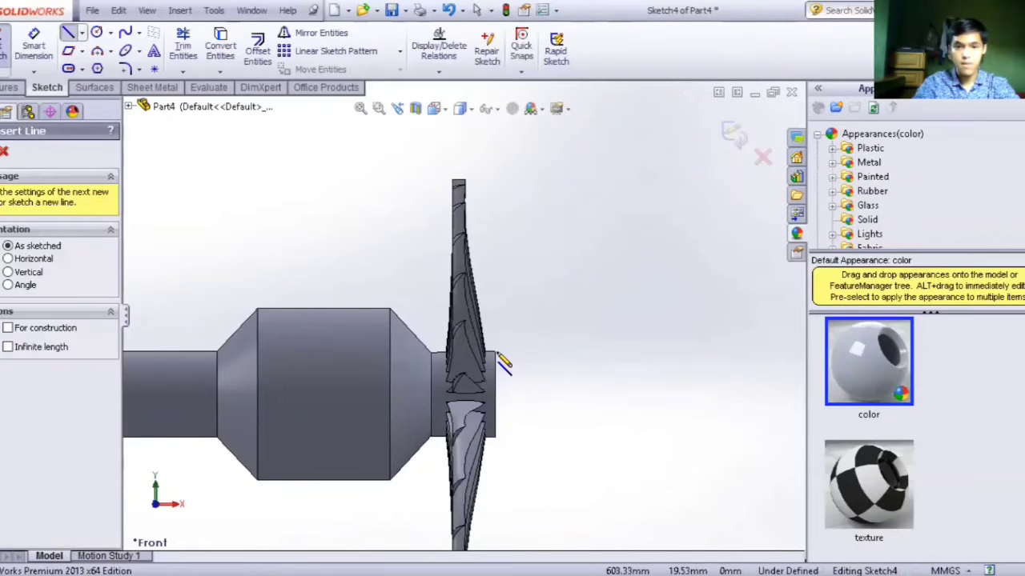
pyautogui.click(495, 351)
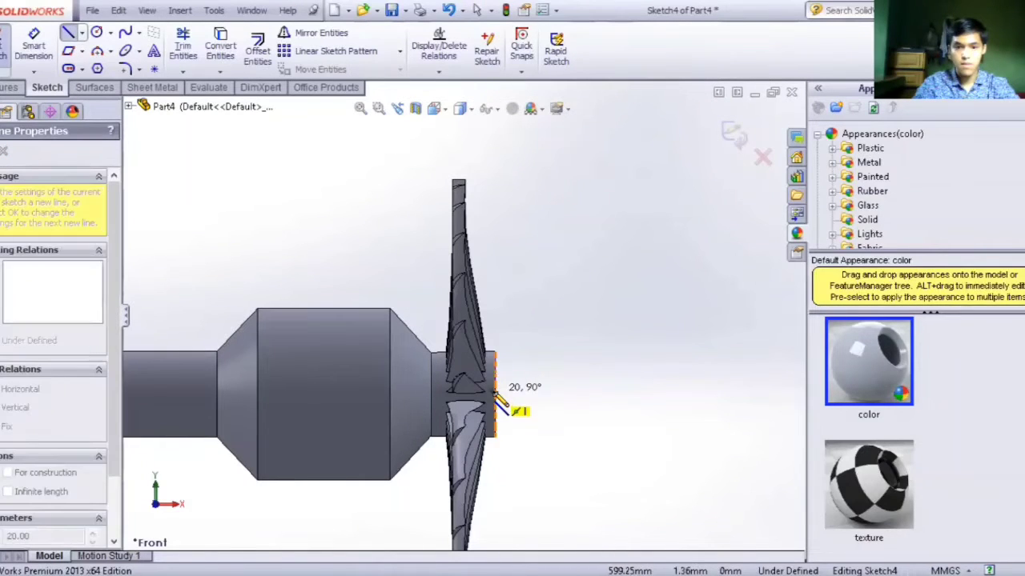
pyautogui.click(494, 394)
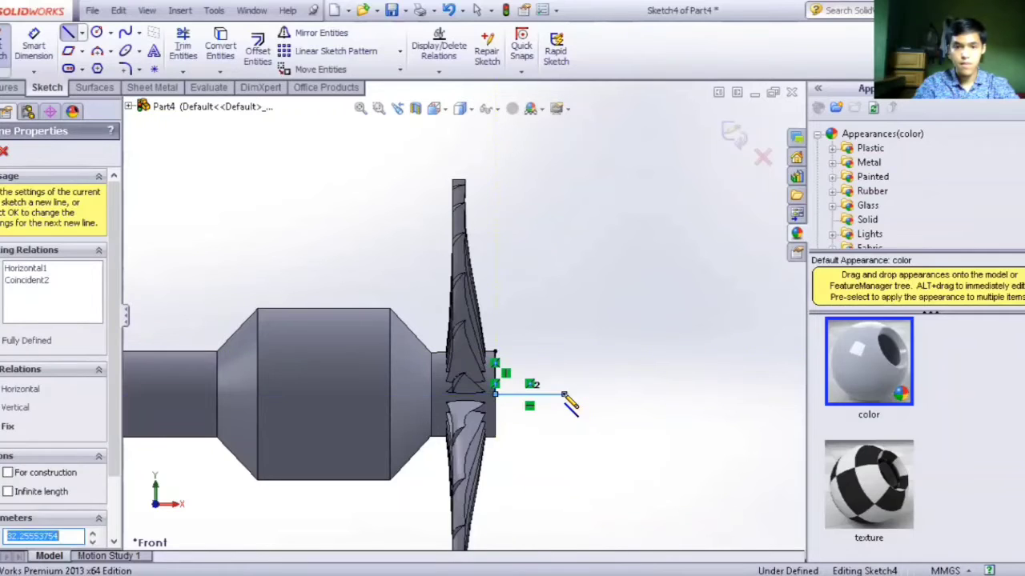
pyautogui.click(564, 394)
# - Dimension the horizontal axis line's length as 50 mm
pyautogui.click(29, 37)
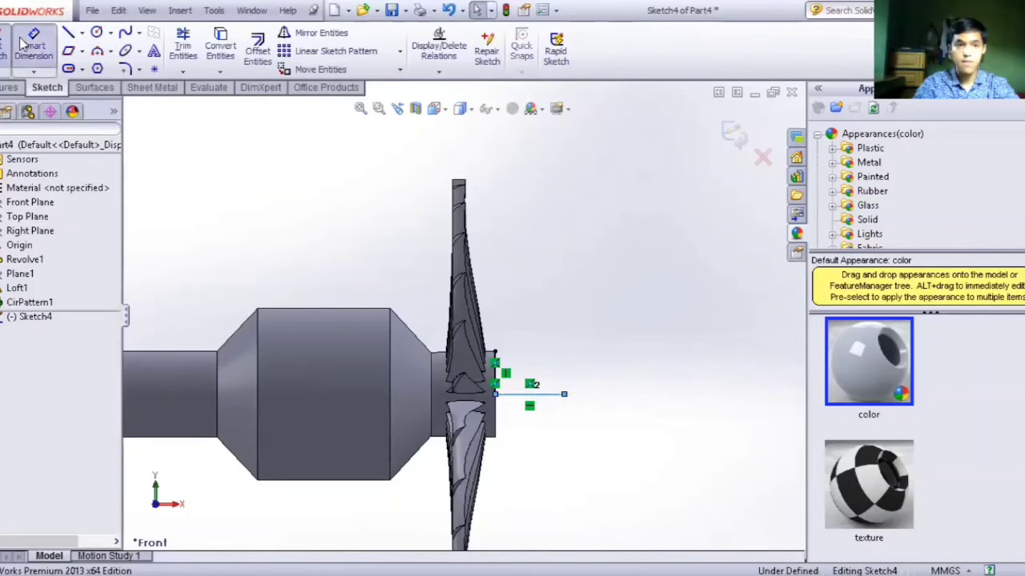
pyautogui.click(517, 429)
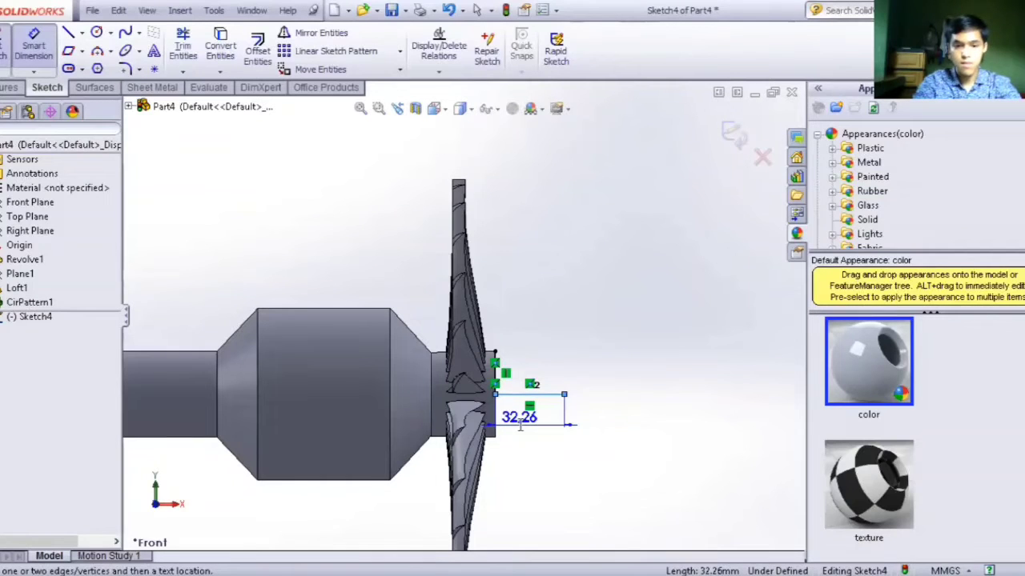
pyautogui.click(520, 426)
pyautogui.write('50')
pyautogui.press('Return')
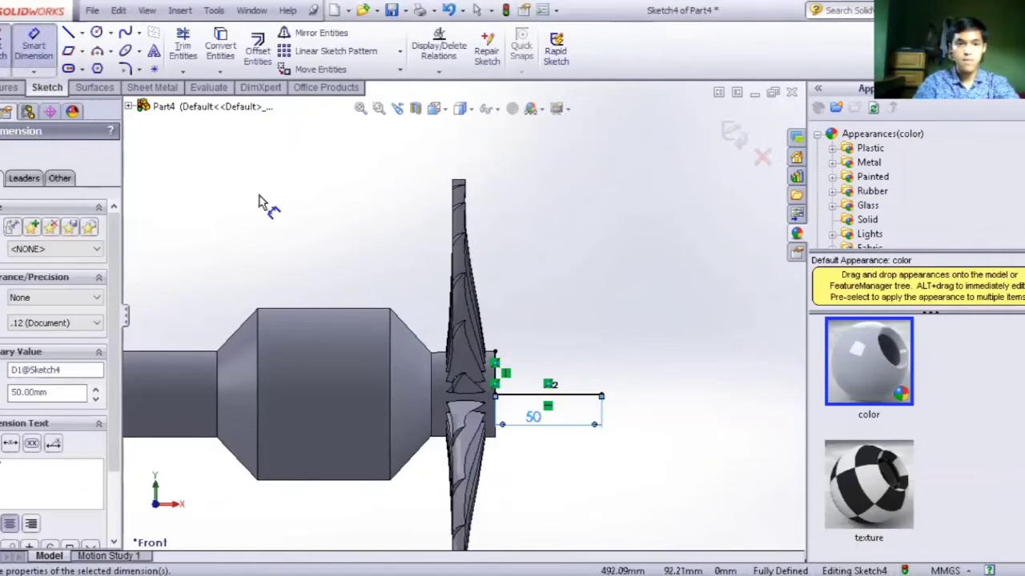
# - Close the nose profile with a bulging three-point arc from the end face's upper corner to the axis line's outer end
pyautogui.click(100, 52)
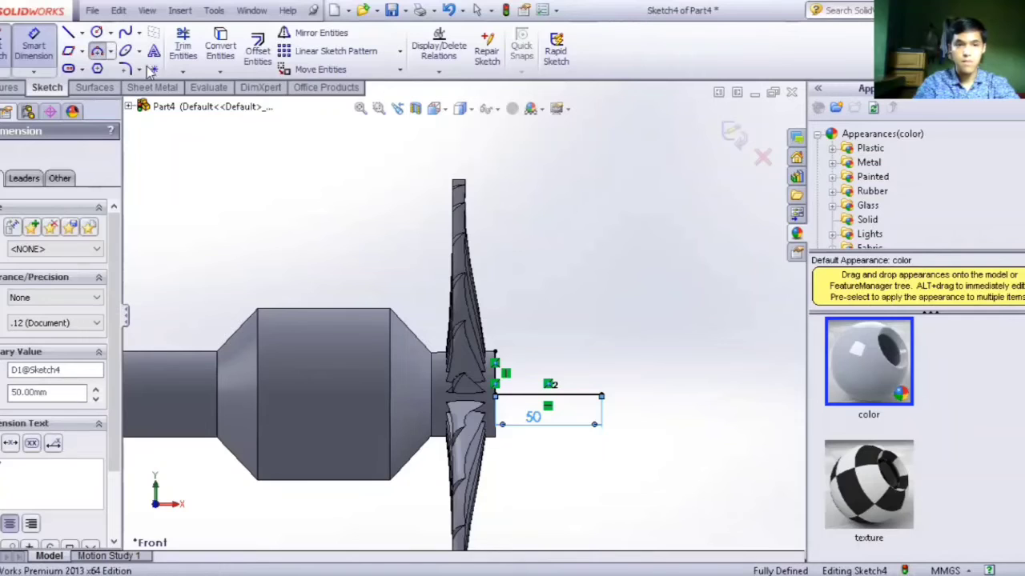
pyautogui.click(496, 353)
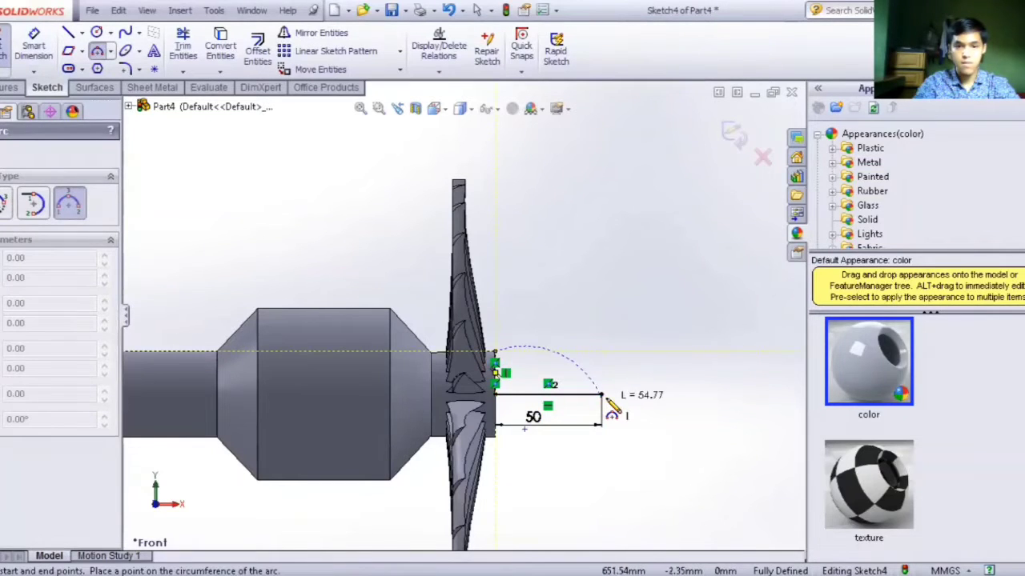
pyautogui.click(553, 363)
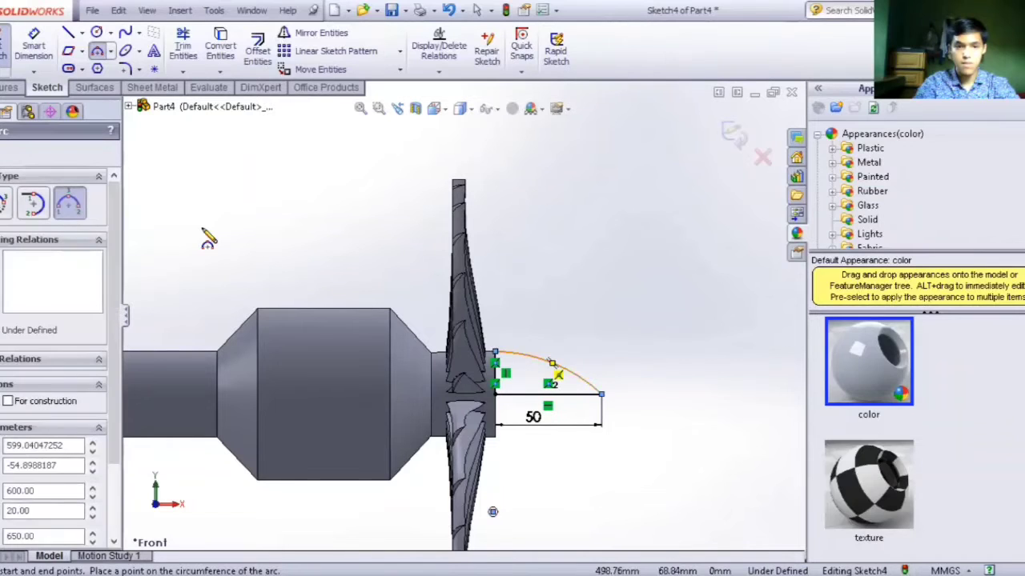
pyautogui.press('Escape')
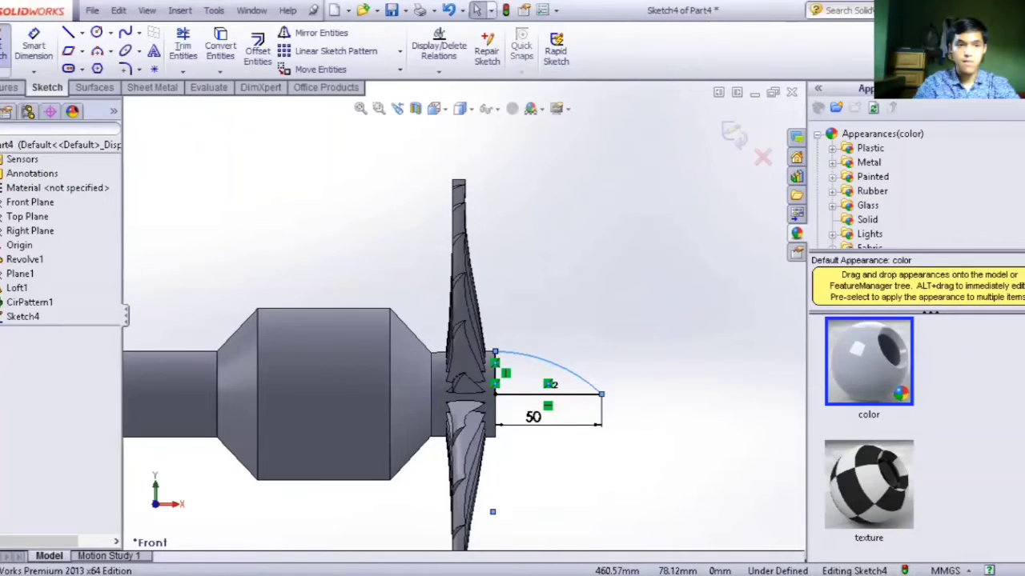
# - Revolve the nose profile 360 degrees about the 50 mm horizontal line as a merged boss
pyautogui.click(6, 88)
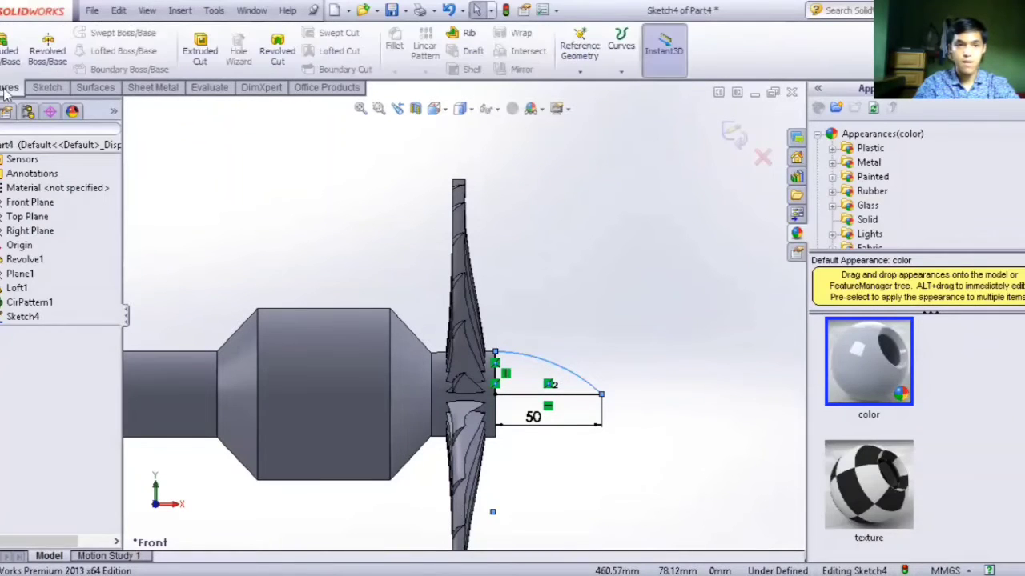
pyautogui.click(42, 69)
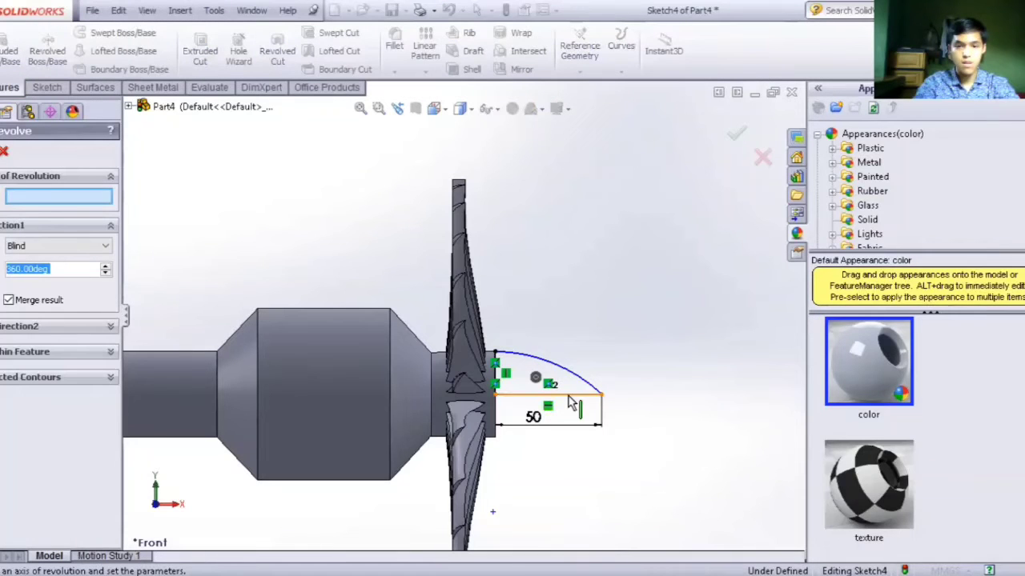
pyautogui.click(569, 397)
pyautogui.press('Return')
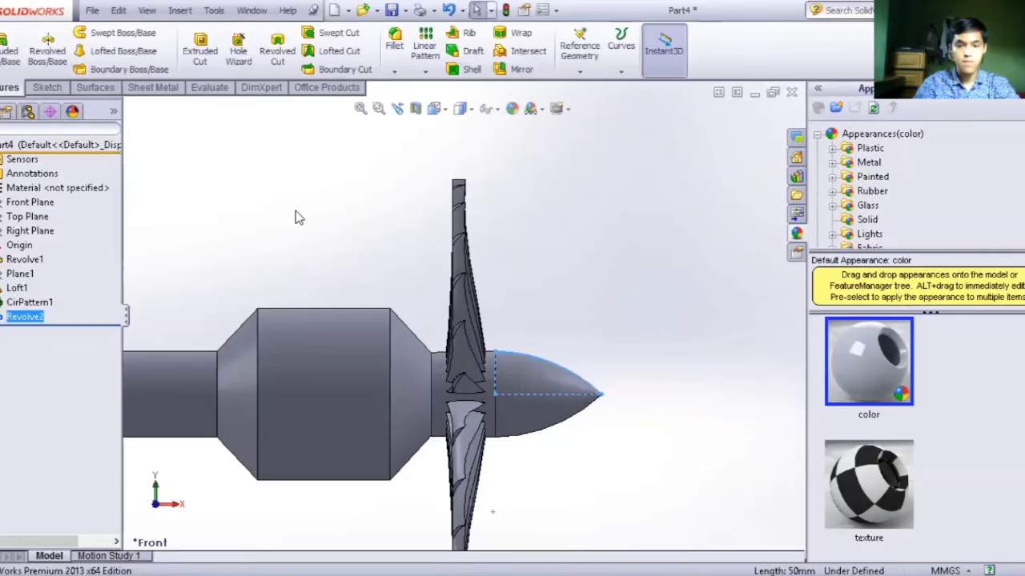
# - Show the part in isometric view and apply the polished steel metal appearance to the shaft feature Revolve1
pyautogui.scroll(5, 430, 283)
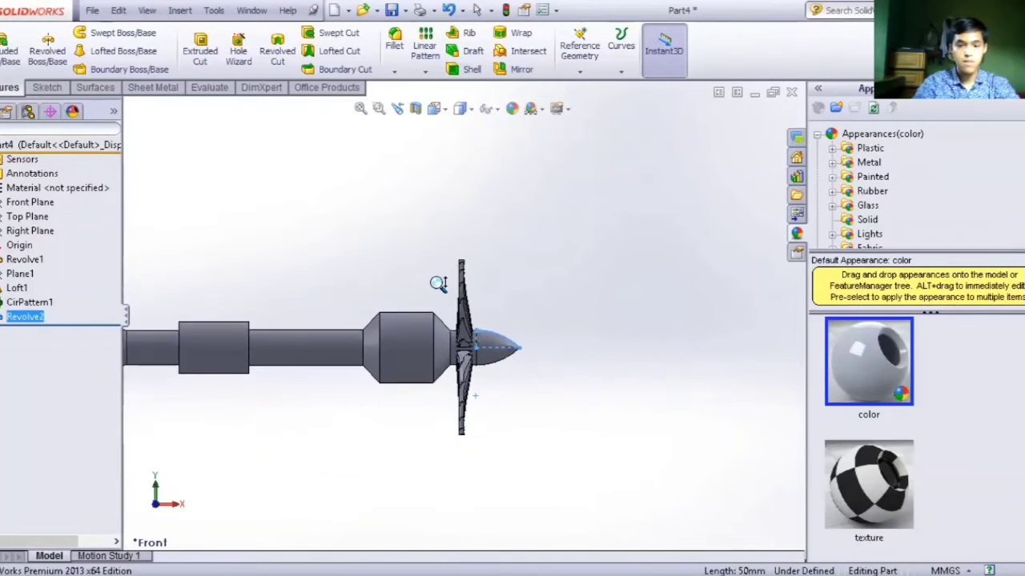
pyautogui.moveTo(438, 283); pyautogui.dragTo(473, 257, button='middle')
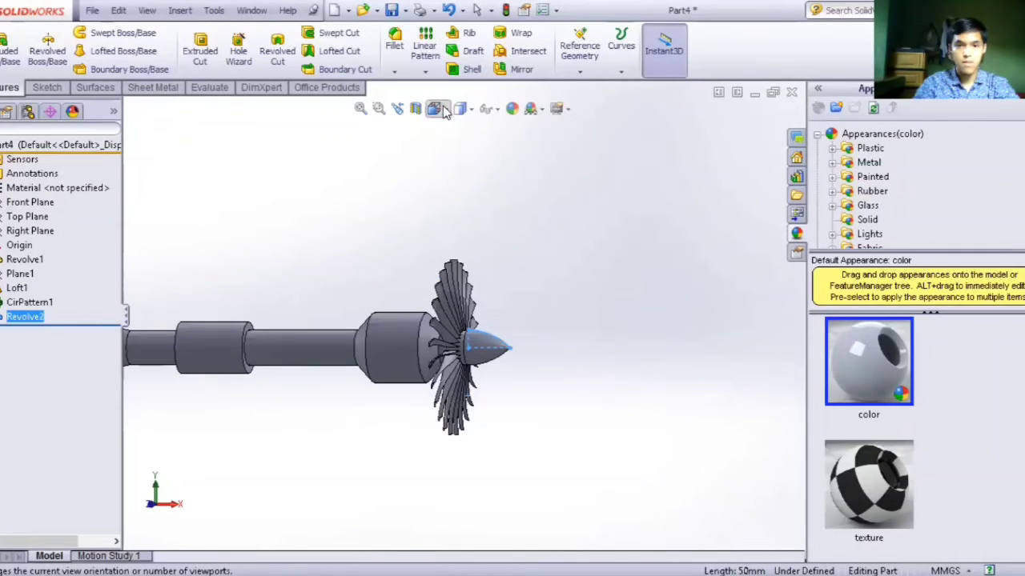
pyautogui.click(439, 186)
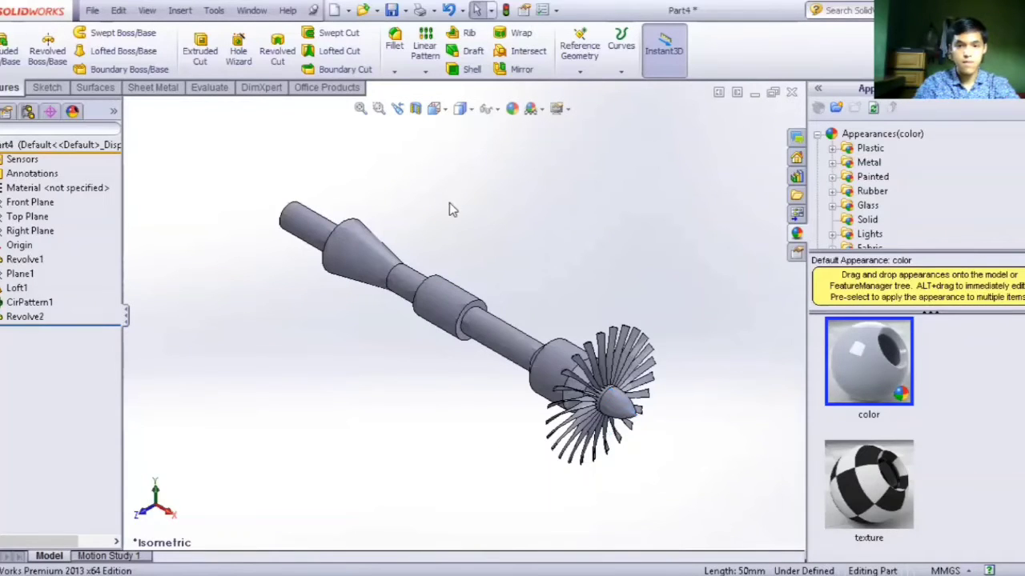
pyautogui.click(849, 164)
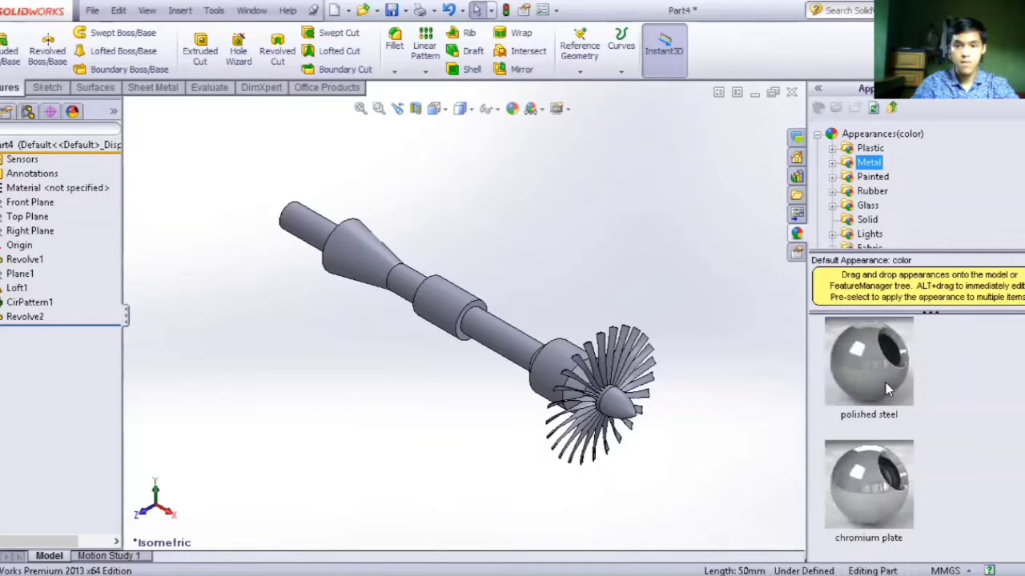
pyautogui.click(885, 389)
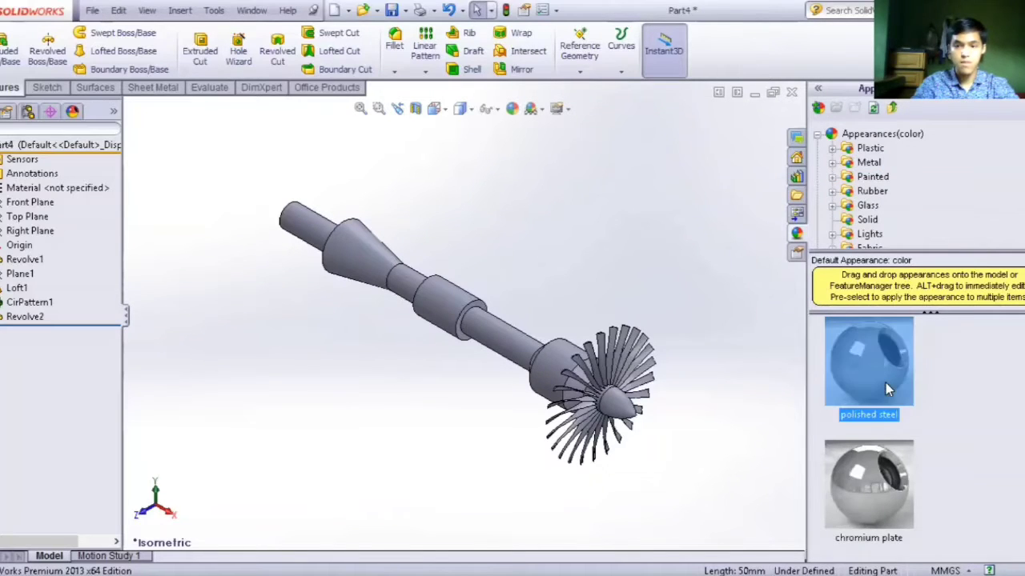
pyautogui.click(433, 285)
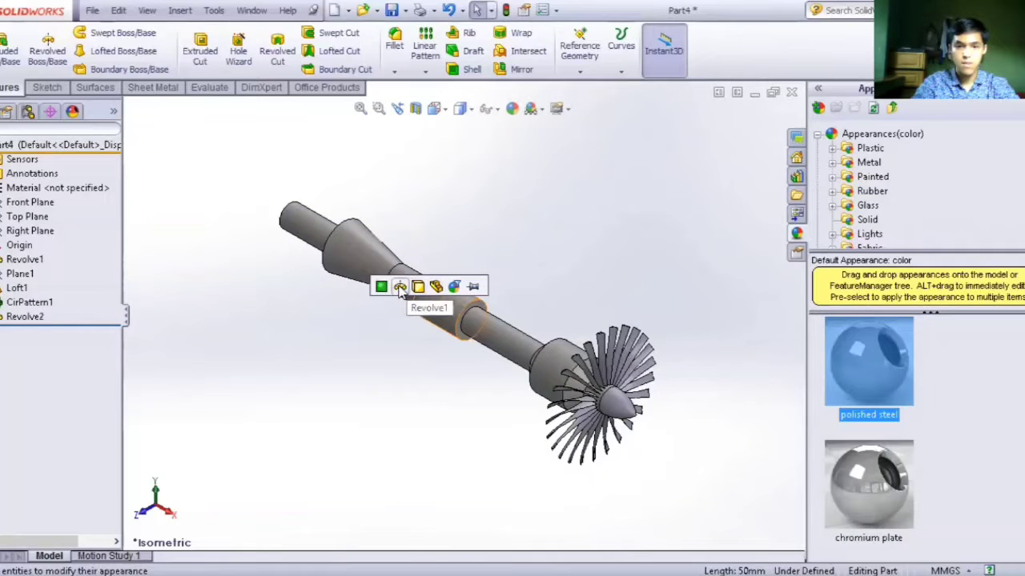
pyautogui.click(399, 287)
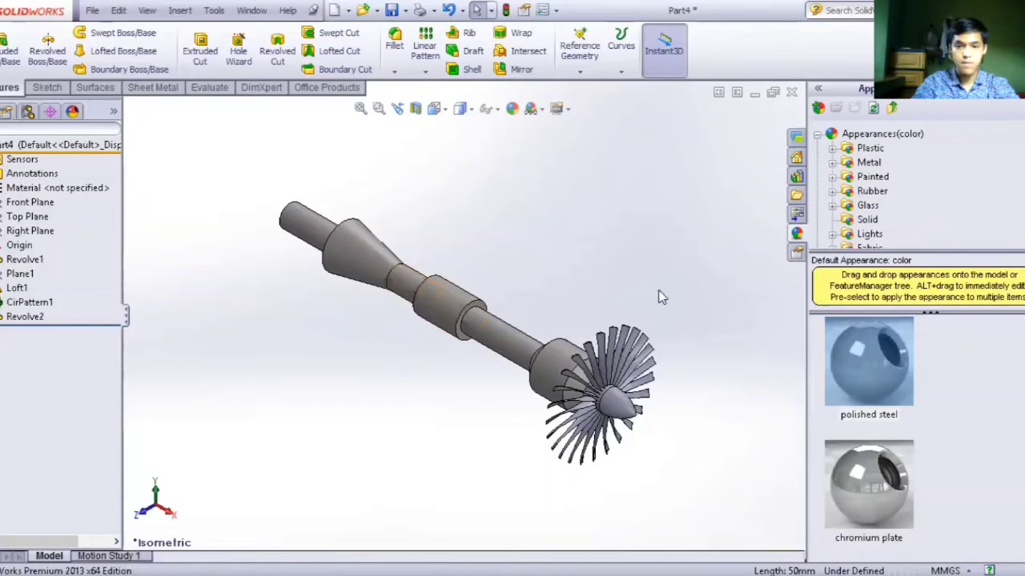
# - Apply the brushed nickel metal appearance to the patterned blades CirPattern1 and the original blade Loft1
pyautogui.scroll(-8, 1022, 442)
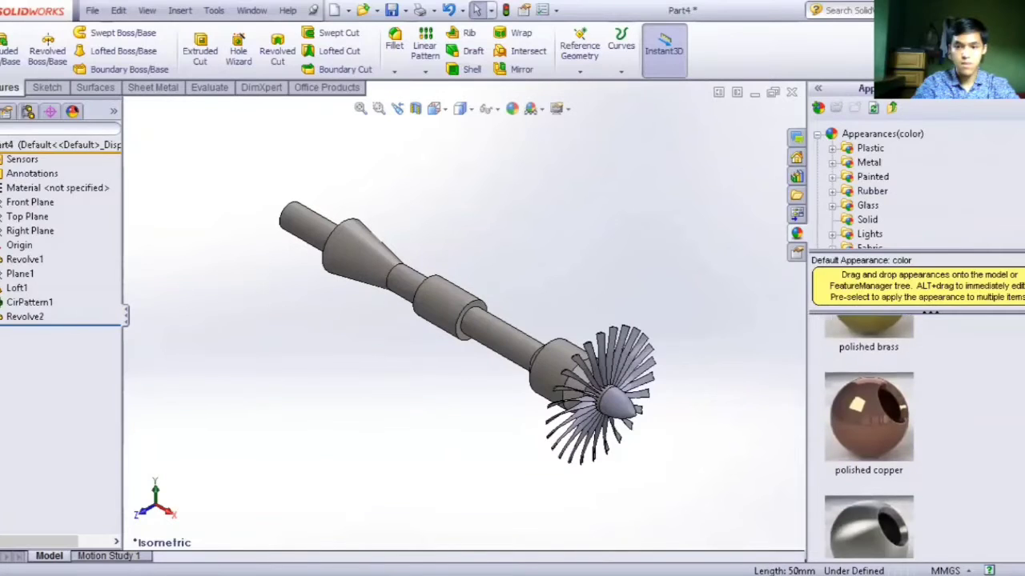
pyautogui.moveTo(894, 368); pyautogui.dragTo(790, 368)
pyautogui.moveTo(596, 359); pyautogui.dragTo(593, 355)
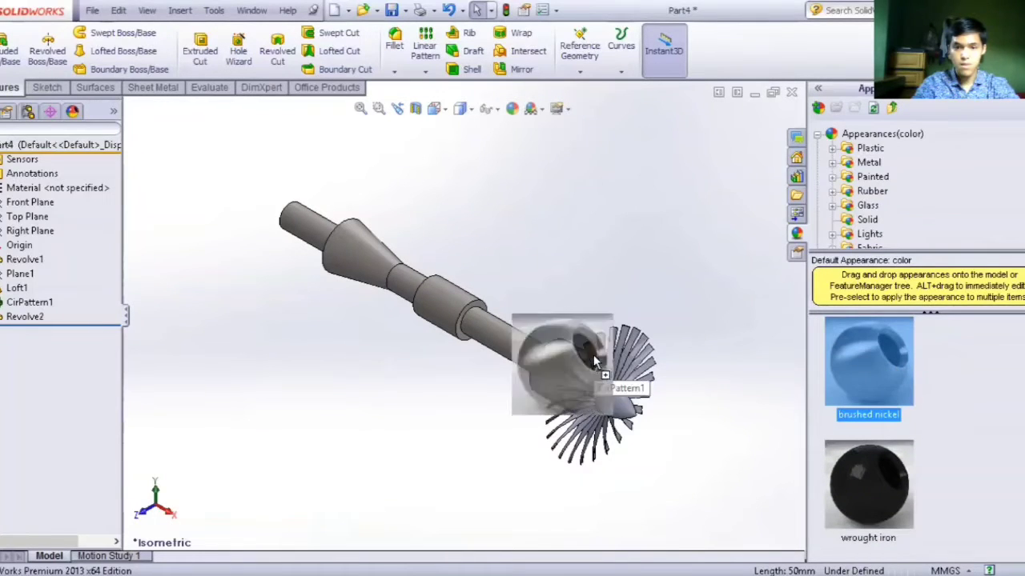
pyautogui.click(593, 358)
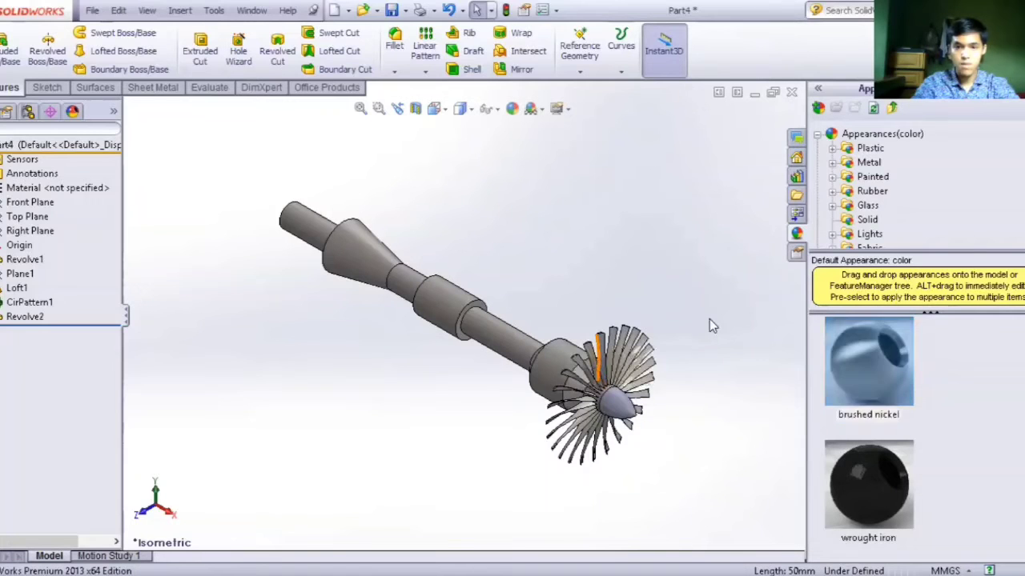
pyautogui.moveTo(606, 344); pyautogui.dragTo(610, 346)
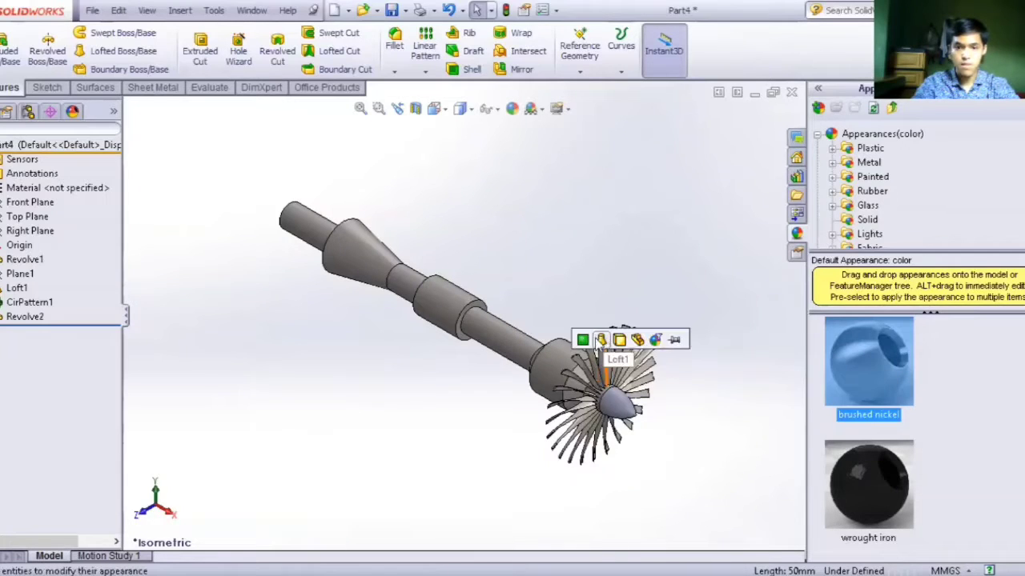
pyautogui.click(608, 339)
# - Apply the wrought iron metal appearance to the nose cone at the fan end of the shaft
pyautogui.click(878, 474)
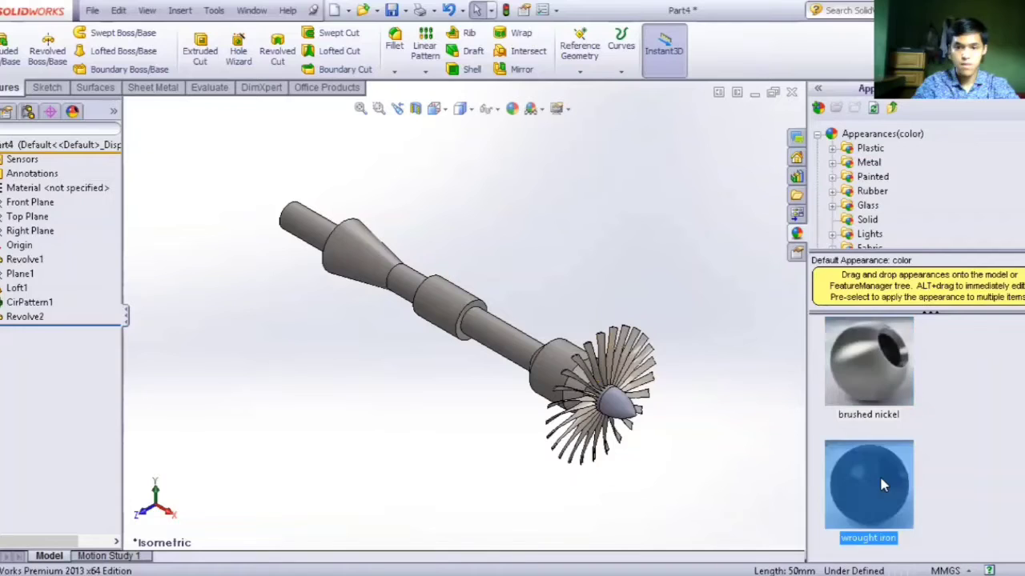
pyautogui.moveTo(879, 474); pyautogui.dragTo(630, 410)
pyautogui.click(640, 409)
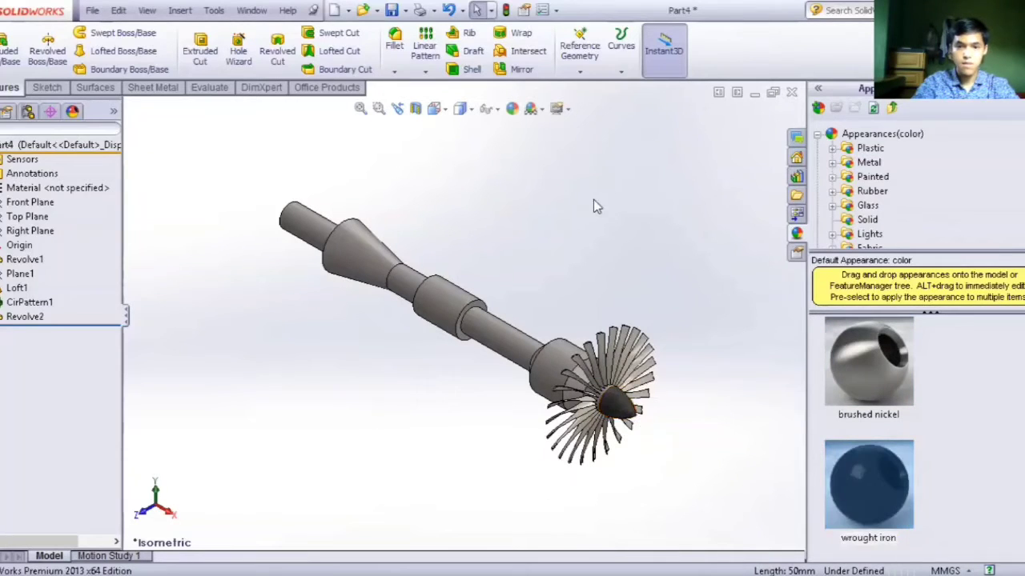
# - Rotate the view around the finished turbine fan to examine the shaft, blades and nose cone from several sides
pyautogui.press('Left')
pyautogui.press('Right')
pyautogui.press('Right')
pyautogui.press('Up')
pyautogui.press('Down')
pyautogui.press('Left')
pyautogui.press('Left')
pyautogui.press('Right')
pyautogui.press('Left')
pyautogui.press('Left')
pyautogui.press('Left')
pyautogui.press('Left')
pyautogui.press('Left')
pyautogui.press('Left')
pyautogui.press('Left')
pyautogui.press('Left')
pyautogui.press('Left')
pyautogui.press('Left')
pyautogui.press('Left')
pyautogui.press('Left')
pyautogui.press('Left')
pyautogui.press('Left')
pyautogui.press('Left')
pyautogui.press('Left')
pyautogui.press('Left')
pyautogui.press('Left')
pyautogui.press('Left')
pyautogui.press('Left')
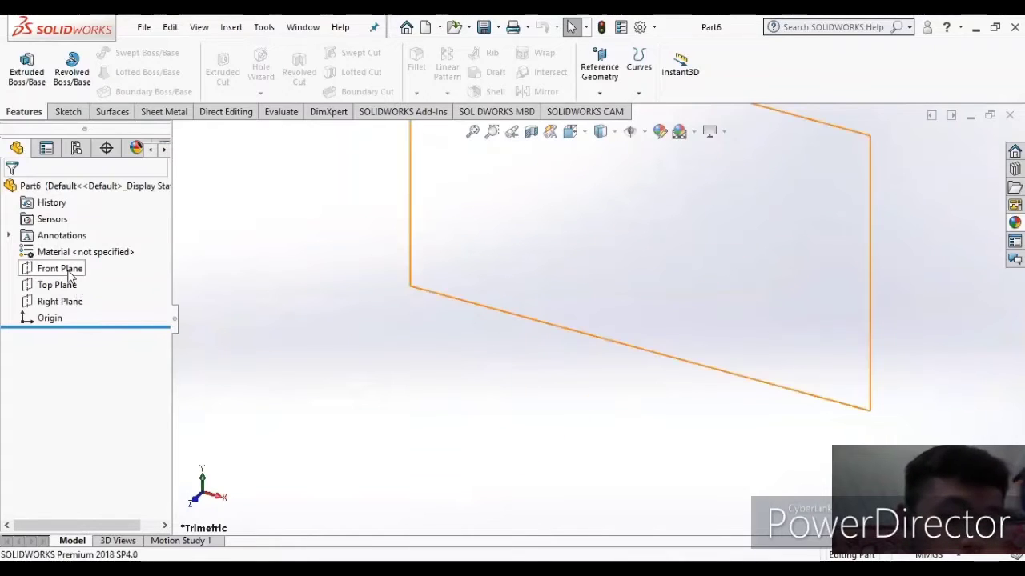
# - Start a sketch on the Front Plane of the new part Part6
pyautogui.click(69, 273)
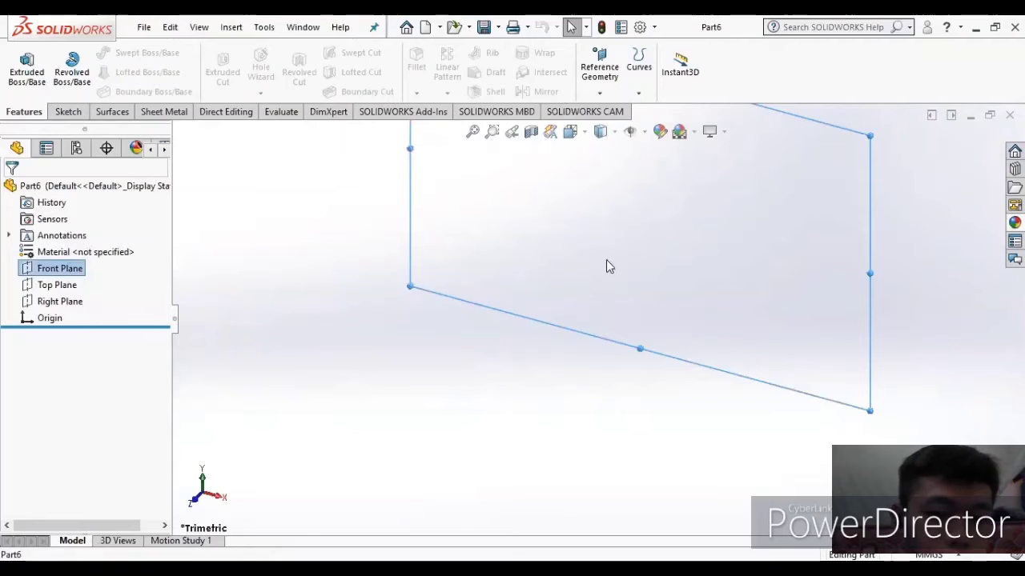
pyautogui.scroll(3, 607, 258)
pyautogui.scroll(-4, 627, 192)
pyautogui.scroll(2, 584, 201)
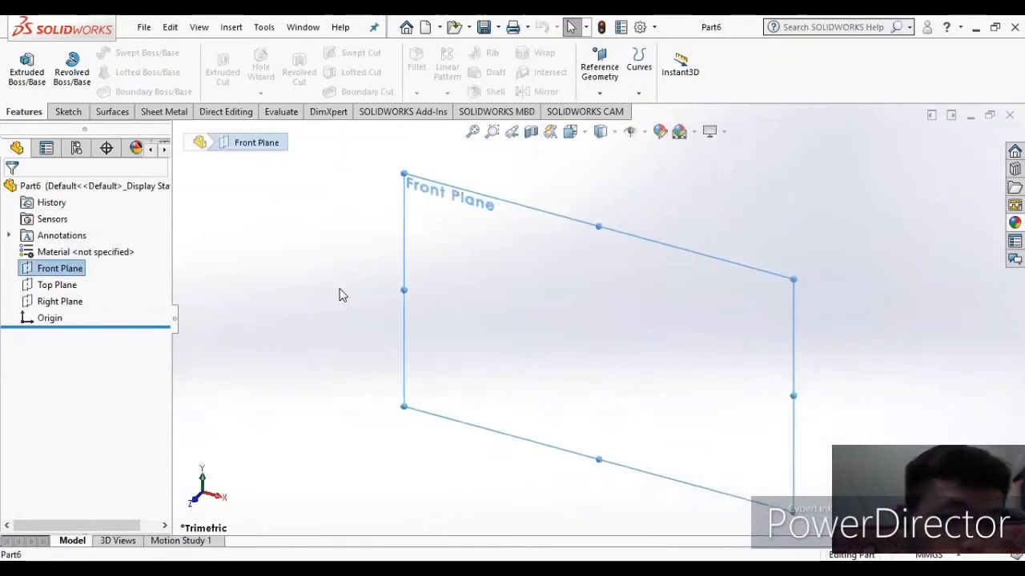
pyautogui.rightClick(58, 267)
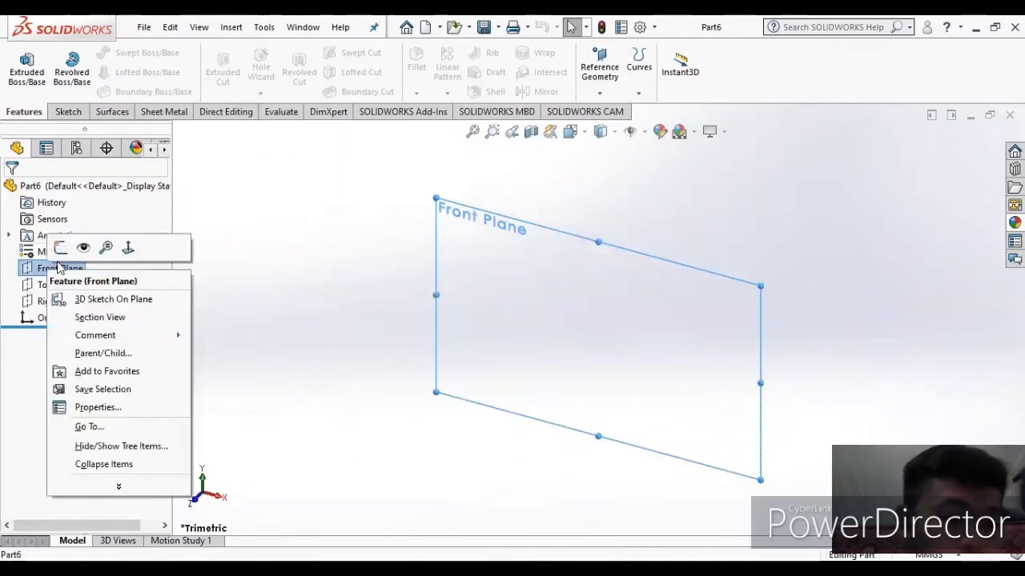
# - Start a sketch on the Front Plane and draw a horizontal centerline extending right from the origin
pyautogui.click(61, 253)
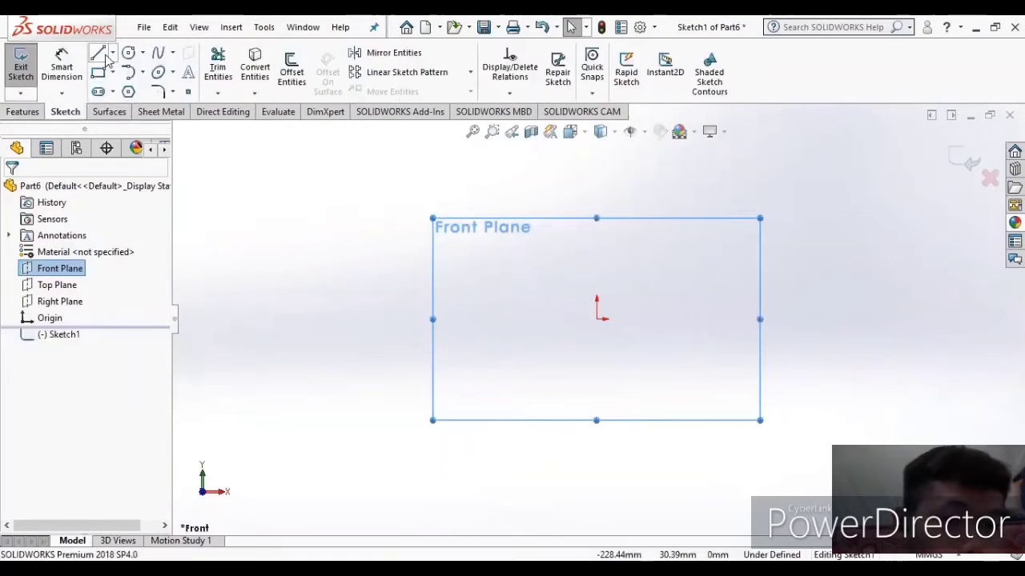
pyautogui.click(112, 52)
pyautogui.click(132, 90)
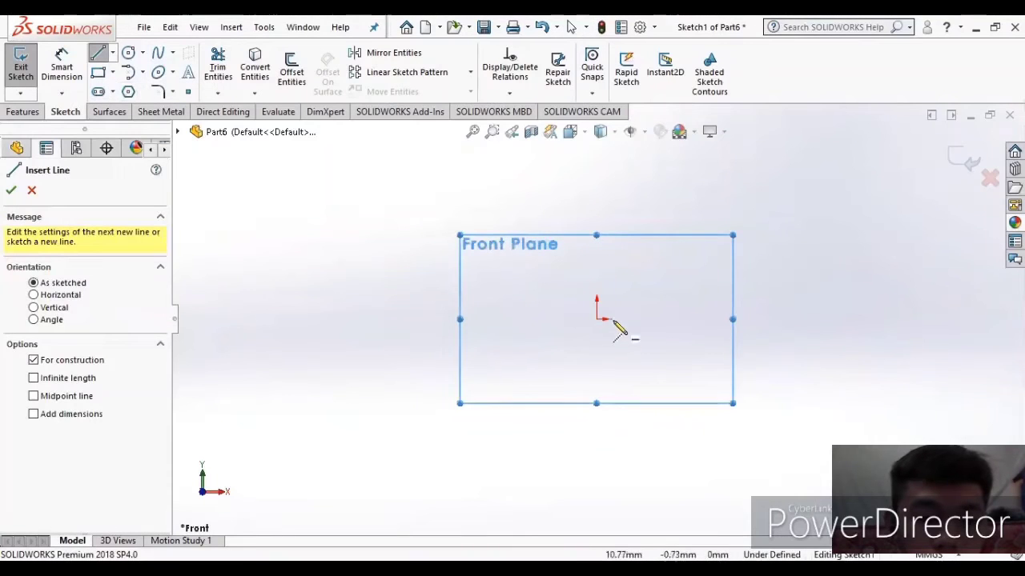
pyautogui.click(596, 318)
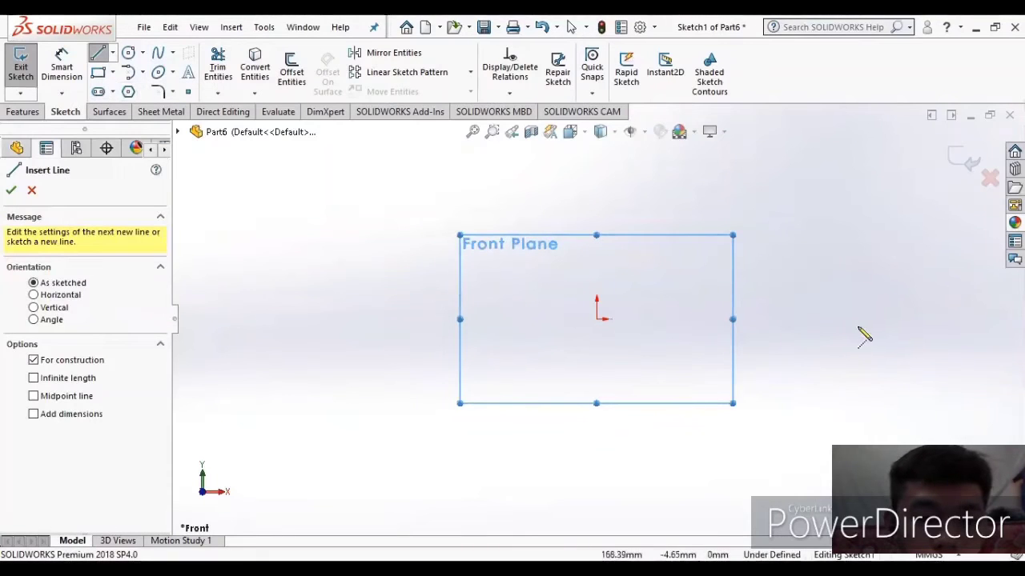
pyautogui.click(902, 319)
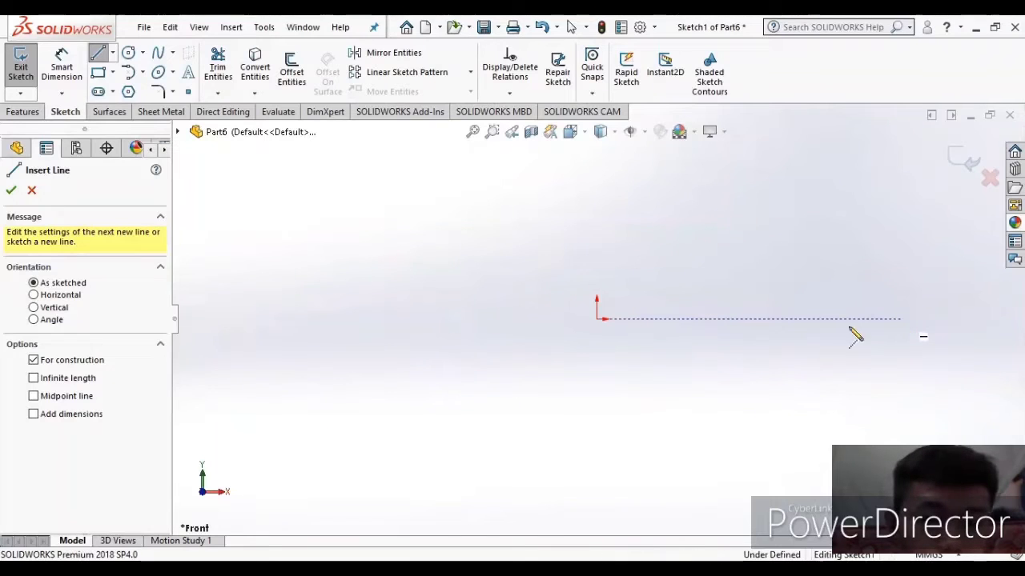
# - Draw a vertical centerline about 92 mm long upward from the origin
pyautogui.click(596, 319)
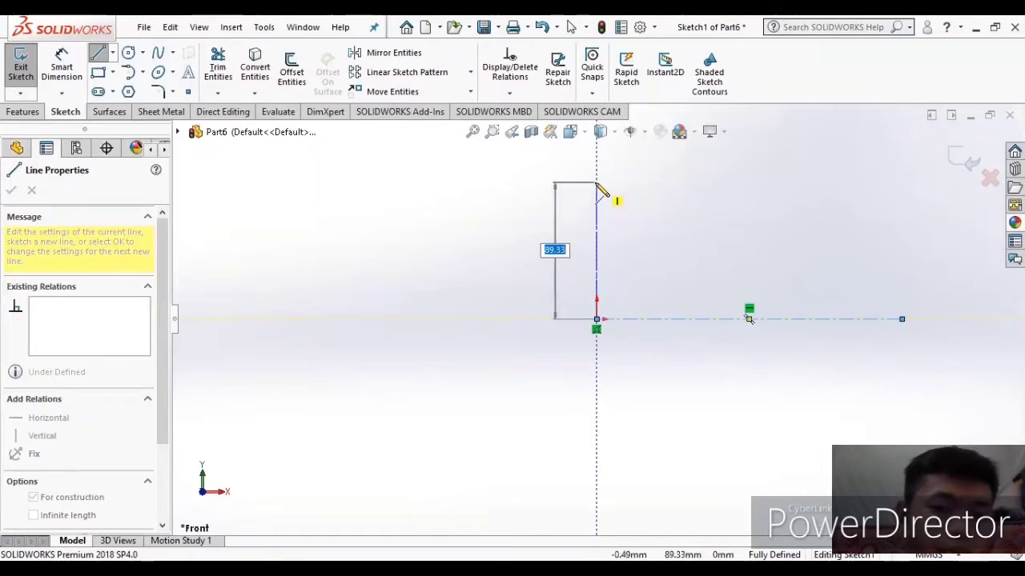
pyautogui.click(596, 179)
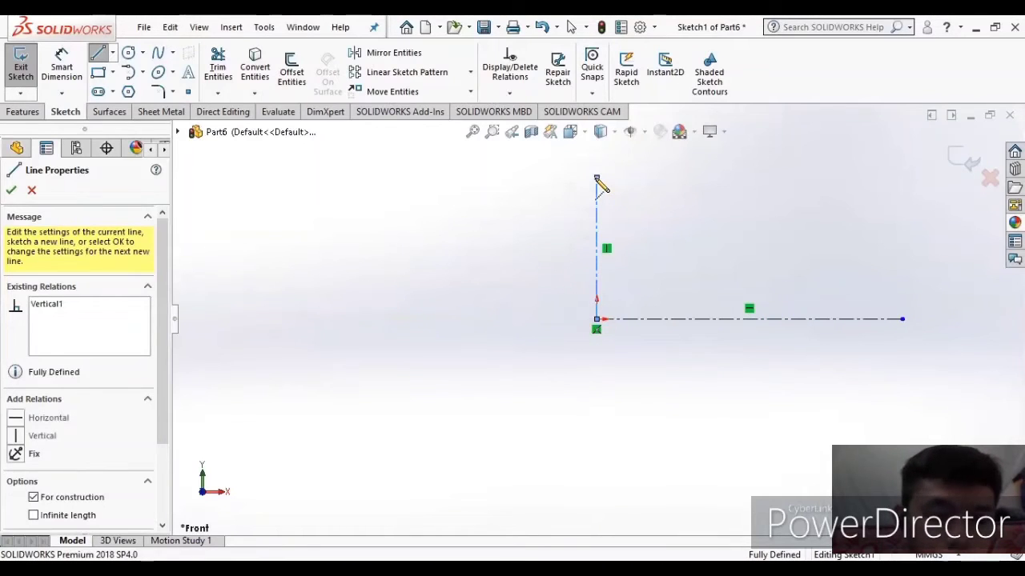
pyautogui.rightClick(597, 179)
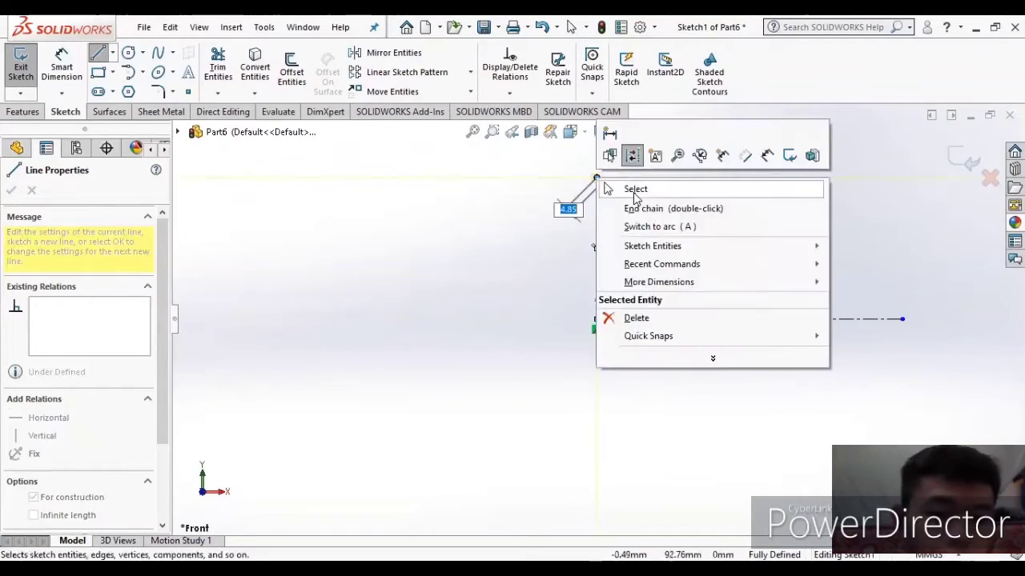
pyautogui.click(633, 187)
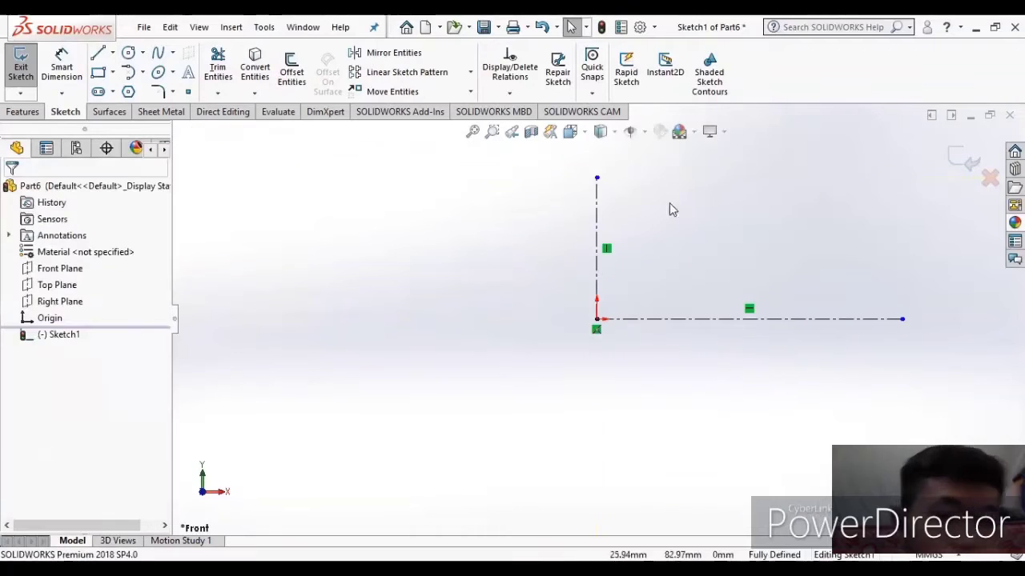
# - Sketch a three-point spline from the vertical centerline's upper end, curving down to about 178 mm right of and 37 mm above the origin
pyautogui.click(158, 53)
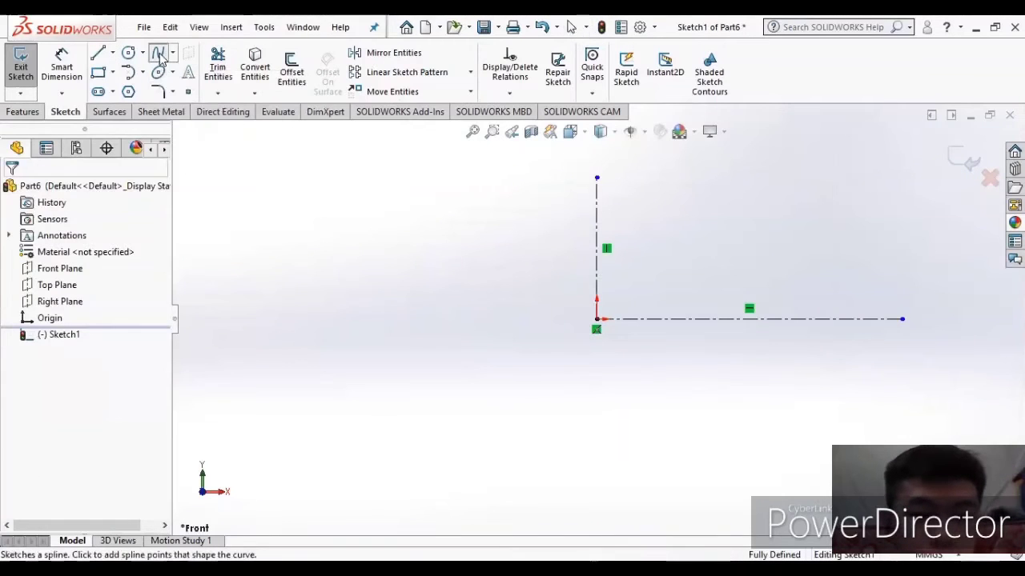
pyautogui.click(596, 177)
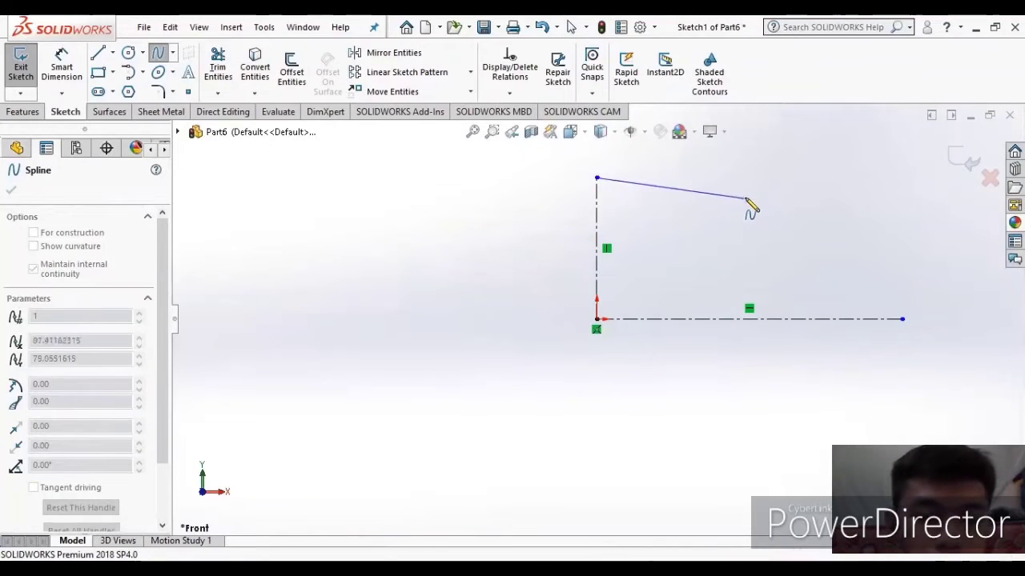
pyautogui.click(744, 197)
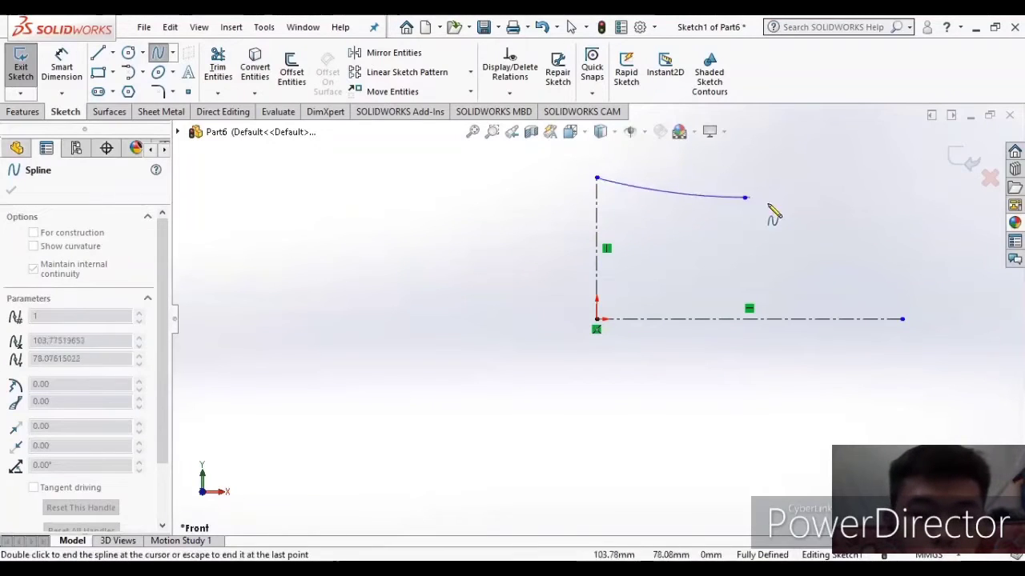
pyautogui.click(869, 265)
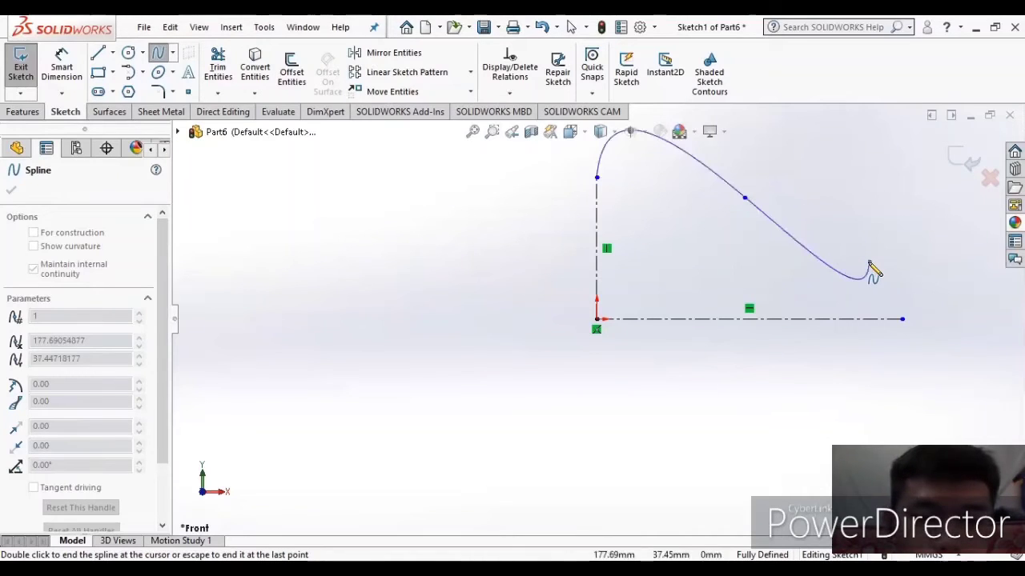
pyautogui.rightClick(870, 265)
pyautogui.click(874, 273)
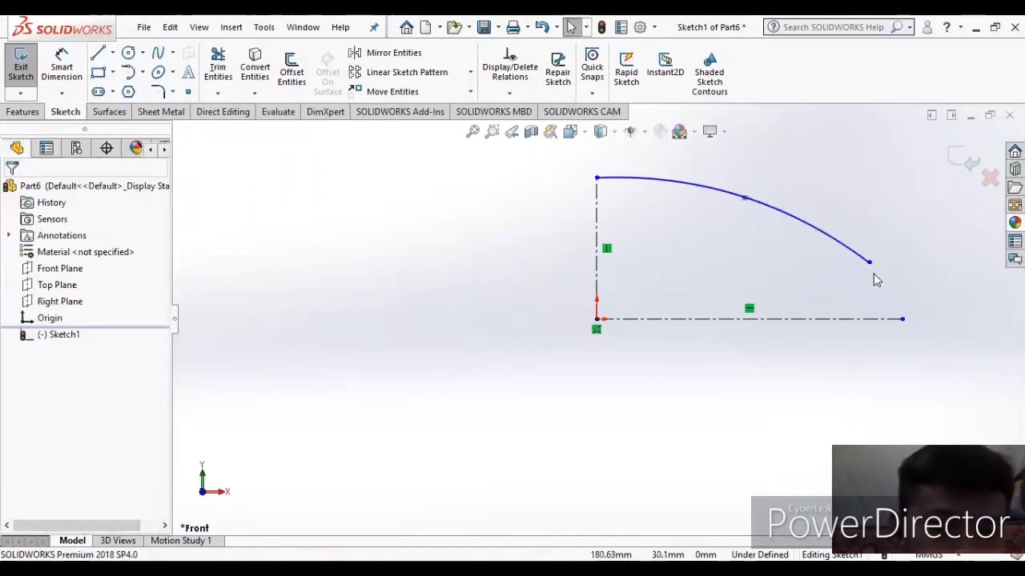
# - Sketch a short spline from the vertical centerline's upper end, bulging left and ending on that centerline about 71 mm above the origin
pyautogui.scroll(-3, 618, 195)
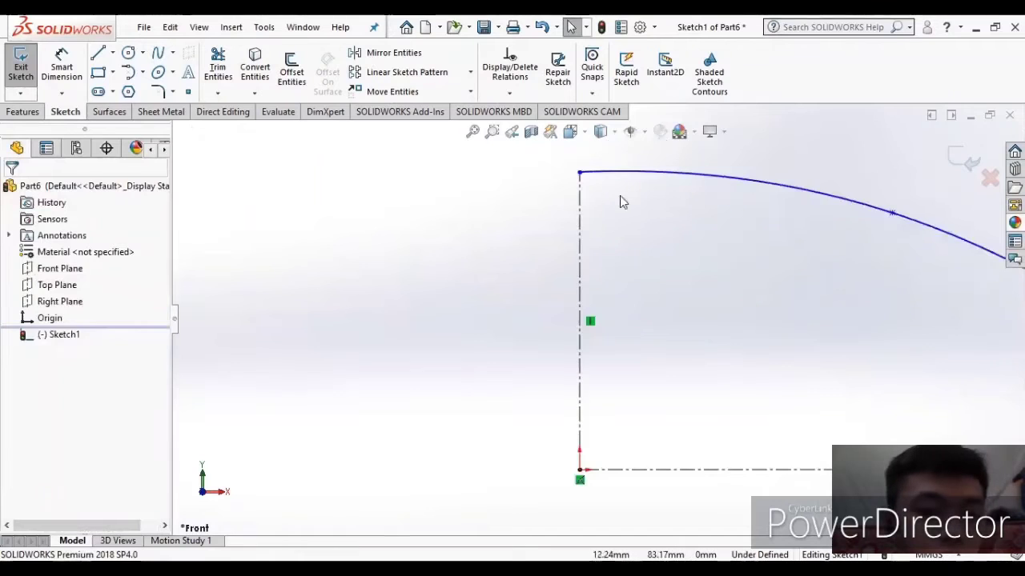
pyautogui.click(158, 53)
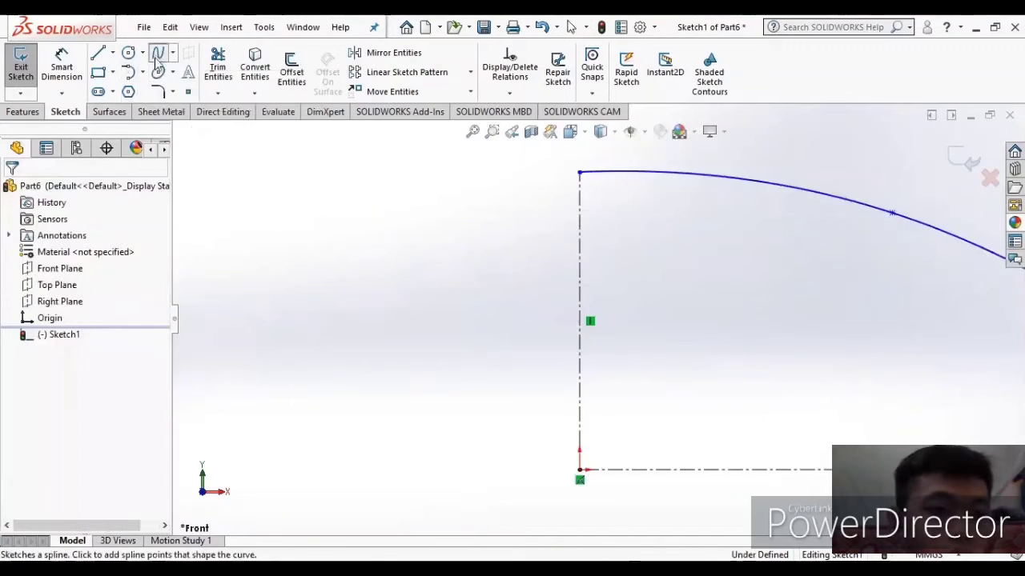
pyautogui.click(580, 173)
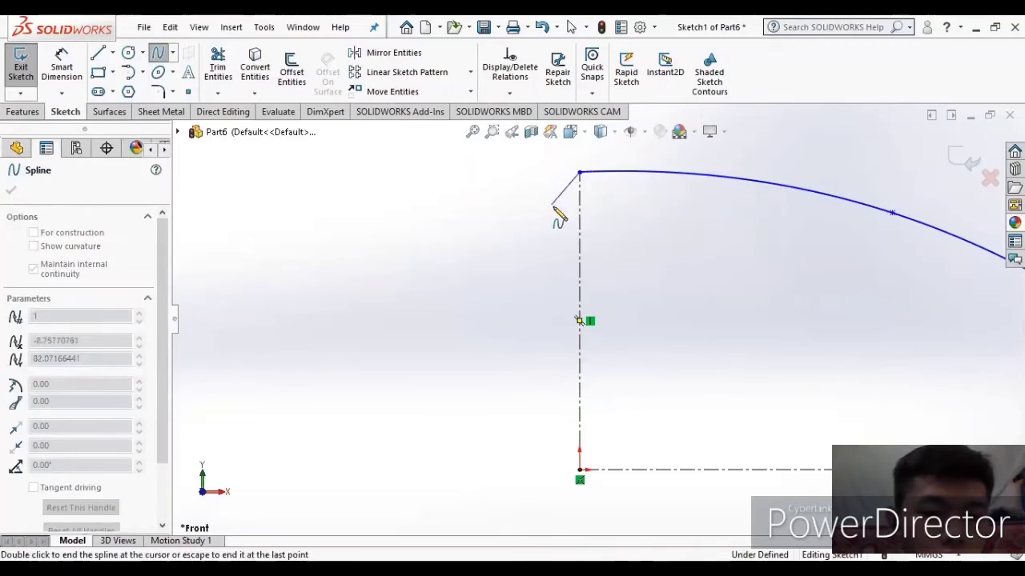
pyautogui.click(552, 206)
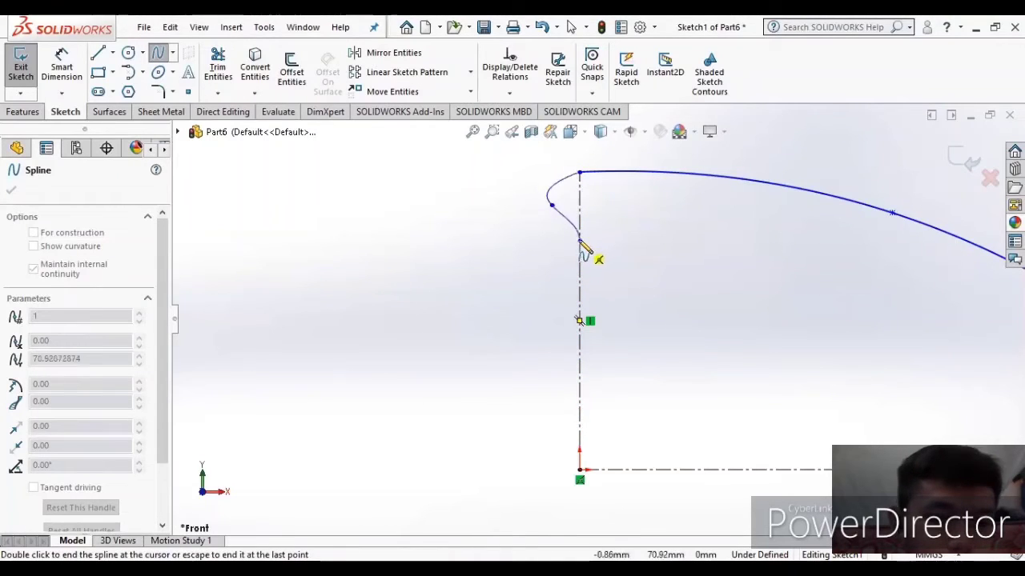
pyautogui.rightClick(580, 241)
pyautogui.click(606, 252)
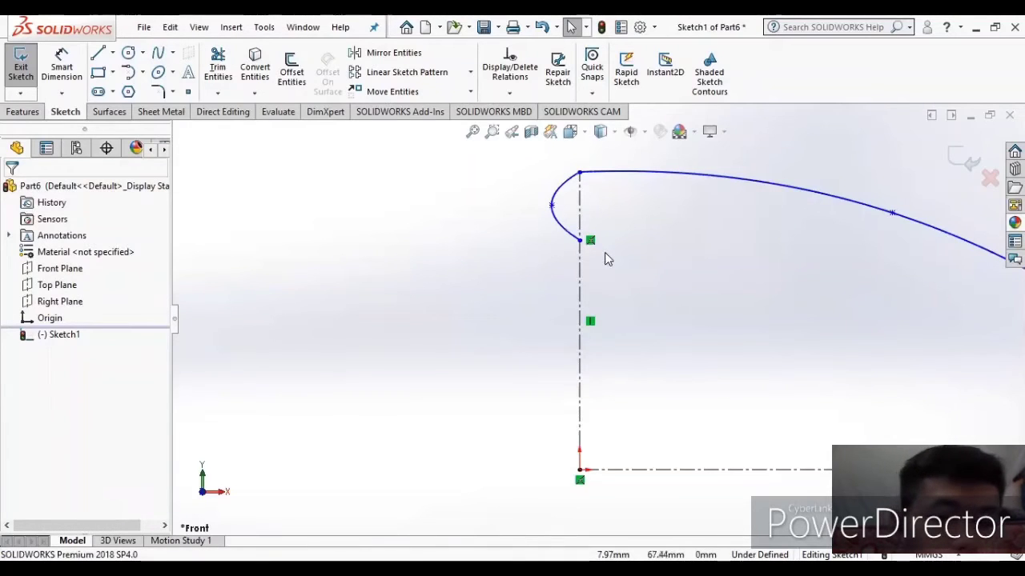
# - Draw a stepped line chain from the short spline's lower end: a horizontal segment, an upward-sloping segment, and another horizontal segment
pyautogui.click(100, 56)
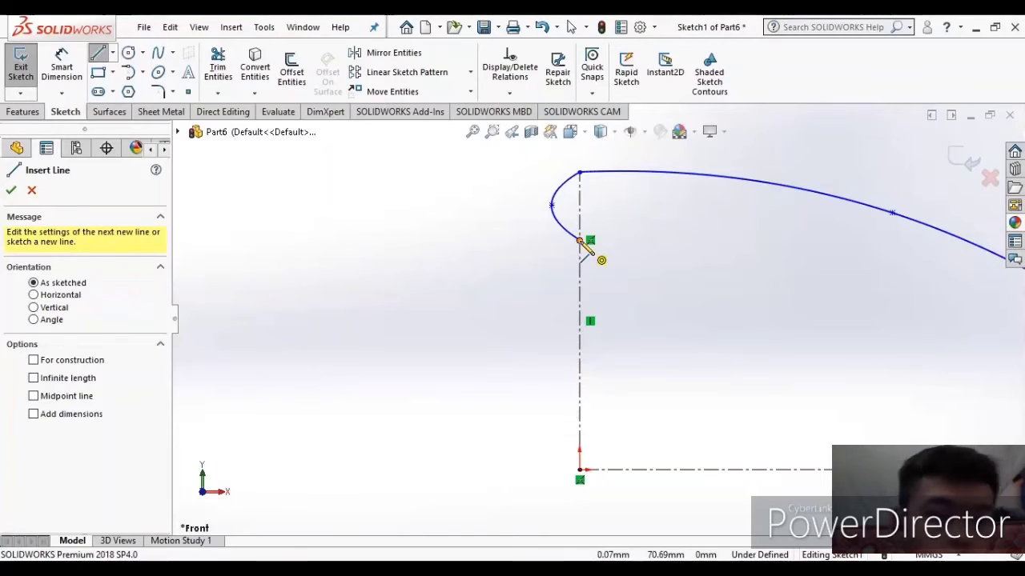
pyautogui.click(581, 241)
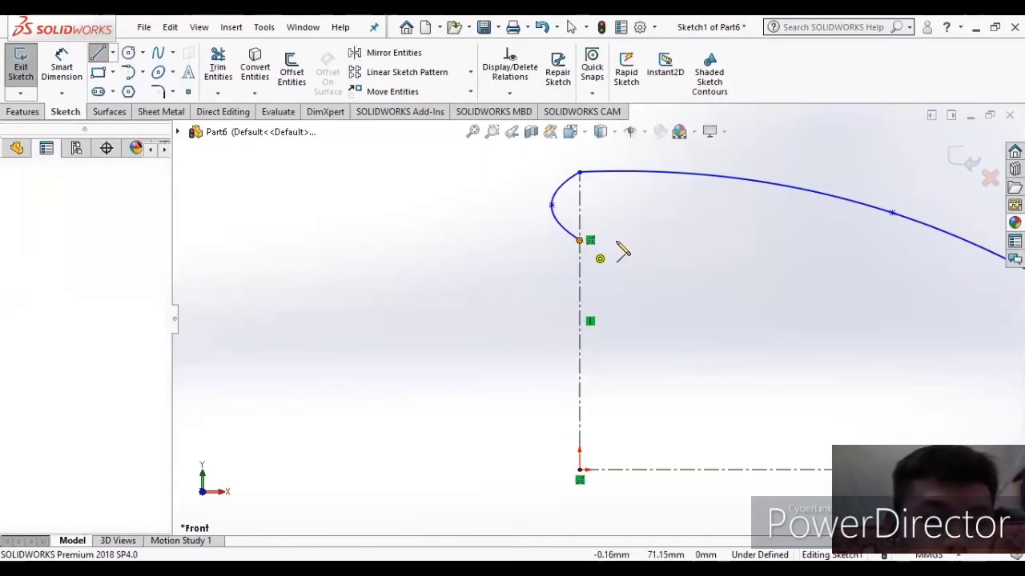
pyautogui.click(639, 240)
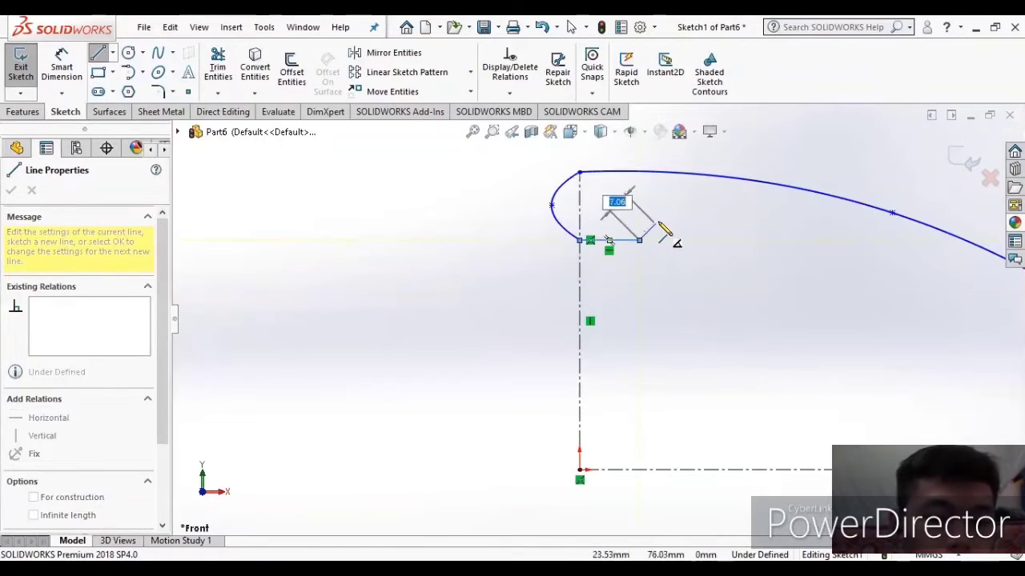
pyautogui.click(657, 223)
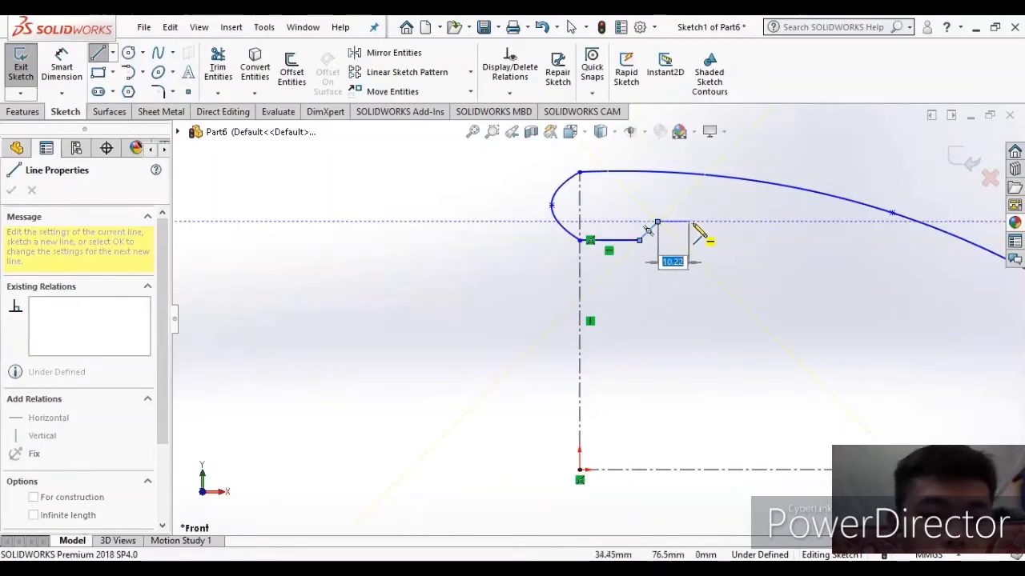
pyautogui.click(706, 222)
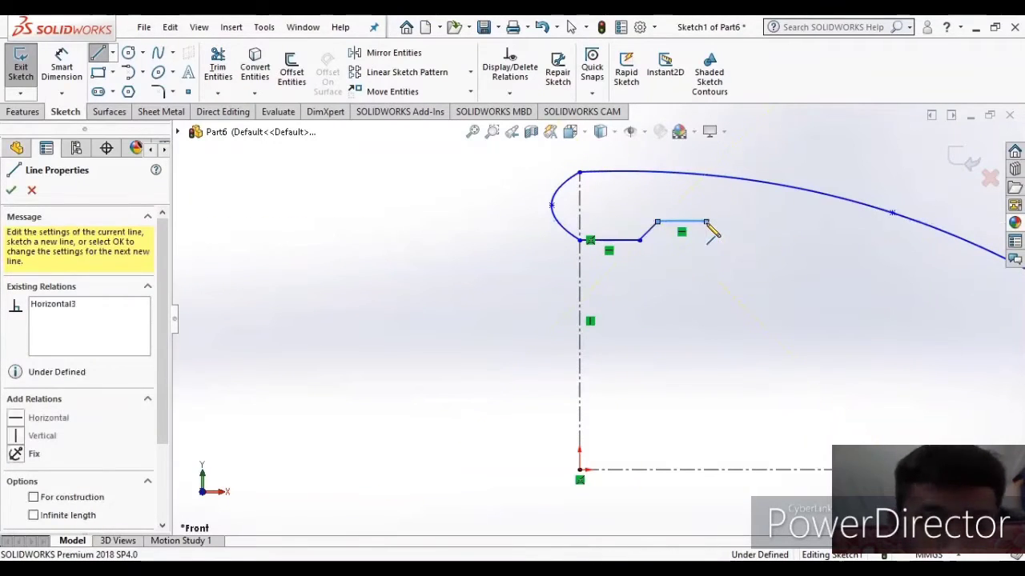
pyautogui.rightClick(712, 232)
pyautogui.click(717, 233)
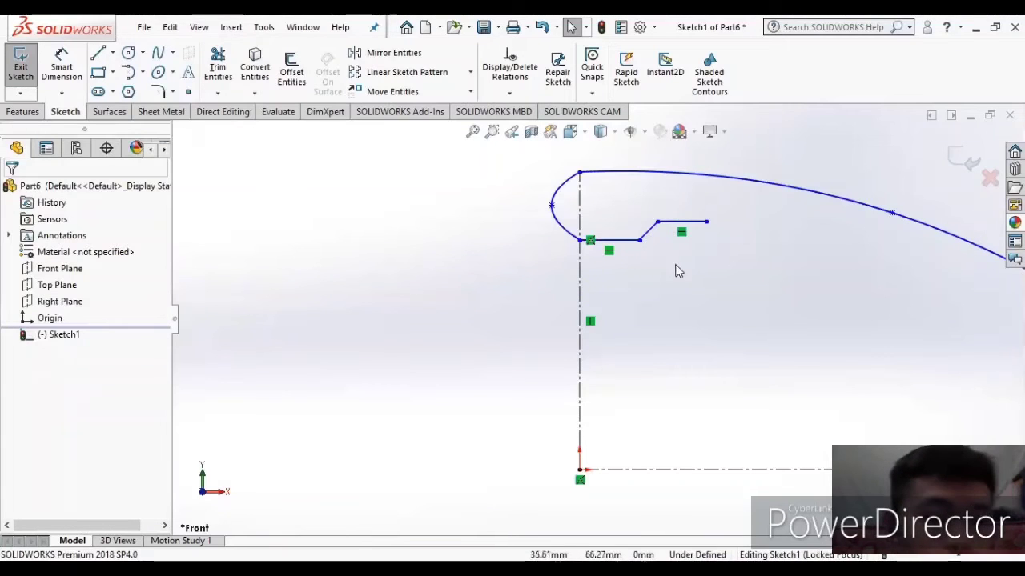
# - Dimension the horizontal distance between the long spline's two endpoints as 580 mm
pyautogui.scroll(2, 918, 263)
pyautogui.scroll(-2, 981, 249)
pyautogui.scroll(1, 665, 253)
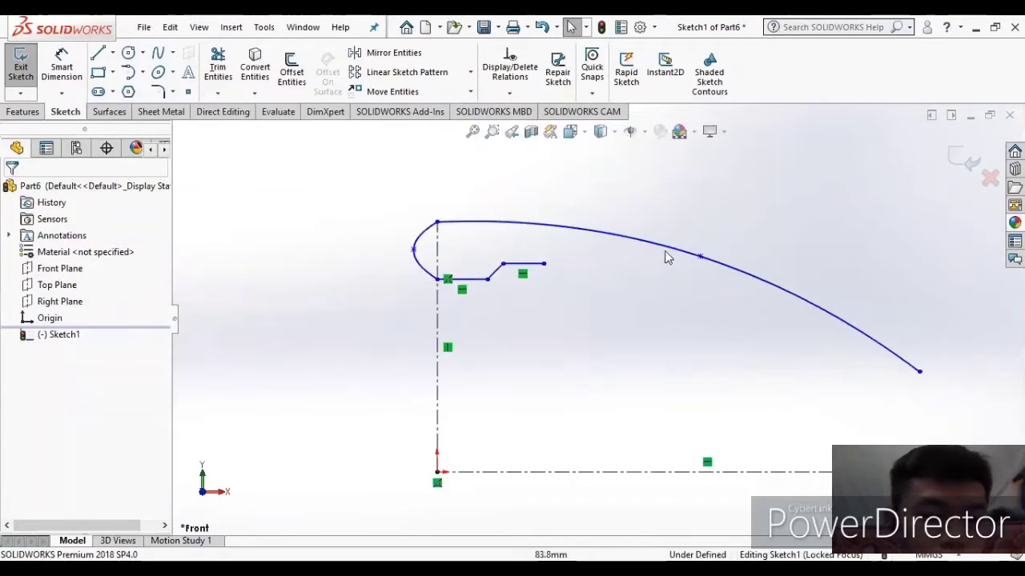
pyautogui.scroll(1, 665, 256)
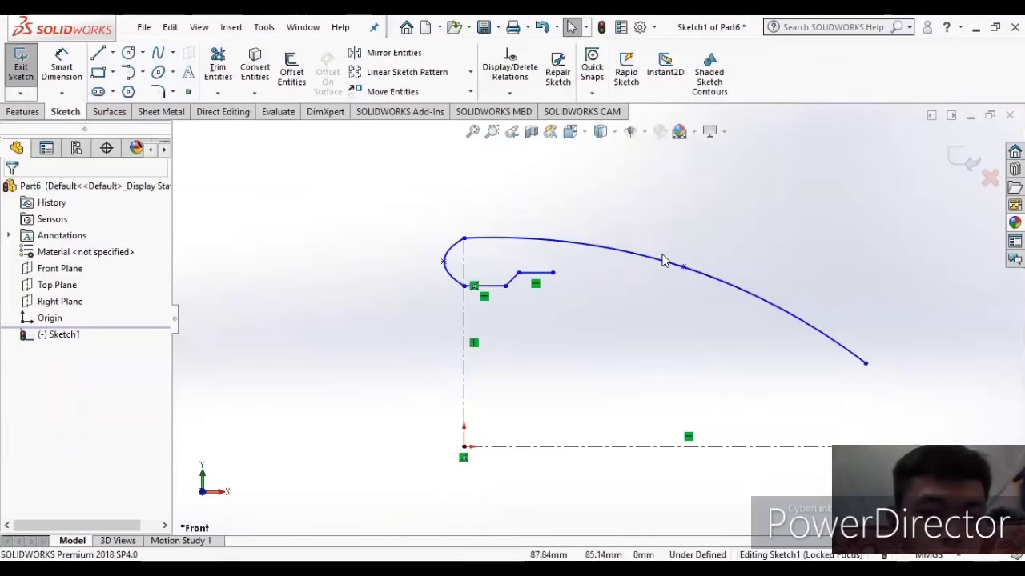
pyautogui.click(62, 68)
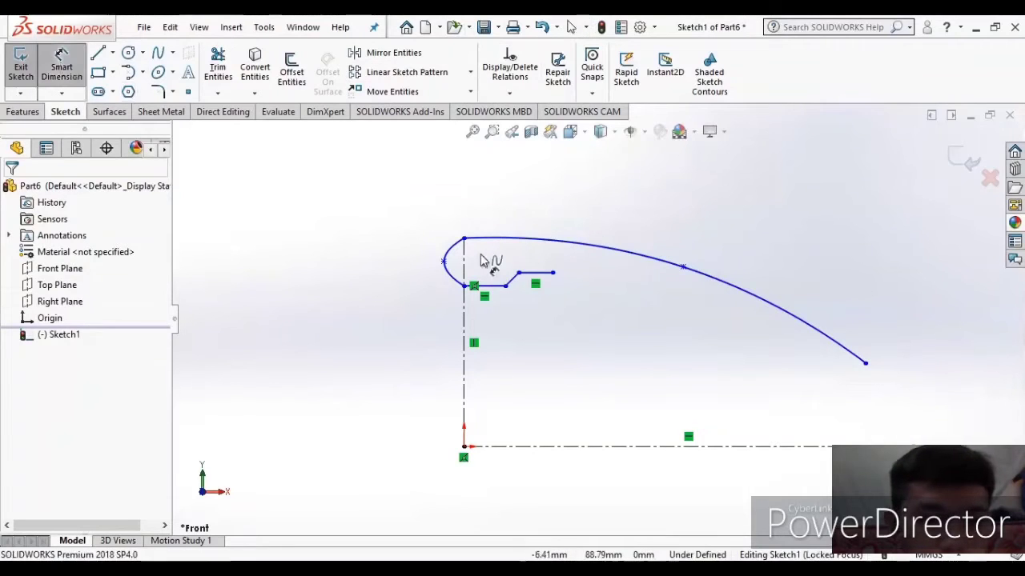
pyautogui.click(464, 239)
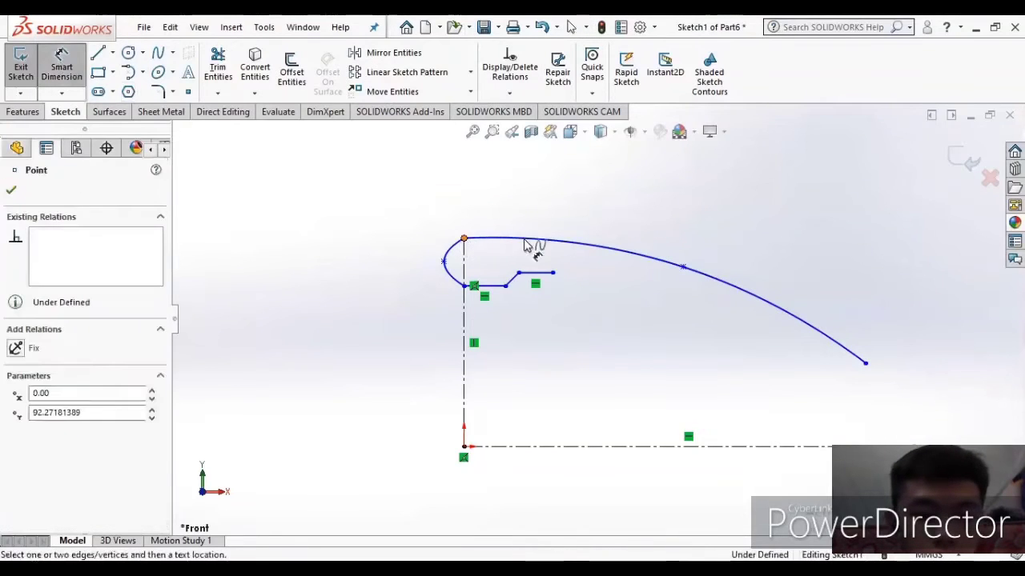
pyautogui.click(865, 364)
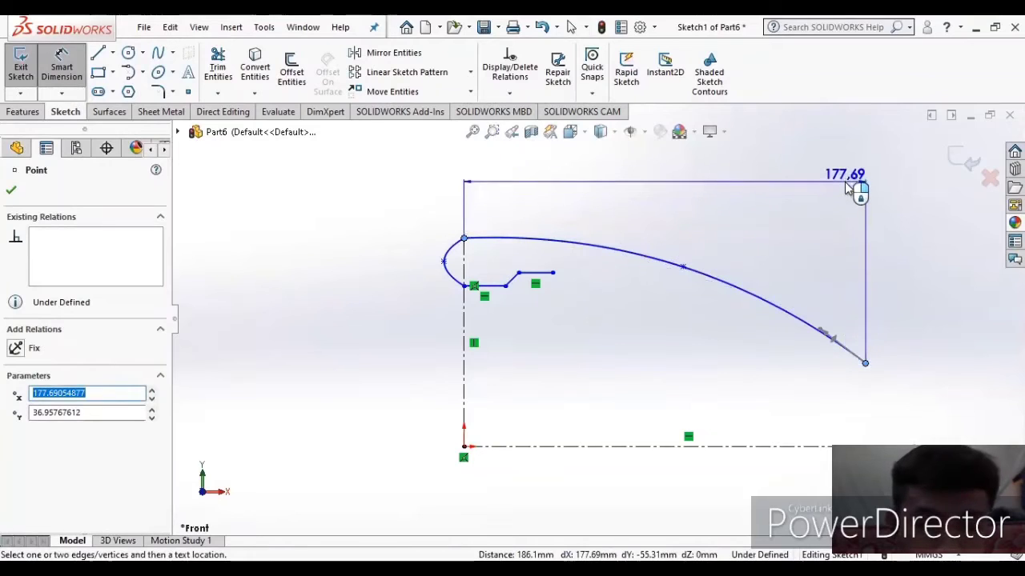
pyautogui.click(844, 180)
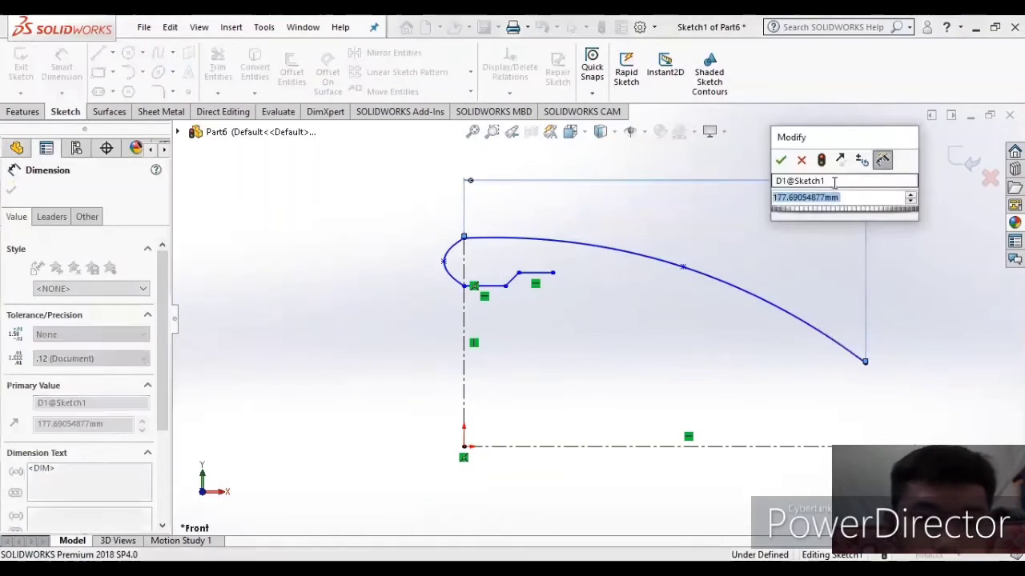
pyautogui.write('58')
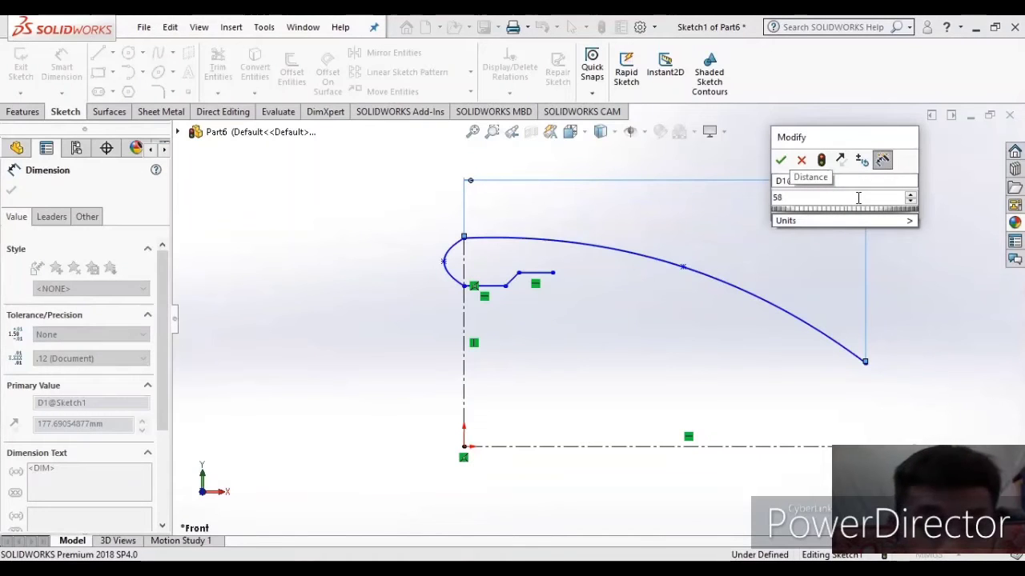
pyautogui.write('0')
pyautogui.click(782, 161)
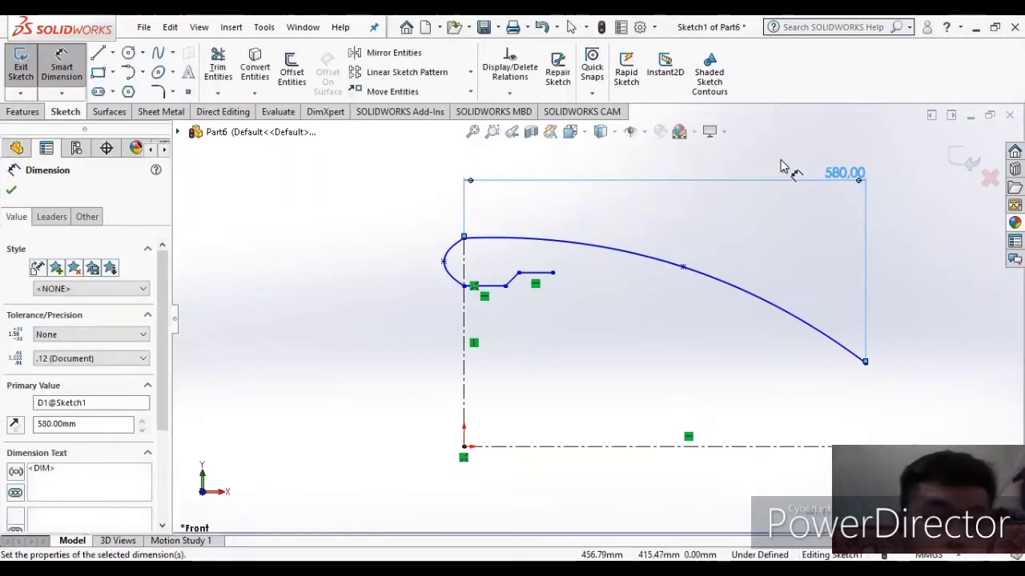
pyautogui.press('Escape')
# - Dimension the height of the long spline's lower endpoint above the horizontal centerline as 108 mm
pyautogui.click(55, 74)
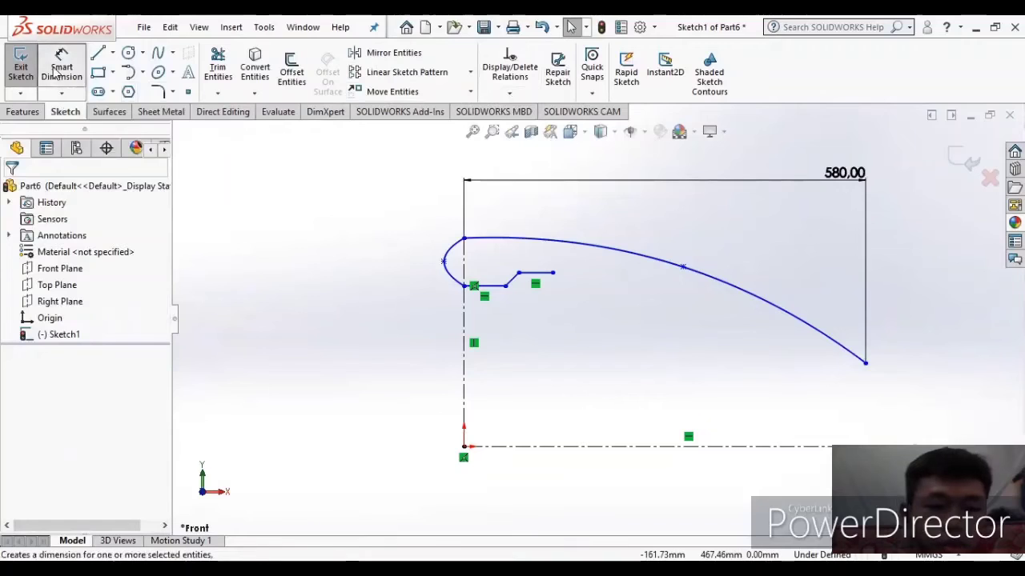
pyautogui.click(864, 365)
pyautogui.click(688, 446)
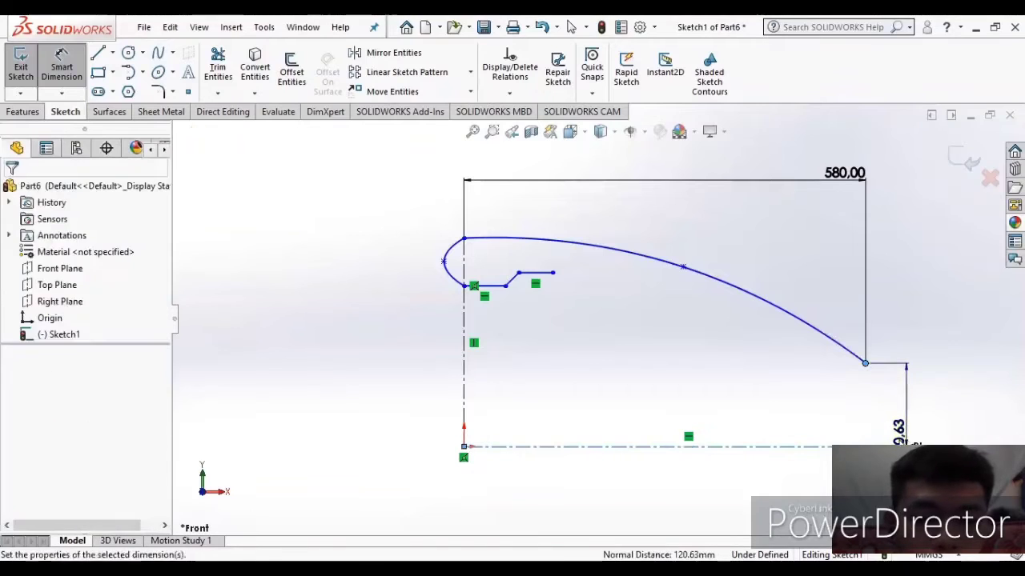
pyautogui.click(900, 431)
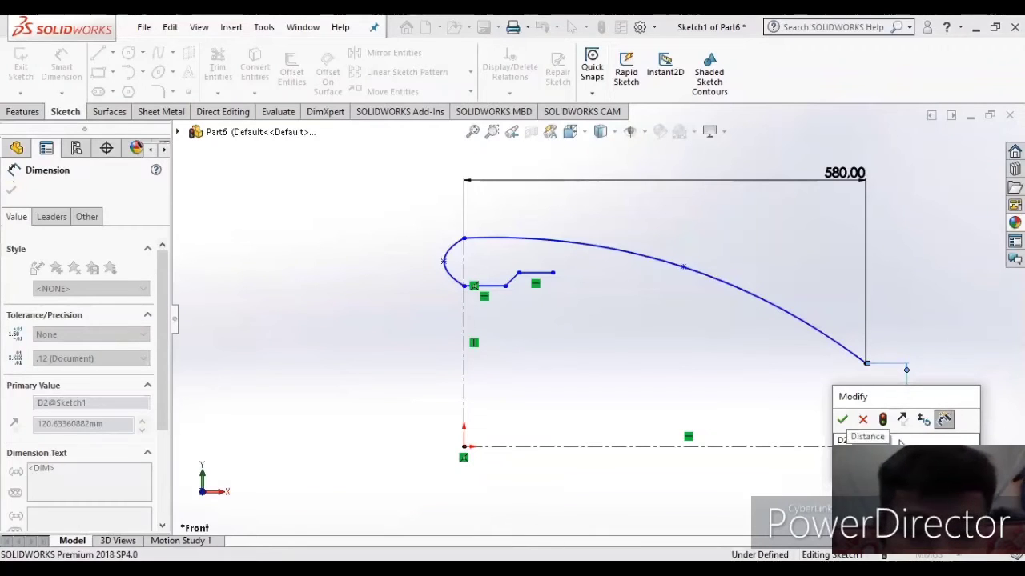
pyautogui.click(843, 421)
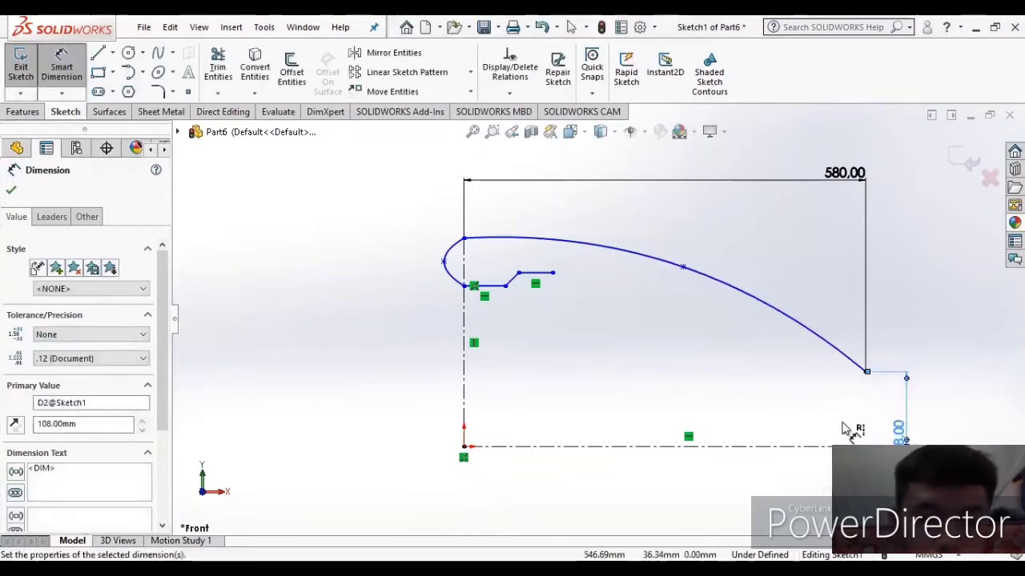
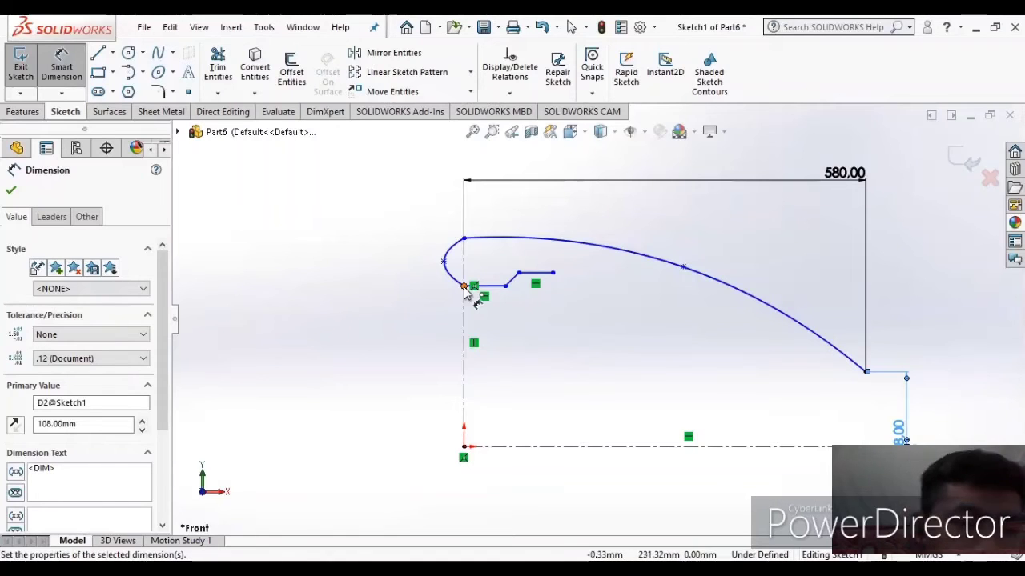
# - Dimension the height of the short spline's lower end above the horizontal centerline as 180 mm
pyautogui.click(463, 287)
pyautogui.click(480, 447)
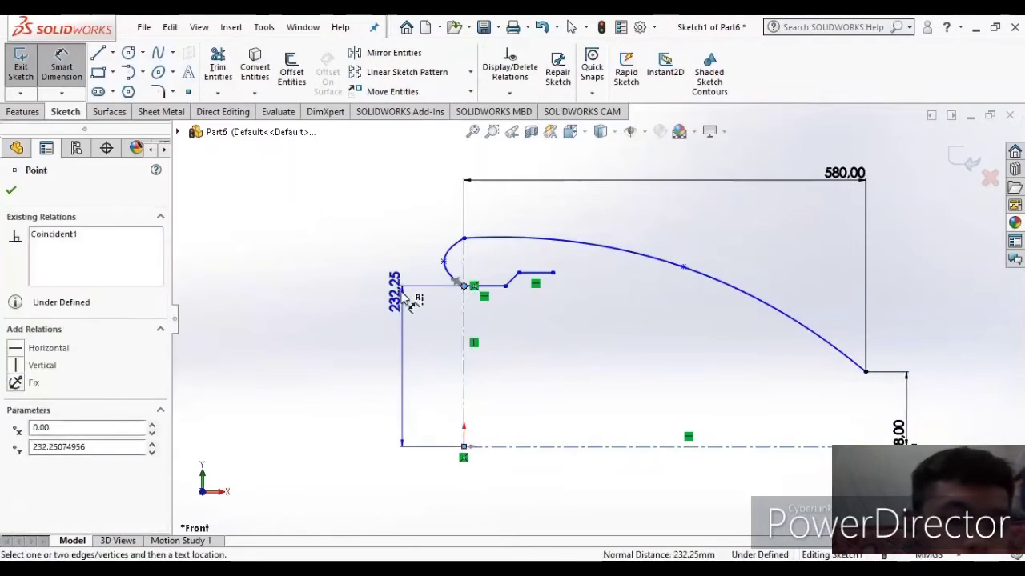
pyautogui.click(398, 298)
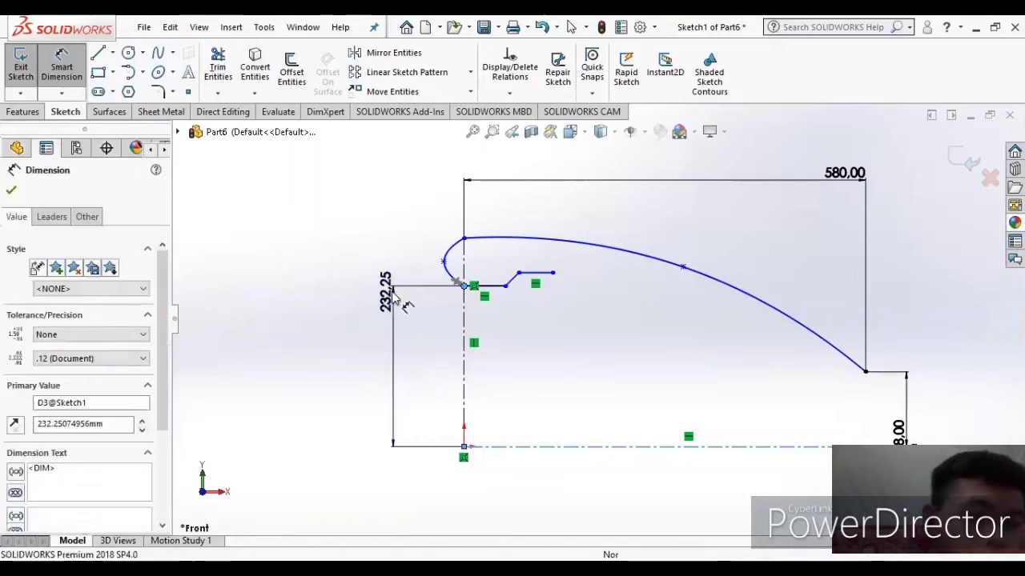
pyautogui.write('180')
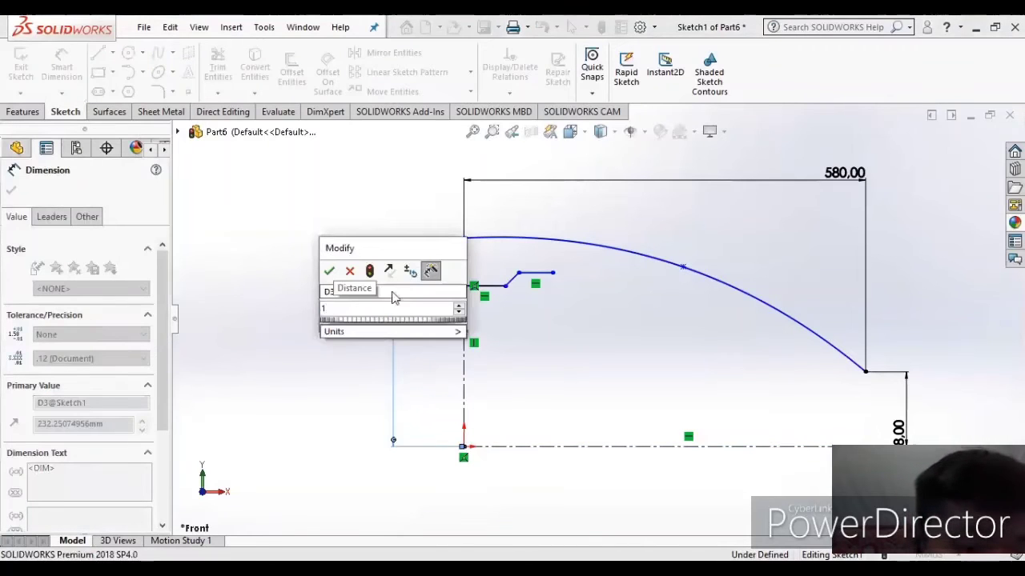
pyautogui.click(329, 271)
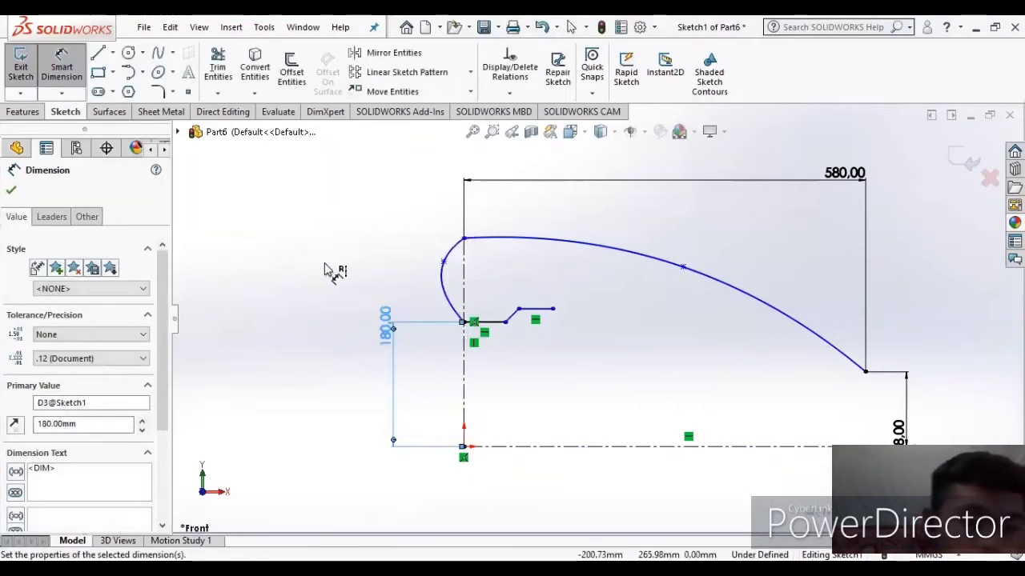
# - Dimension the height of the stepped chain's free end above the horizontal centerline as 190 mm
pyautogui.click(553, 309)
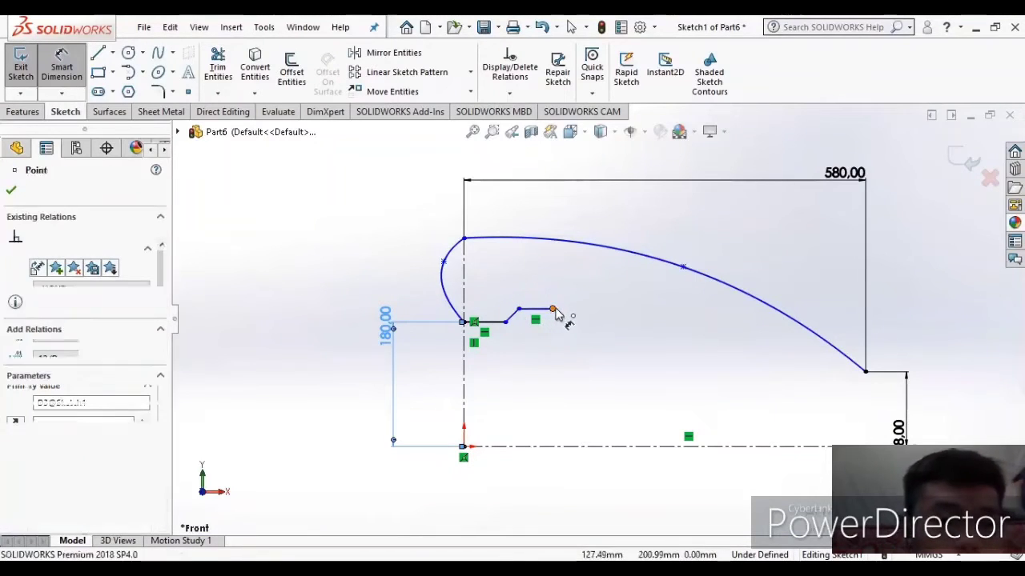
pyautogui.click(599, 319)
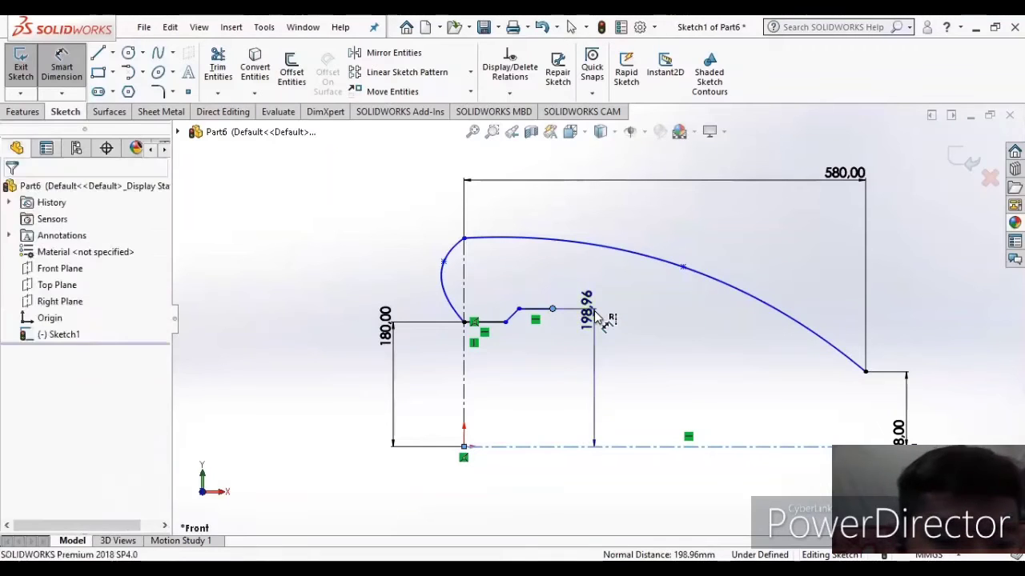
pyautogui.write('1')
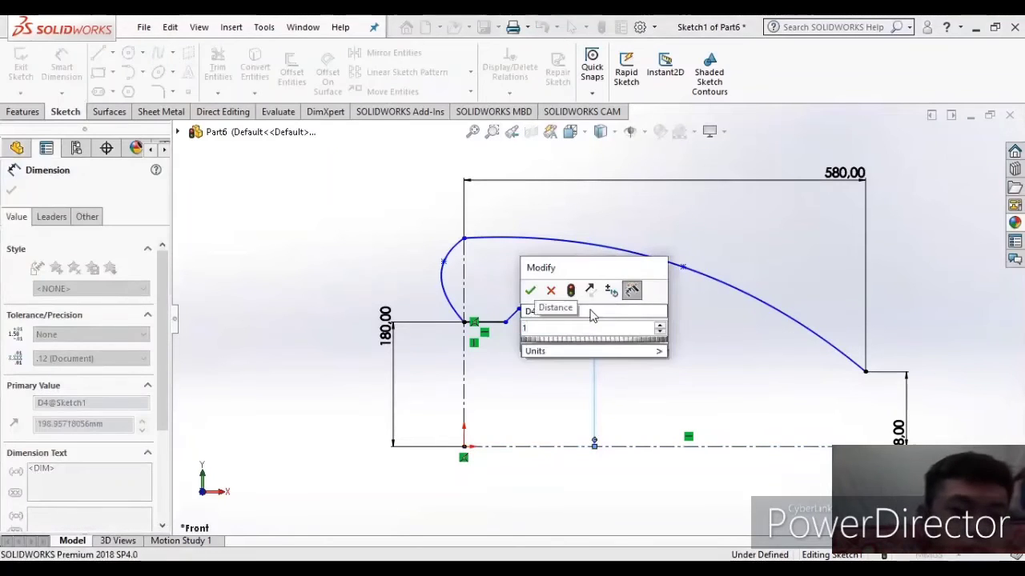
pyautogui.write('90')
pyautogui.click(530, 290)
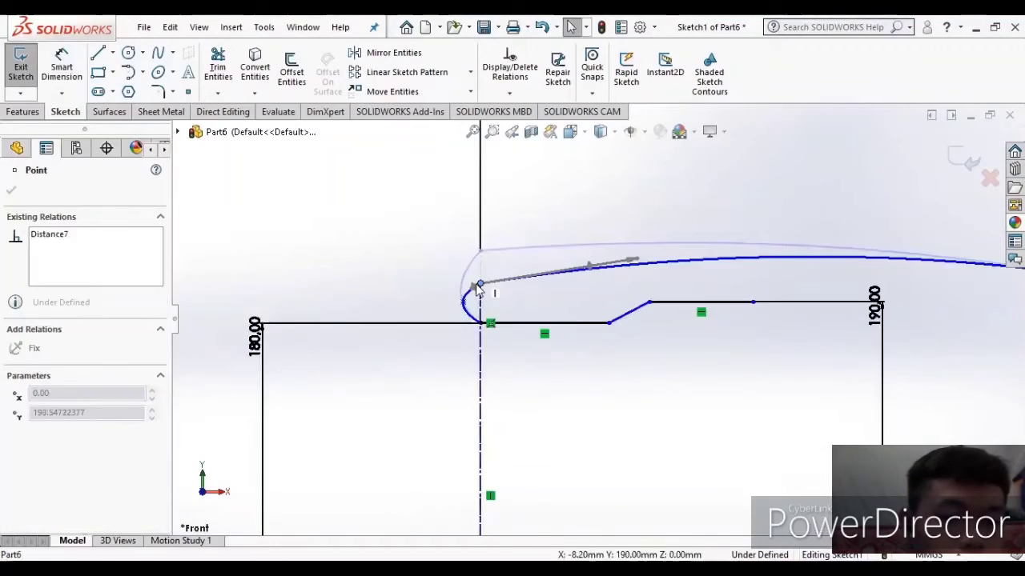
# - Lower the splines' shared endpoint to about 199 mm above the origin and the long spline's middle point to about X 266, Y 199 mm
pyautogui.moveTo(477, 288); pyautogui.dragTo(478, 285)
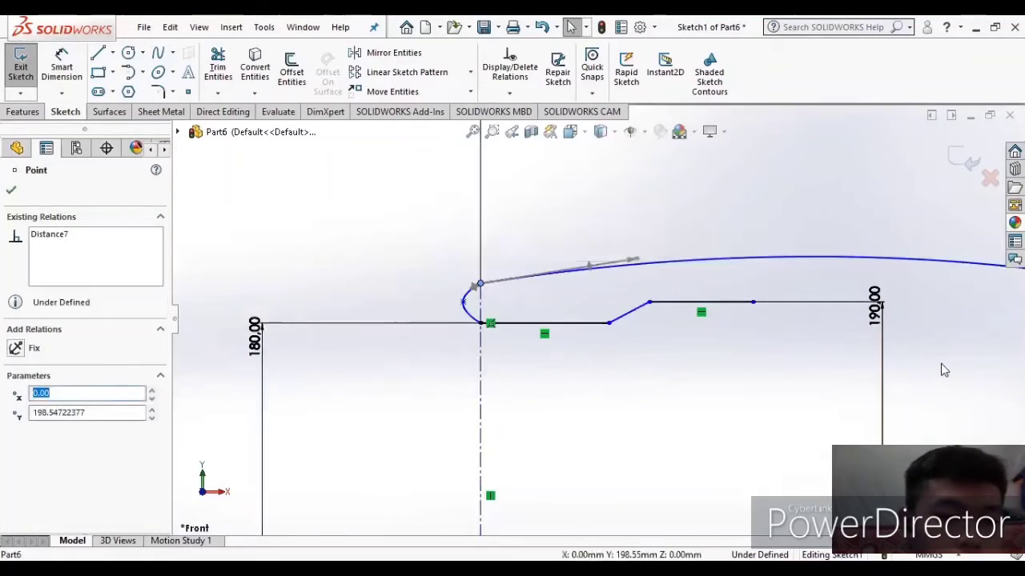
pyautogui.scroll(3, 932, 352)
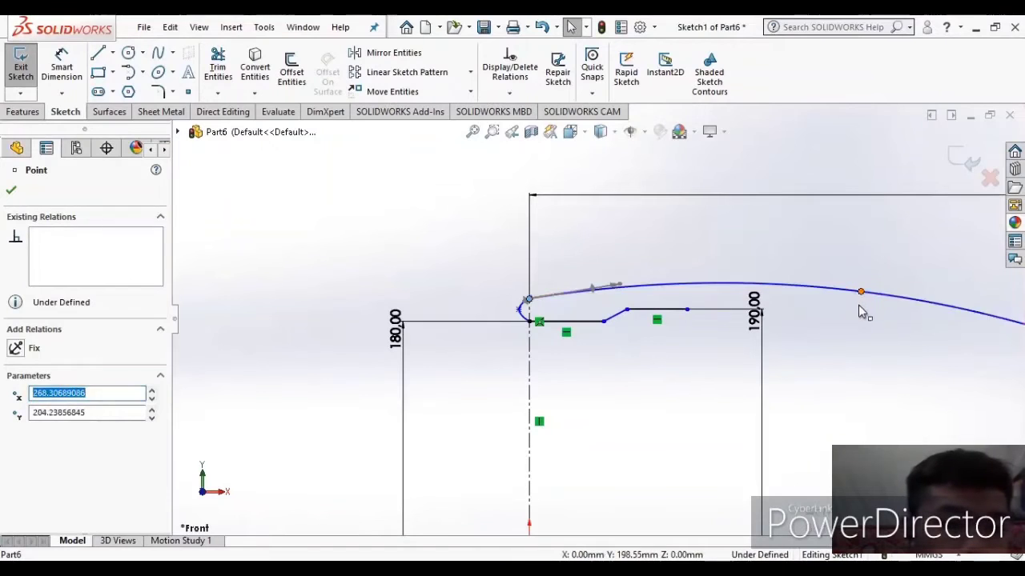
pyautogui.moveTo(857, 291); pyautogui.dragTo(853, 298)
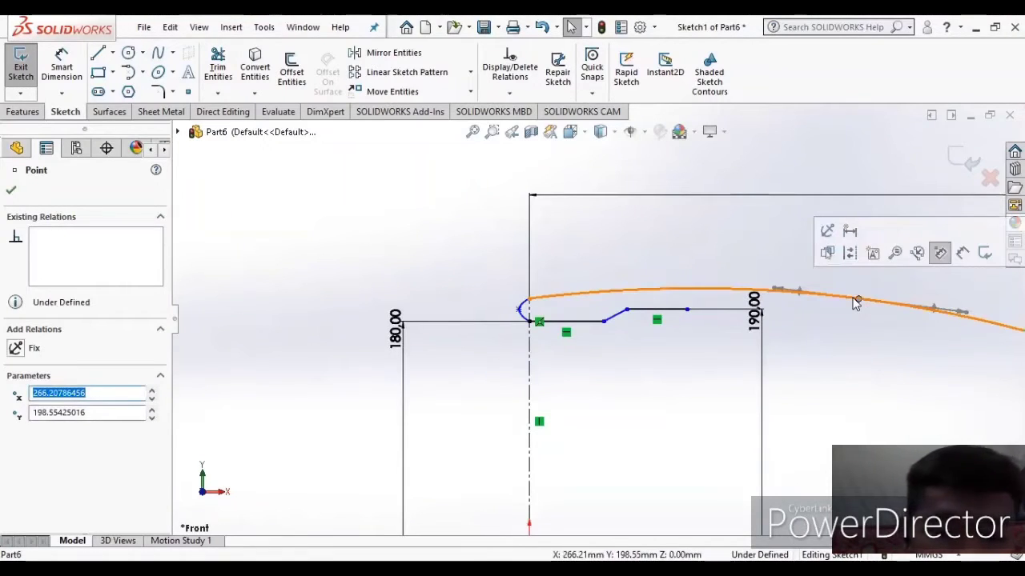
# - Dimension the length of the stepped chain's lower horizontal segment as 25 mm
pyautogui.click(61, 68)
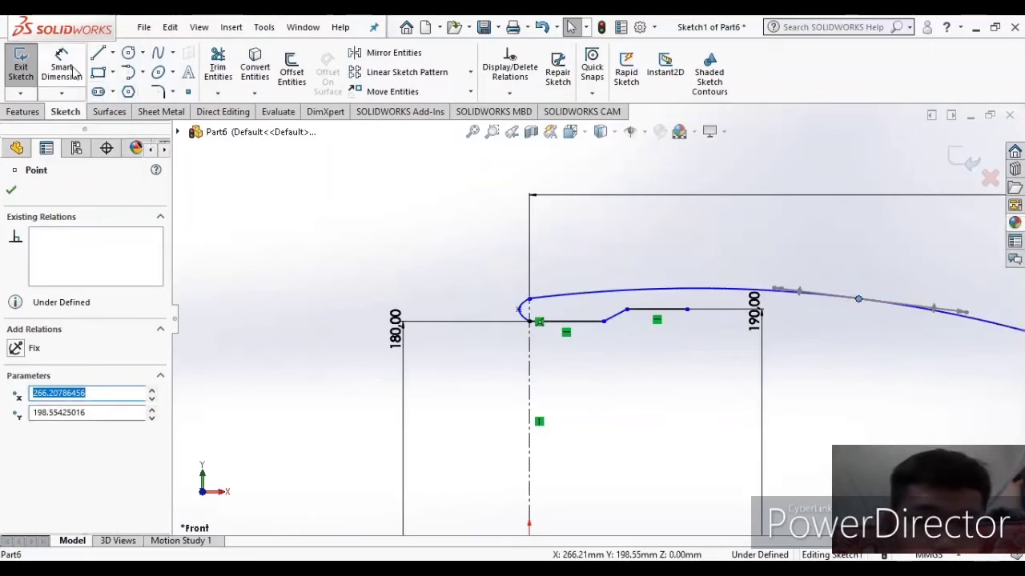
pyautogui.click(603, 321)
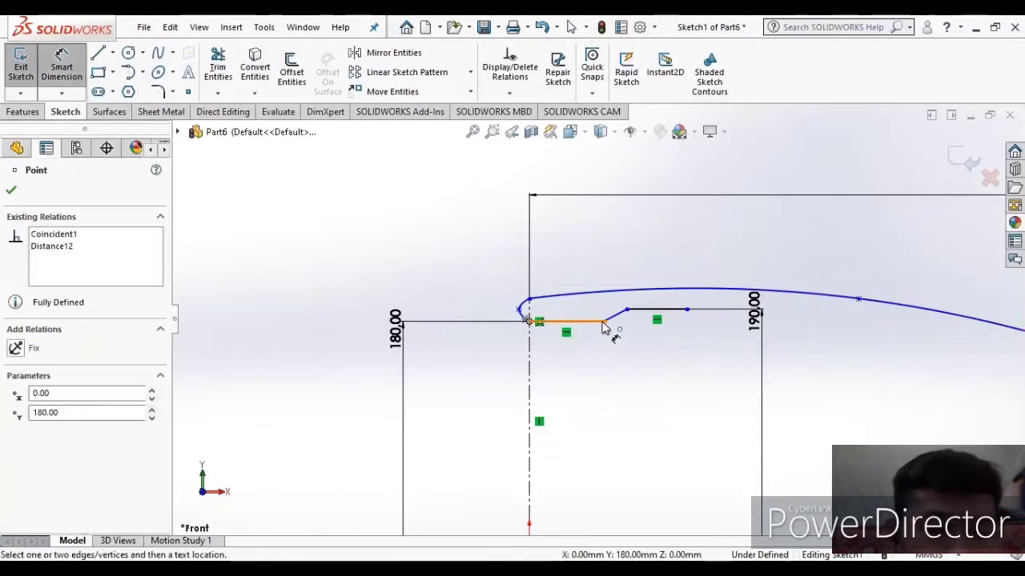
pyautogui.click(602, 358)
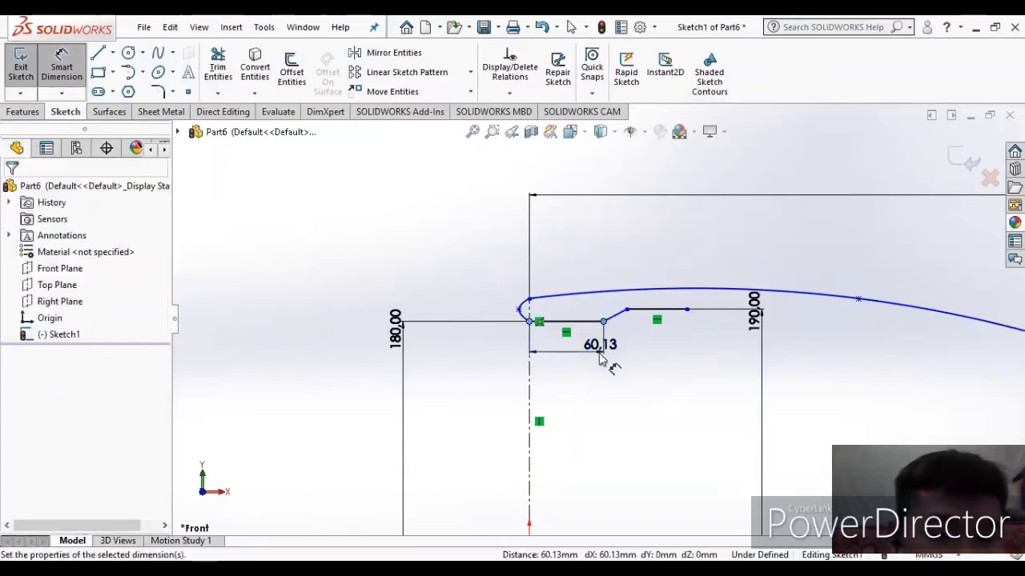
pyautogui.write('25')
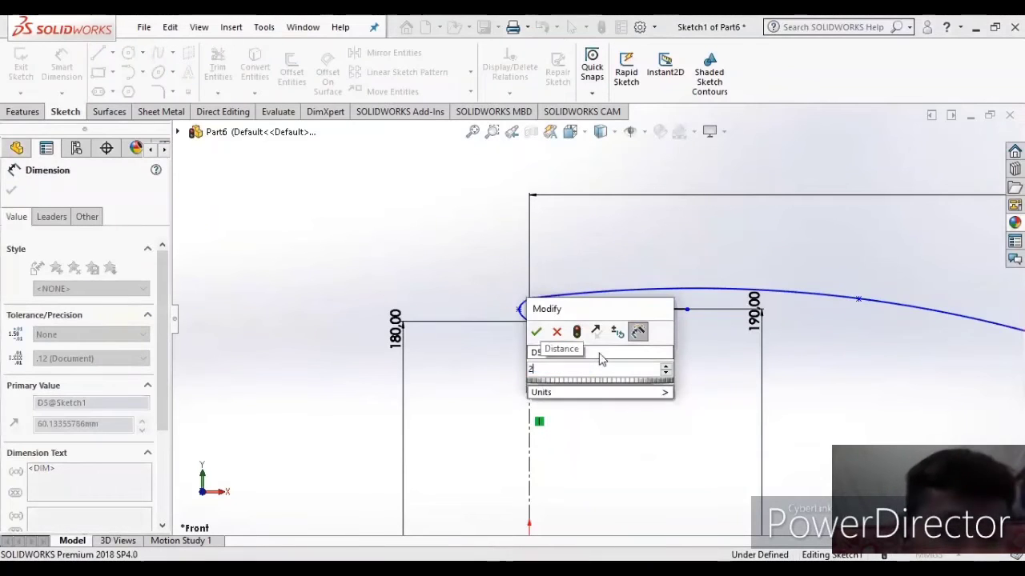
pyautogui.press('Return')
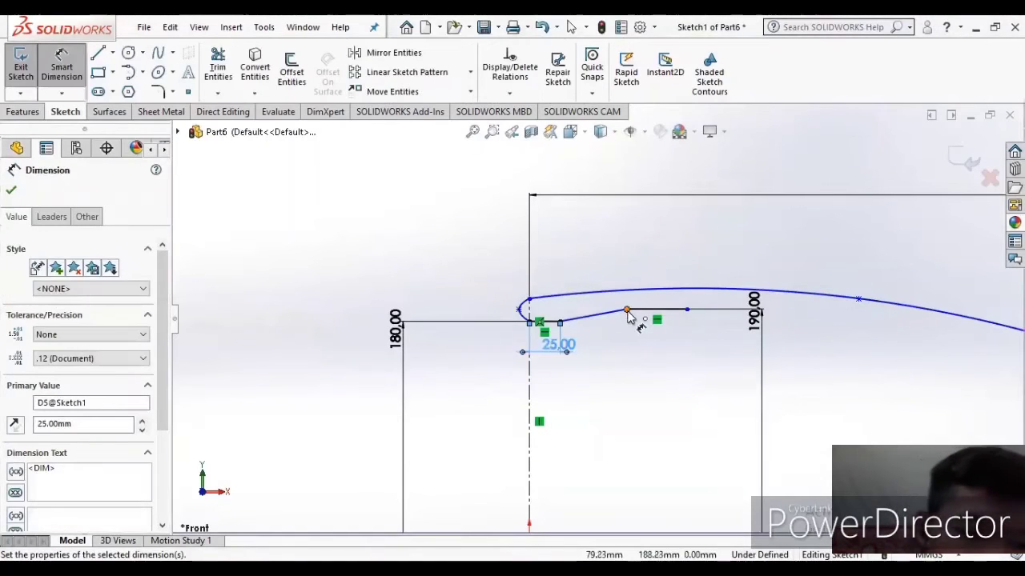
# - Dimension the length of the stepped chain's upper horizontal segment as 25 mm
pyautogui.click(686, 310)
pyautogui.click(687, 311)
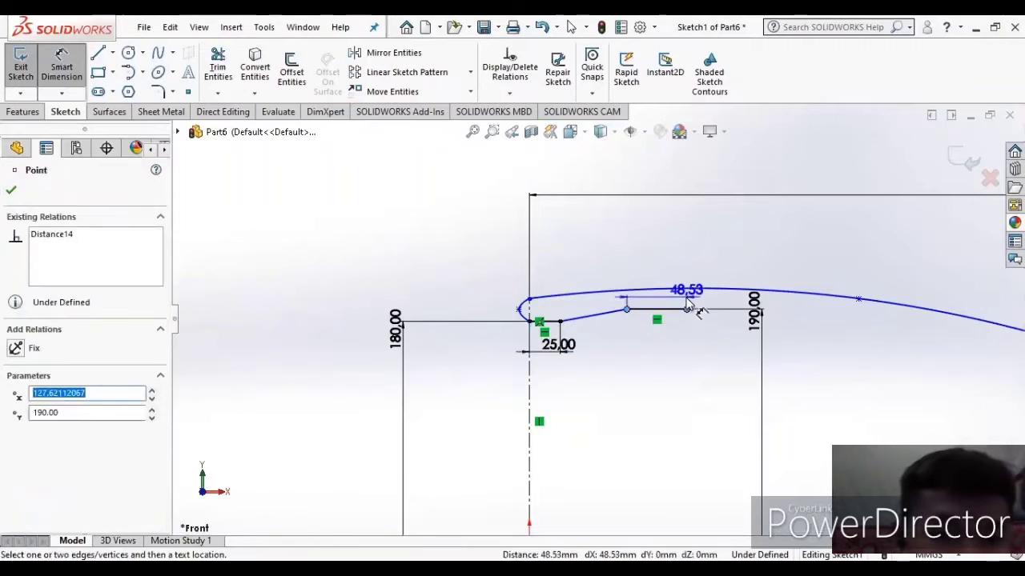
pyautogui.click(686, 306)
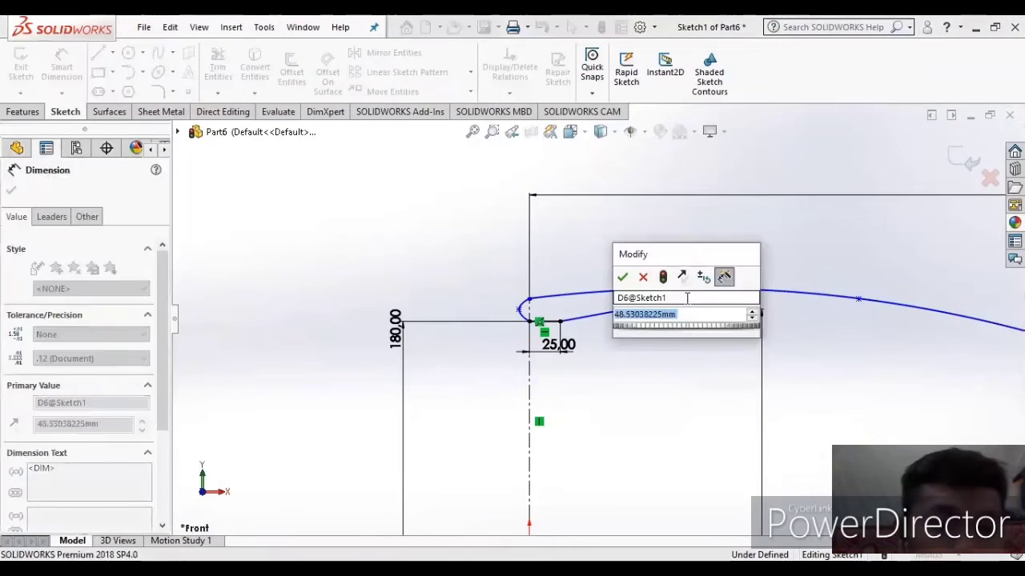
pyautogui.write('25')
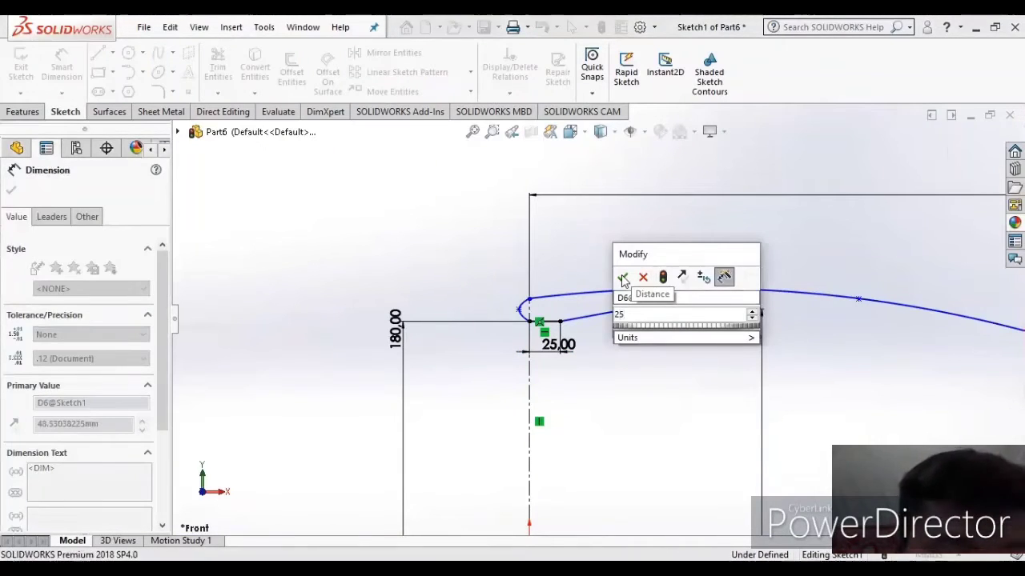
pyautogui.click(622, 277)
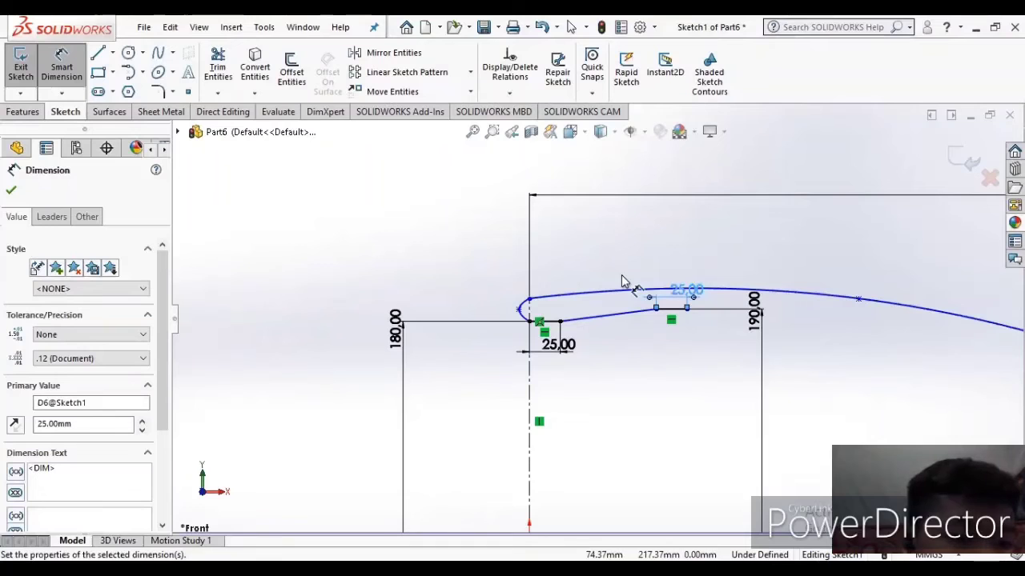
pyautogui.press('Escape')
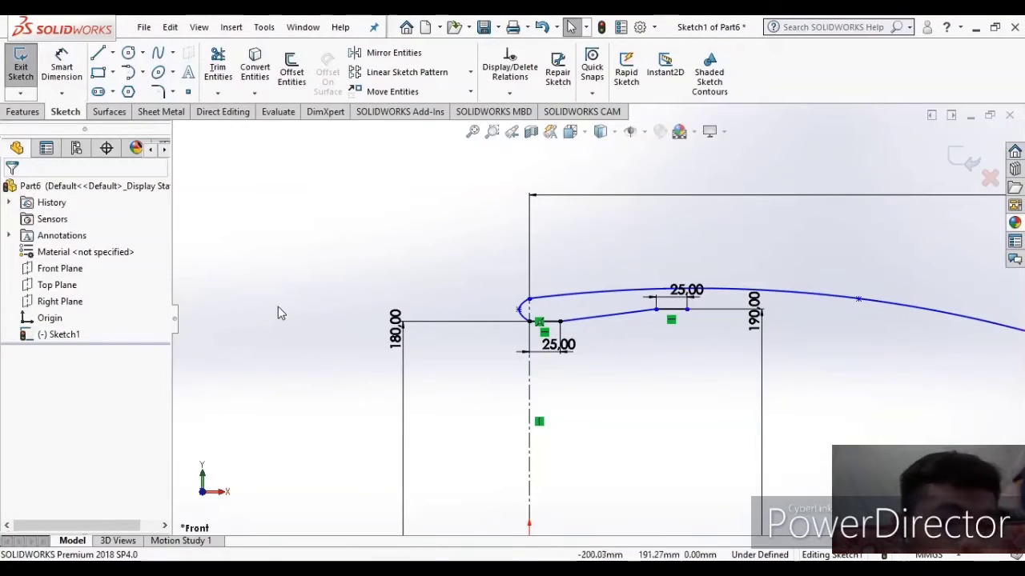
# - Create a revolved surface from the profile, turning it 360 degrees about the horizontal centerline
pyautogui.click(111, 113)
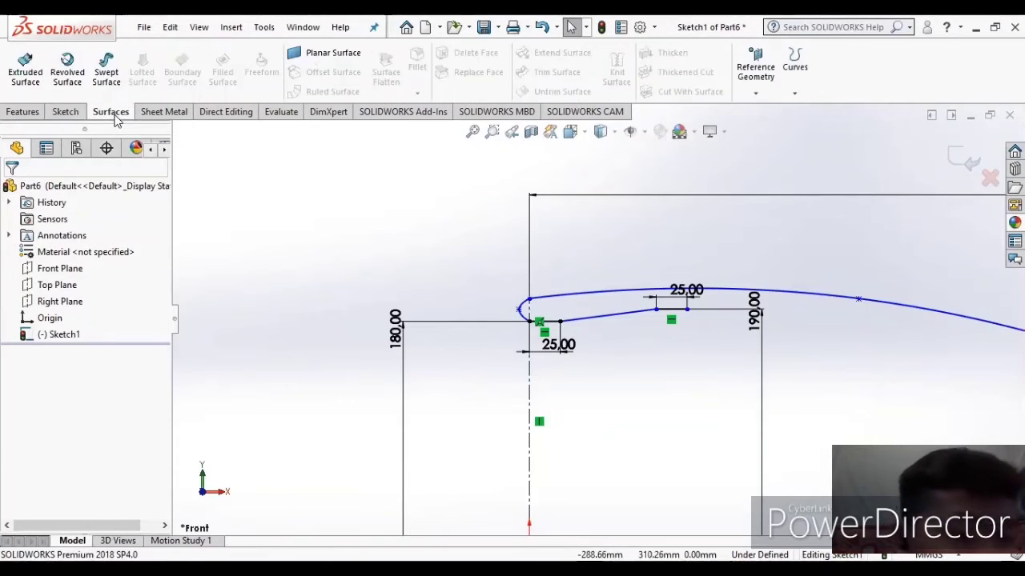
pyautogui.click(65, 72)
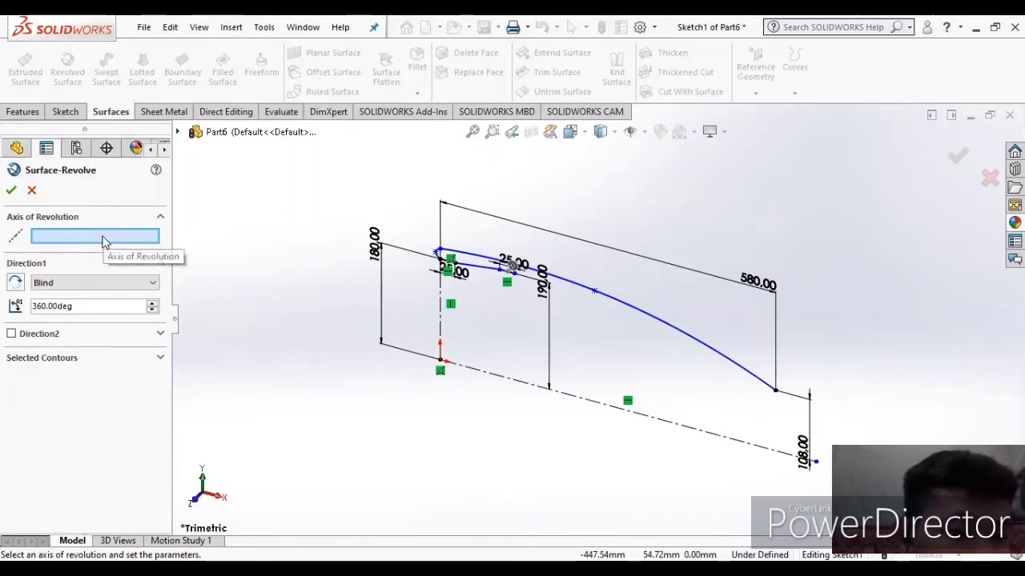
pyautogui.click(477, 374)
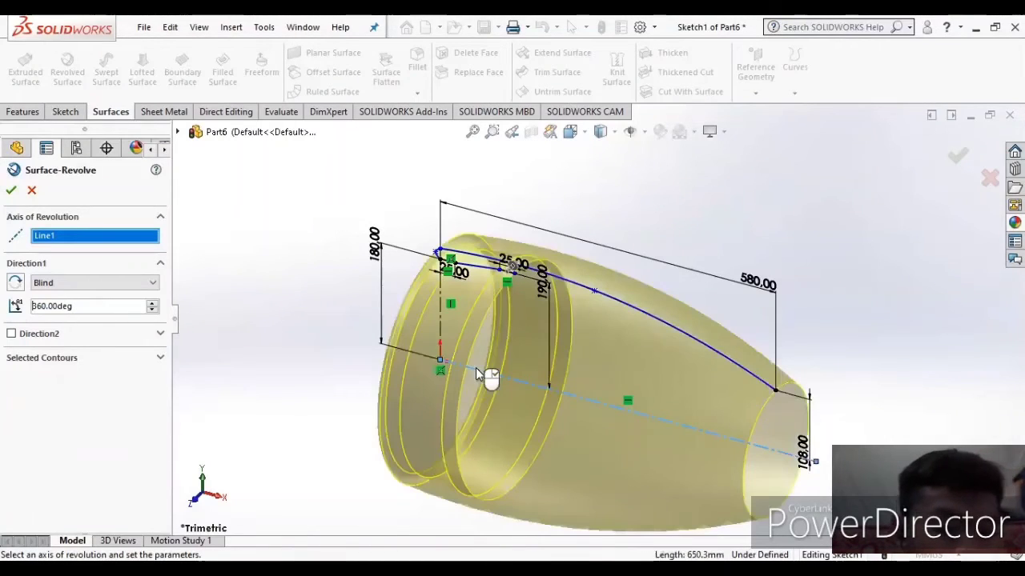
pyautogui.click(11, 191)
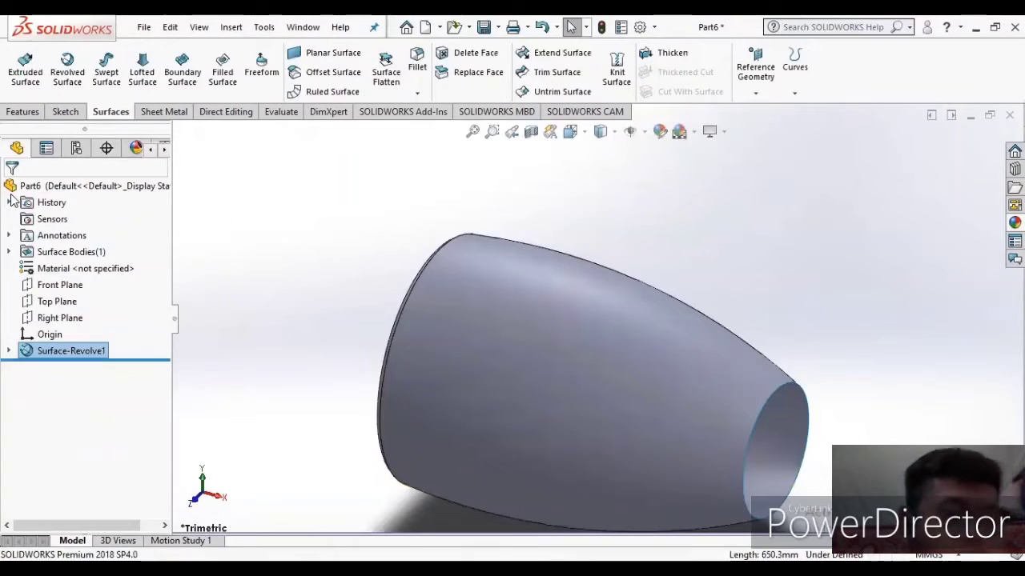
# - Thicken the revolved surface into a solid shell with a thickness of 5 mm
pyautogui.rightClick(276, 337)
pyautogui.click(235, 322)
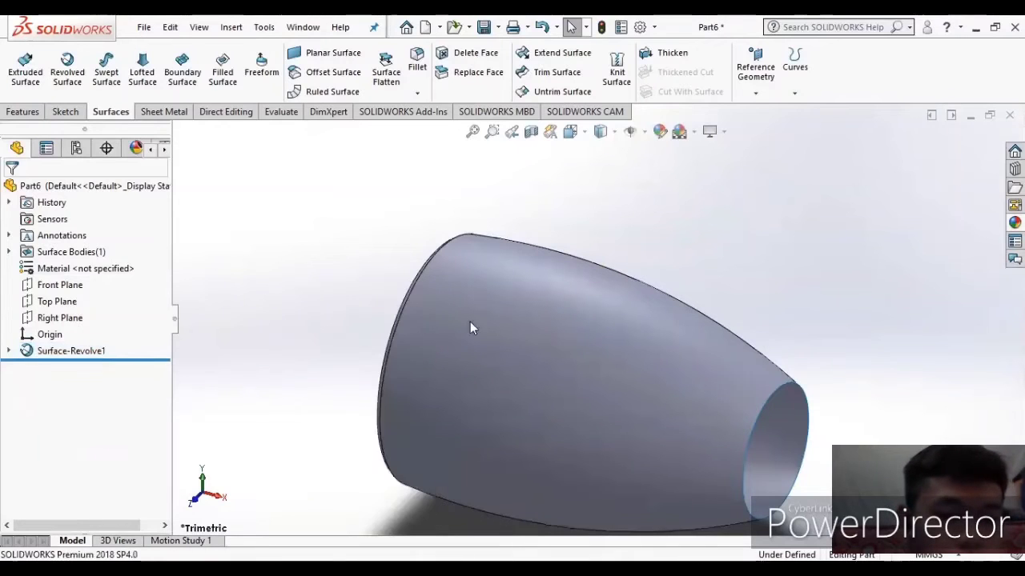
pyautogui.rightClick(815, 253)
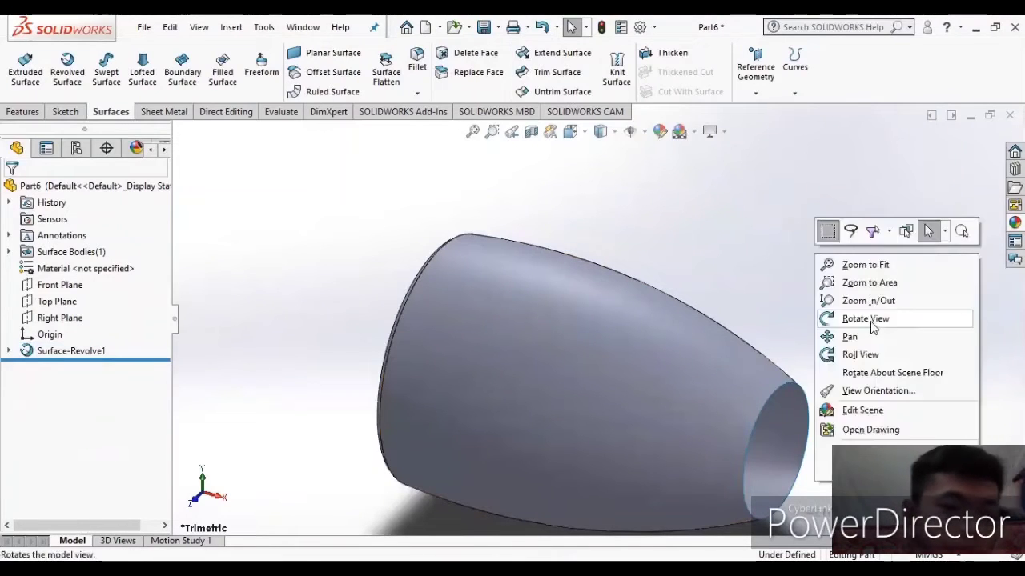
pyautogui.click(869, 325)
pyautogui.moveTo(869, 328); pyautogui.dragTo(732, 443)
pyautogui.click(208, 504)
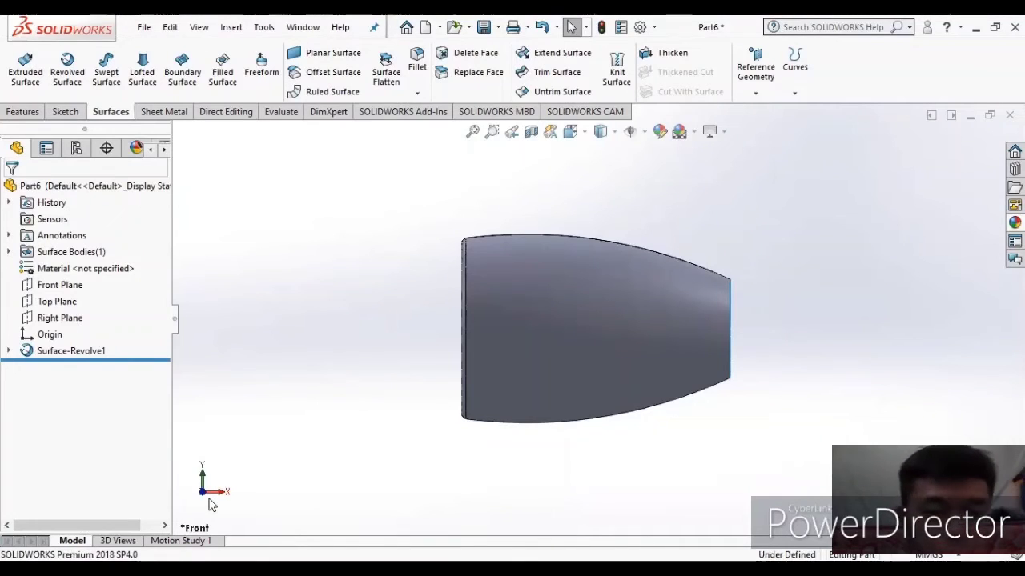
pyautogui.click(671, 53)
pyautogui.doubleClick(36, 293)
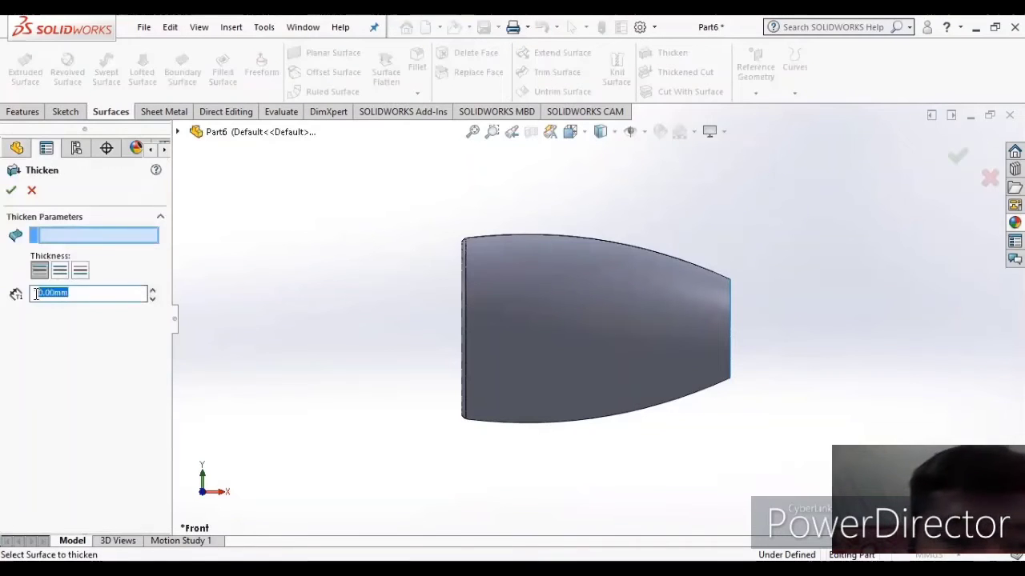
pyautogui.write('5')
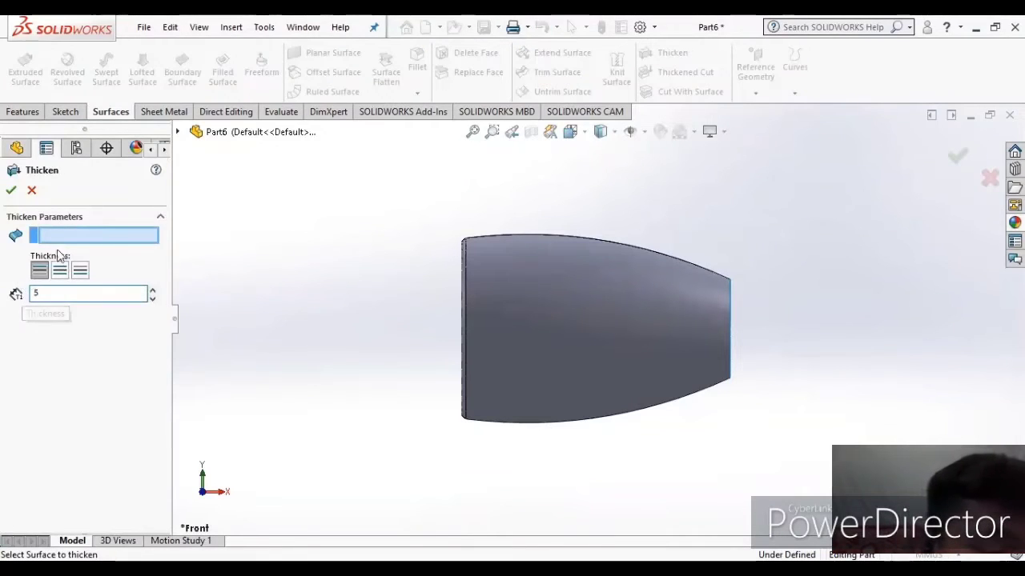
pyautogui.click(8, 194)
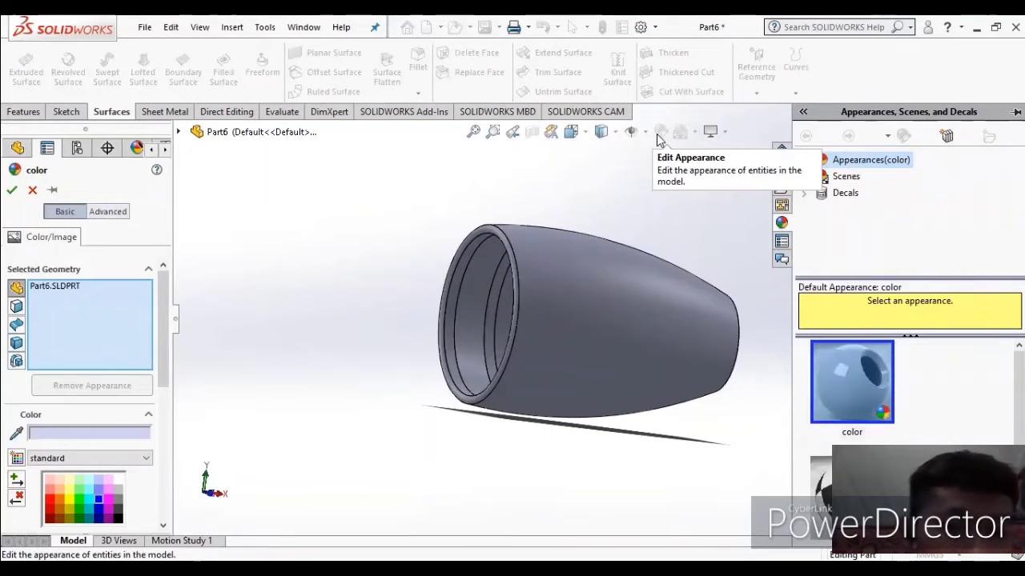
# - Set the whole part's appearance color to white (RGB 255, 255, 255) and apply the Plain White scene
pyautogui.click(118, 482)
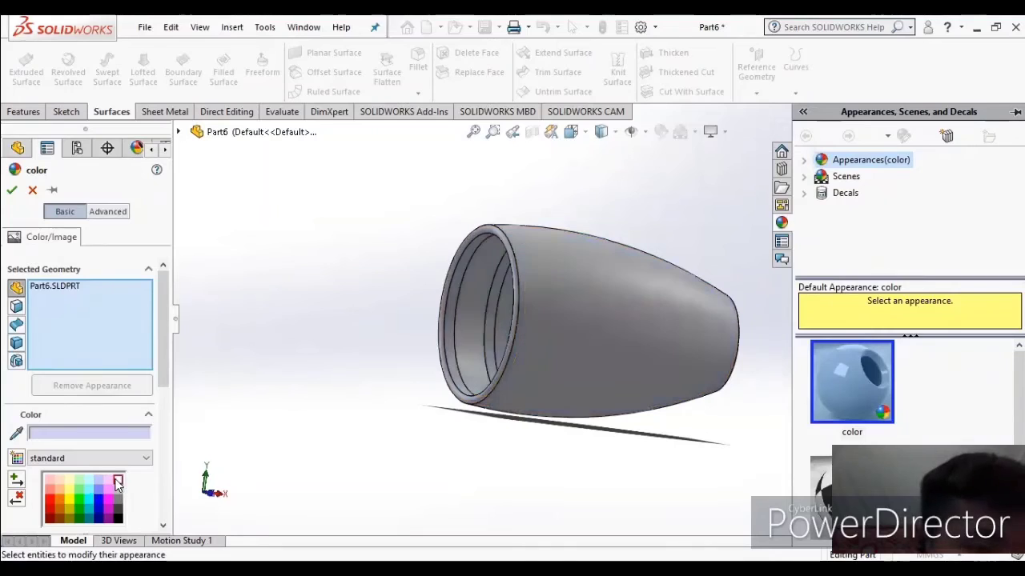
pyautogui.scroll(-3, 118, 428)
pyautogui.scroll(-2, 116, 426)
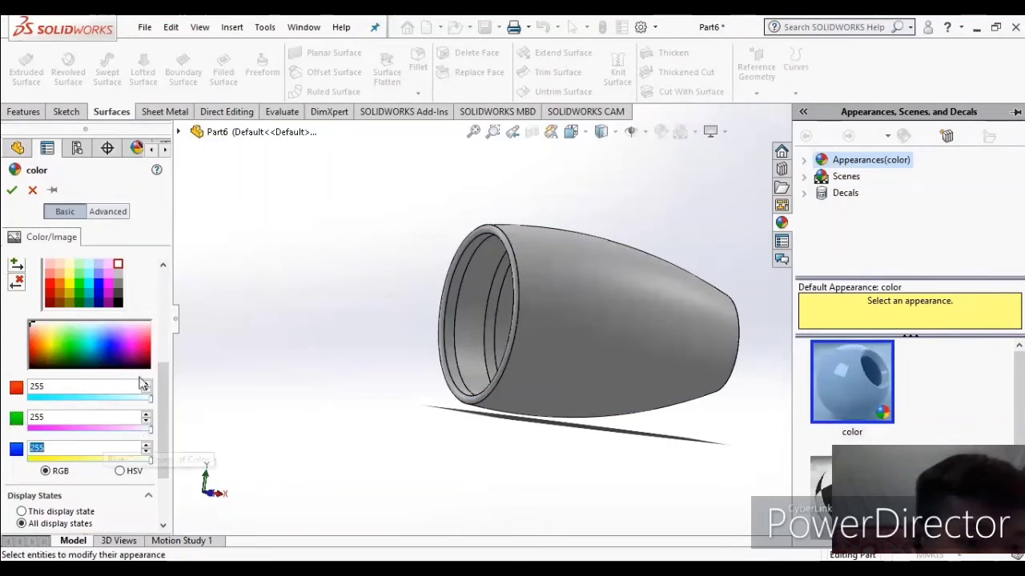
pyautogui.scroll(4, 112, 452)
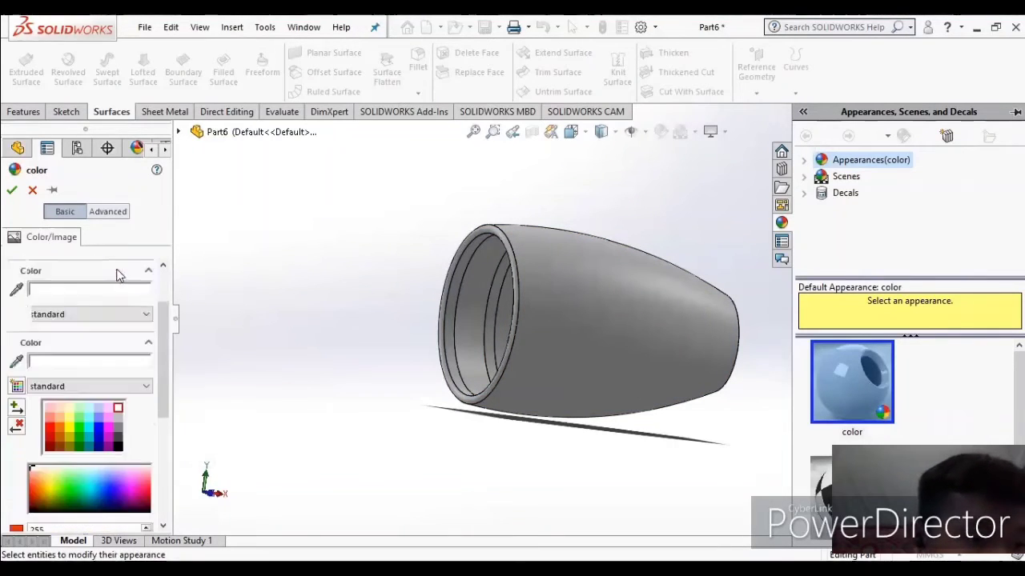
pyautogui.click(12, 192)
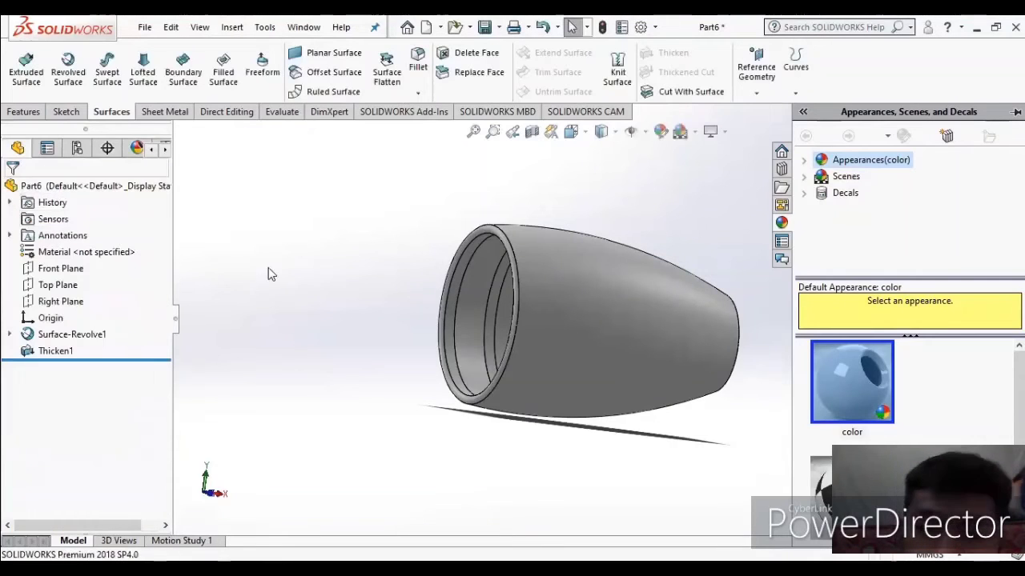
pyautogui.click(709, 131)
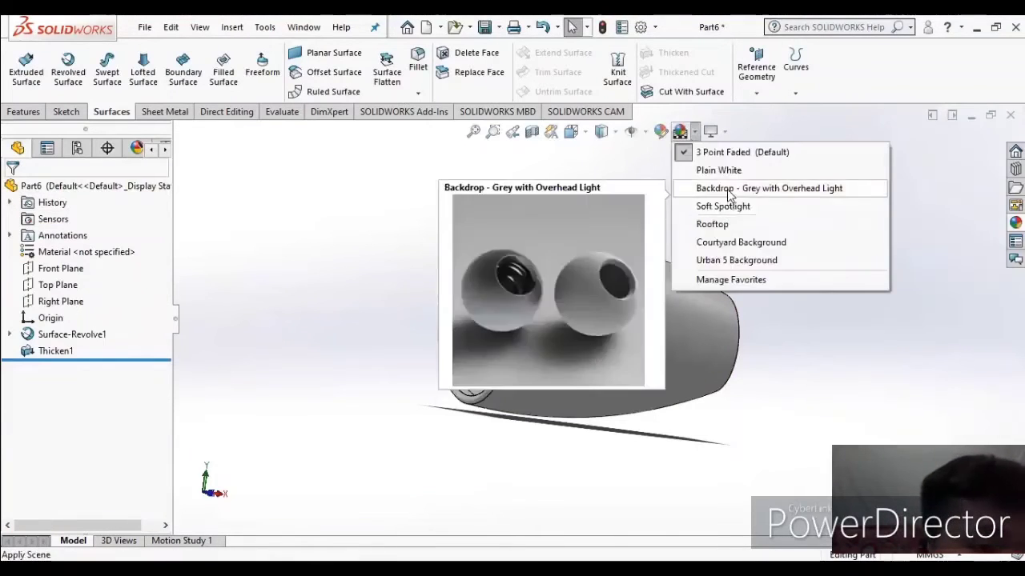
pyautogui.click(730, 189)
# - Create a reference plane parallel to the Front Plane at an offset of 250 mm
pyautogui.click(58, 276)
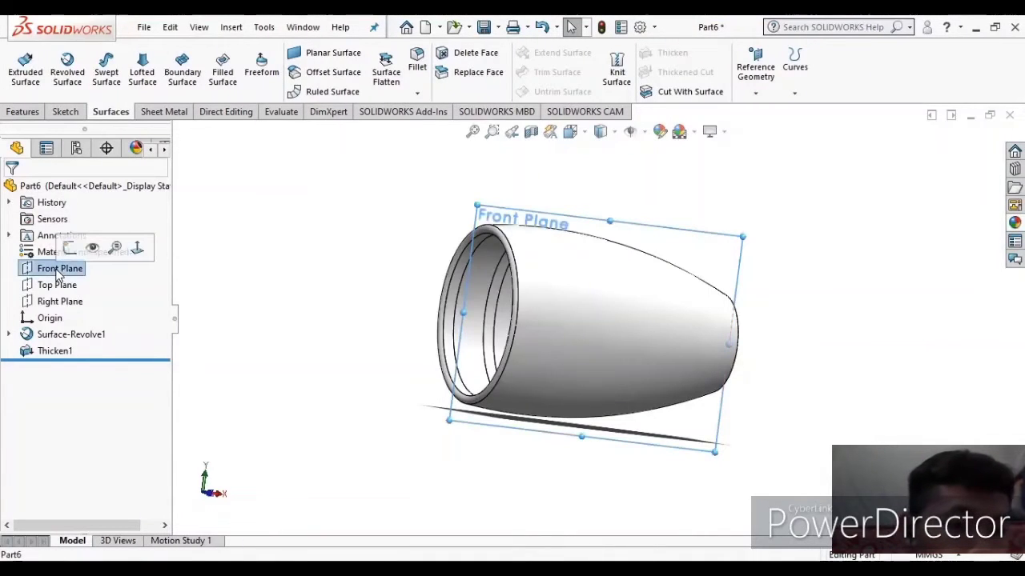
pyautogui.click(23, 113)
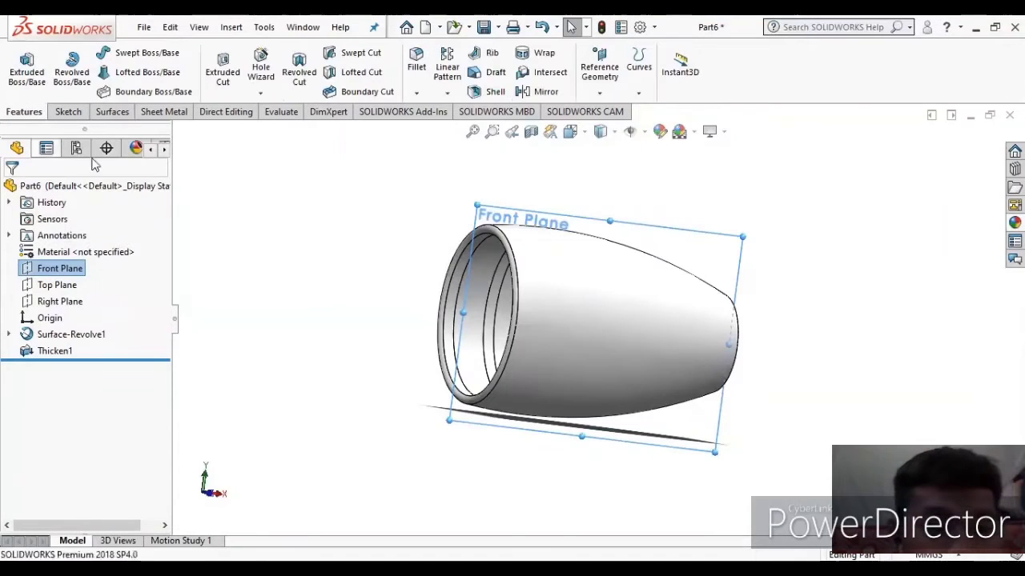
pyautogui.click(581, 134)
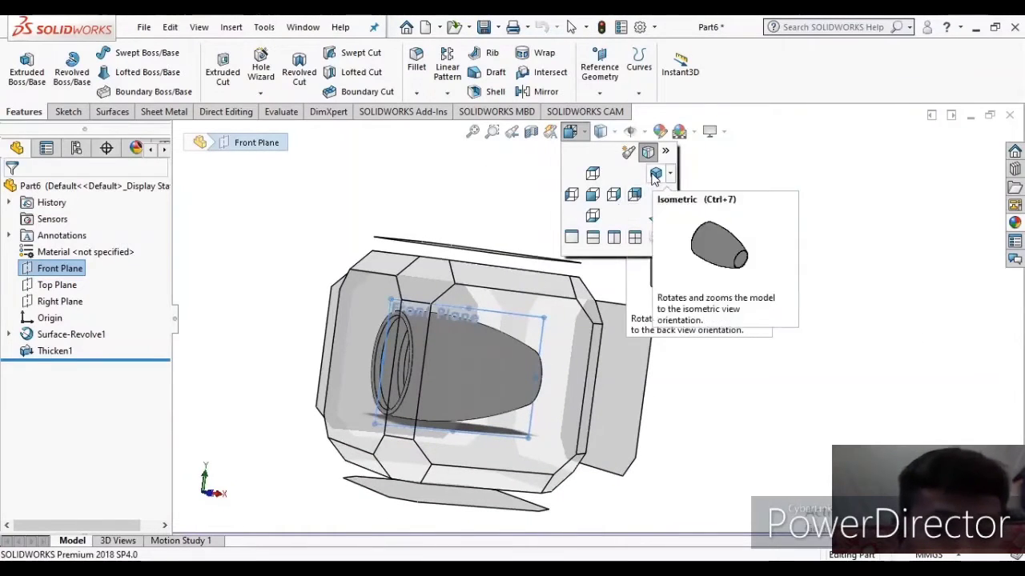
pyautogui.click(656, 174)
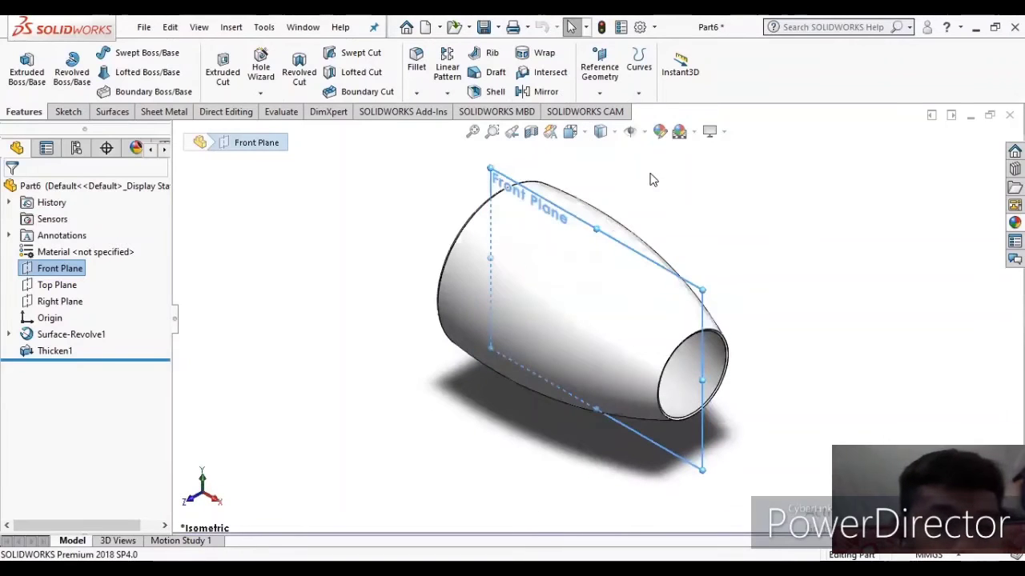
pyautogui.click(602, 92)
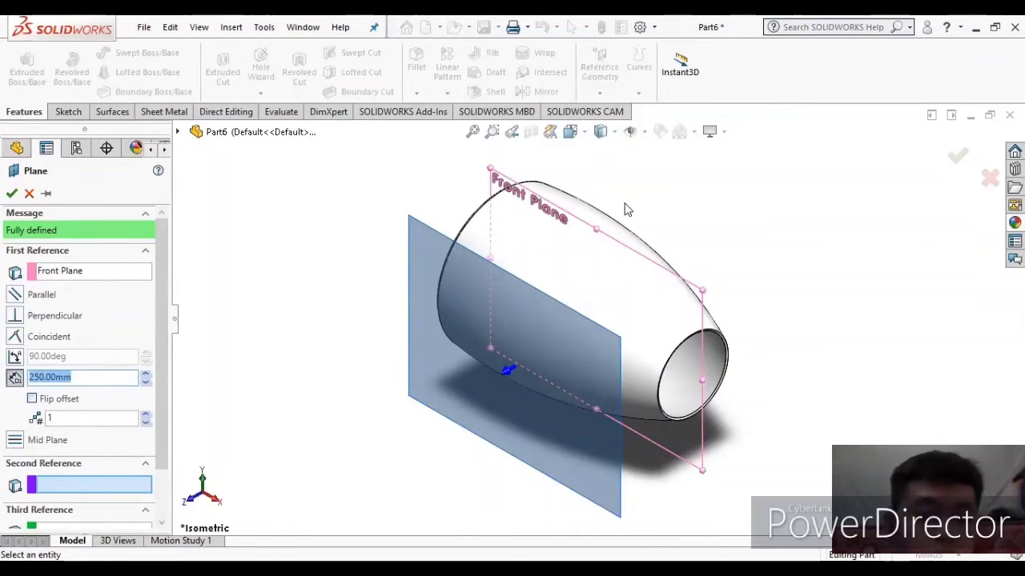
pyautogui.click(12, 195)
# - Start a sketch on the new offset plane and draw a horizontal centerline about 414 mm long above the origin
pyautogui.click(68, 111)
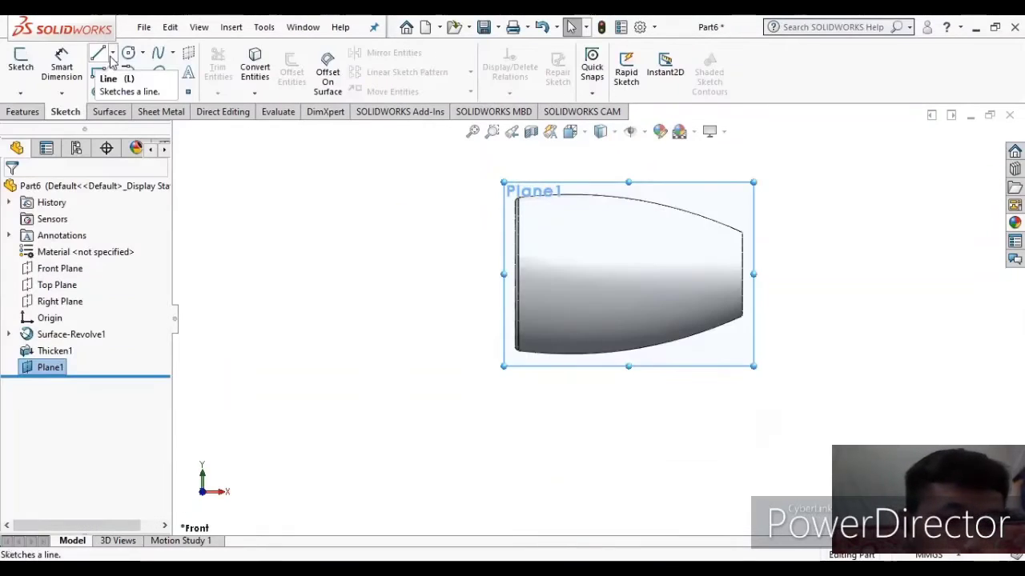
pyautogui.click(112, 52)
pyautogui.click(124, 87)
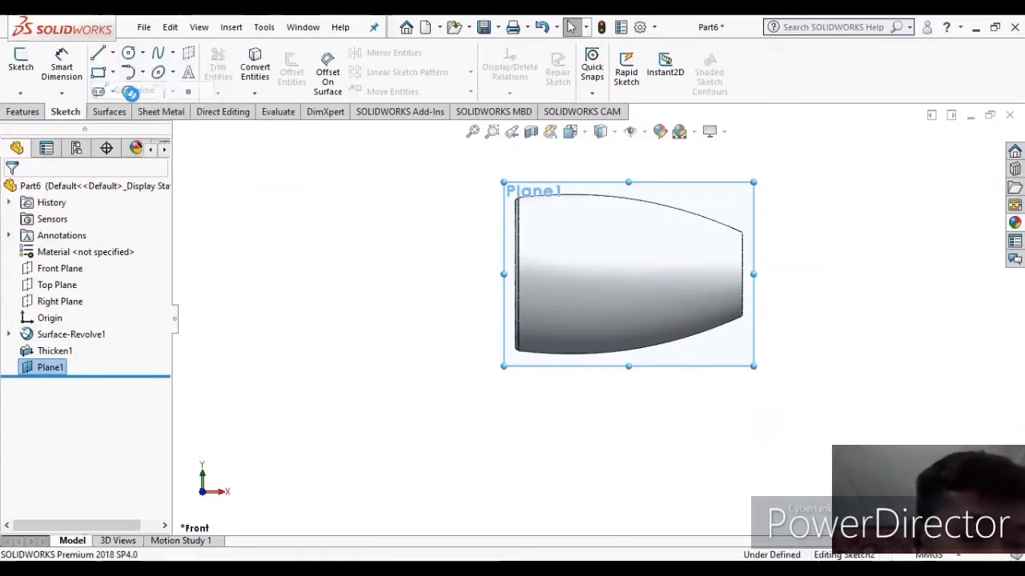
pyautogui.click(535, 253)
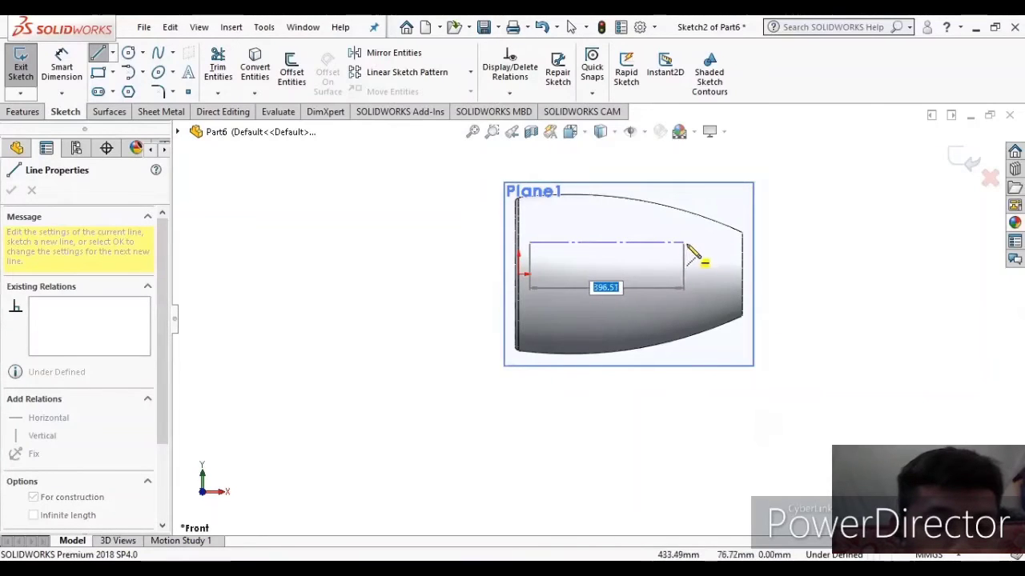
pyautogui.click(689, 242)
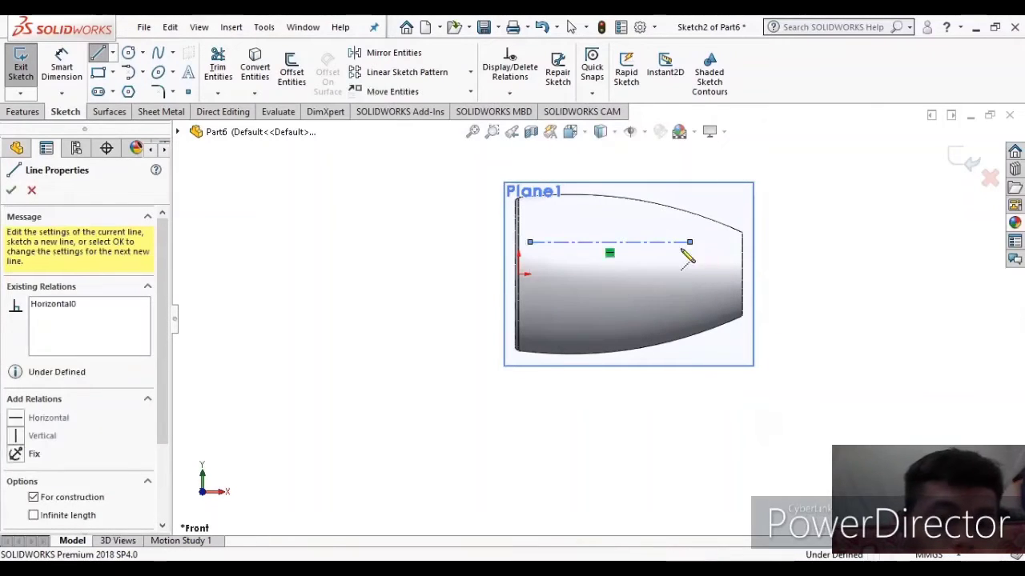
pyautogui.rightClick(623, 251)
pyautogui.click(660, 253)
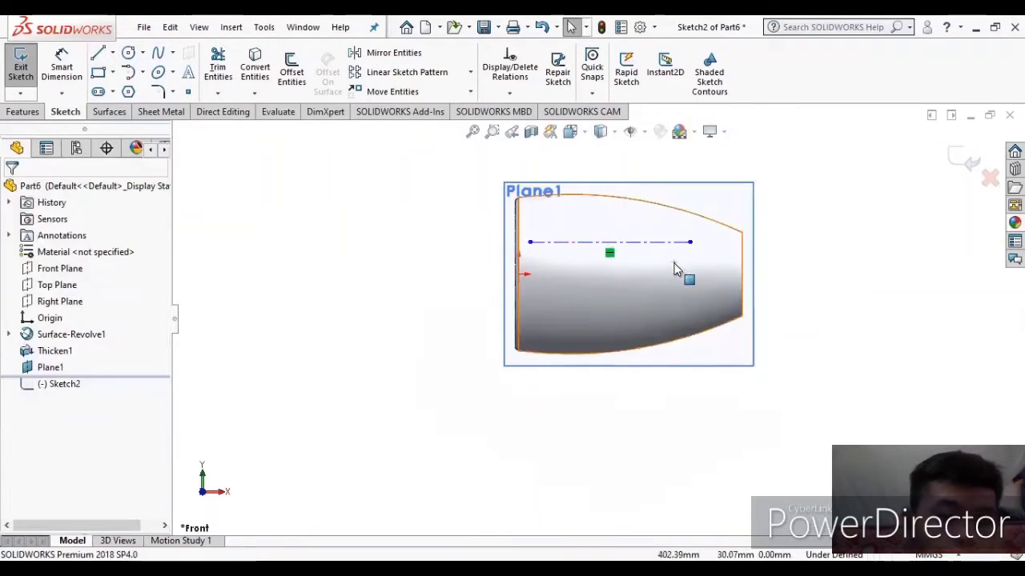
# - Draw a second horizontal centerline of matching length about 42 mm below the origin, with its ends aligned under the first
pyautogui.click(113, 53)
pyautogui.click(132, 87)
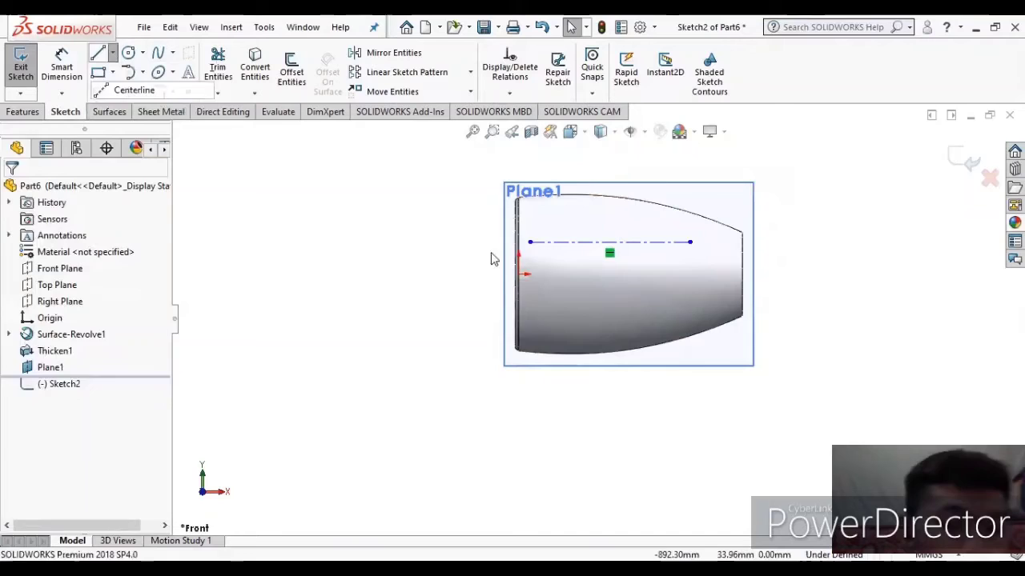
pyautogui.click(531, 292)
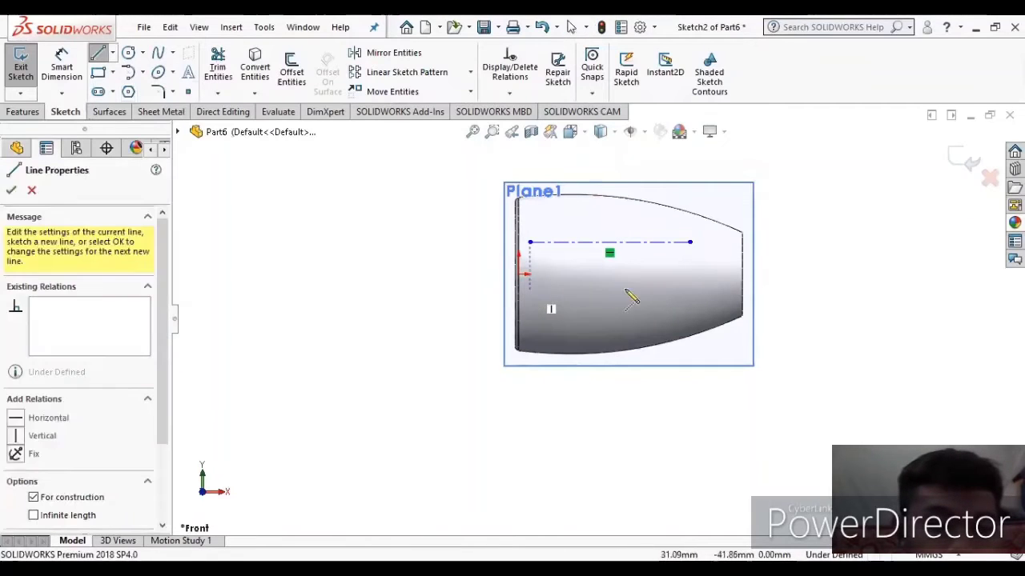
pyautogui.click(693, 290)
pyautogui.rightClick(695, 292)
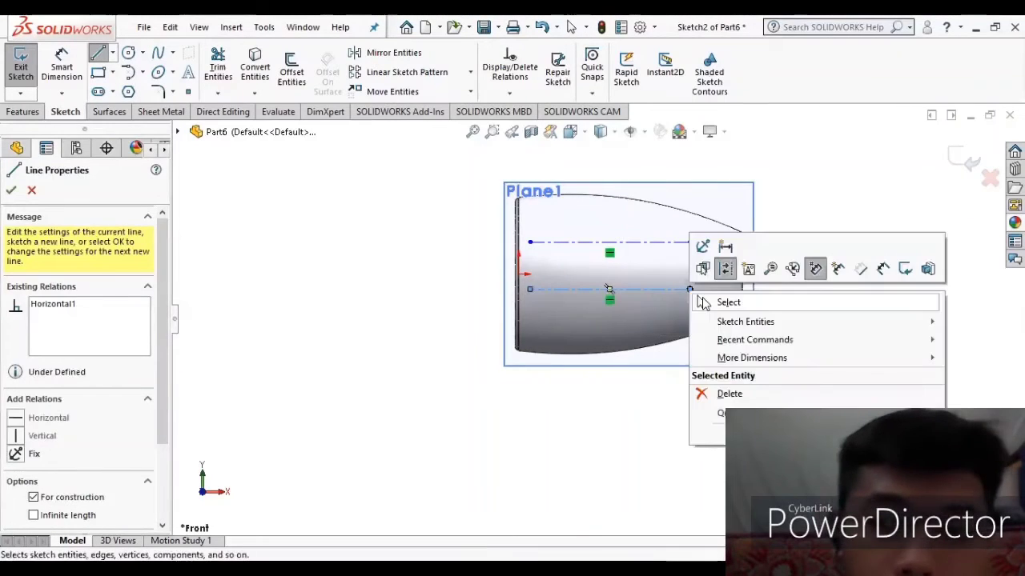
pyautogui.click(700, 297)
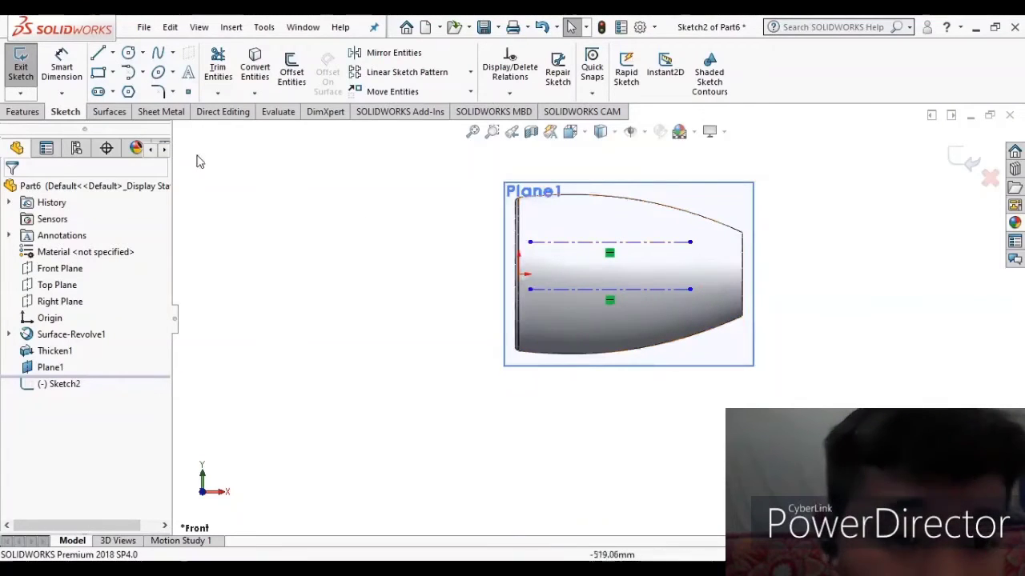
# - Add the sketch text INDONESIA along the upper centerline
pyautogui.click(188, 73)
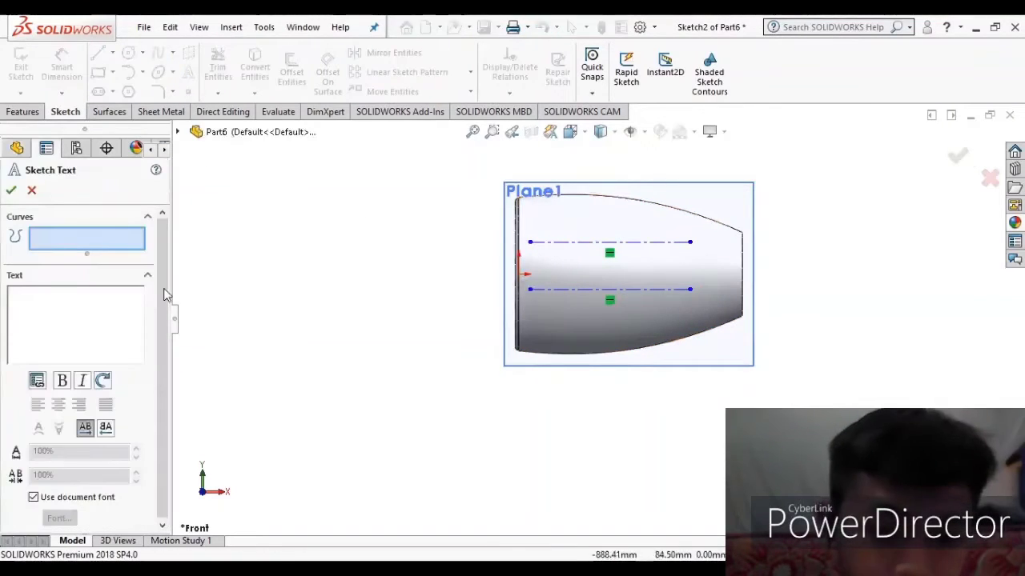
pyautogui.click(549, 245)
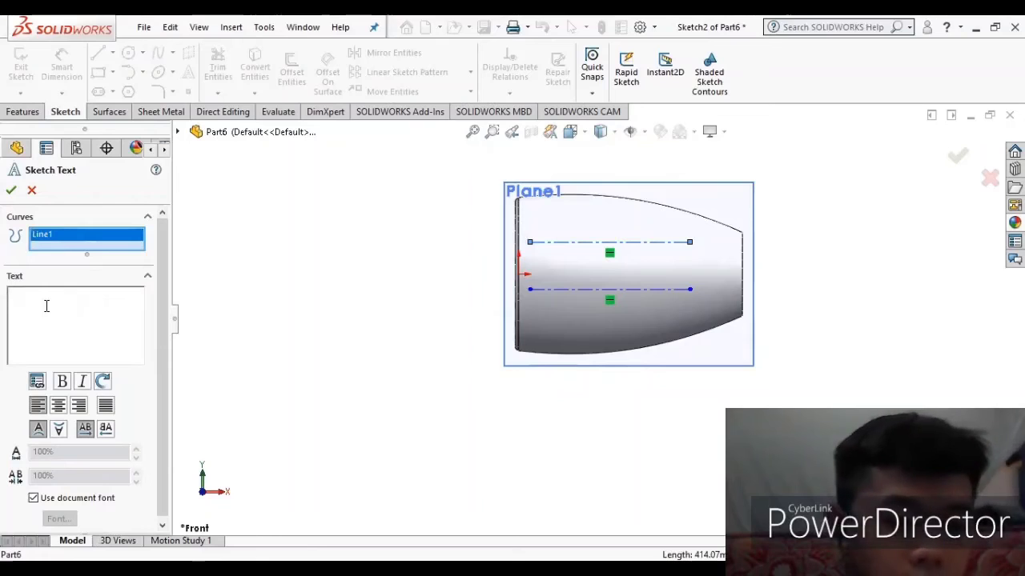
pyautogui.write('INDONESIA')
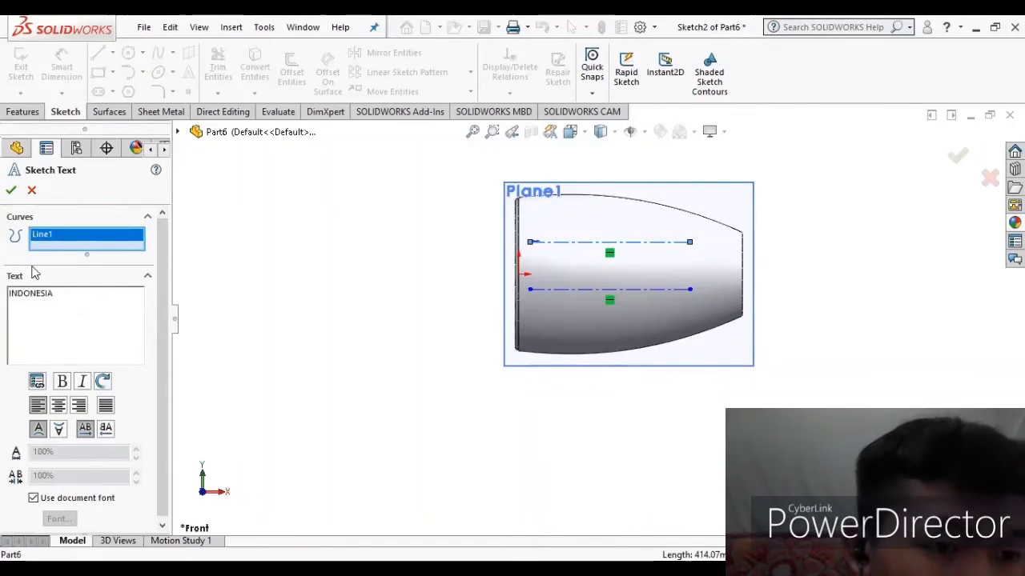
# - Override the document font for the INDONESIA text with Century Gothic Bold at a height of 50 mm
pyautogui.click(33, 498)
pyautogui.click(35, 499)
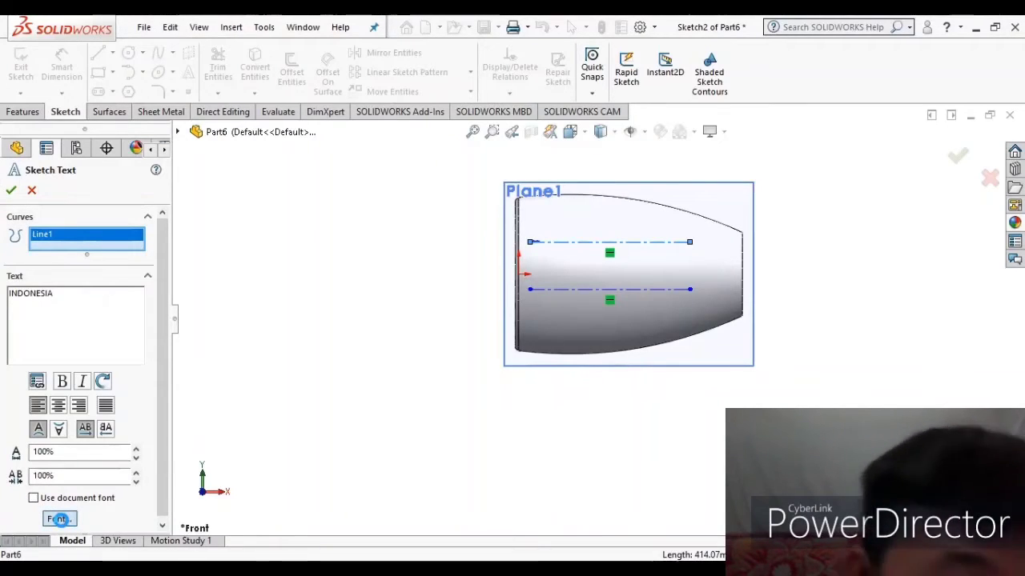
pyautogui.click(459, 263)
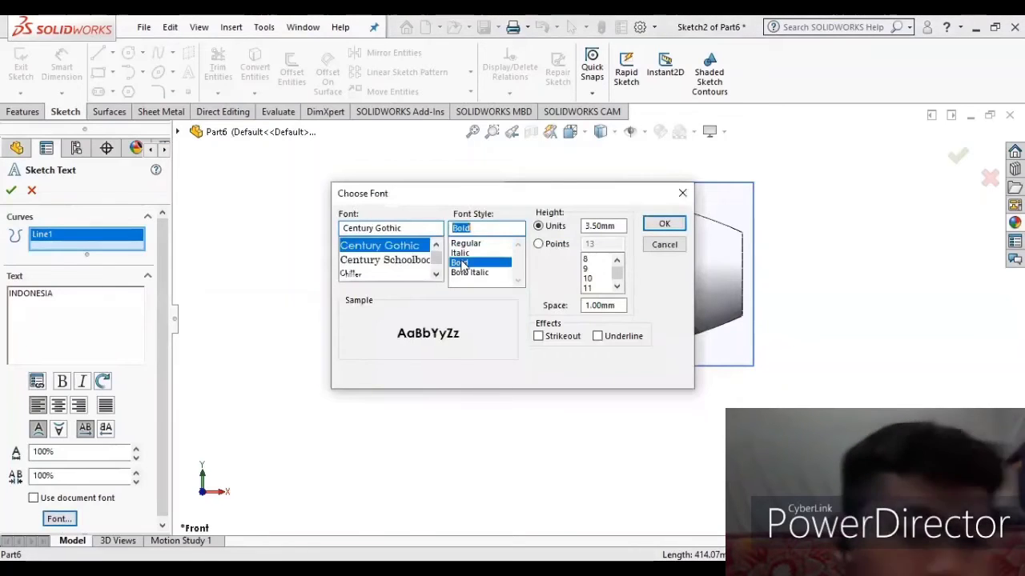
pyautogui.doubleClick(617, 227)
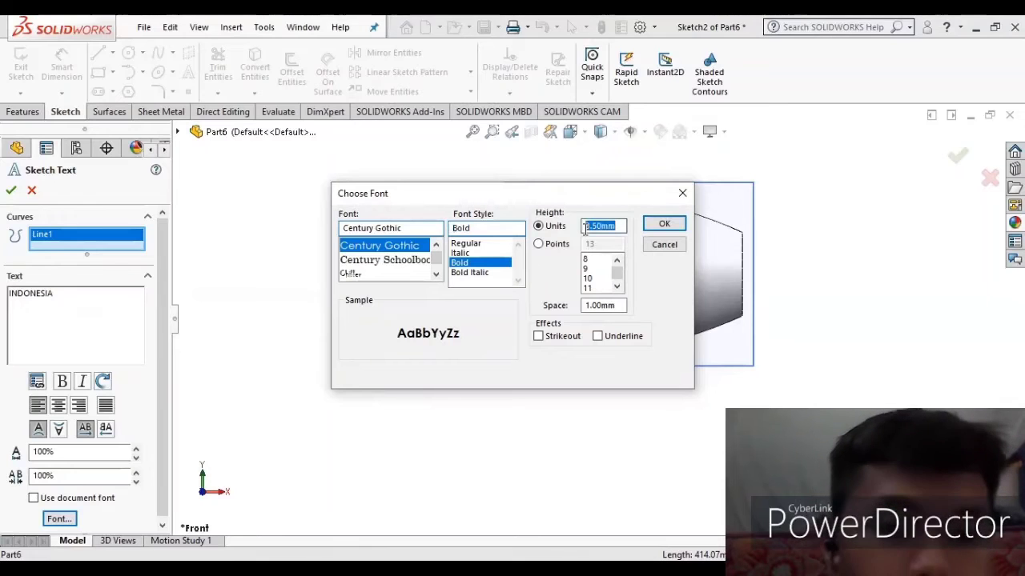
pyautogui.write('50')
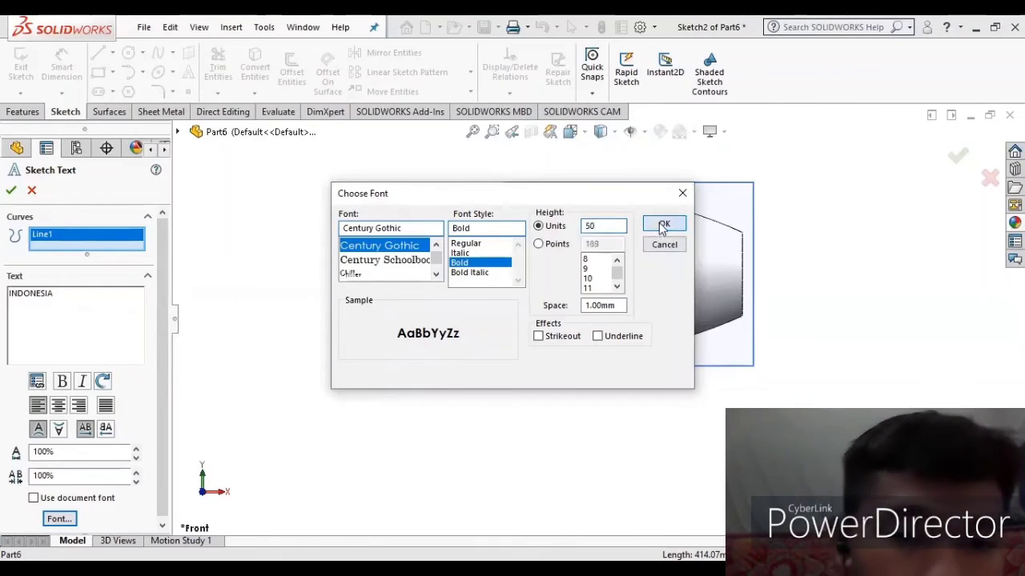
pyautogui.click(661, 225)
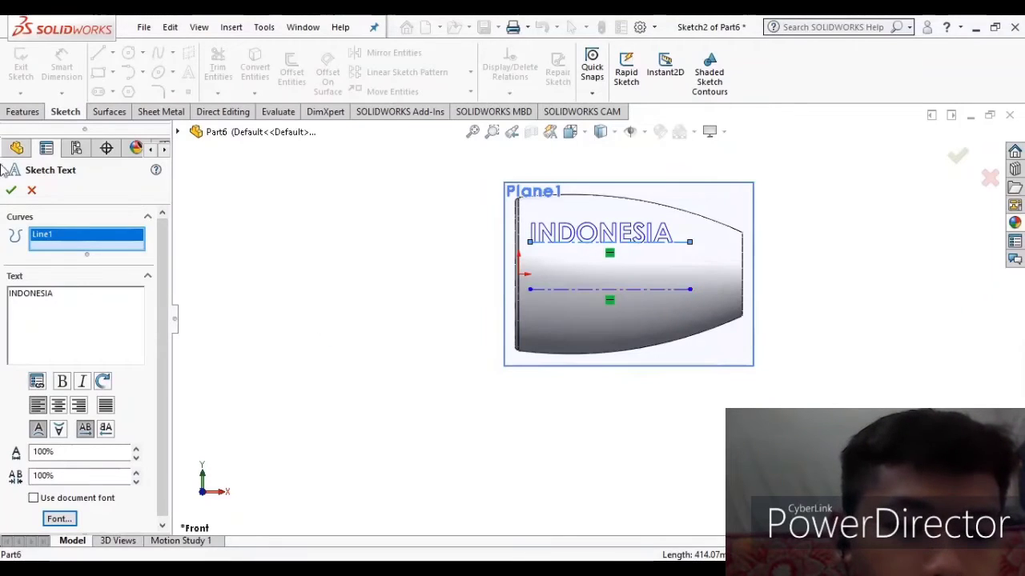
pyautogui.click(10, 189)
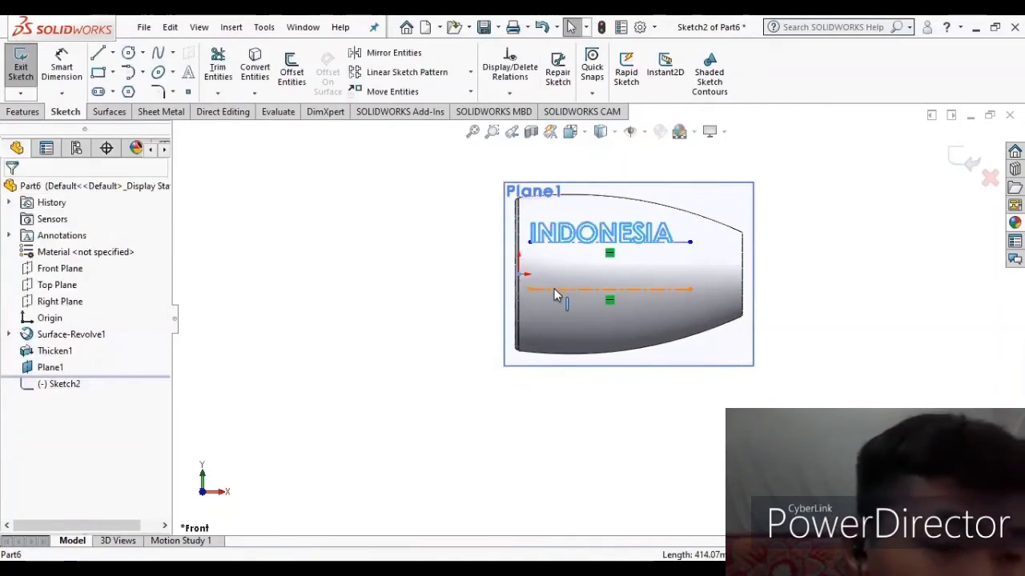
# - Add the sketch text AIRLINES along the lower centerline
pyautogui.click(188, 72)
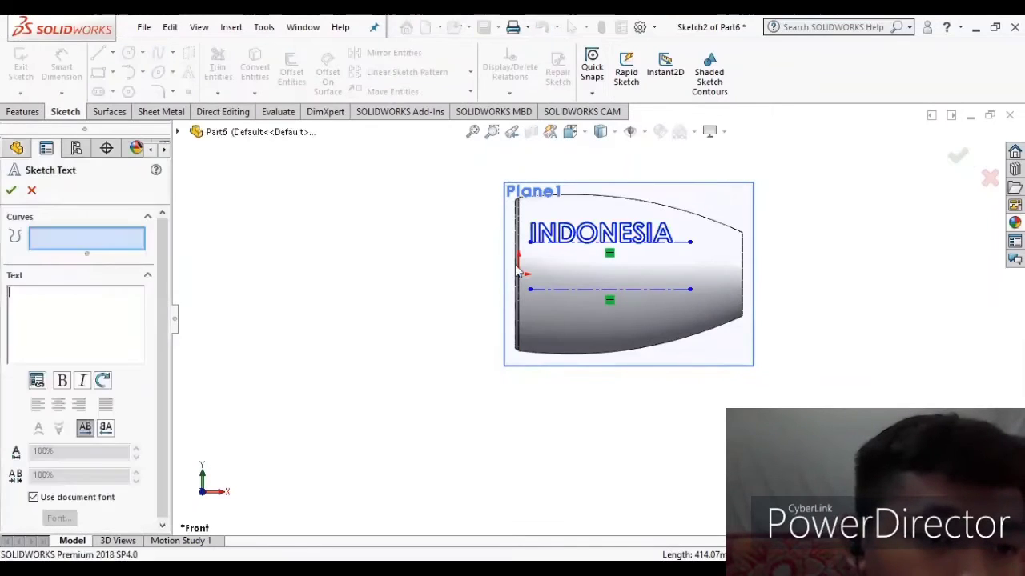
pyautogui.click(550, 288)
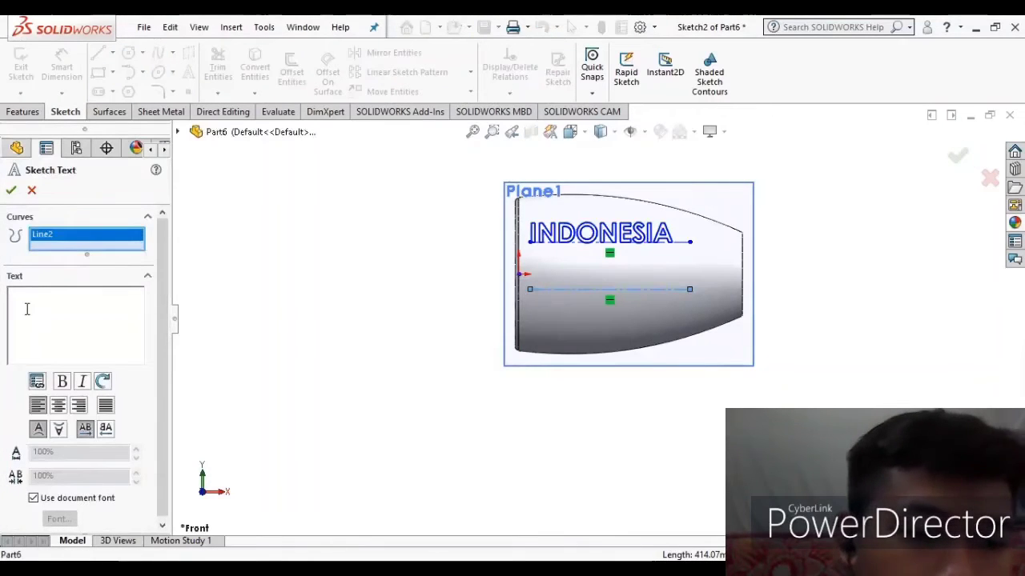
pyautogui.write('AIR')
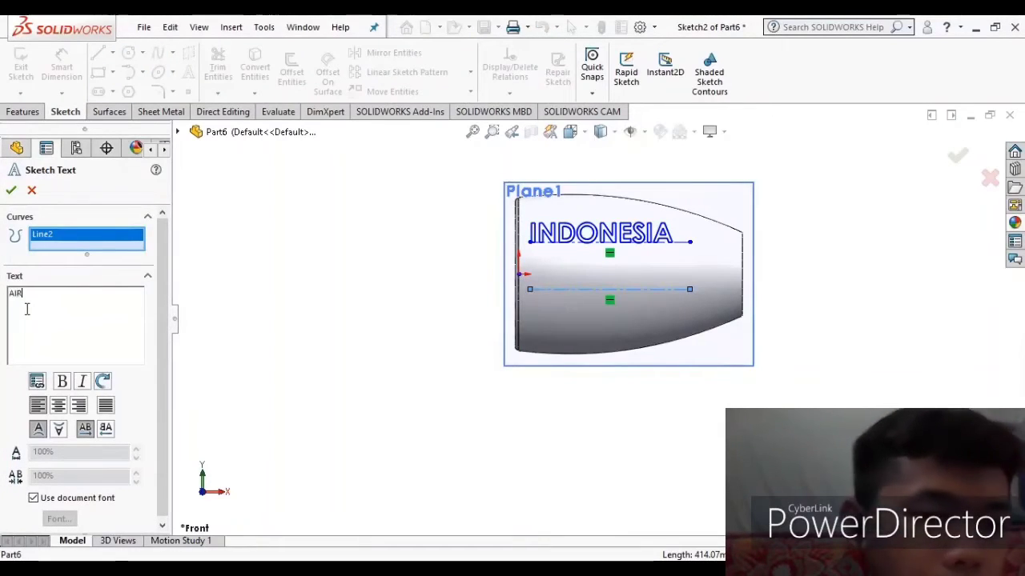
pyautogui.write('LINES')
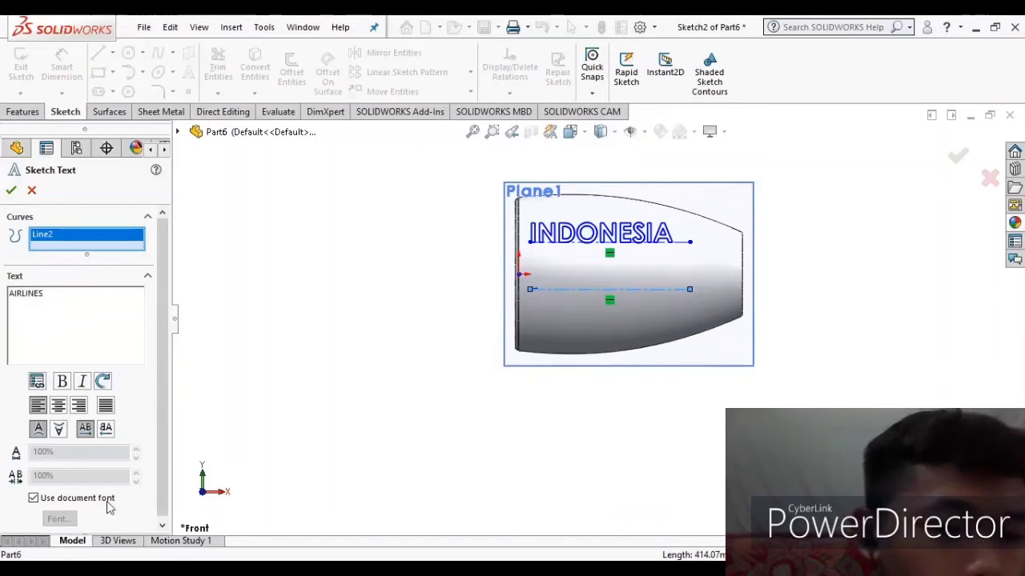
# - Override the document font for the AIRLINES text with Century Gothic Bold at a height of 50 mm
pyautogui.click(35, 498)
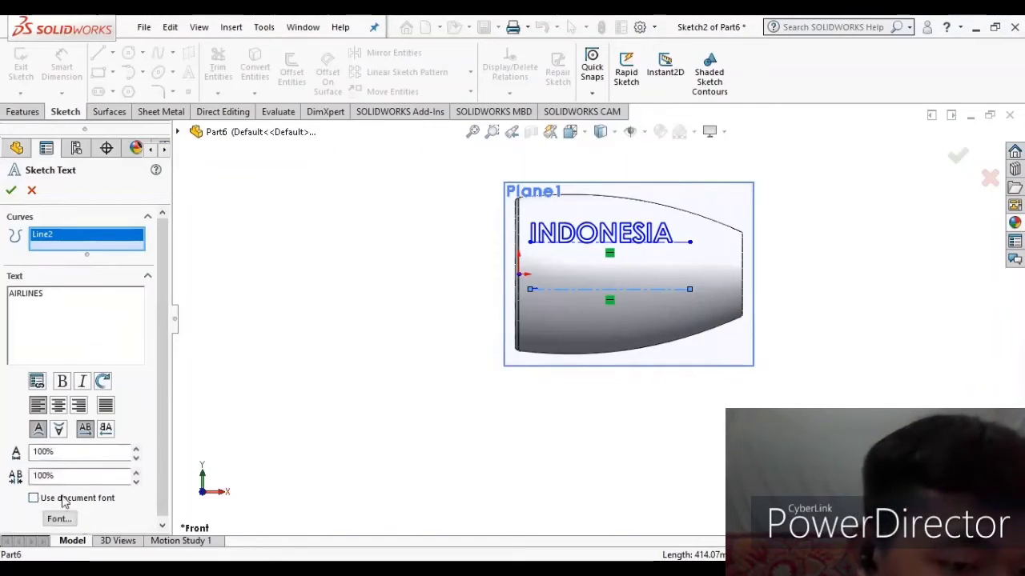
pyautogui.click(59, 520)
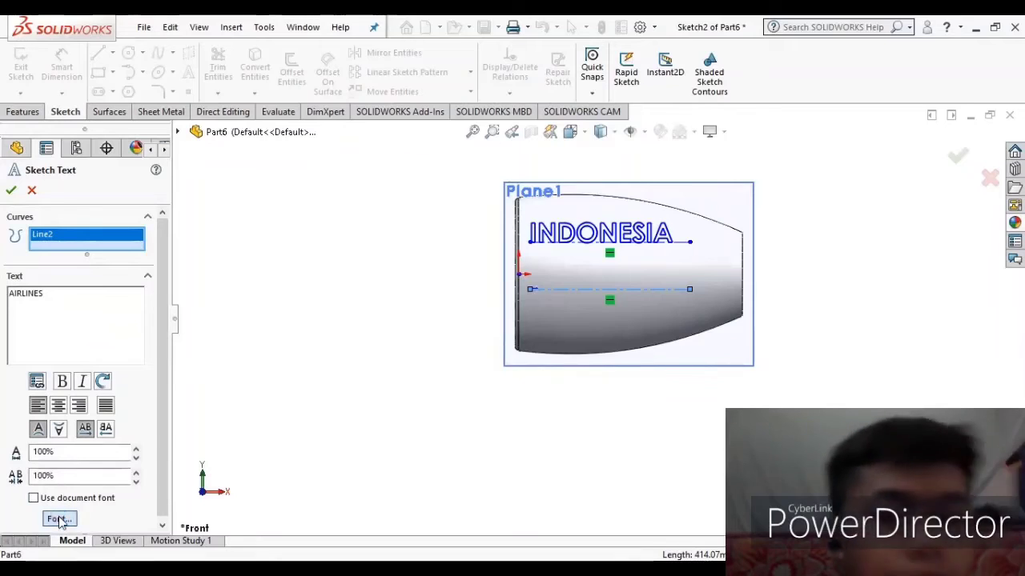
pyautogui.click(461, 264)
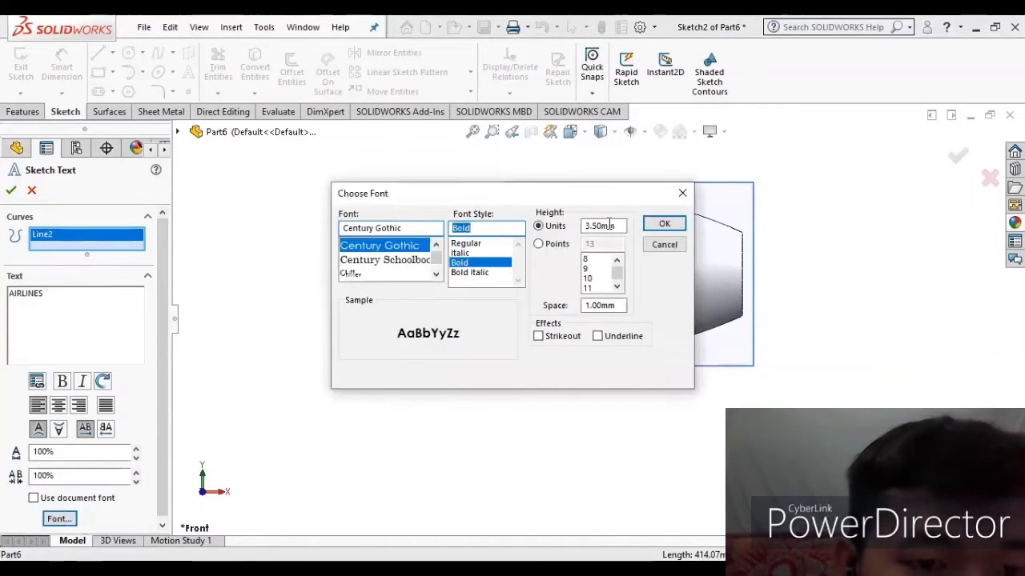
pyautogui.moveTo(609, 226); pyautogui.dragTo(580, 227)
pyautogui.write('50')
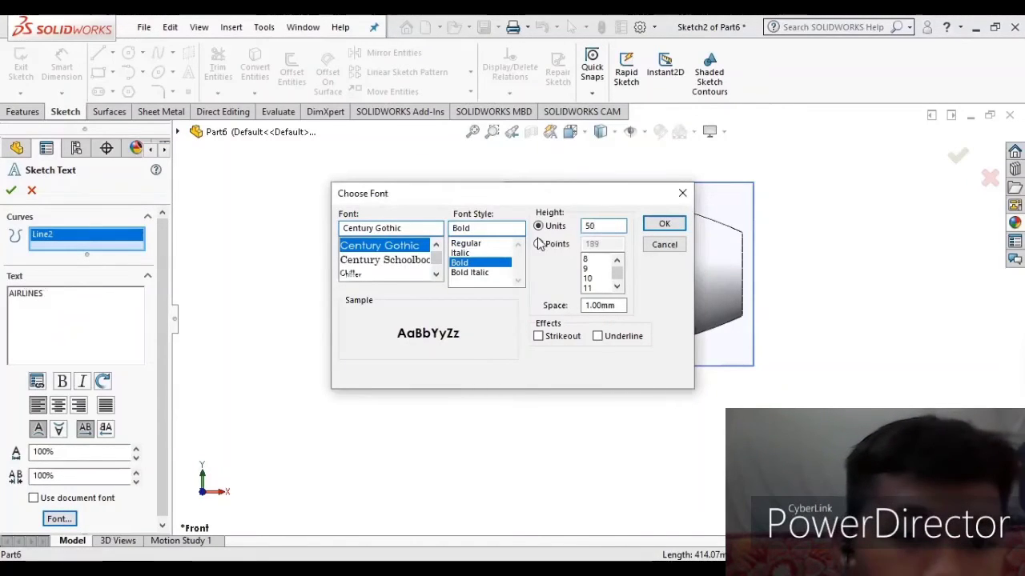
pyautogui.click(662, 225)
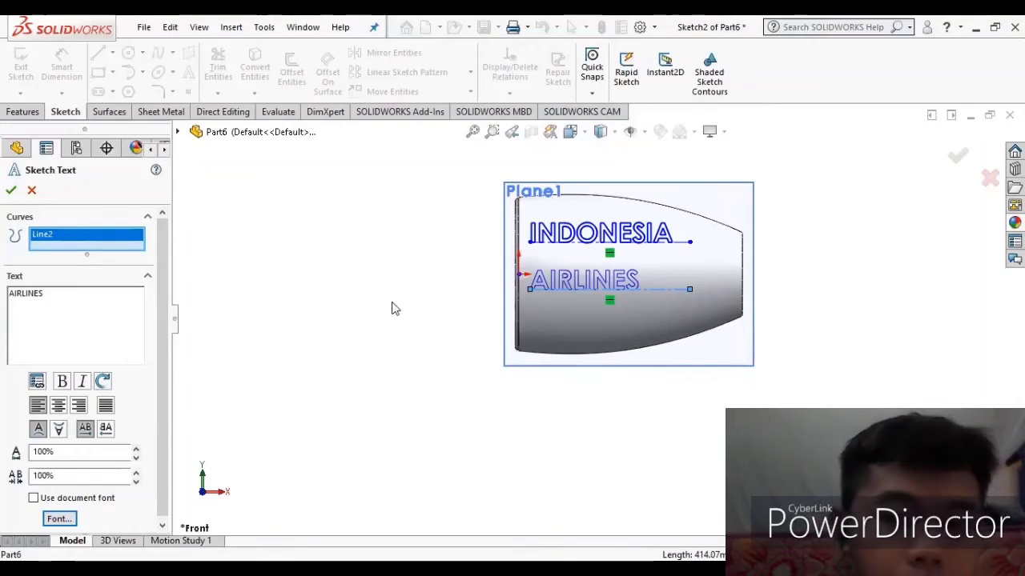
pyautogui.click(11, 191)
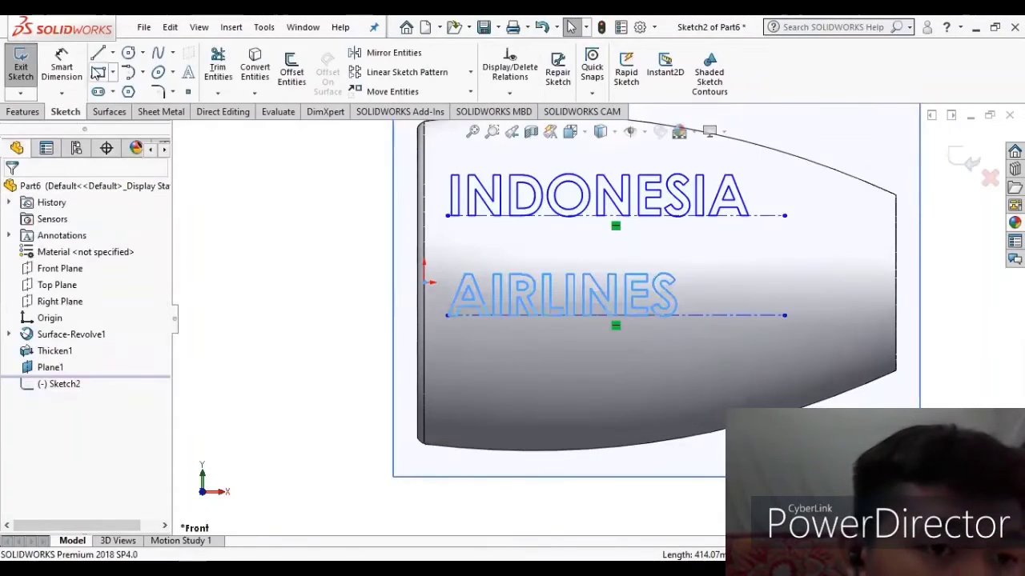
# - Draw a third horizontal centerline about 414 mm long below the AIRLINES text, with its ends aligned under the centerline above
pyautogui.click(98, 53)
pyautogui.click(112, 53)
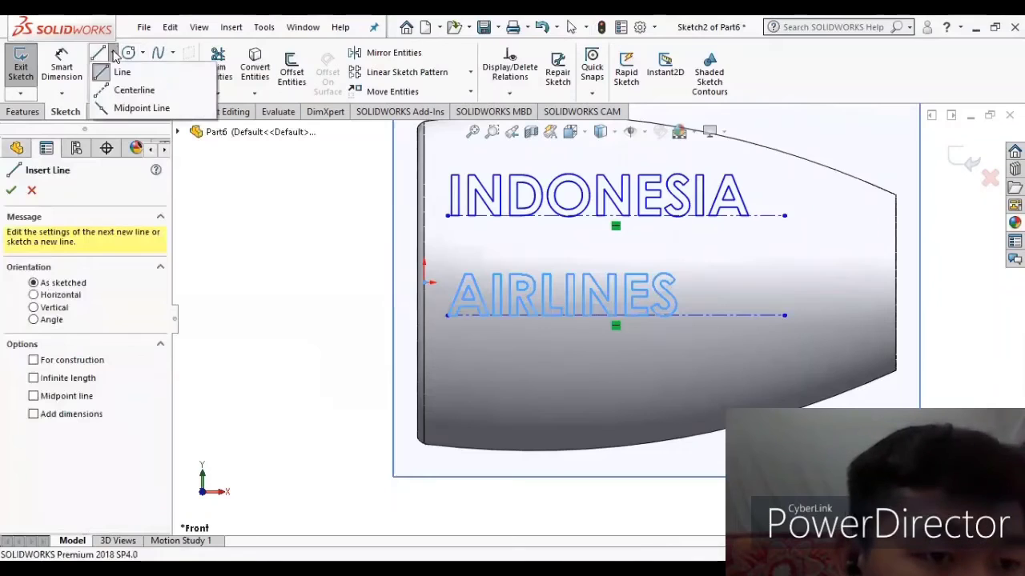
pyautogui.click(119, 85)
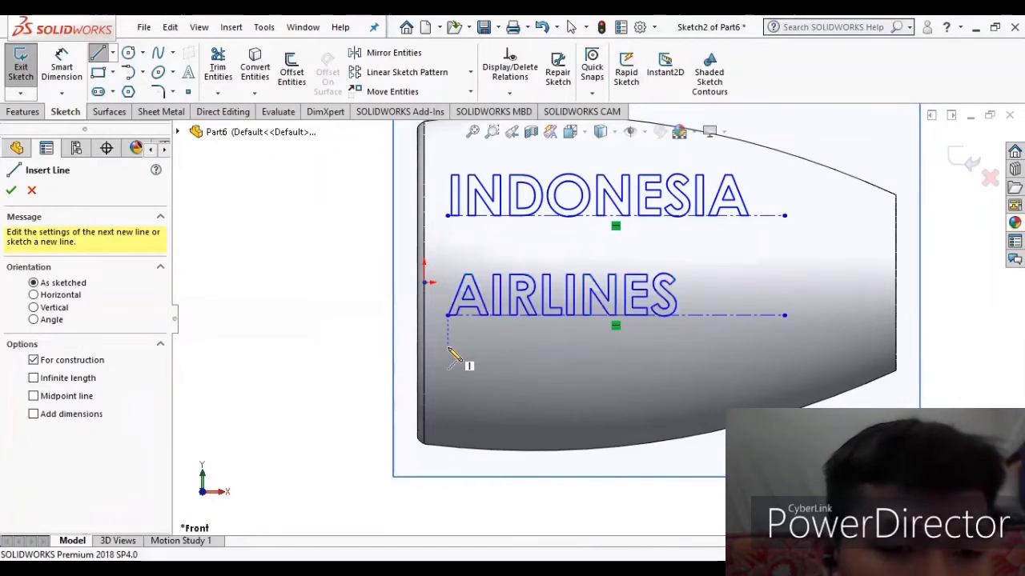
pyautogui.click(447, 347)
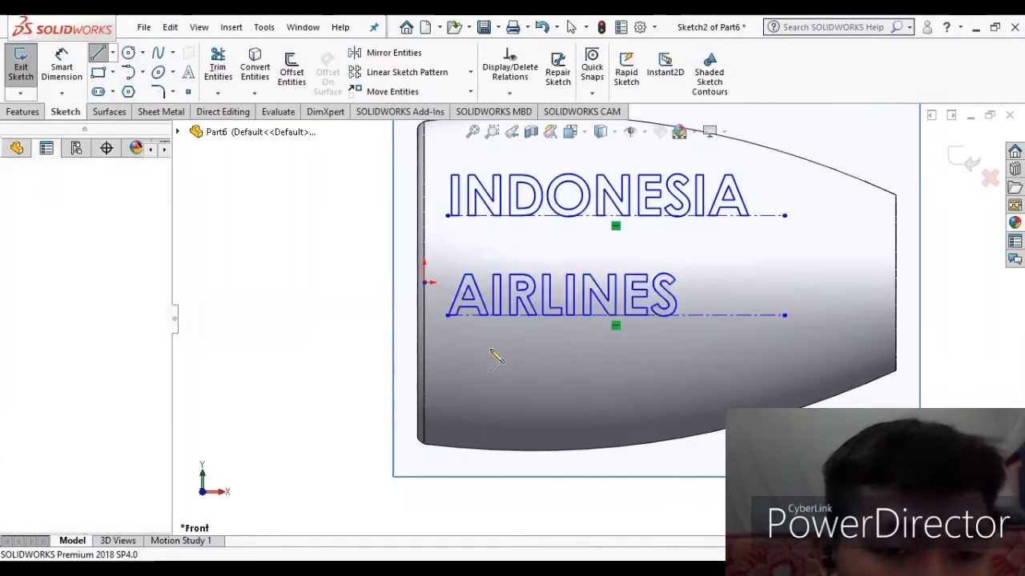
pyautogui.click(784, 346)
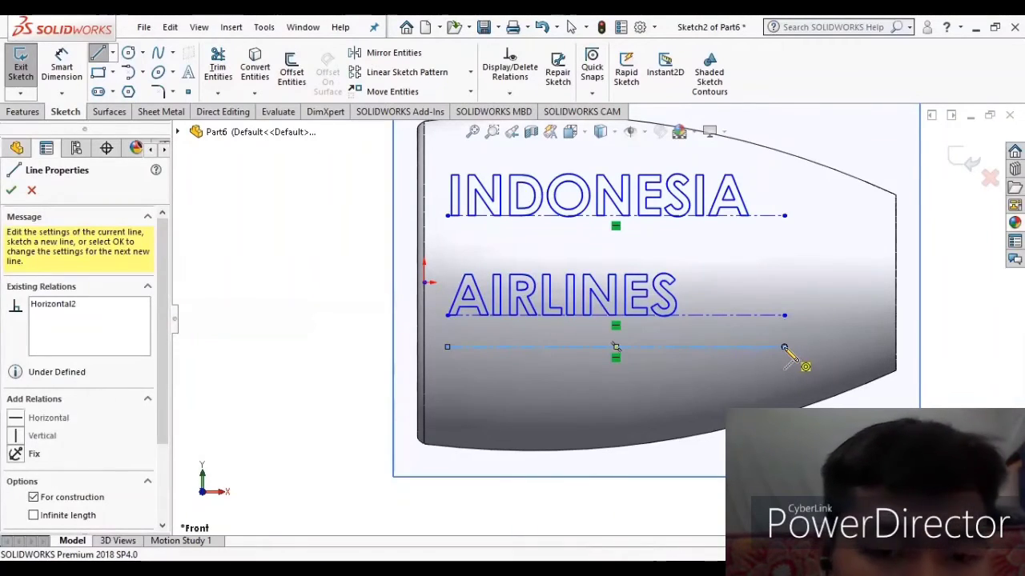
pyautogui.rightClick(789, 355)
pyautogui.press('Escape')
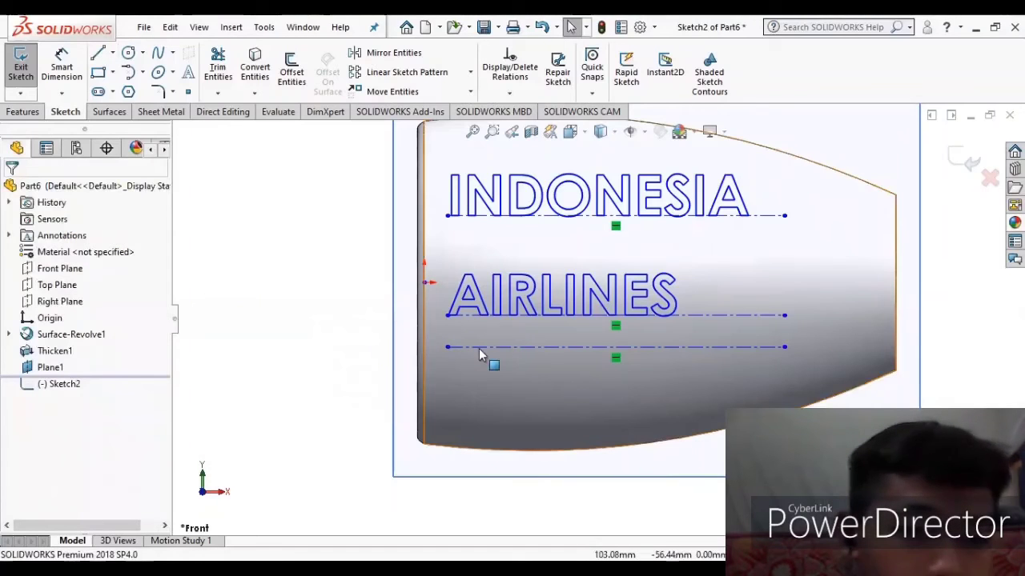
# - Draw a corner rectangle about 16.6 mm high along the full length of the lowest centerline, extending upward towards the AIRLINES text
pyautogui.click(98, 71)
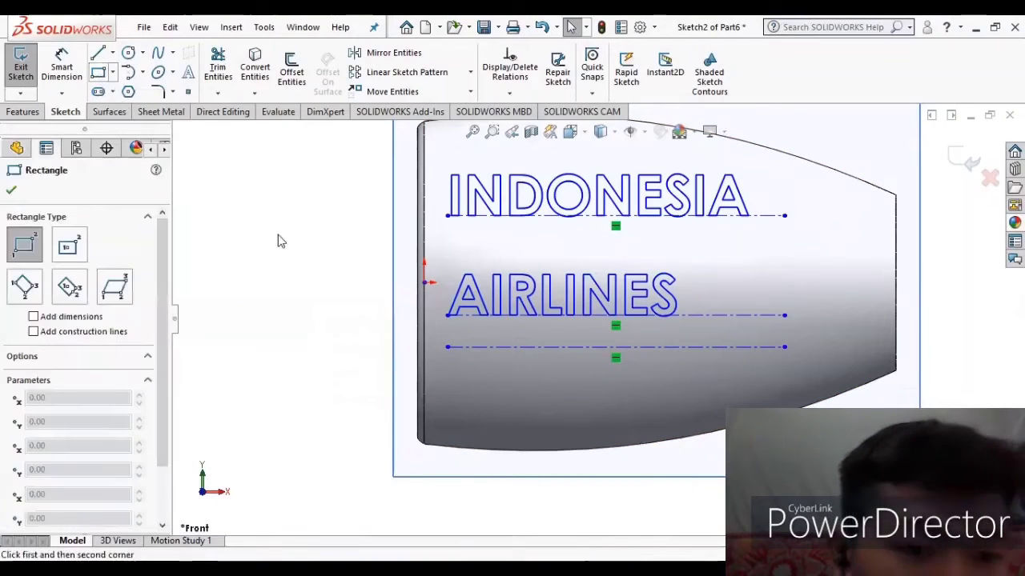
pyautogui.click(447, 347)
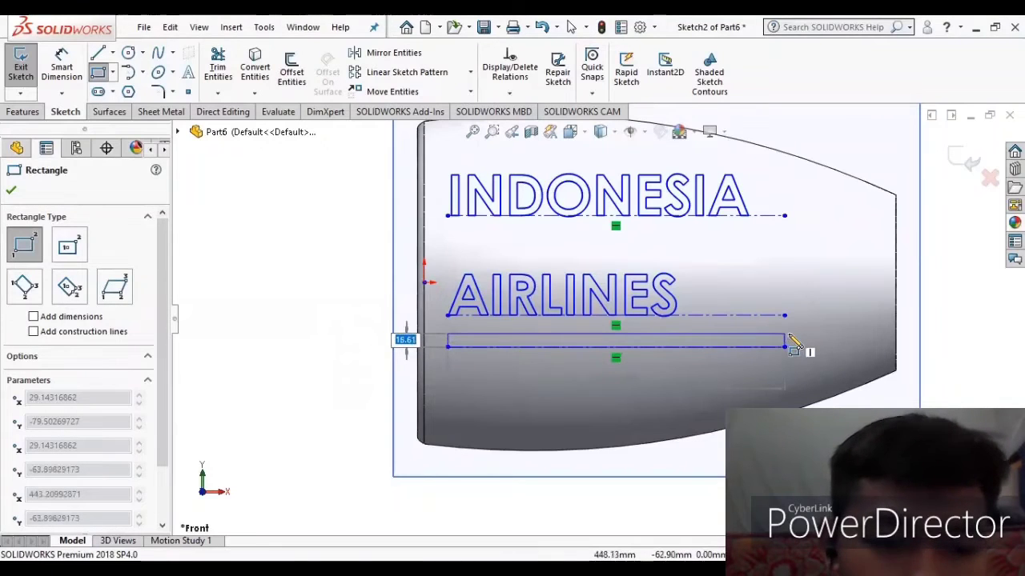
pyautogui.click(784, 334)
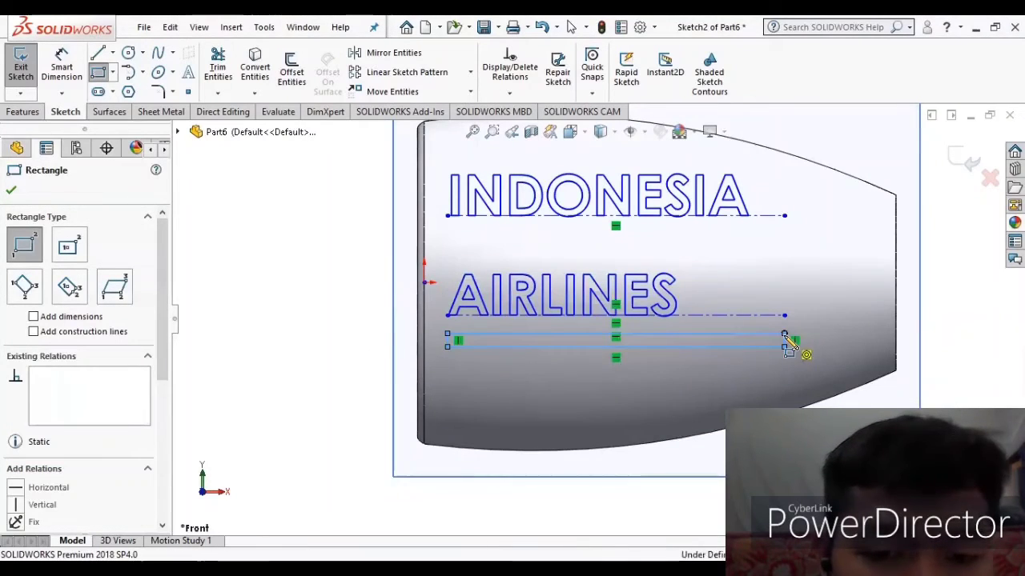
pyautogui.rightClick(785, 336)
pyautogui.click(818, 348)
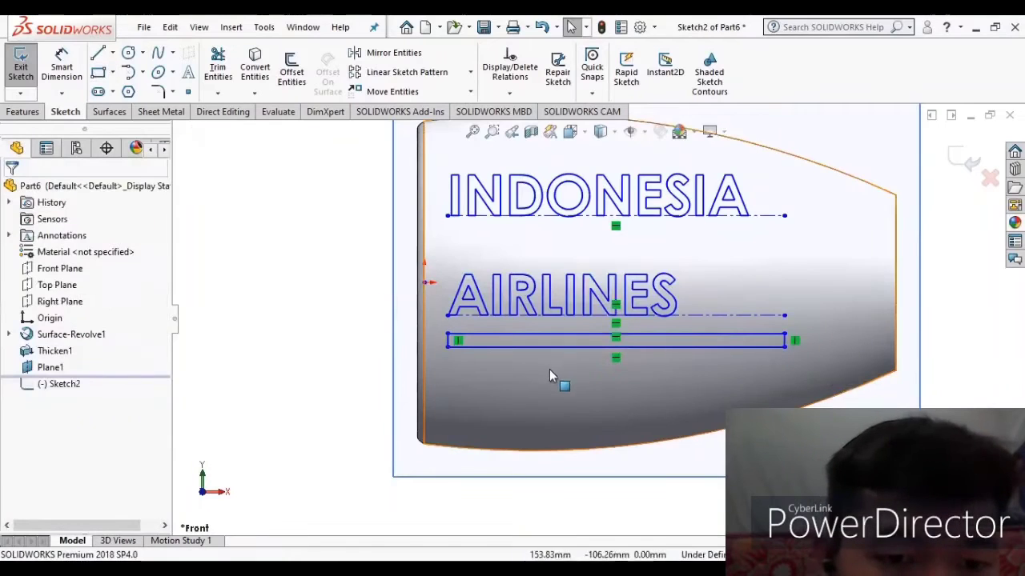
# - Draw a diagonal line about 23 mm long from the rectangle's upper right corner down to its lower edge at 45 degrees
pyautogui.scroll(-5, 784, 356)
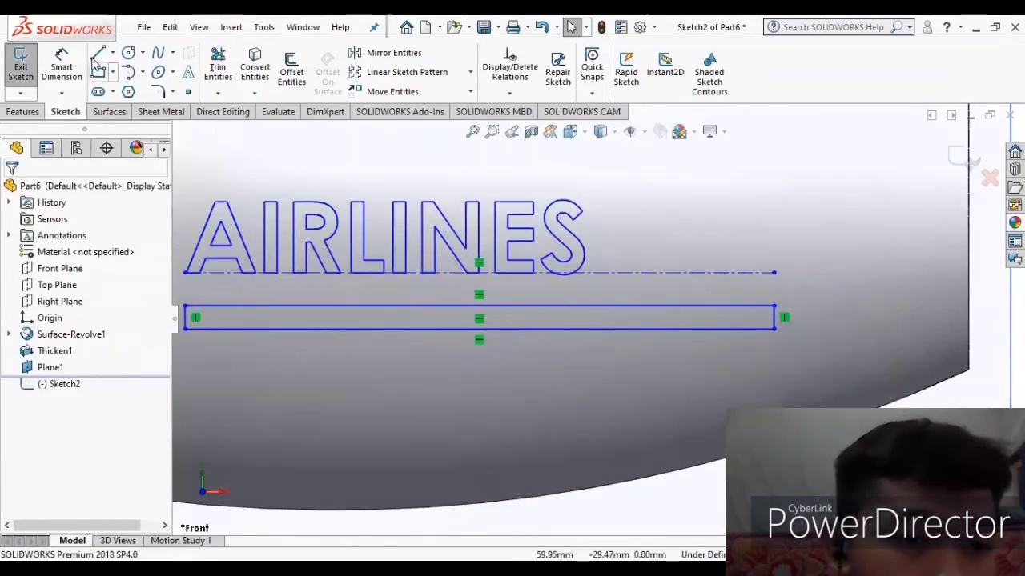
pyautogui.click(97, 53)
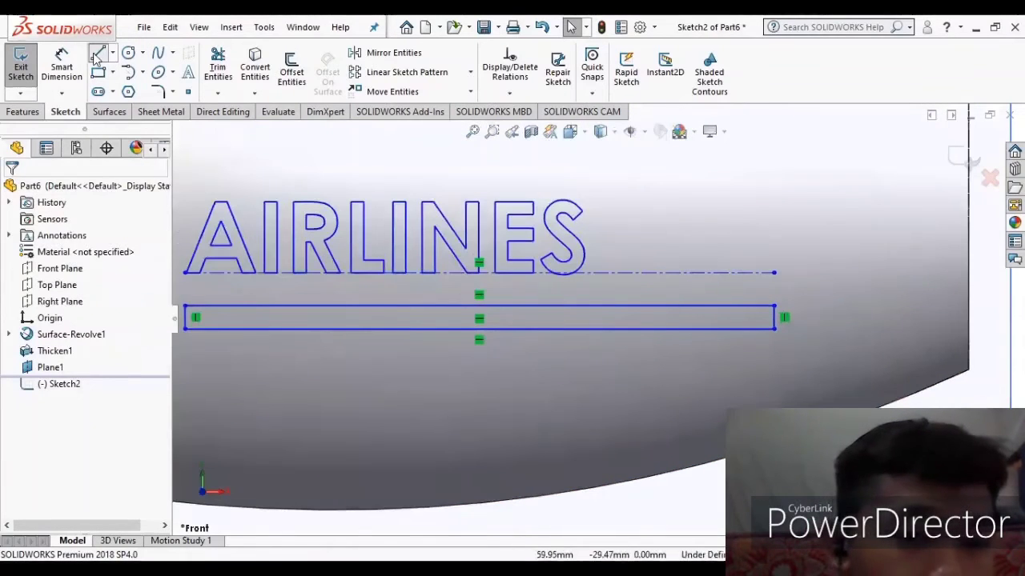
pyautogui.click(774, 307)
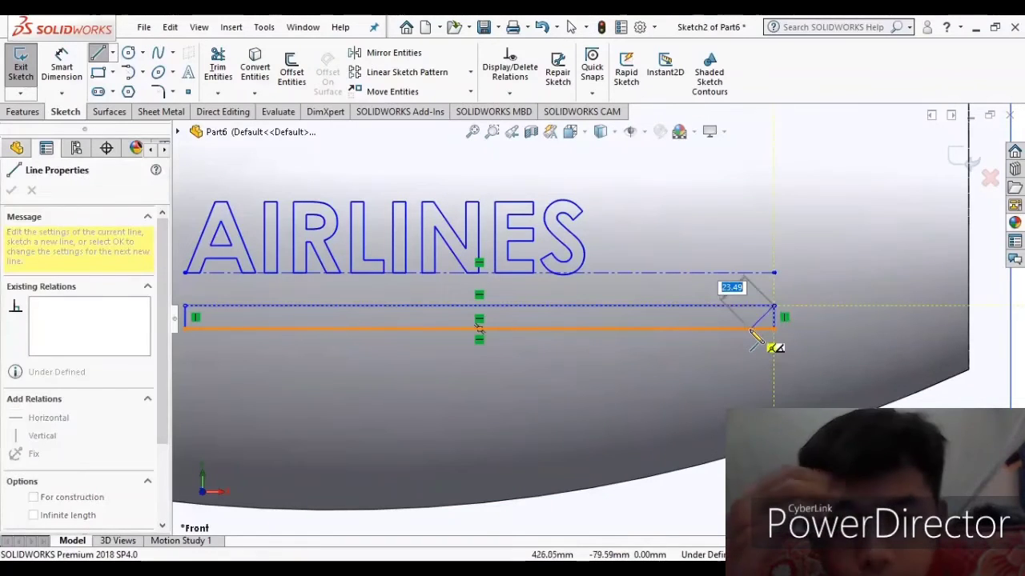
pyautogui.click(751, 329)
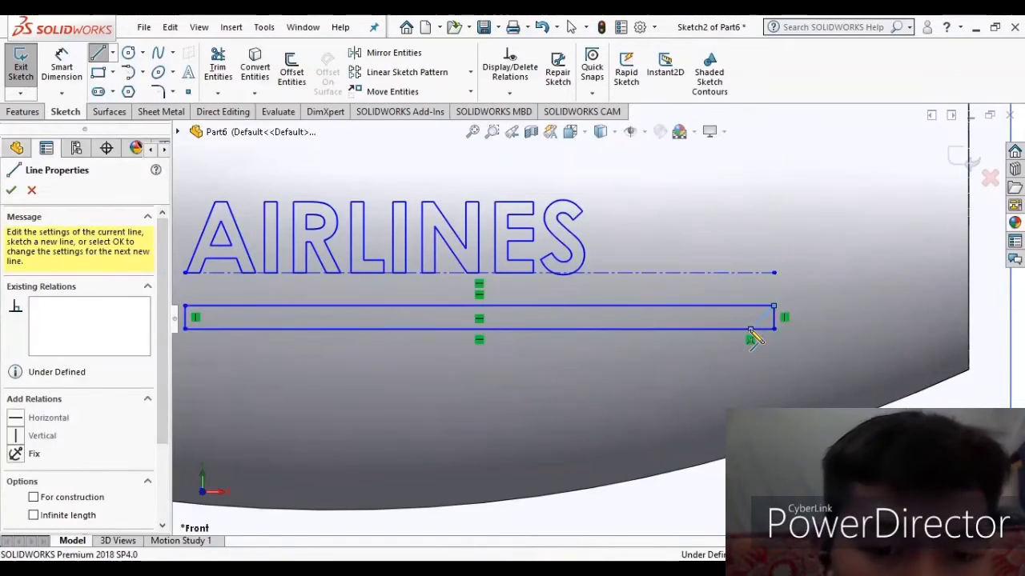
pyautogui.rightClick(751, 331)
pyautogui.click(770, 339)
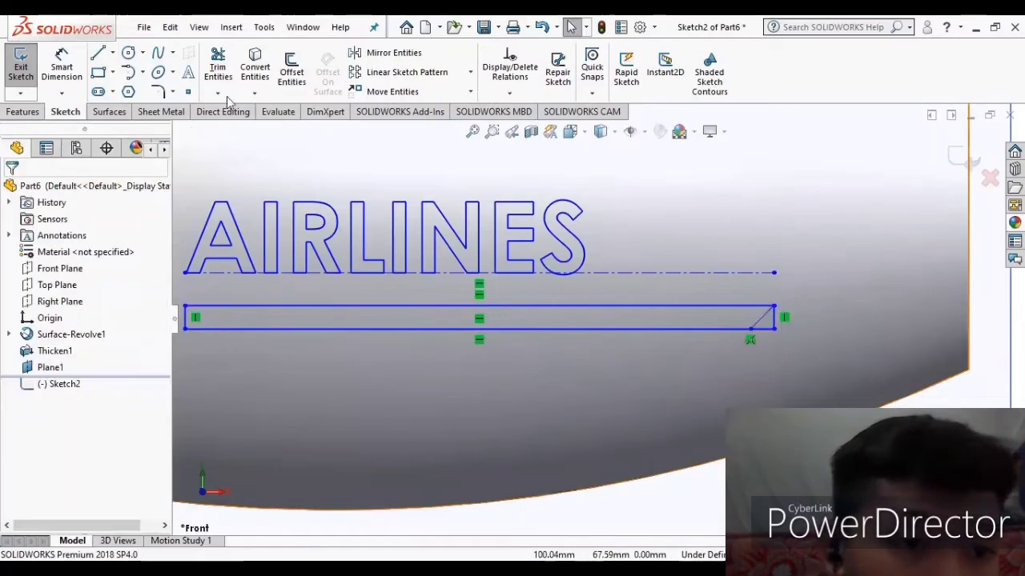
# - Trim away the rectangle's right edge and the short piece of lower edge beyond the diagonal, leaving a slanted end
pyautogui.click(218, 71)
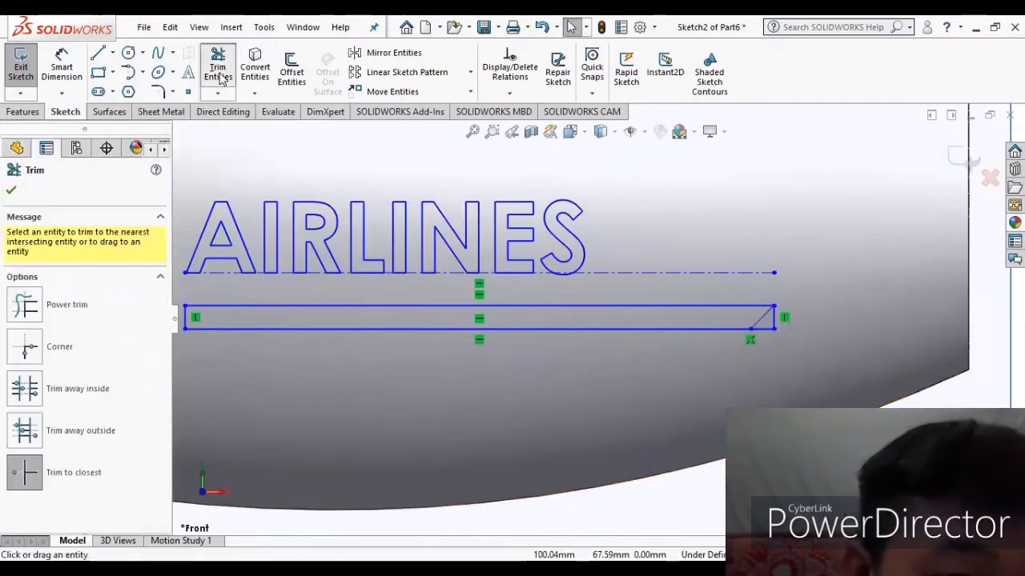
pyautogui.click(772, 317)
pyautogui.click(762, 329)
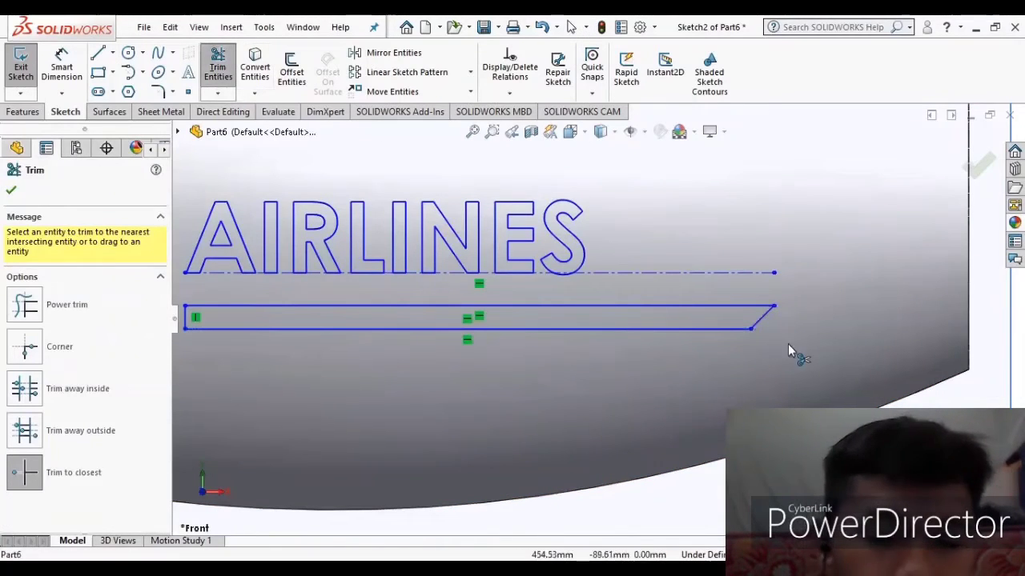
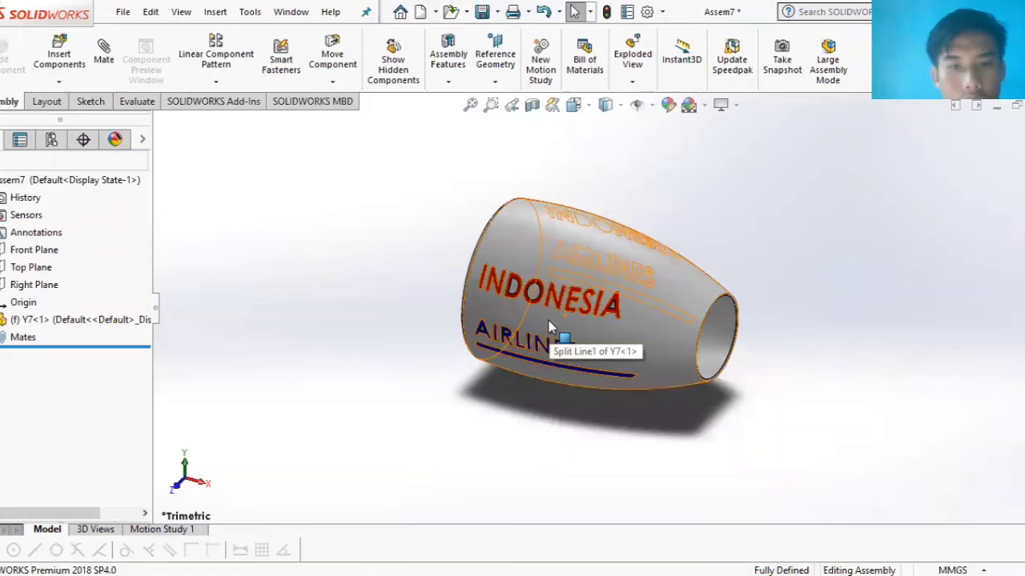
# - Insert the component Part2 mesin jet pesawat into the assembly and place it below the lettered shell
pyautogui.click(61, 53)
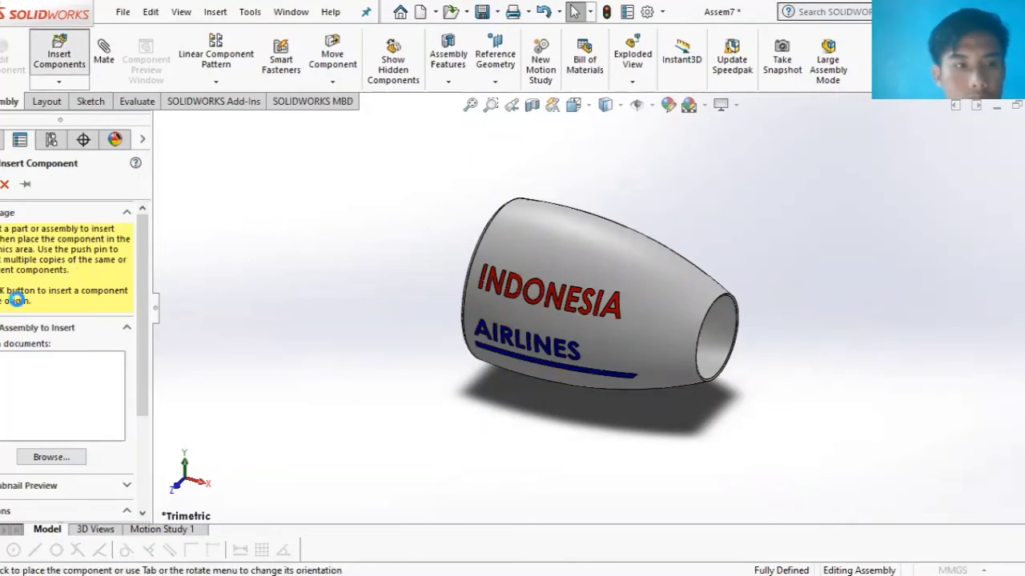
pyautogui.click(52, 457)
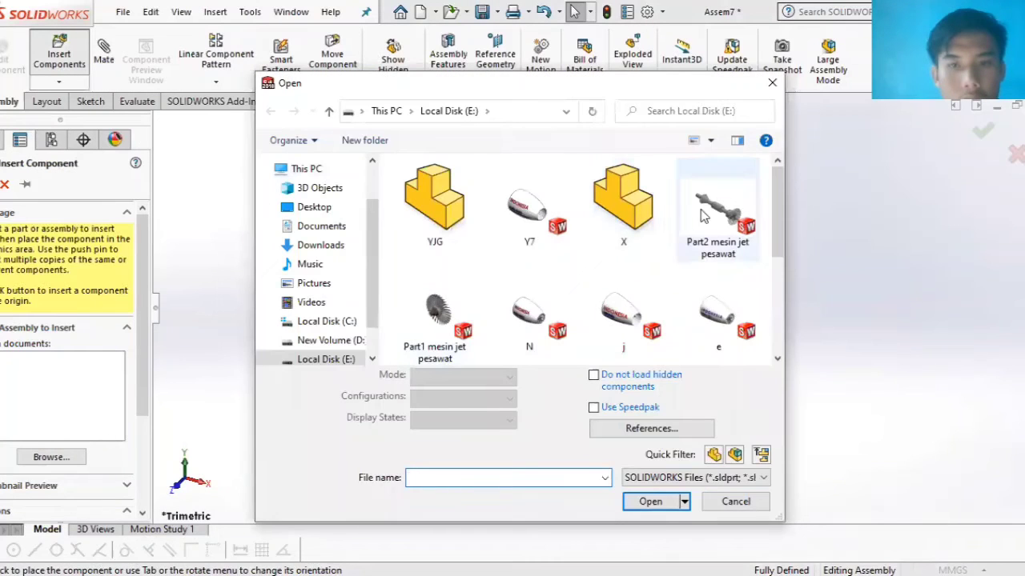
pyautogui.click(703, 216)
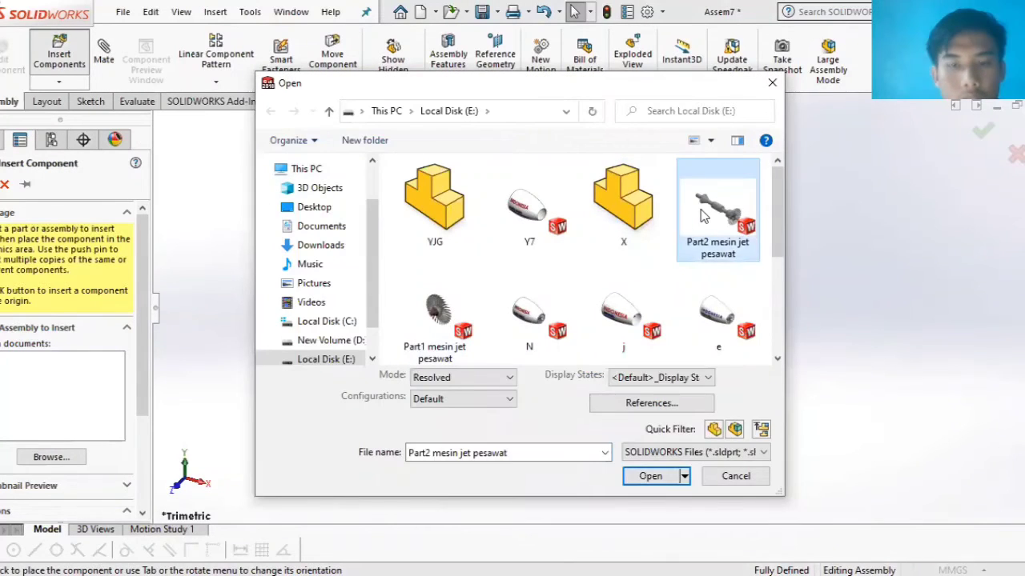
pyautogui.click(648, 476)
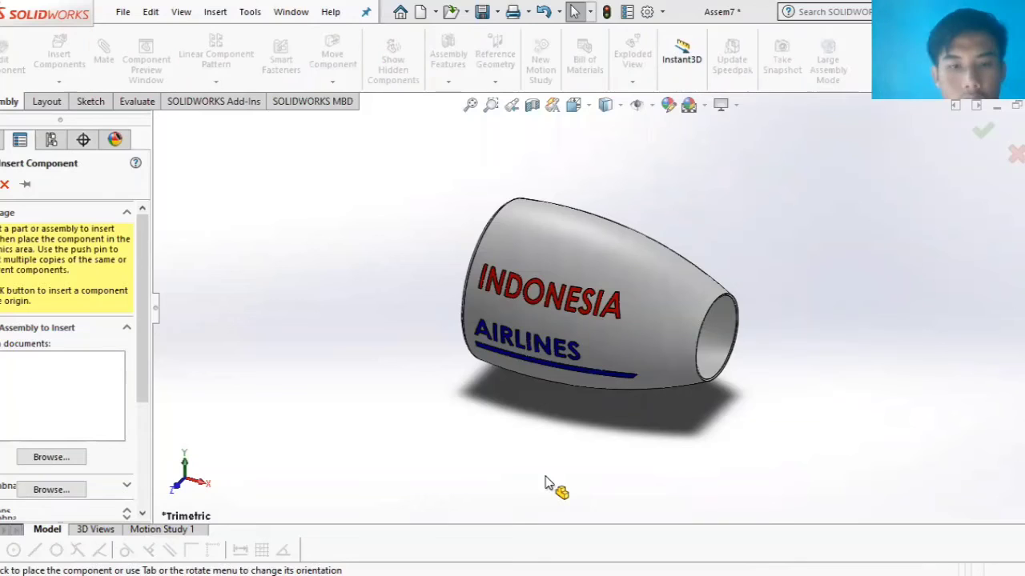
pyautogui.scroll(-2, 548, 485)
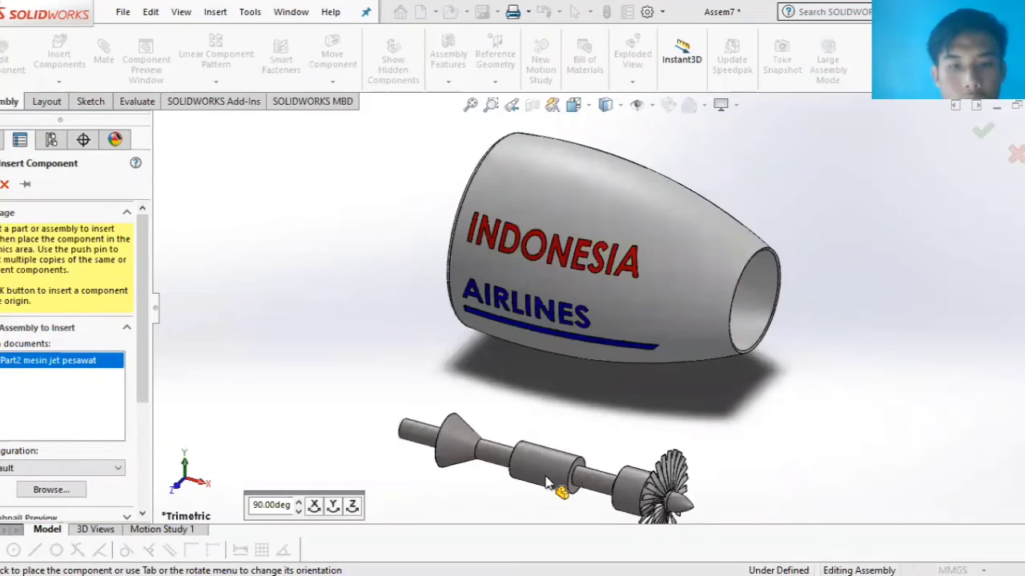
pyautogui.click(547, 485)
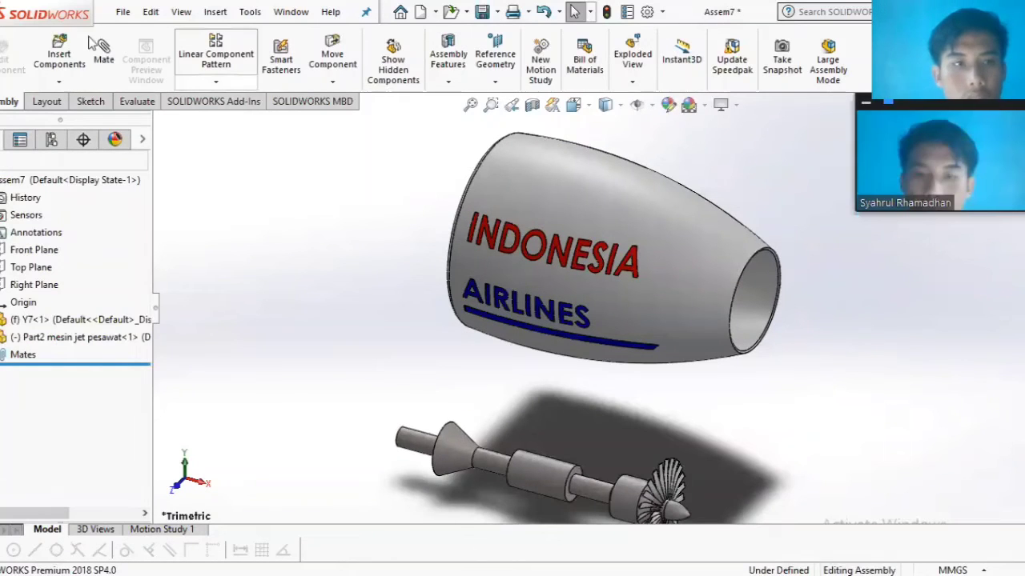
# - Insert the component Part1 mesin jet pesawat into the assembly and place it beside the free end of the shaft
pyautogui.click(71, 54)
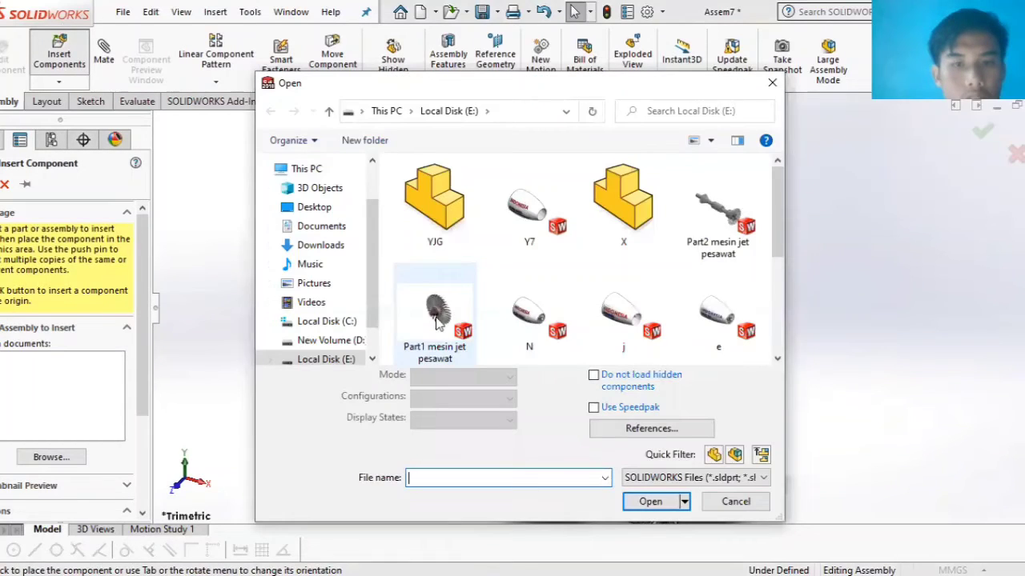
pyautogui.click(436, 321)
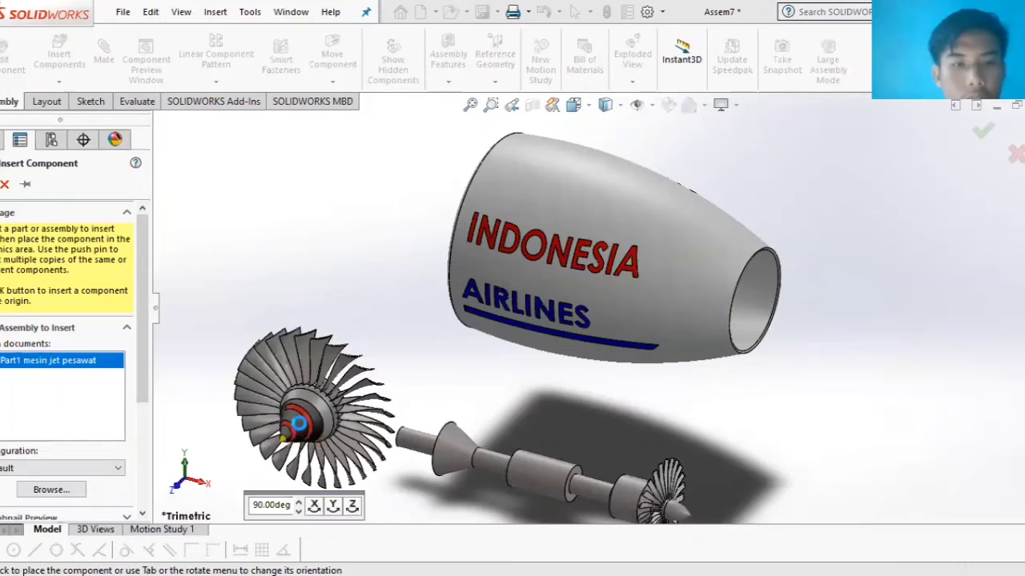
pyautogui.click(303, 432)
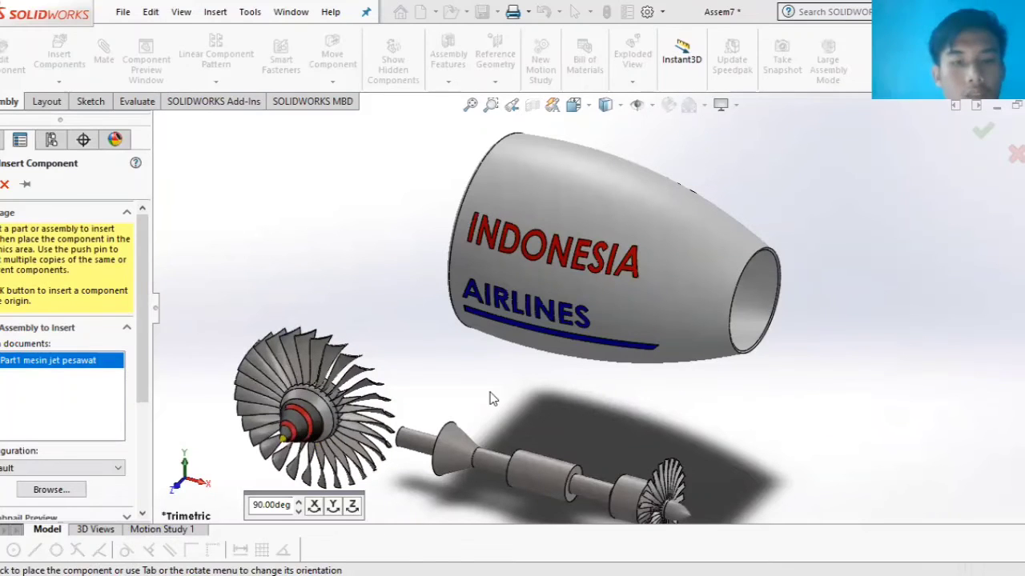
# - Mate the fan hub's hole concentric with the shaft's end cylinder, flipping the alignment, and slide the shaft into the fan
pyautogui.scroll(2, 492, 399)
pyautogui.hotkey('shift', 'Right')
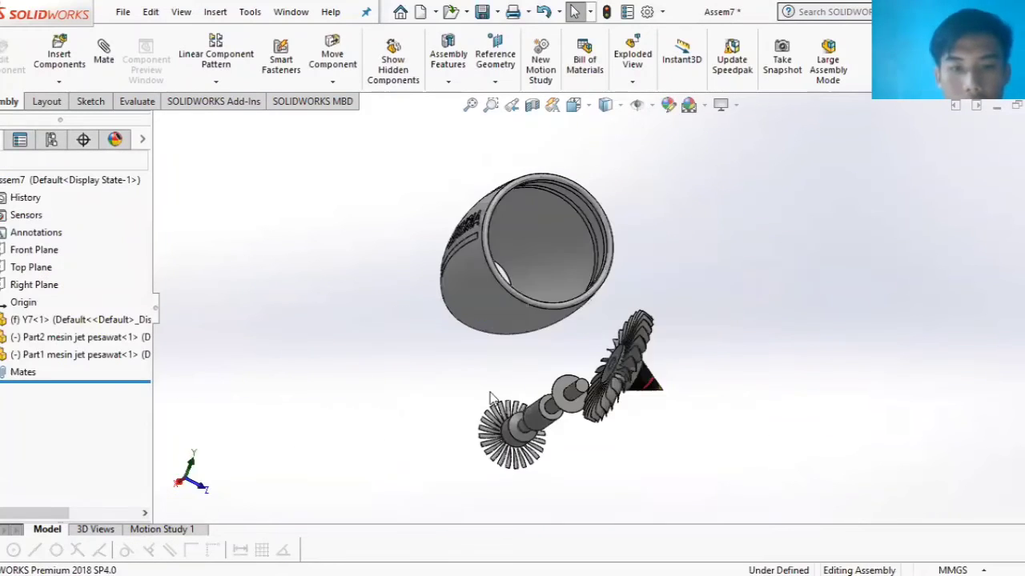
pyautogui.press('Right')
pyautogui.press('Right')
pyautogui.press('Right')
pyautogui.press('Right')
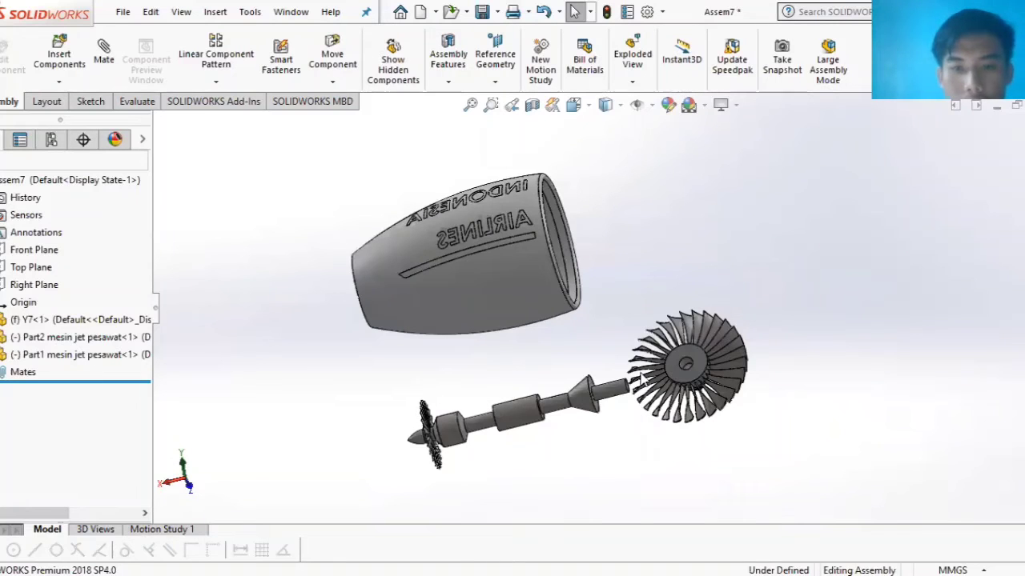
pyautogui.press('Left')
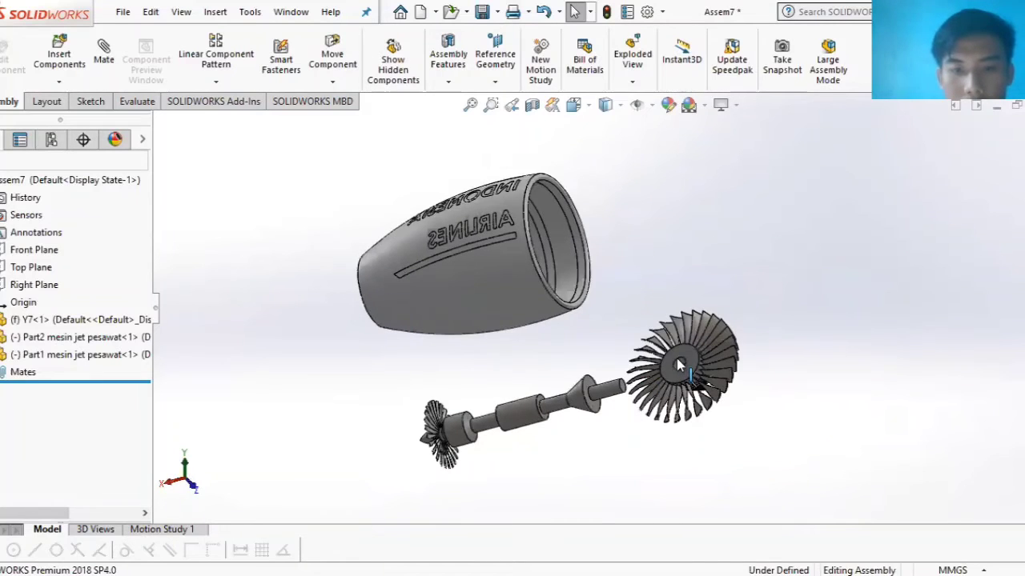
pyautogui.scroll(-3, 678, 363)
pyautogui.click(103, 49)
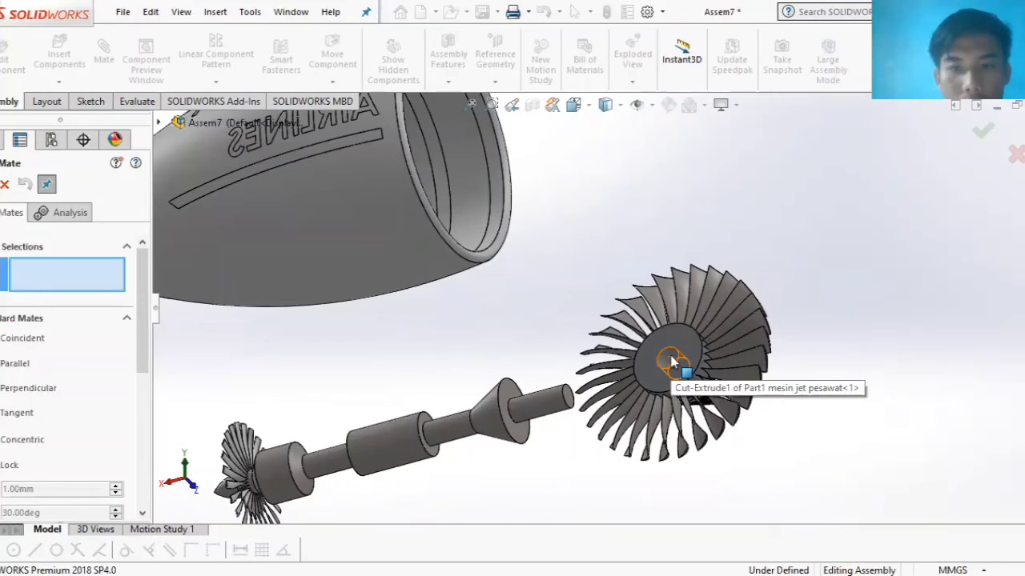
pyautogui.click(585, 390)
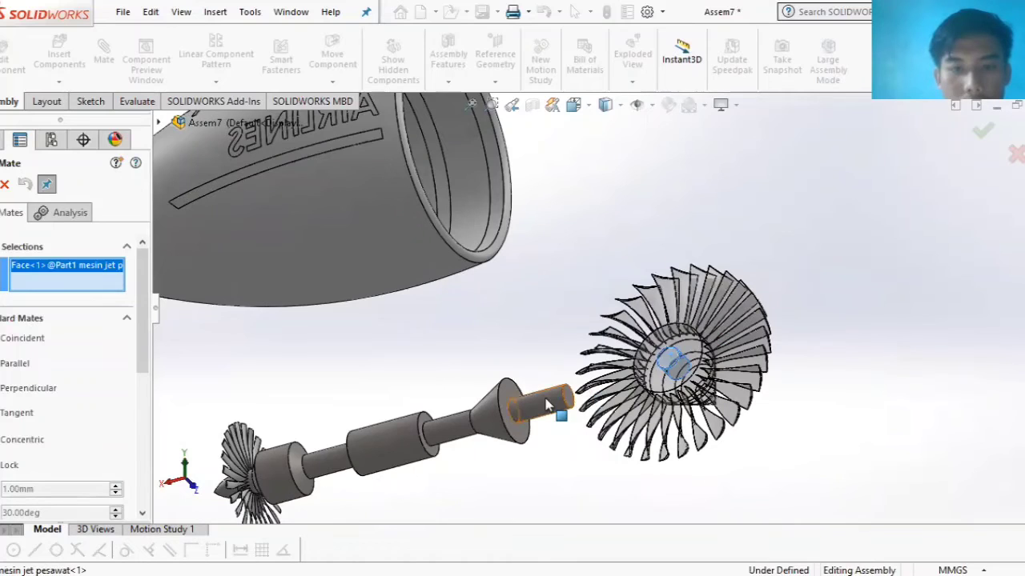
pyautogui.click(546, 406)
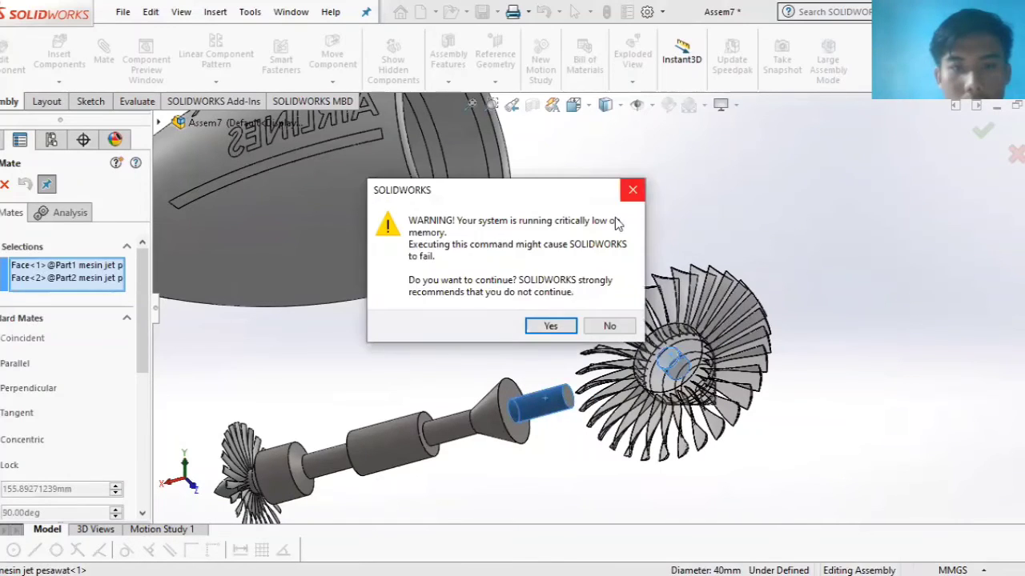
pyautogui.click(550, 327)
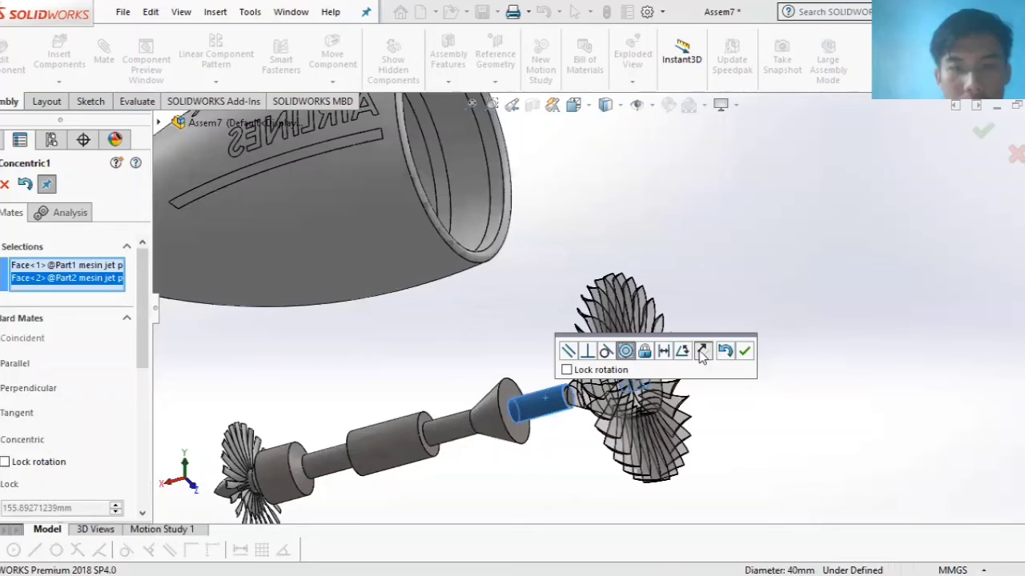
pyautogui.click(702, 352)
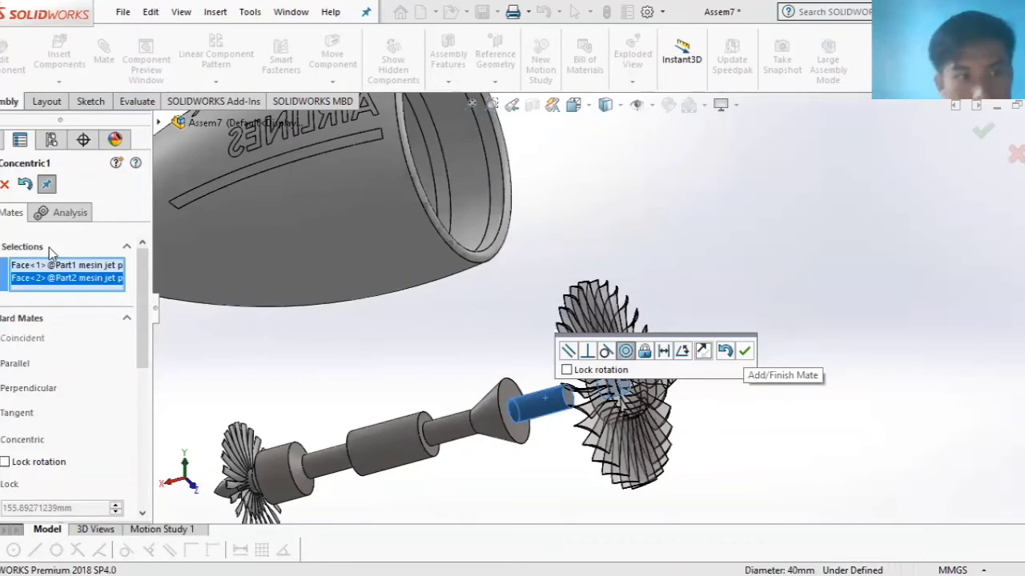
pyautogui.click(744, 353)
pyautogui.moveTo(406, 435); pyautogui.dragTo(517, 425)
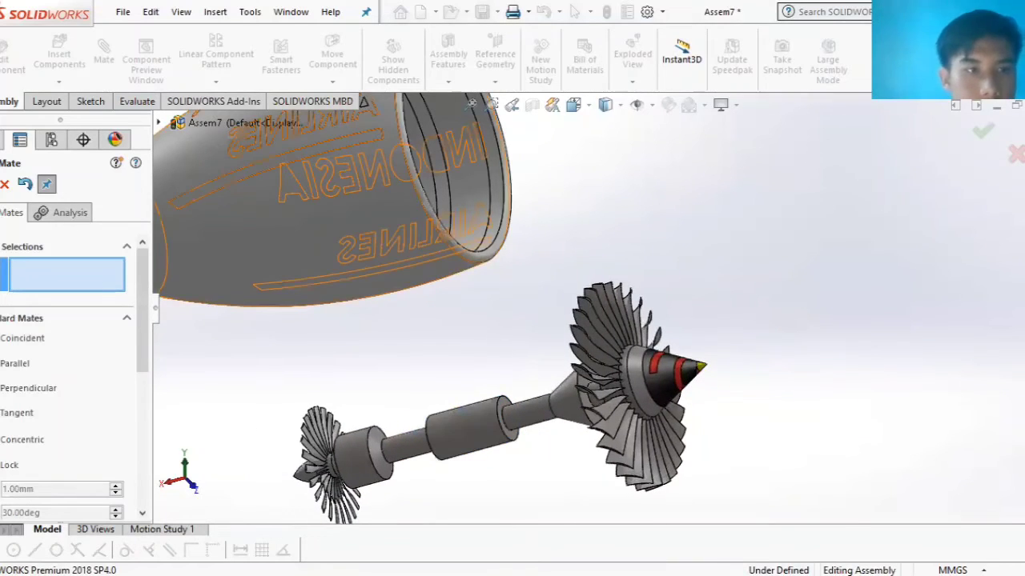
pyautogui.press('Escape')
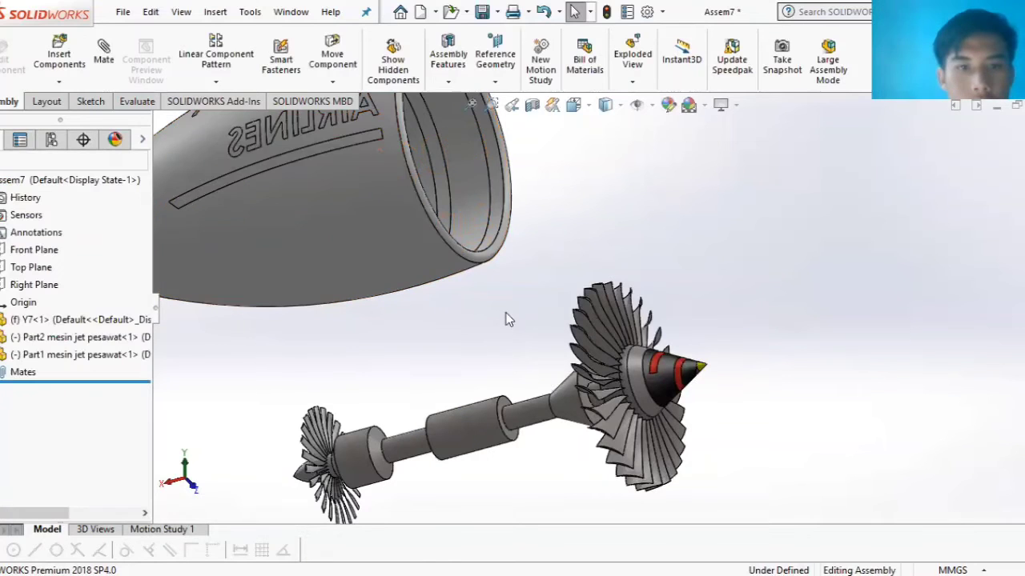
# - Mate the shaft's middle cylinder concentric with the shell's inner circular face
pyautogui.scroll(1, 506, 319)
pyautogui.click(103, 65)
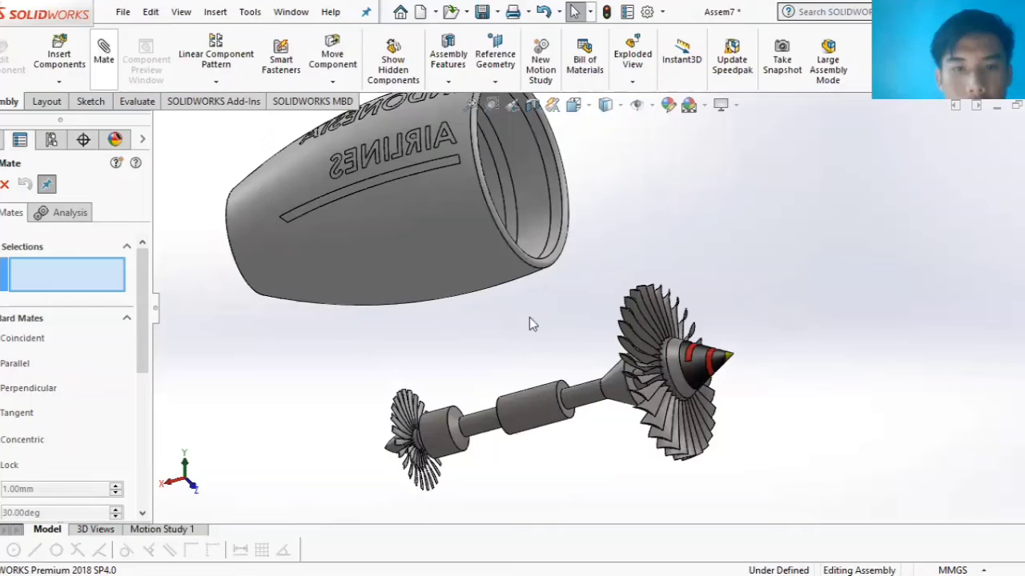
pyautogui.click(534, 405)
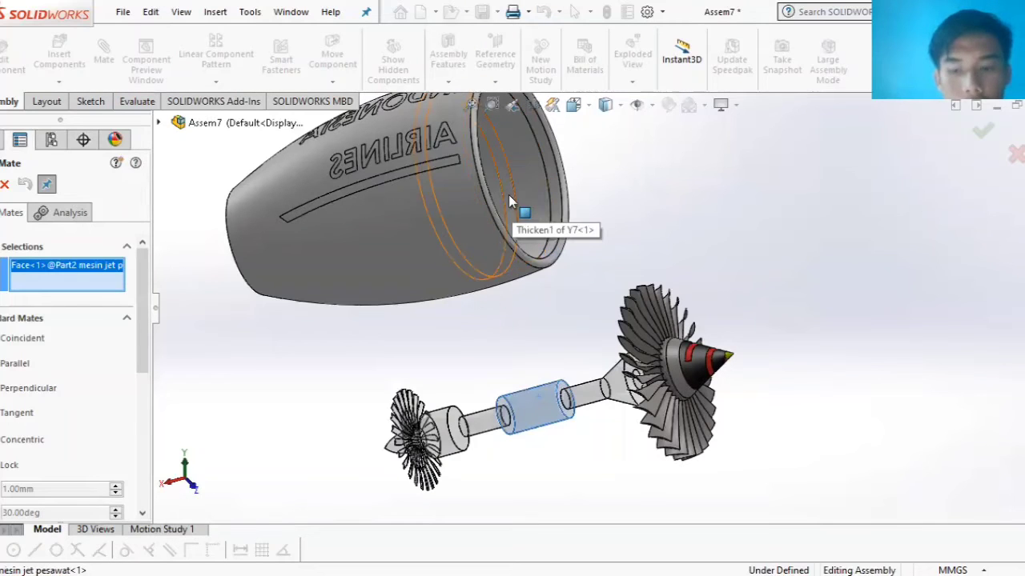
pyautogui.moveTo(509, 194); pyautogui.dragTo(535, 194, button='middle')
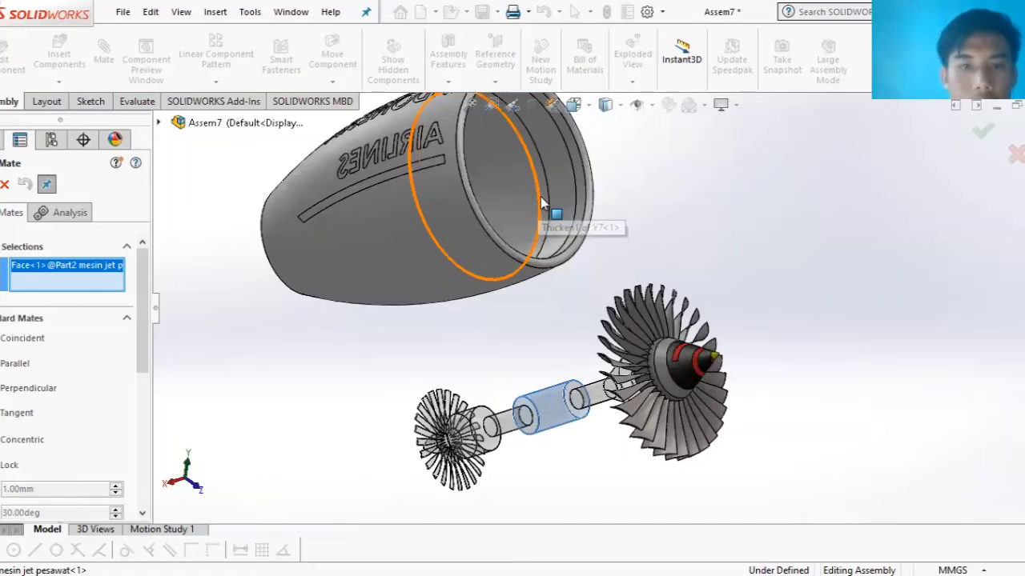
pyautogui.click(542, 203)
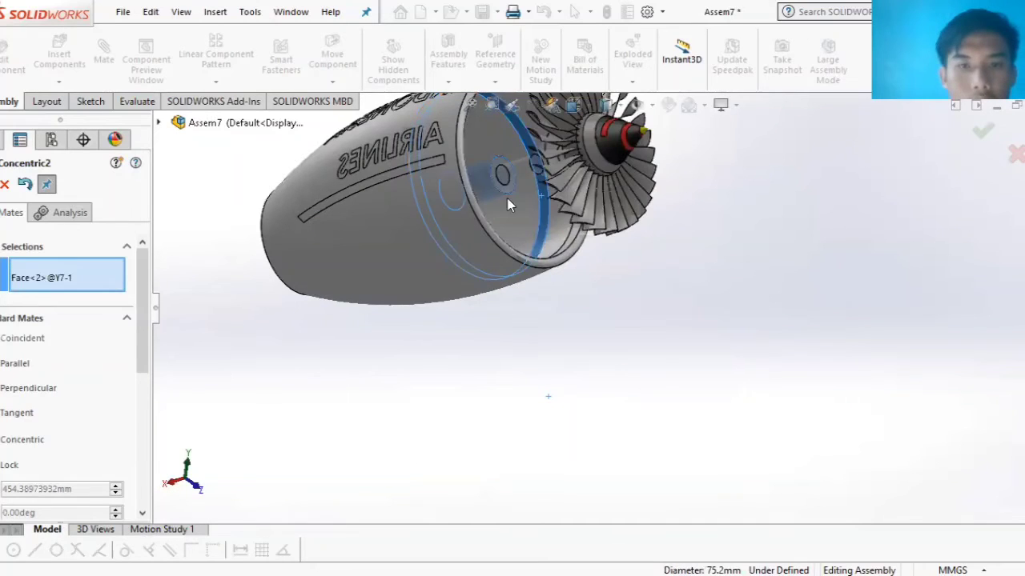
pyautogui.scroll(3, 506, 197)
pyautogui.scroll(-3, 493, 188)
pyautogui.moveTo(493, 189); pyautogui.dragTo(541, 190, button='middle')
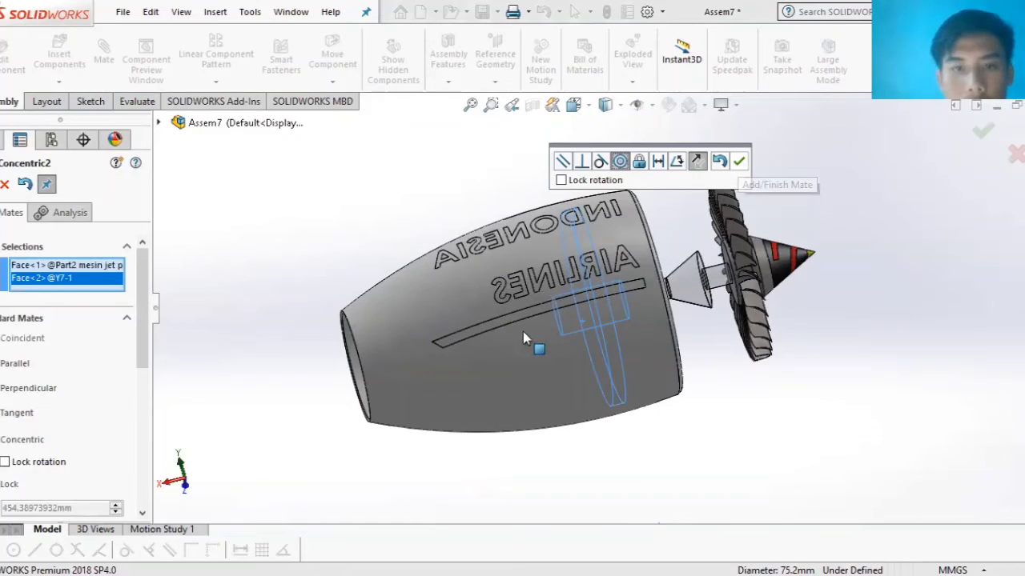
pyautogui.press('Return')
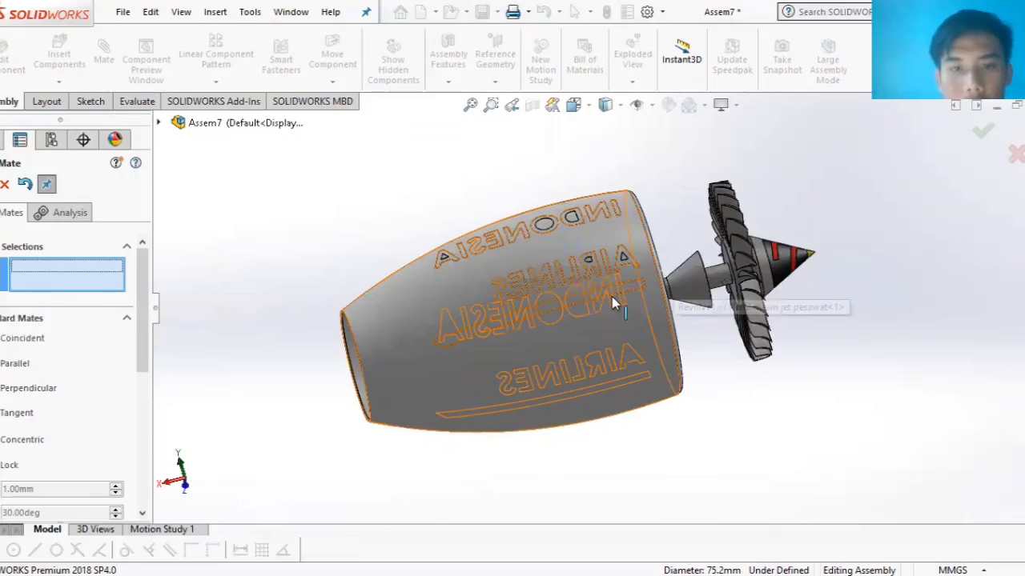
pyautogui.moveTo(586, 333); pyautogui.dragTo(627, 322)
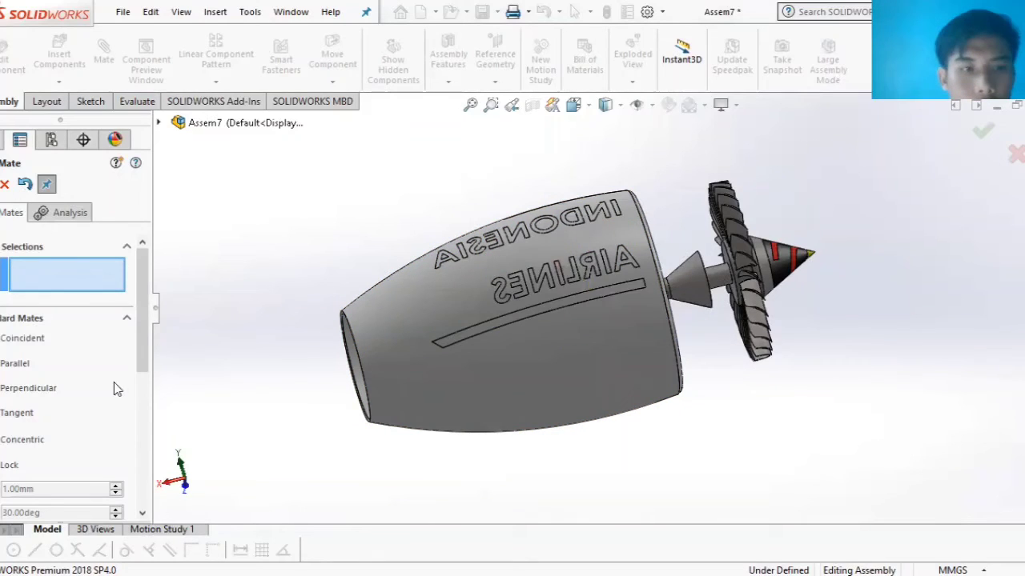
pyautogui.press('Escape')
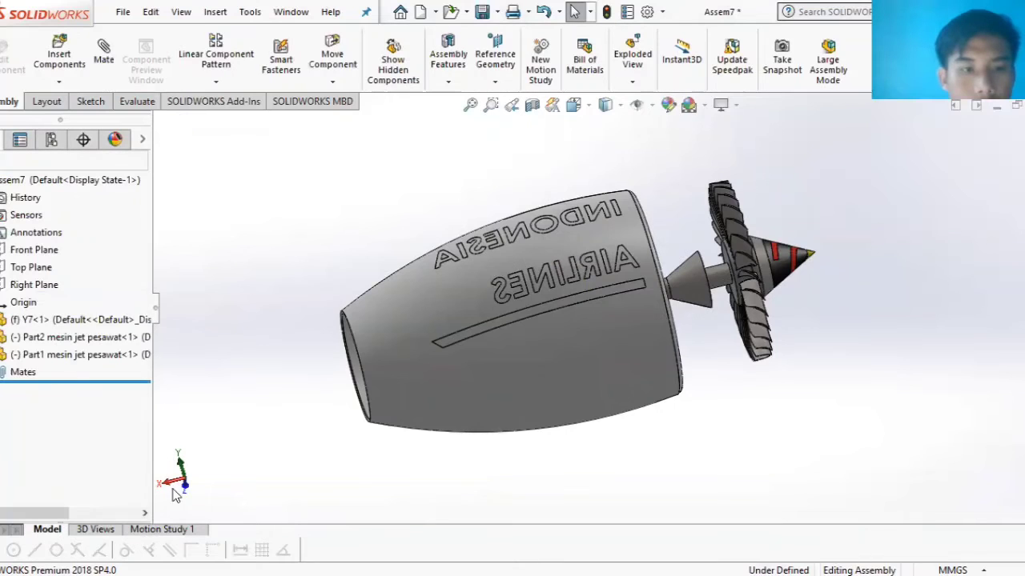
# - In the front view, slide the shaft and fan along their axis into the shell, leaving the nose cone protruding from its wide opening
pyautogui.click(168, 483)
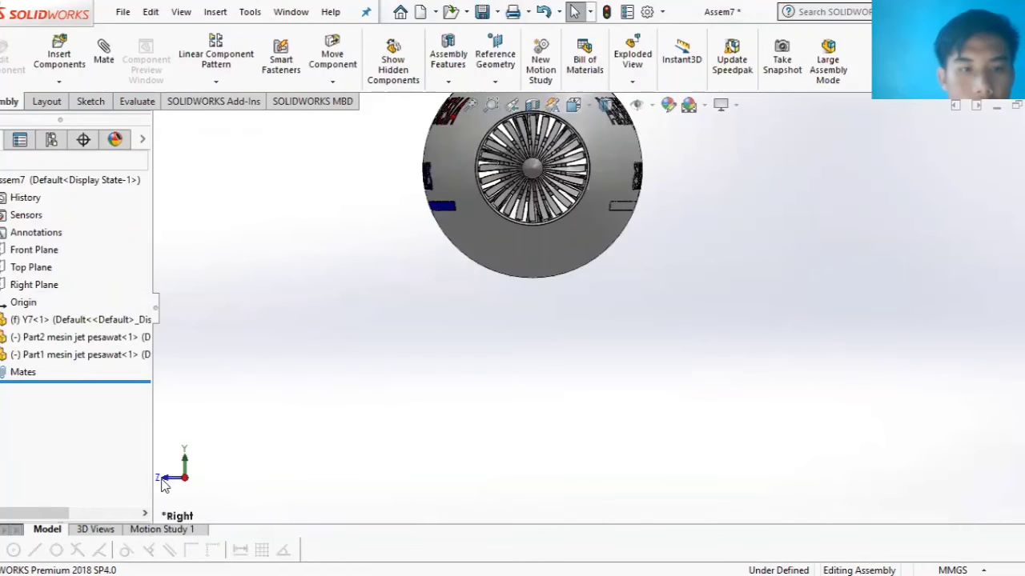
pyautogui.hotkey('ctrl', '1')
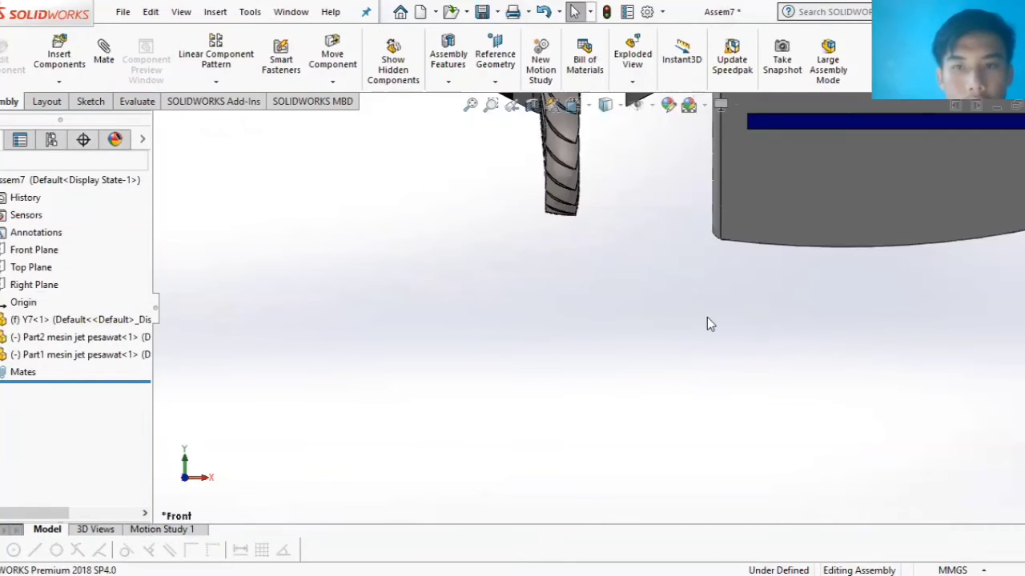
pyautogui.scroll(-1, 725, 201)
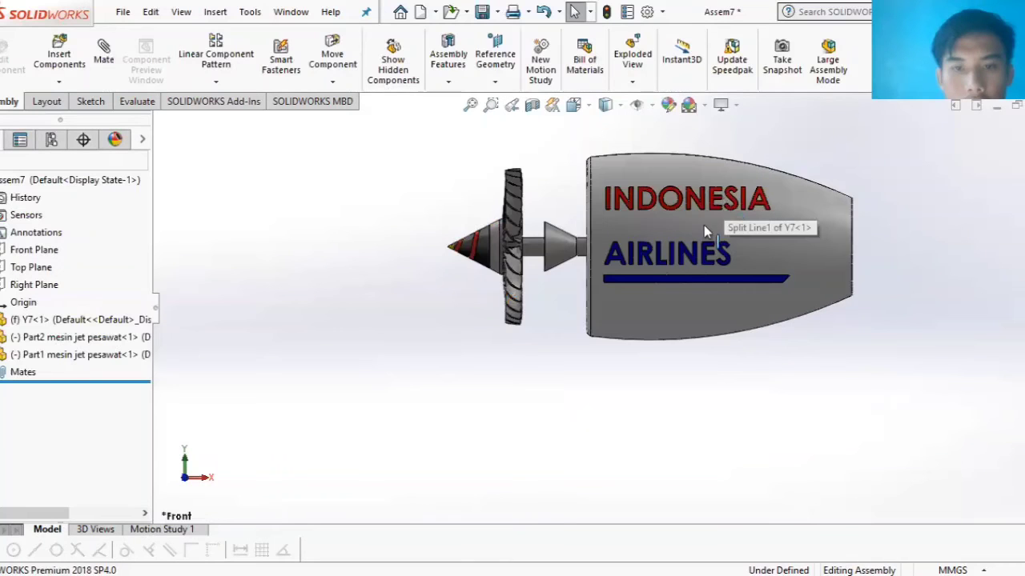
pyautogui.scroll(-1, 700, 236)
pyautogui.moveTo(620, 233); pyautogui.dragTo(550, 250)
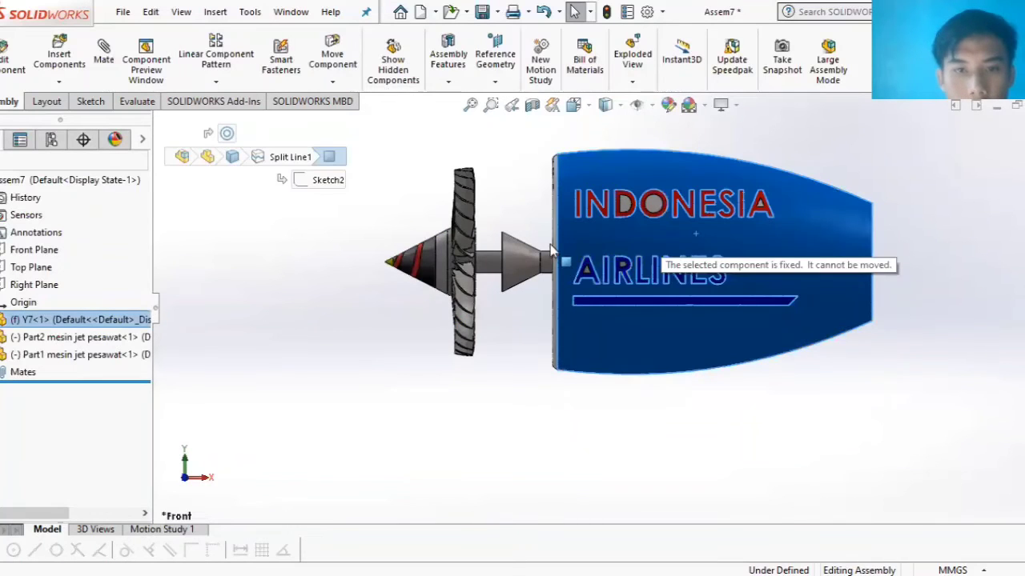
pyautogui.click(686, 446)
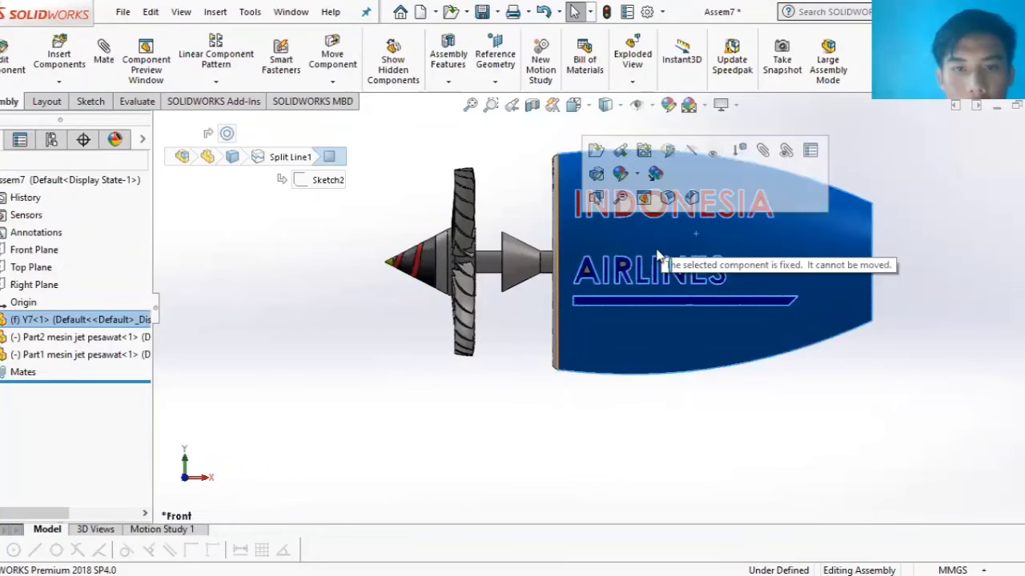
pyautogui.moveTo(533, 268); pyautogui.dragTo(602, 257)
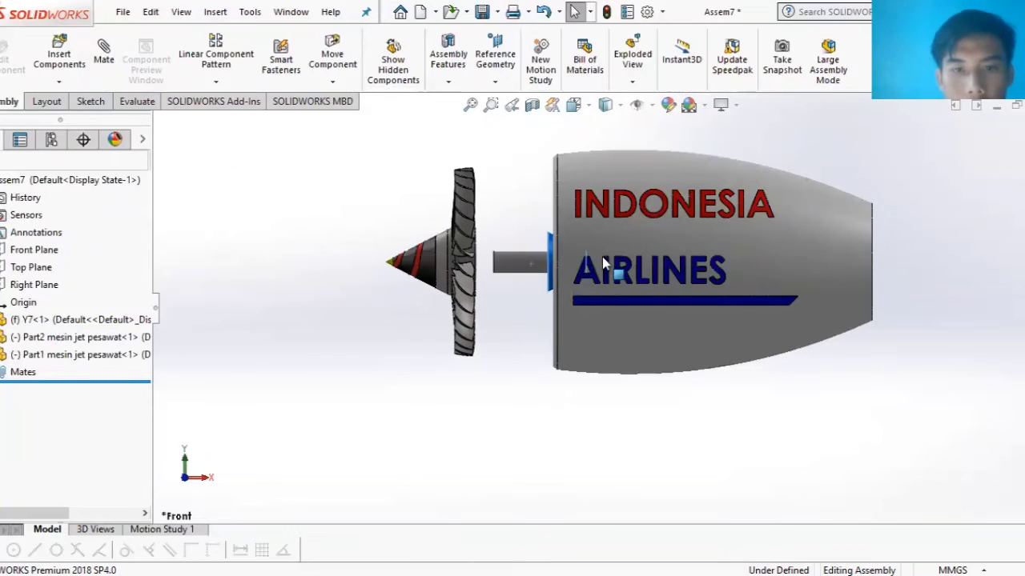
pyautogui.moveTo(535, 259)
pyautogui.mouseDown()
pyautogui.moveTo(501, 262)
pyautogui.moveTo(538, 256)
pyautogui.mouseUp()
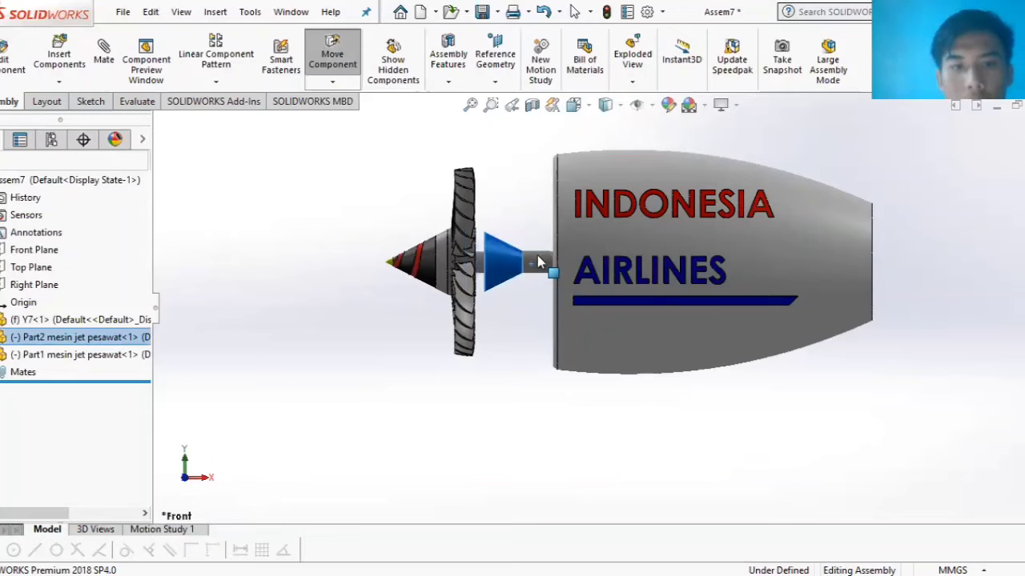
pyautogui.click(664, 261)
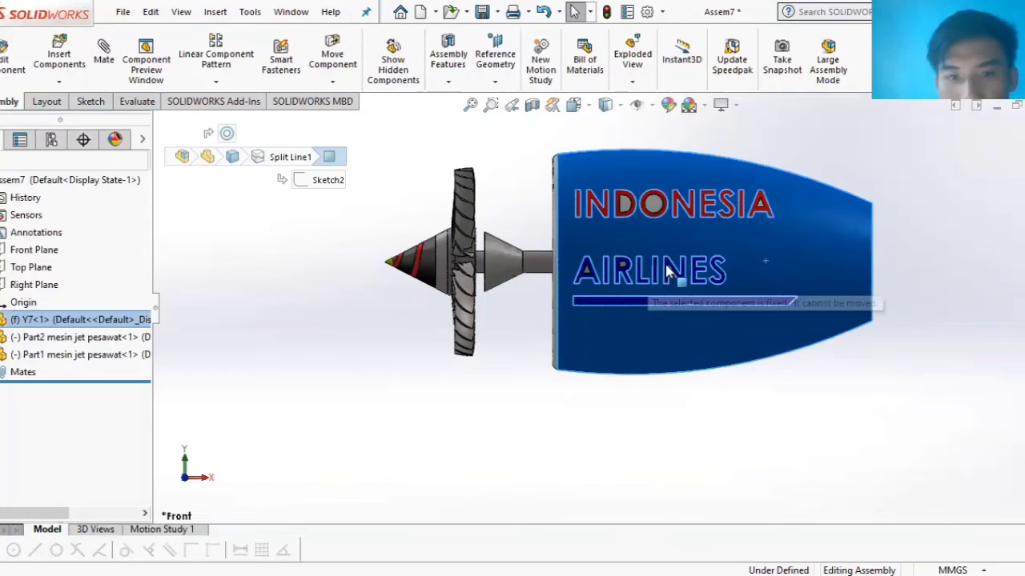
pyautogui.moveTo(697, 330); pyautogui.dragTo(337, 322)
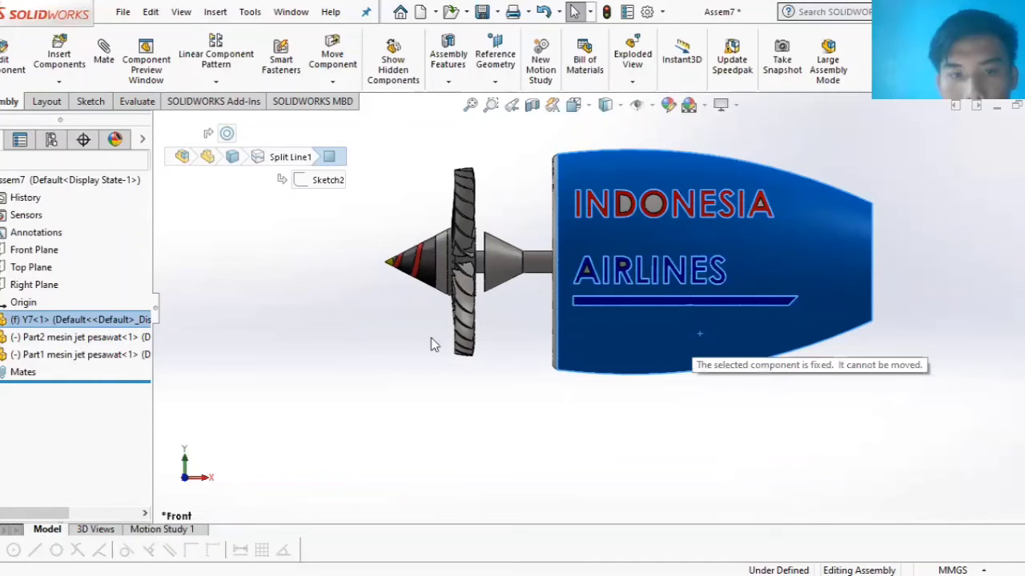
pyautogui.press('Escape')
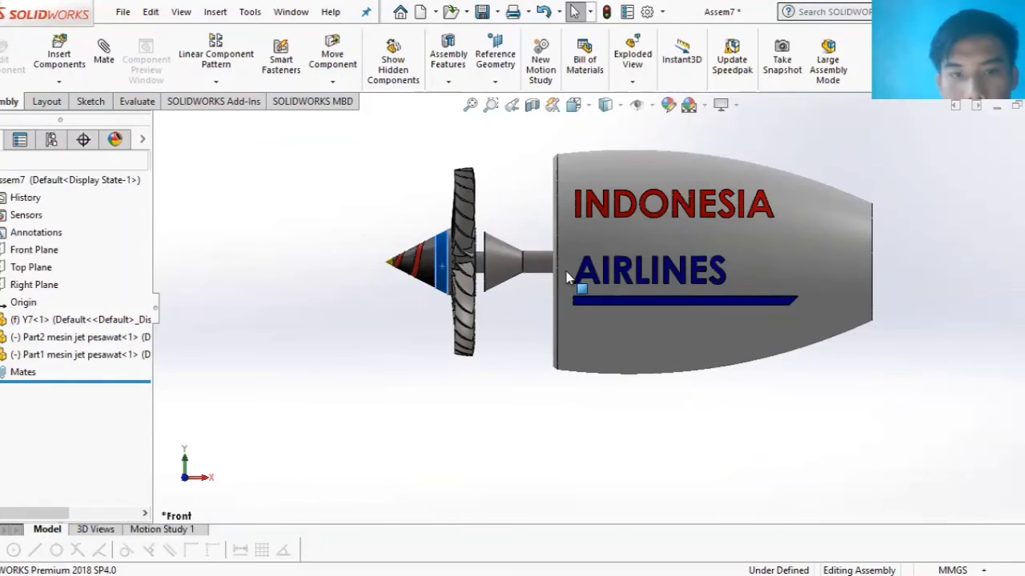
pyautogui.moveTo(608, 270); pyautogui.dragTo(650, 270)
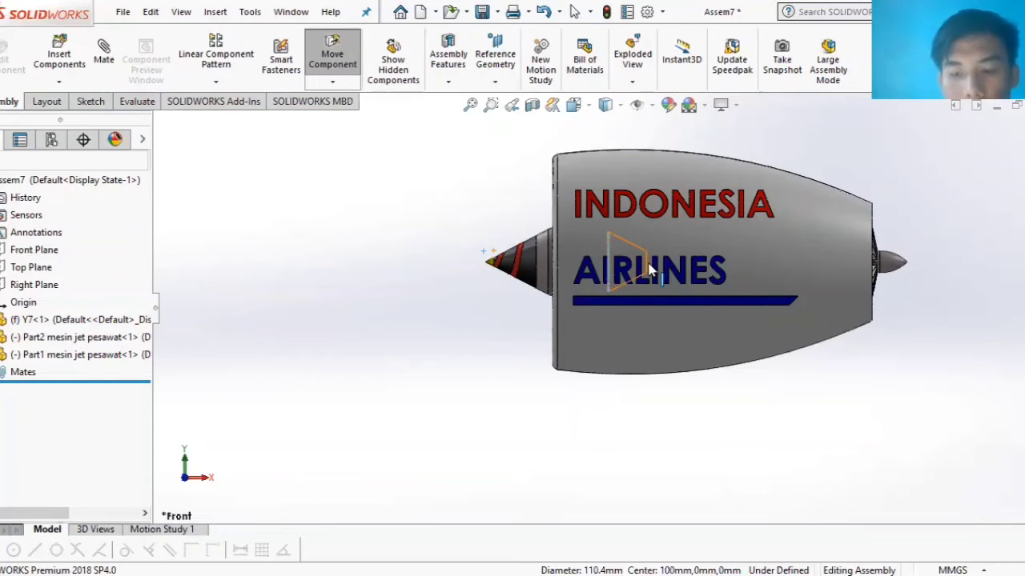
# - Examine from several angles how the fan and nose cone sit inside the shell's front opening
pyautogui.scroll(-1, 649, 269)
pyautogui.press('Right')
pyautogui.press('Right')
pyautogui.press('Right')
pyautogui.press('Right')
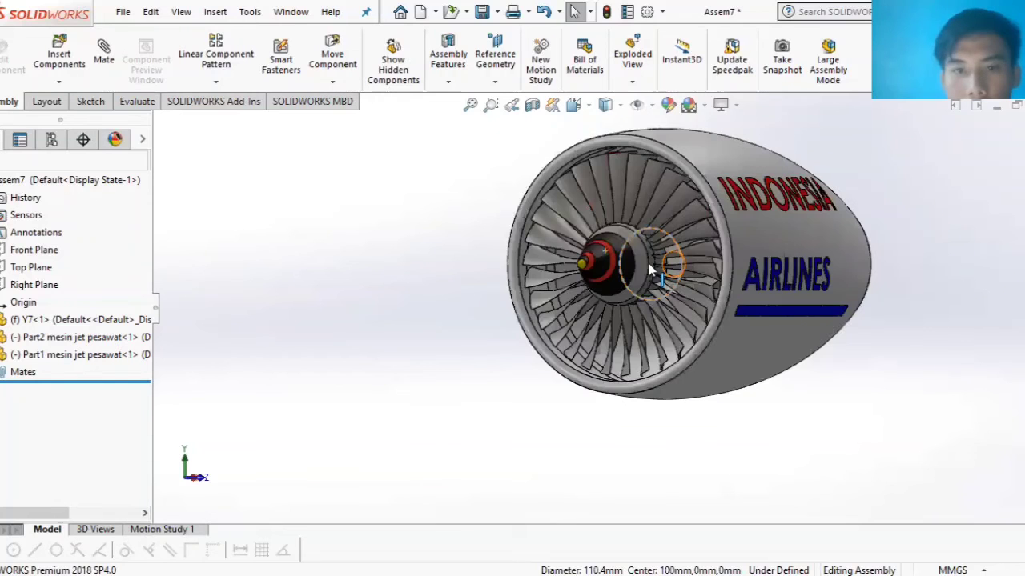
pyautogui.press('Left')
pyautogui.press('Left')
pyautogui.press('Left')
pyautogui.press('Left')
pyautogui.press('Left')
pyautogui.press('Right')
pyautogui.press('Right')
pyautogui.press('Right')
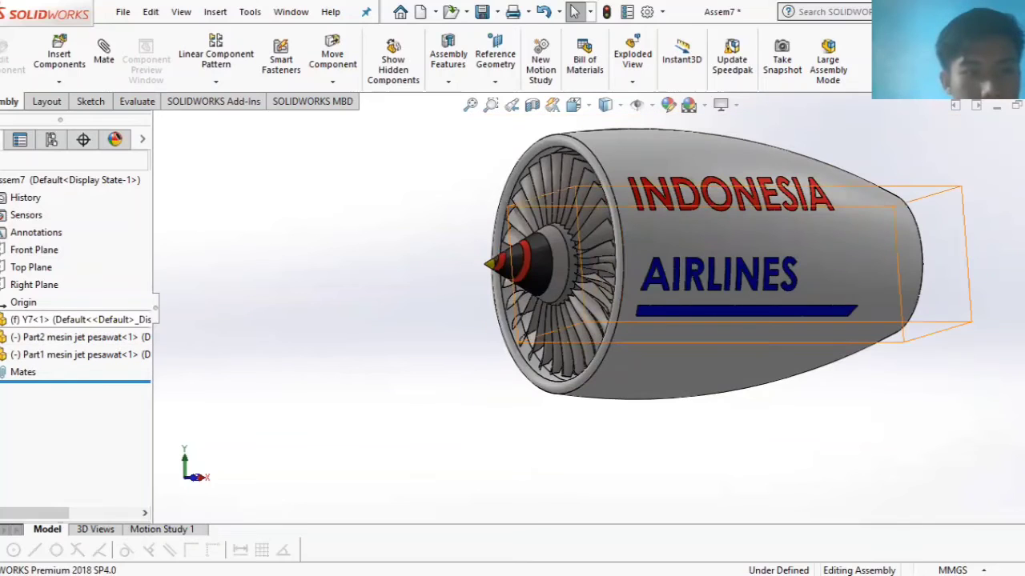
# - Mate the Top Plane of Part1 mesin jet pesawat coincident with the Top Plane of Part2 mesin jet pesawat
pyautogui.click(1, 354)
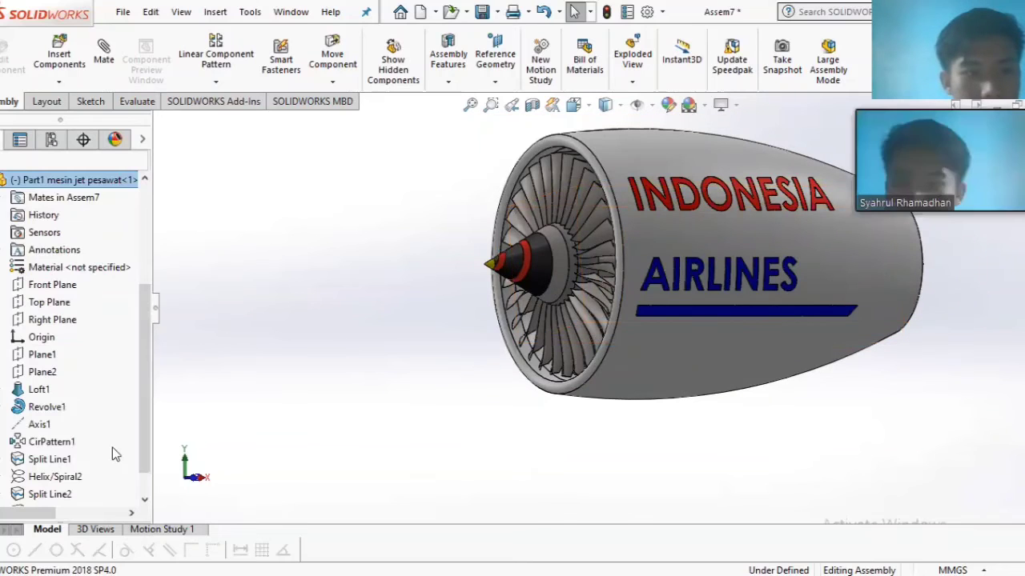
pyautogui.click(48, 303)
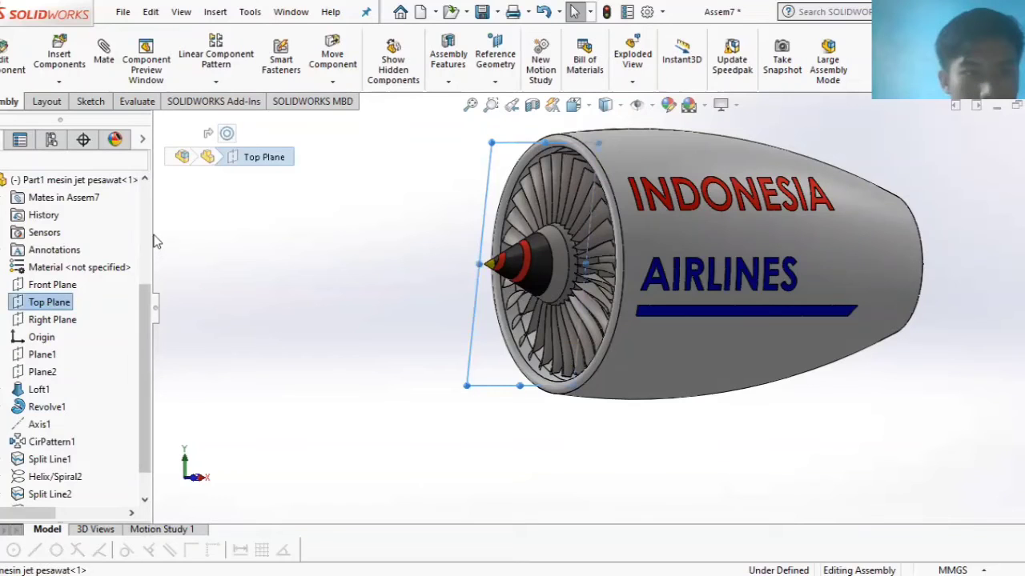
pyautogui.scroll(3, 149, 232)
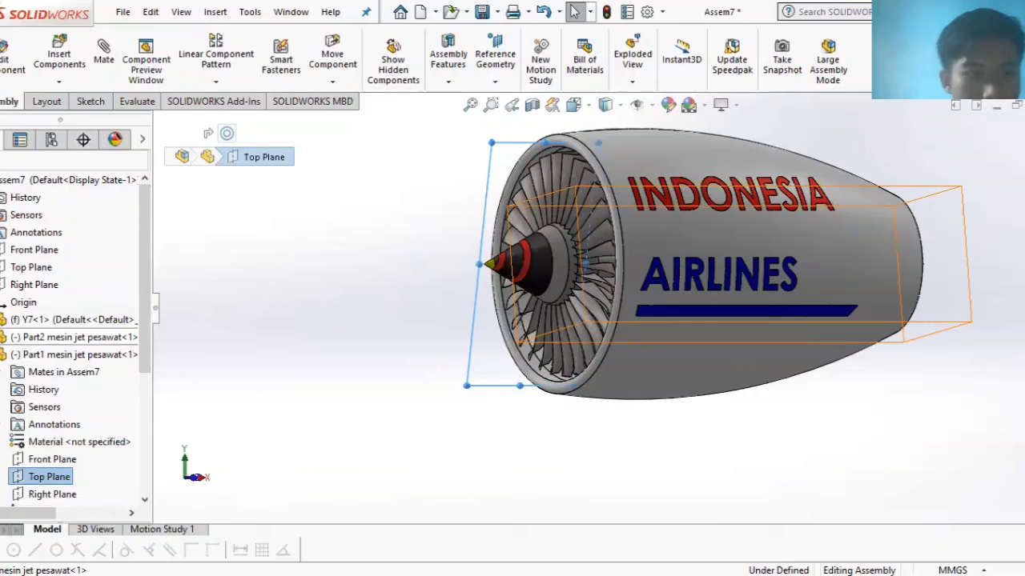
pyautogui.scroll(-2, 48, 376)
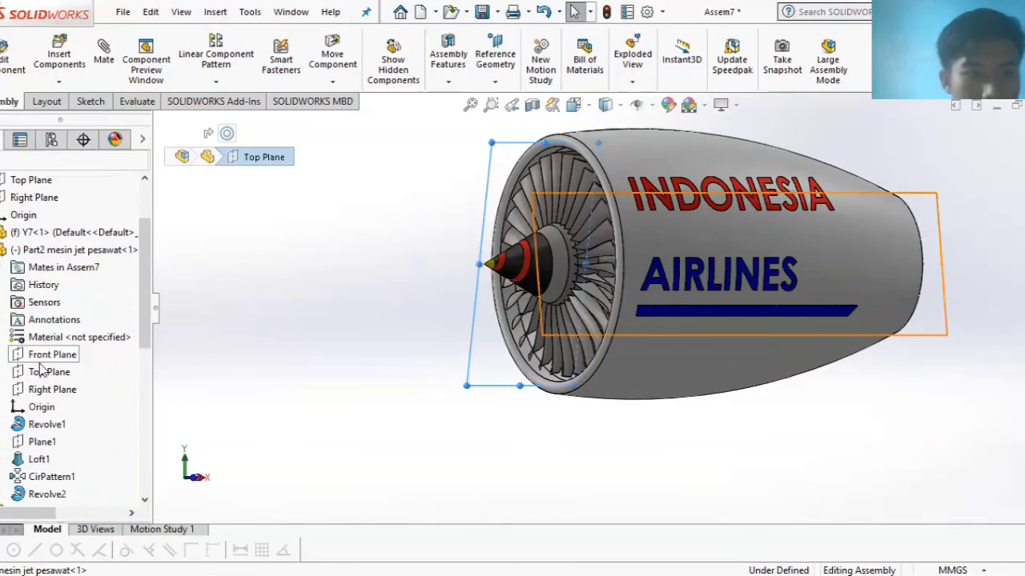
pyautogui.click(45, 374)
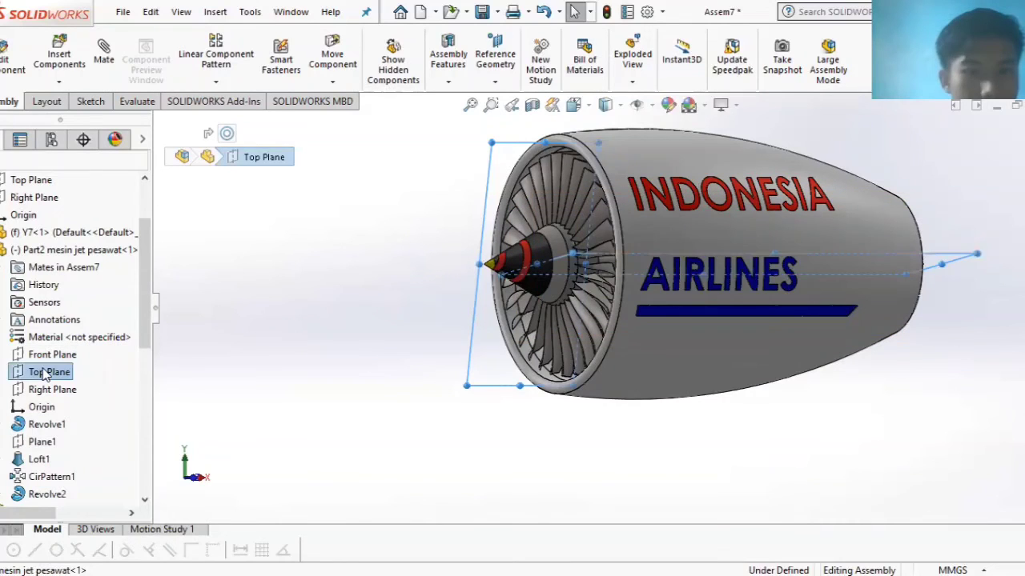
pyautogui.click(104, 72)
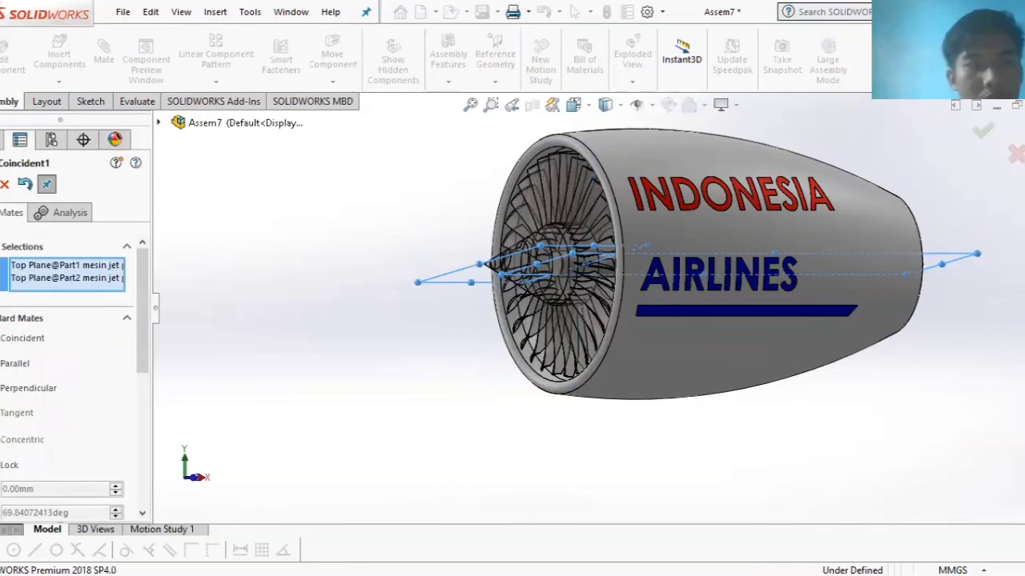
pyautogui.press('Return')
pyautogui.press('Escape')
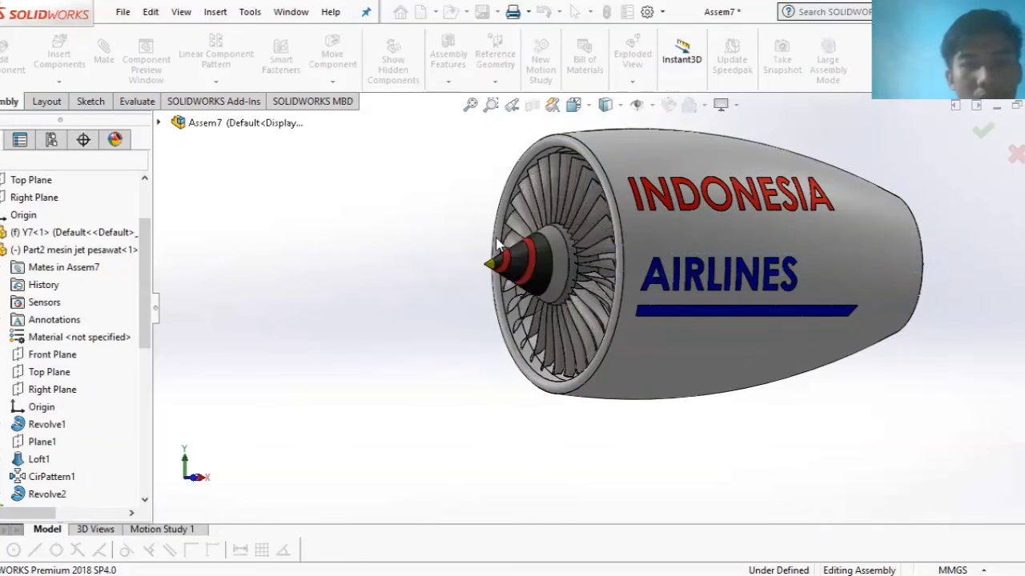
# - Hide the MotionManager pane and show it again
pyautogui.scroll(-3, 683, 236)
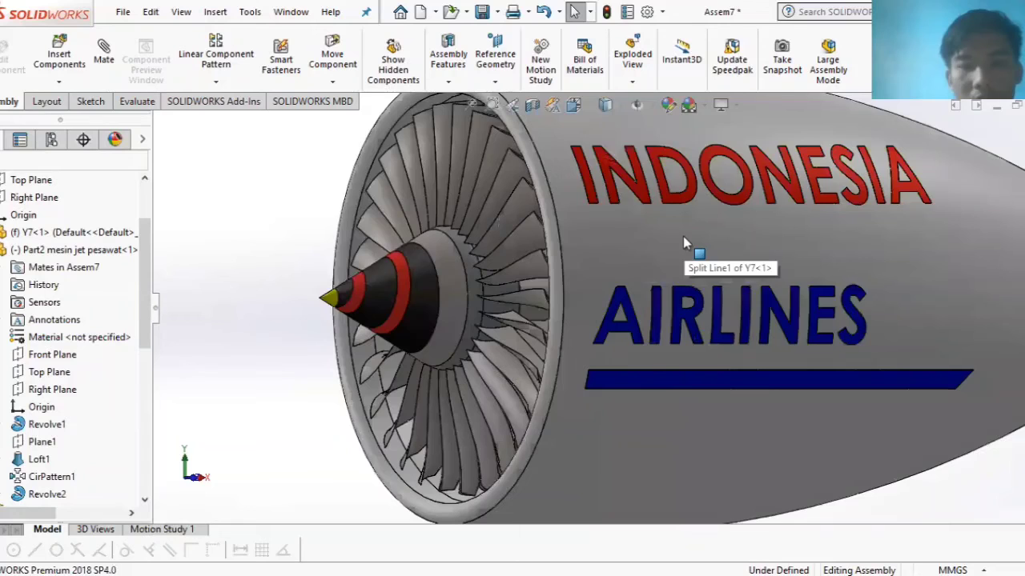
pyautogui.scroll(3, 792, 218)
pyautogui.press('f')
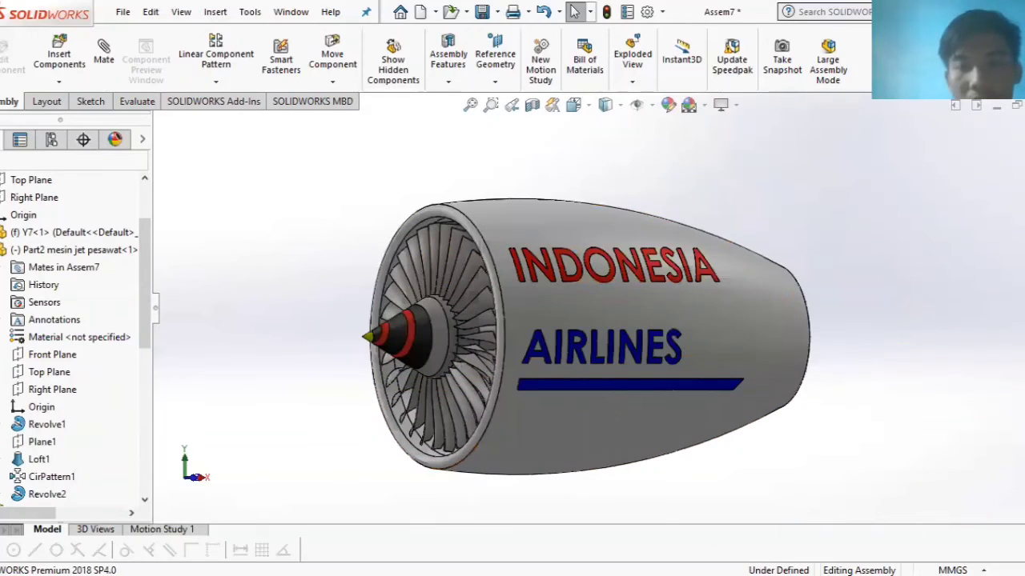
pyautogui.rightClick(693, 174)
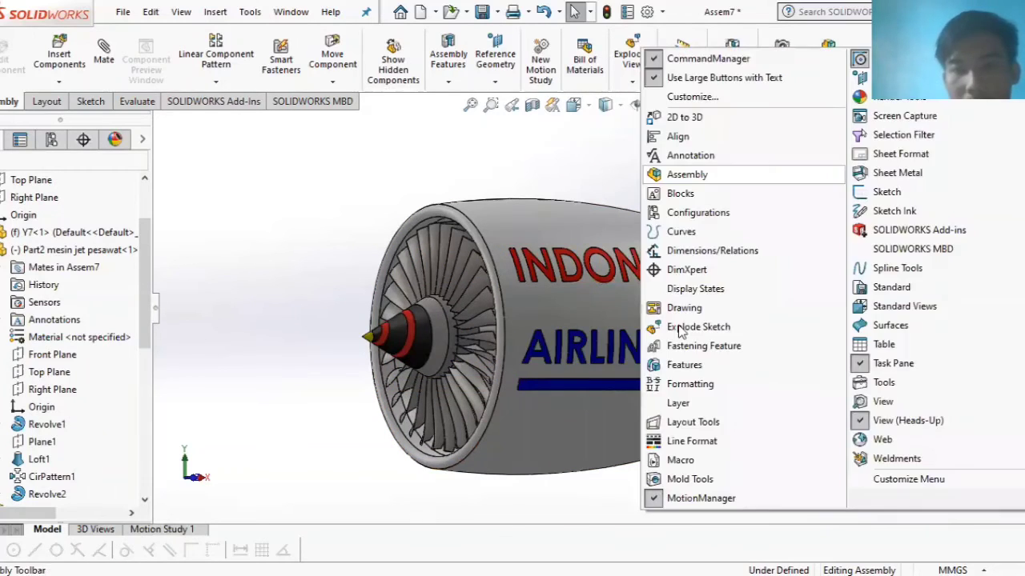
pyautogui.click(701, 498)
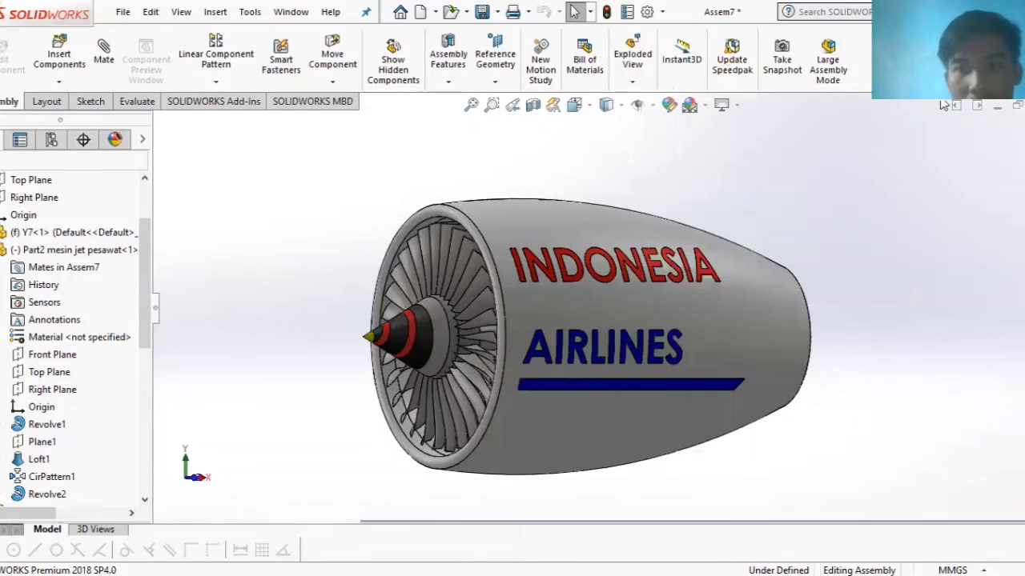
pyautogui.rightClick(671, 536)
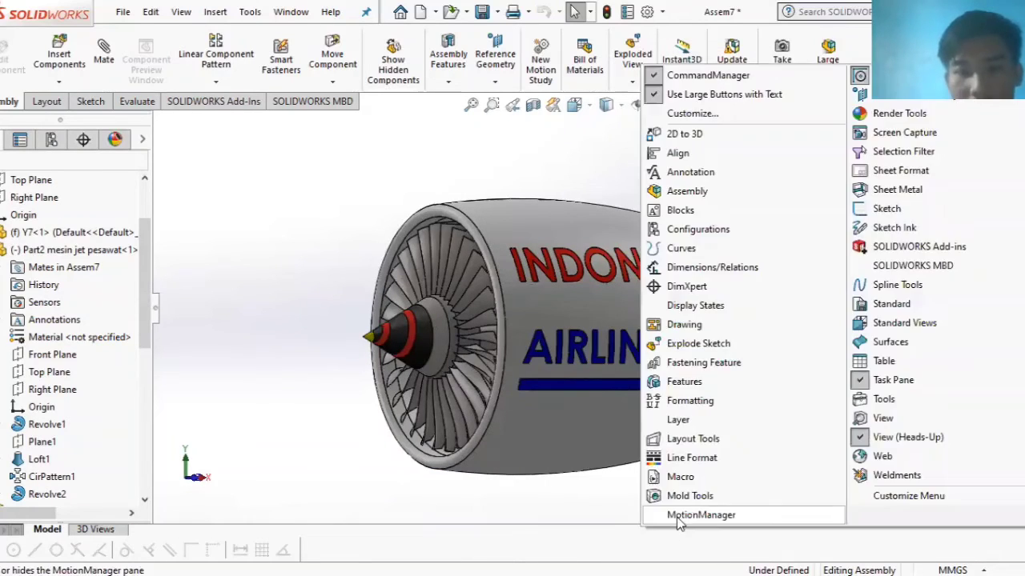
pyautogui.click(676, 517)
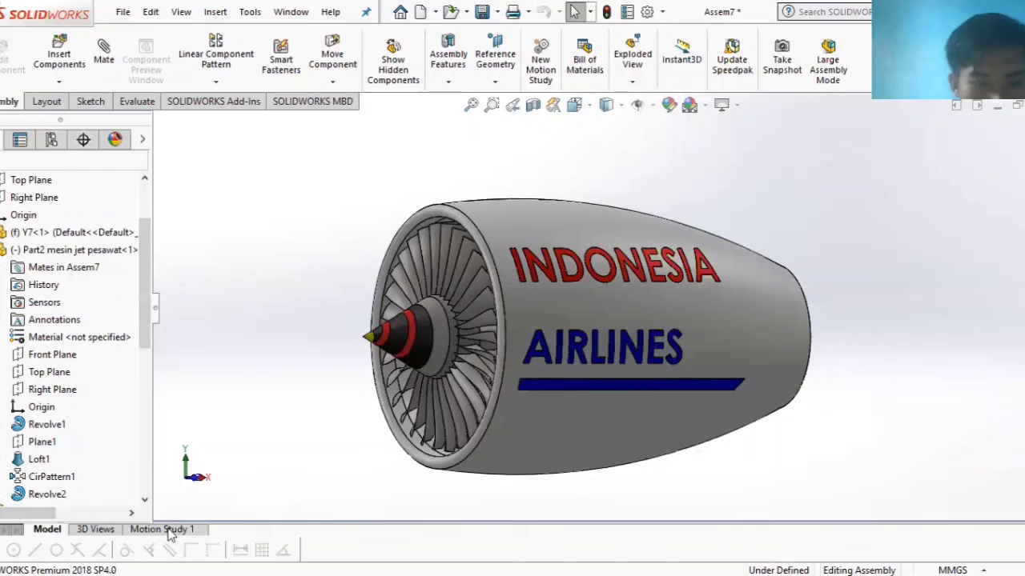
# - Open Motion Study 1, accept its properties and extend the assembly's animation to 15 seconds
pyautogui.click(162, 529)
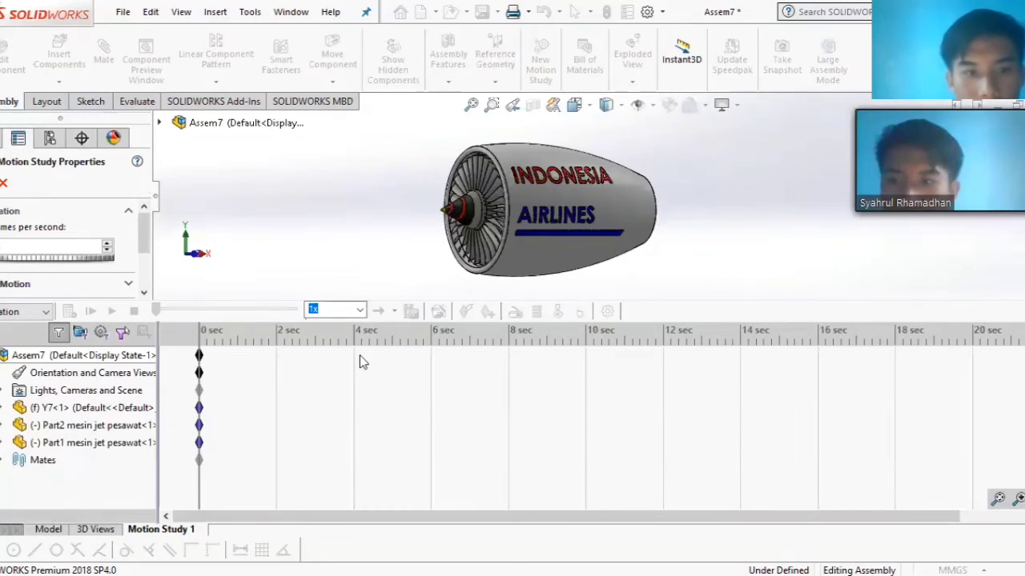
pyautogui.press('Return')
pyautogui.moveTo(204, 360)
pyautogui.mouseDown()
pyautogui.moveTo(377, 355)
pyautogui.moveTo(469, 384)
pyautogui.moveTo(779, 354)
pyautogui.mouseUp()
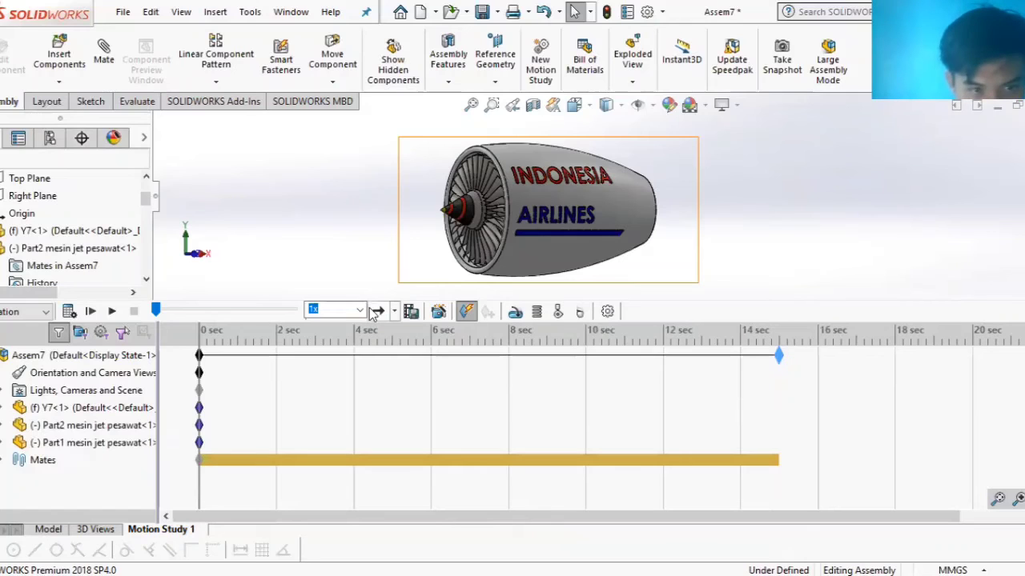
# - Add a rotary motor on the fan hub's cylindrical face and run the motion study from the start
pyautogui.click(517, 312)
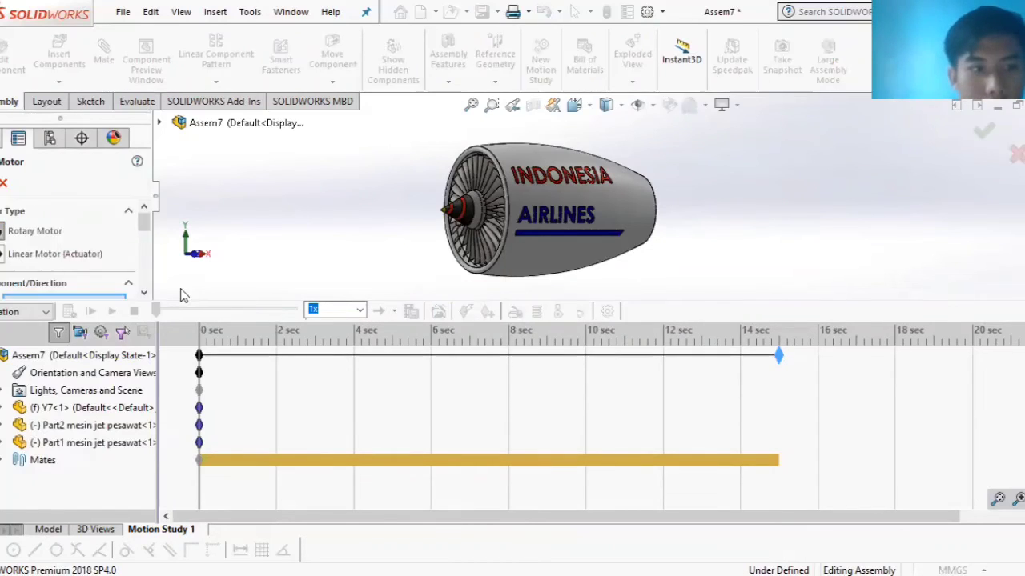
pyautogui.scroll(-2, 144, 233)
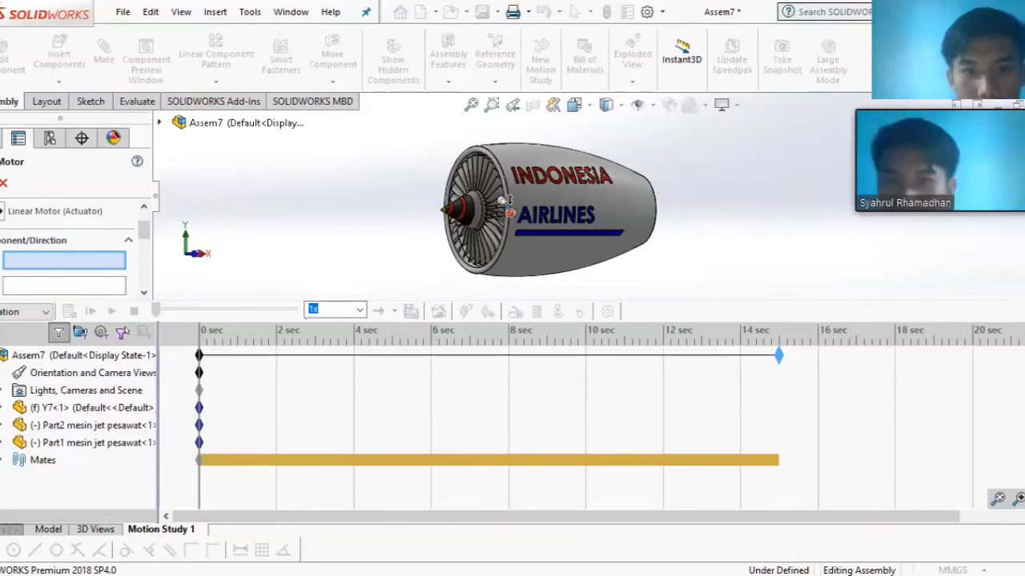
pyautogui.scroll(-2, 488, 208)
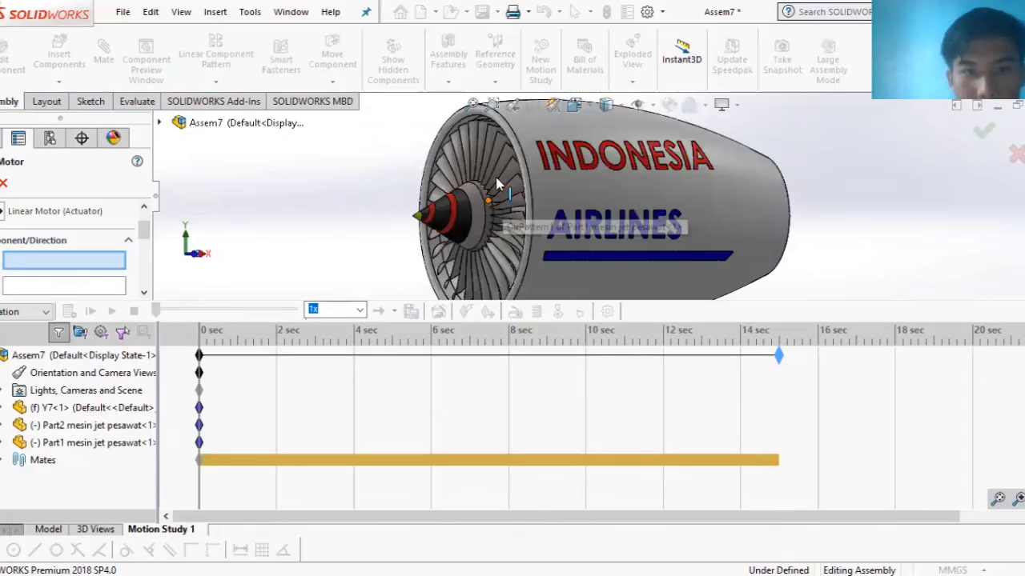
pyautogui.click(498, 221)
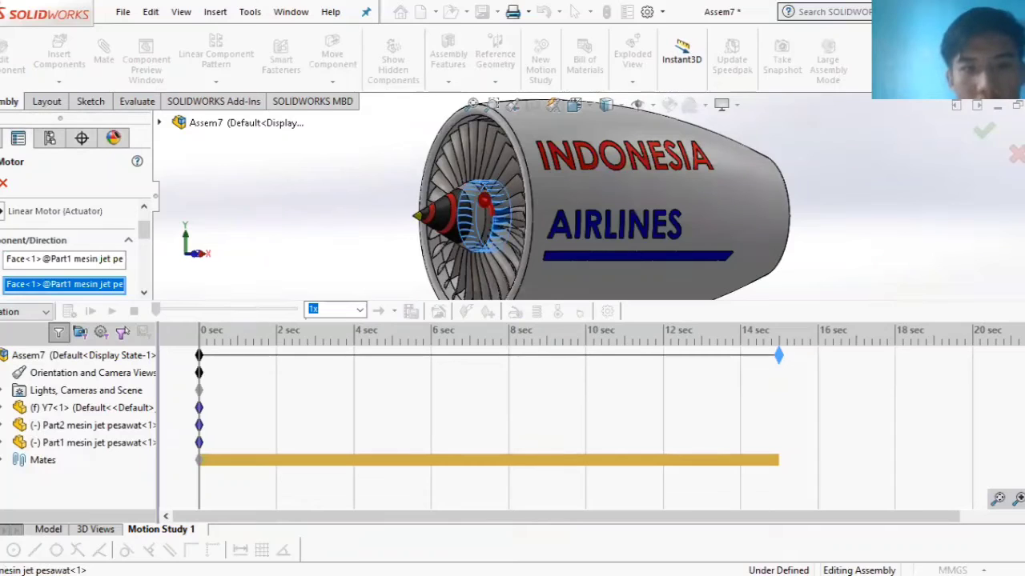
pyautogui.click(0, 183)
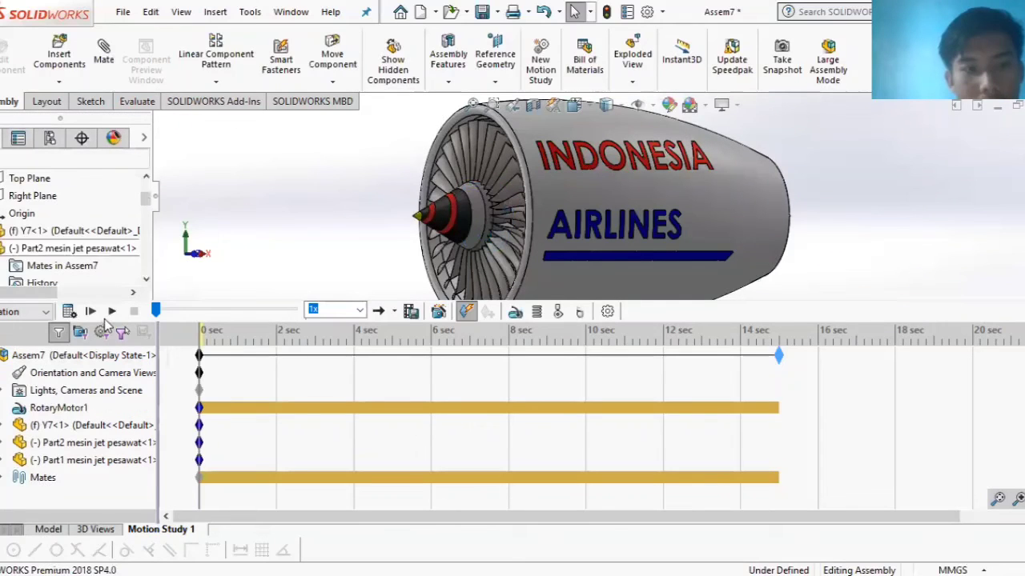
pyautogui.click(95, 312)
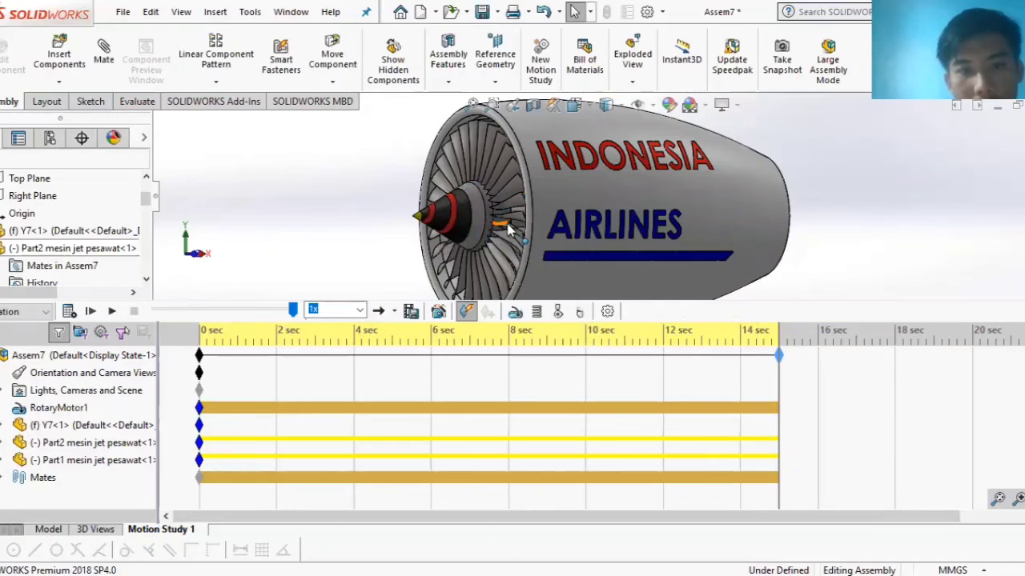
# - Add a second rotary motor on the same fan hub face and play the animation
pyautogui.click(548, 325)
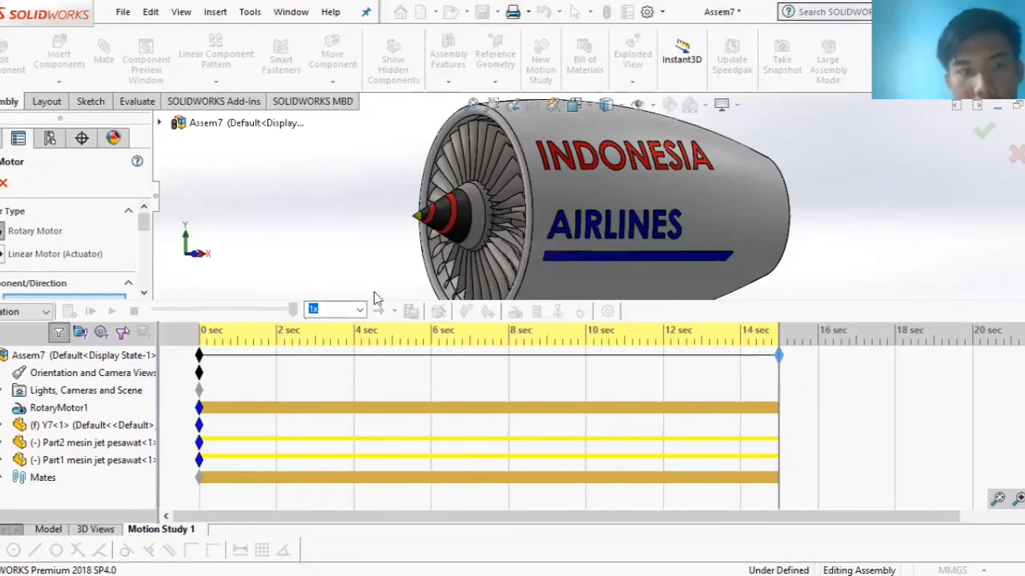
pyautogui.click(493, 216)
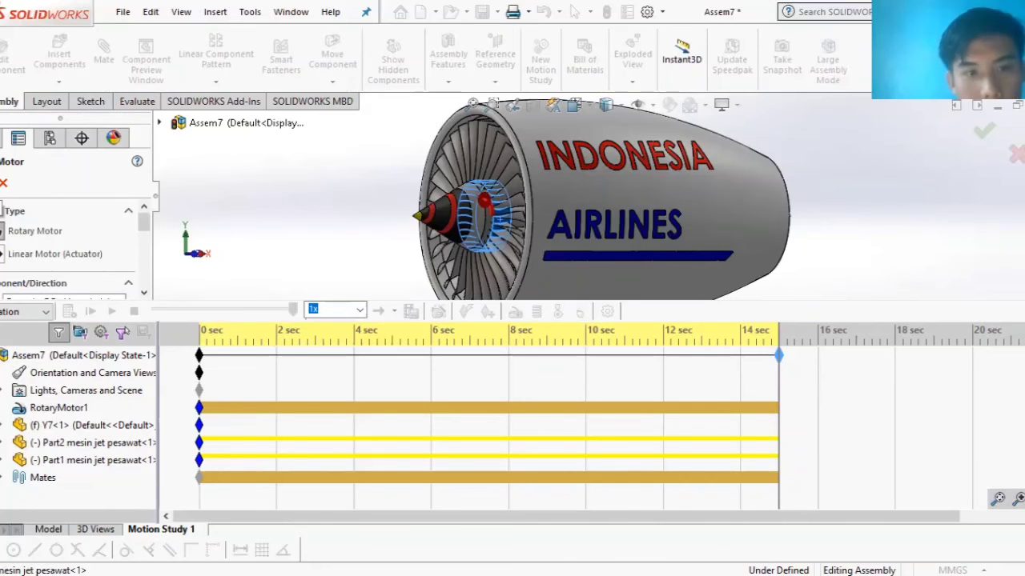
pyautogui.click(0, 183)
pyautogui.click(113, 311)
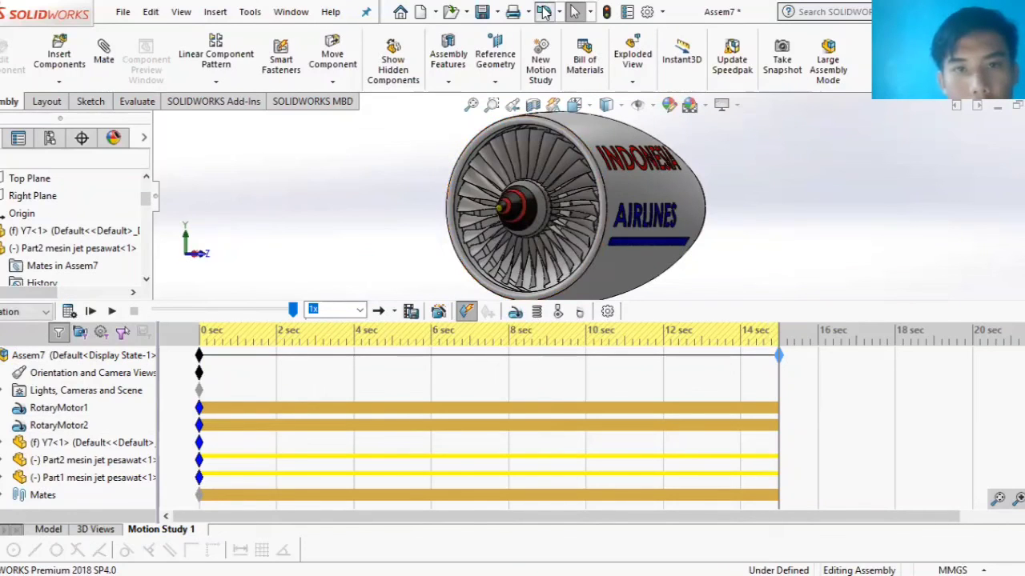
# - Undo both rotary motors and the animation length, and extend the assembly's timeline to 15 seconds again
pyautogui.click(543, 12)
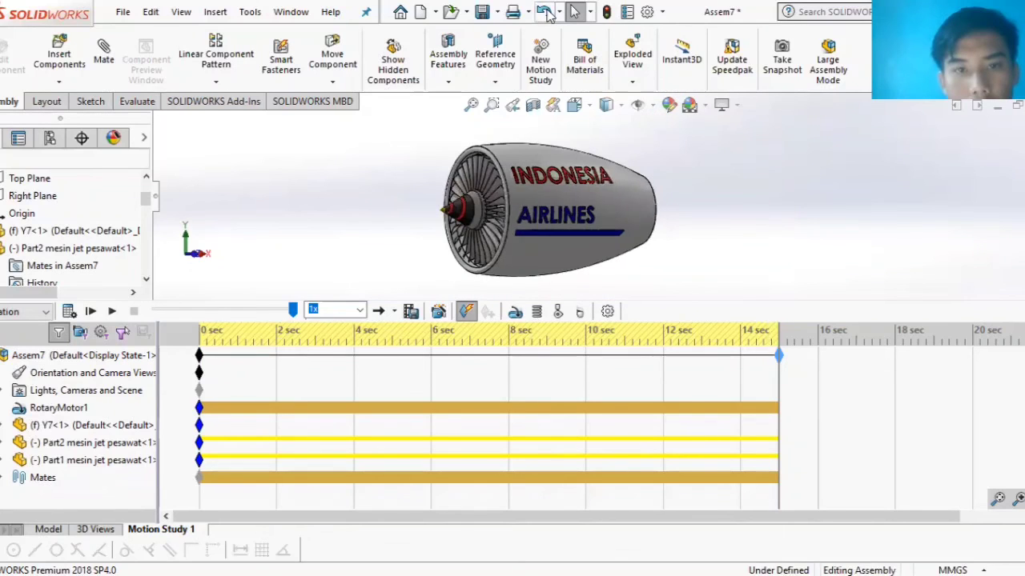
pyautogui.click(544, 12)
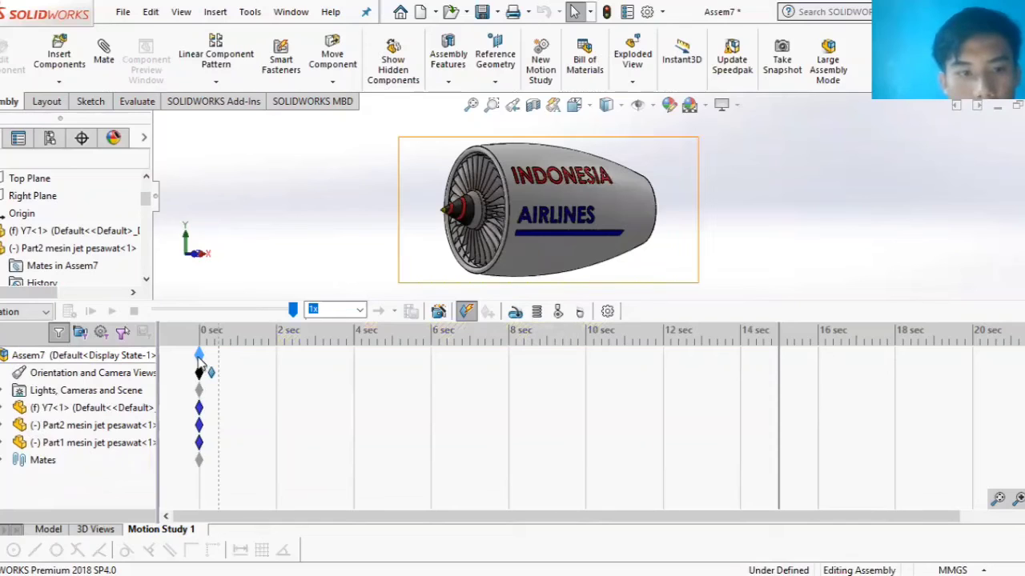
pyautogui.moveTo(205, 360); pyautogui.dragTo(781, 371)
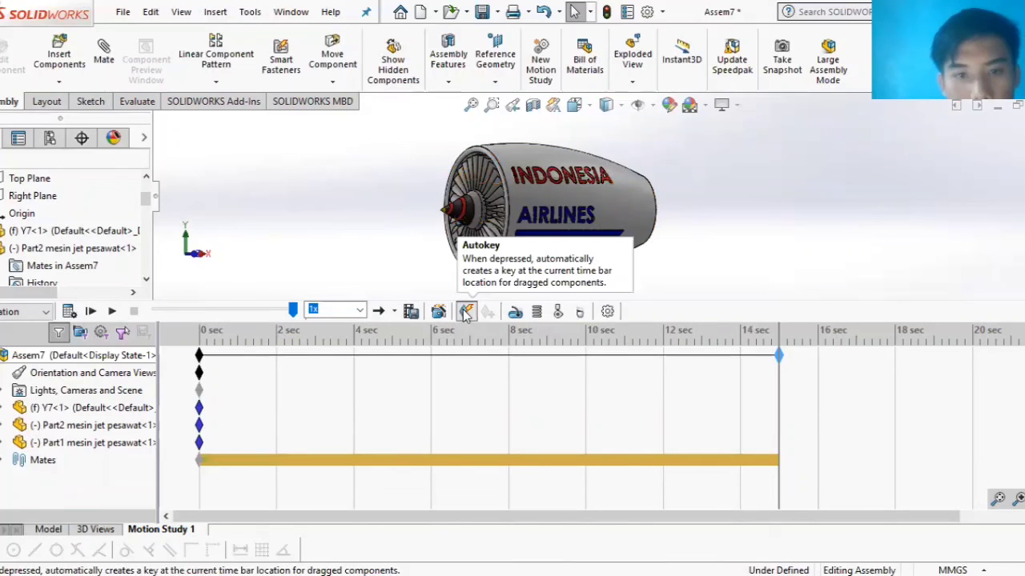
# - Add a rotary motor on the fan hub's cylindrical face, clearing the first direction and relative-component selections before picking the face as location
pyautogui.click(516, 311)
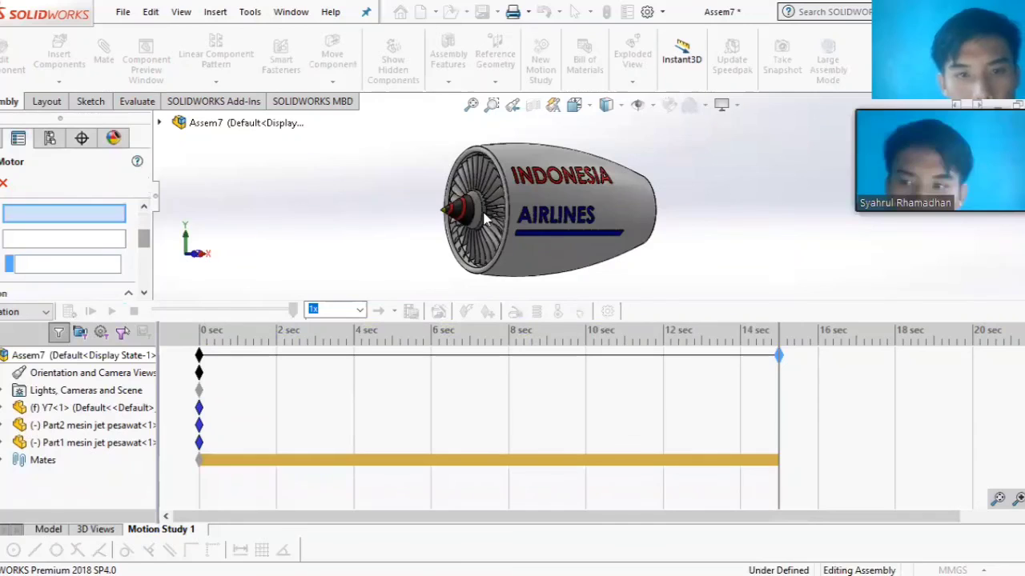
pyautogui.scroll(-3, 484, 214)
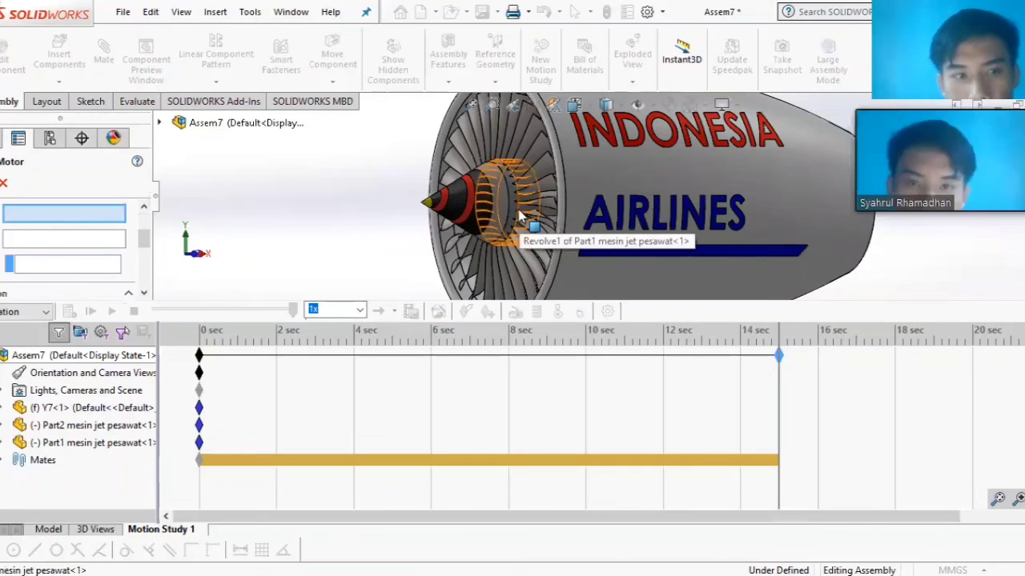
pyautogui.click(519, 214)
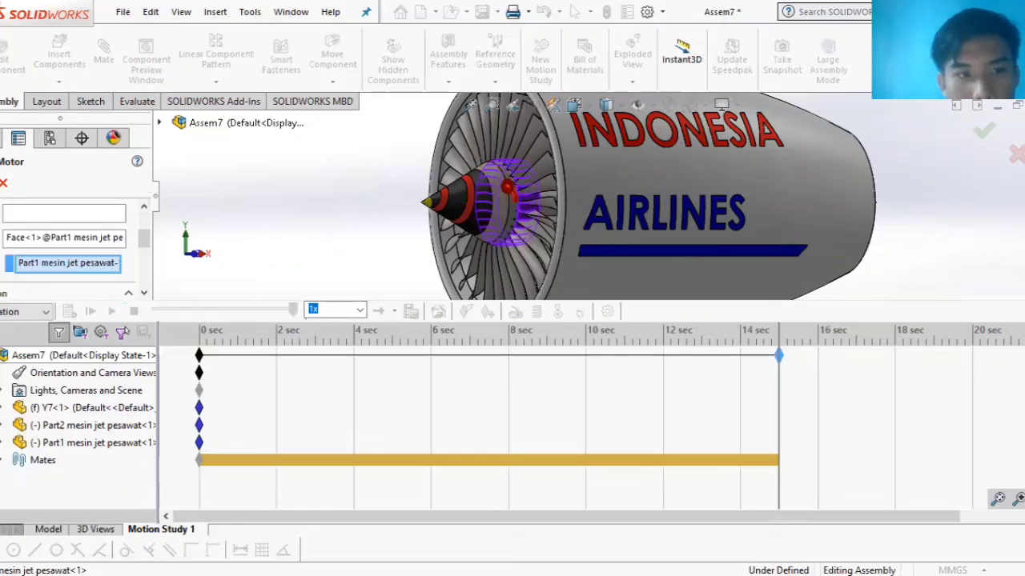
pyautogui.click(62, 216)
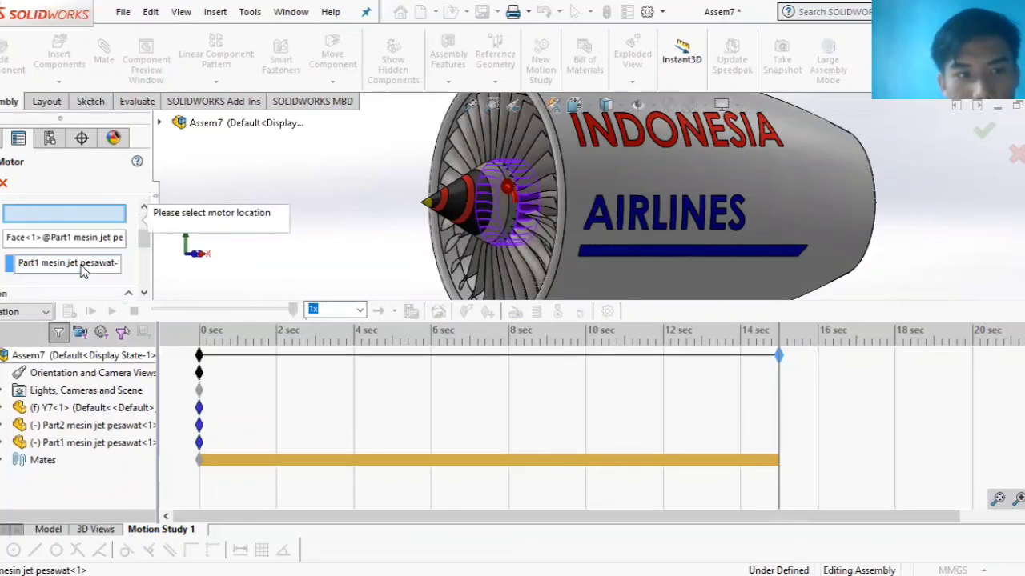
pyautogui.click(82, 272)
pyautogui.rightClick(83, 272)
pyautogui.click(120, 293)
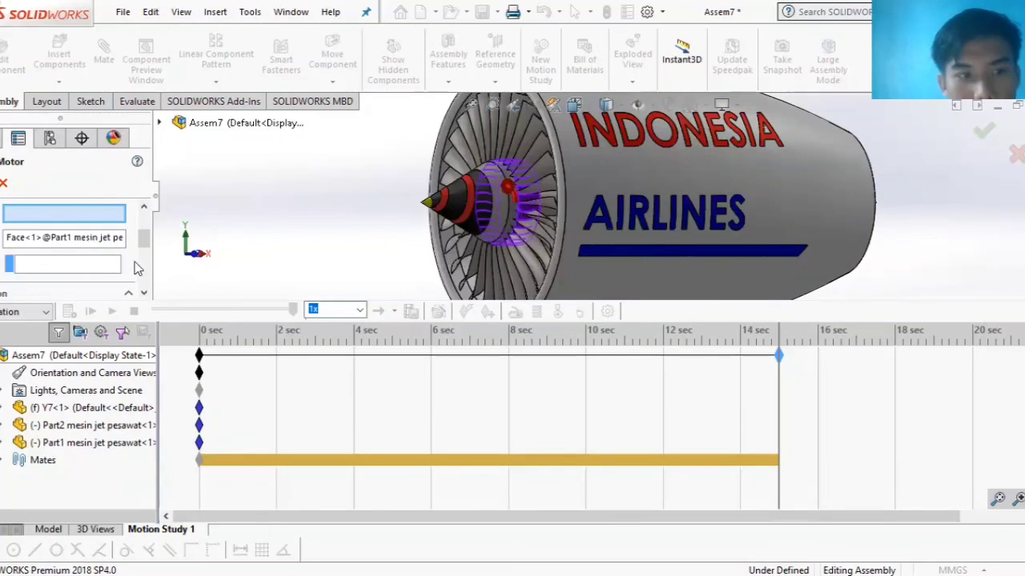
pyautogui.rightClick(92, 239)
pyautogui.click(130, 267)
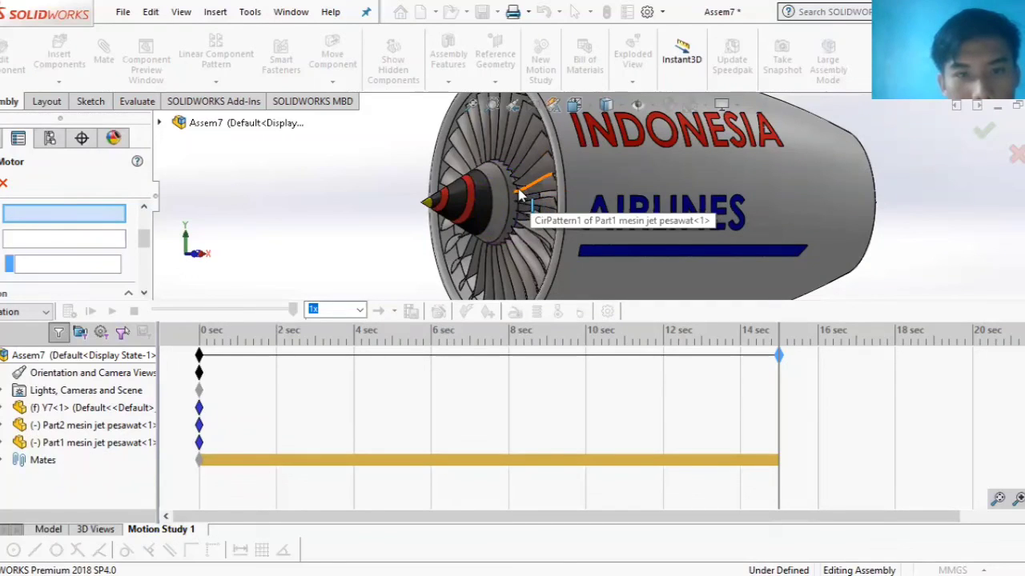
pyautogui.scroll(-2, 520, 194)
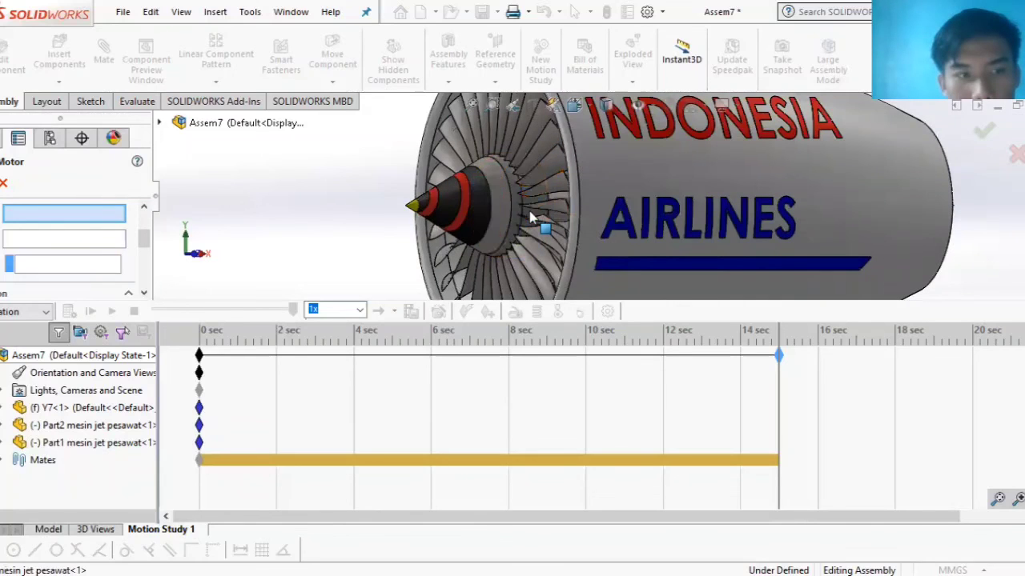
pyautogui.click(530, 214)
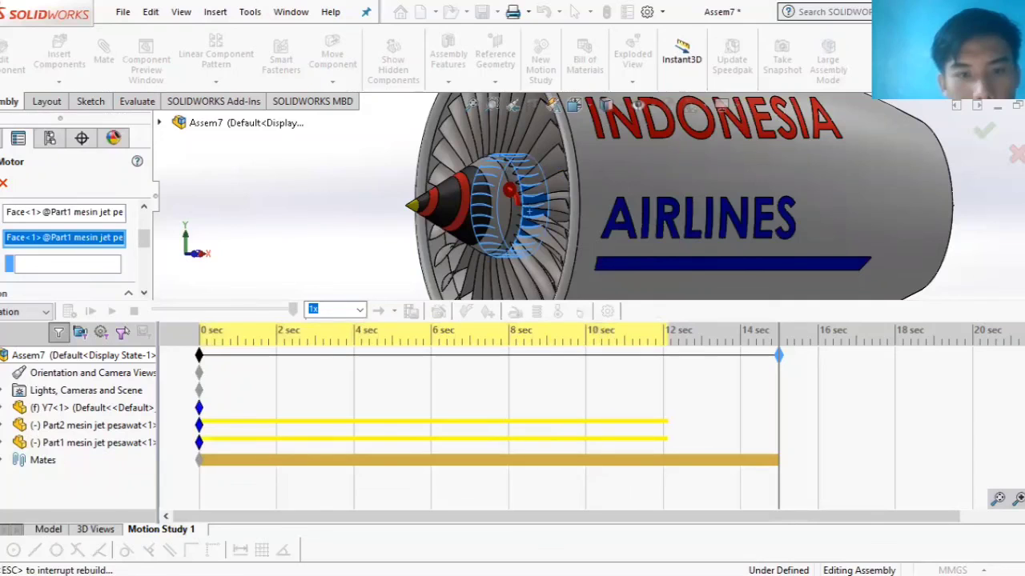
pyautogui.press('Return')
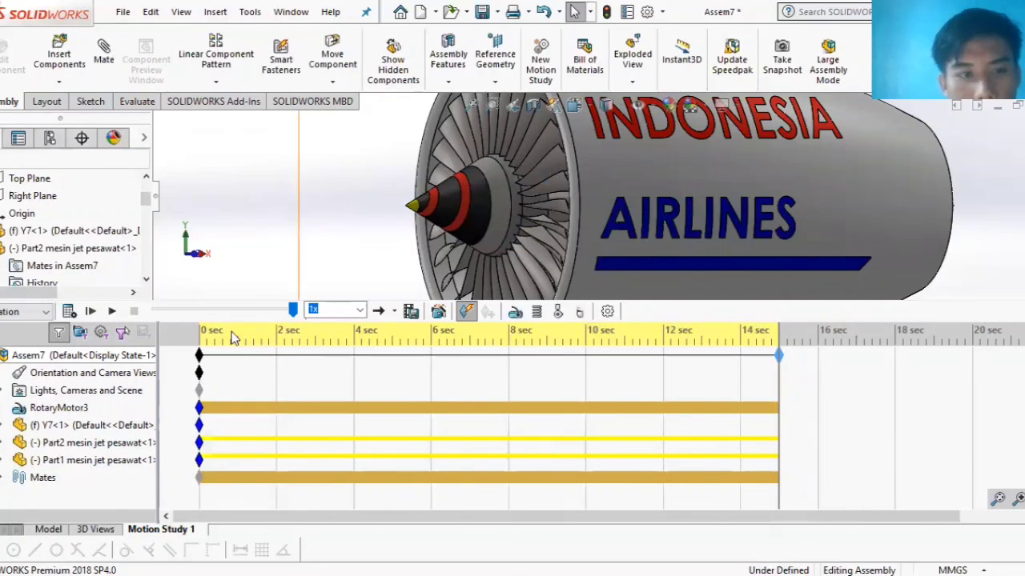
# - Play the motion study, collapse the timeline to enlarge the model view, and replay the animation from the start
pyautogui.click(111, 312)
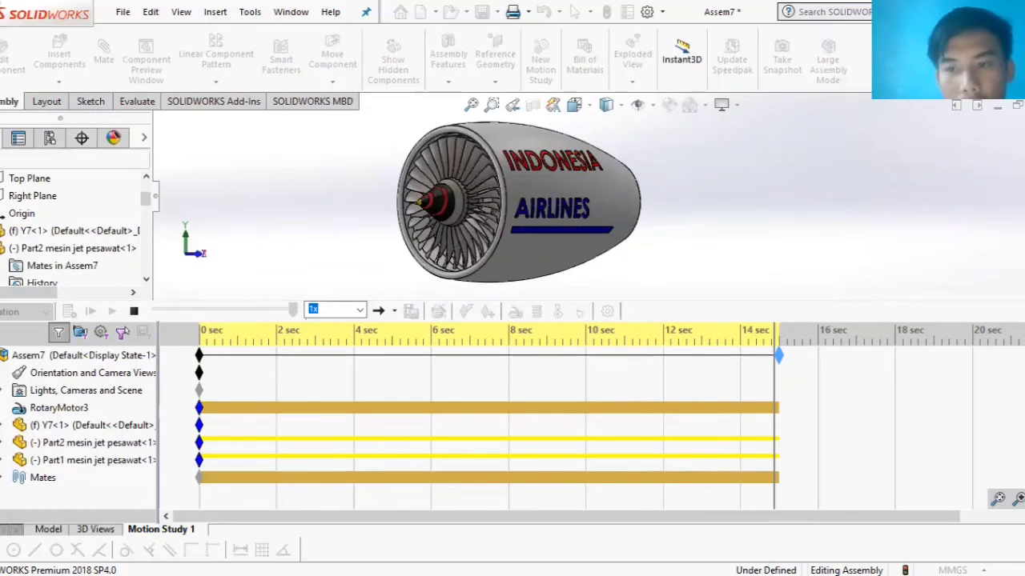
pyautogui.moveTo(194, 305); pyautogui.dragTo(194, 504)
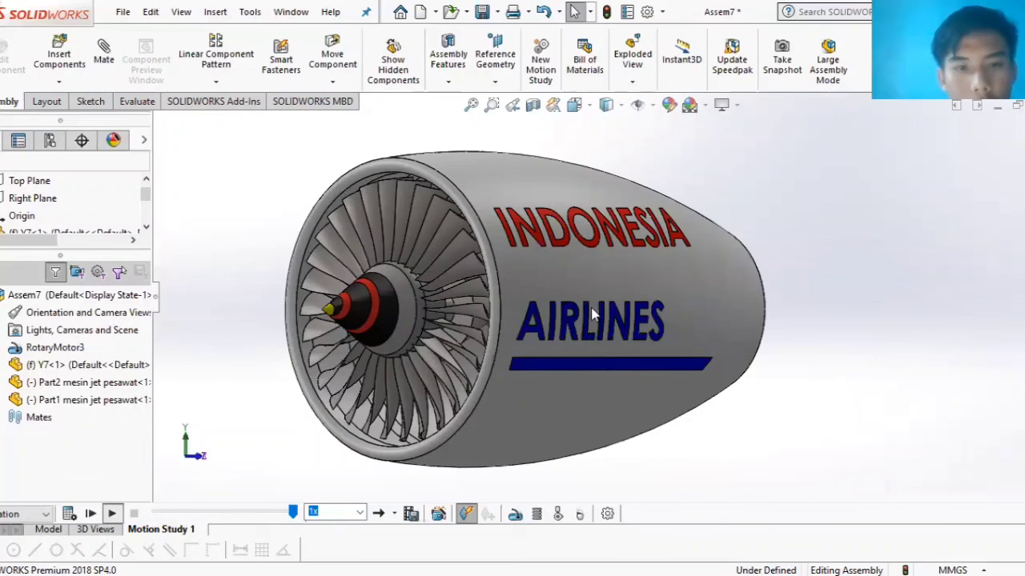
pyautogui.click(560, 327)
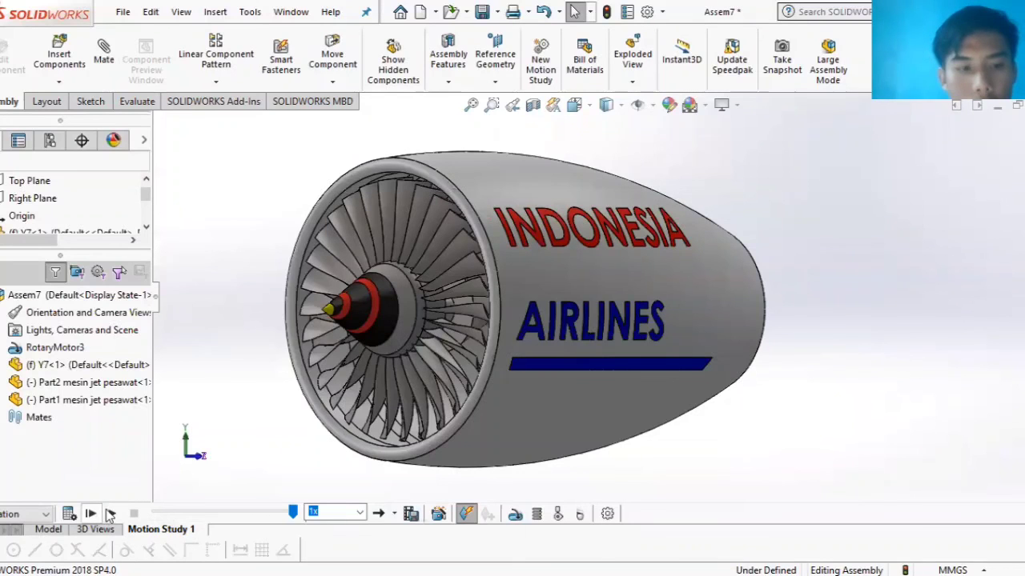
pyautogui.click(96, 514)
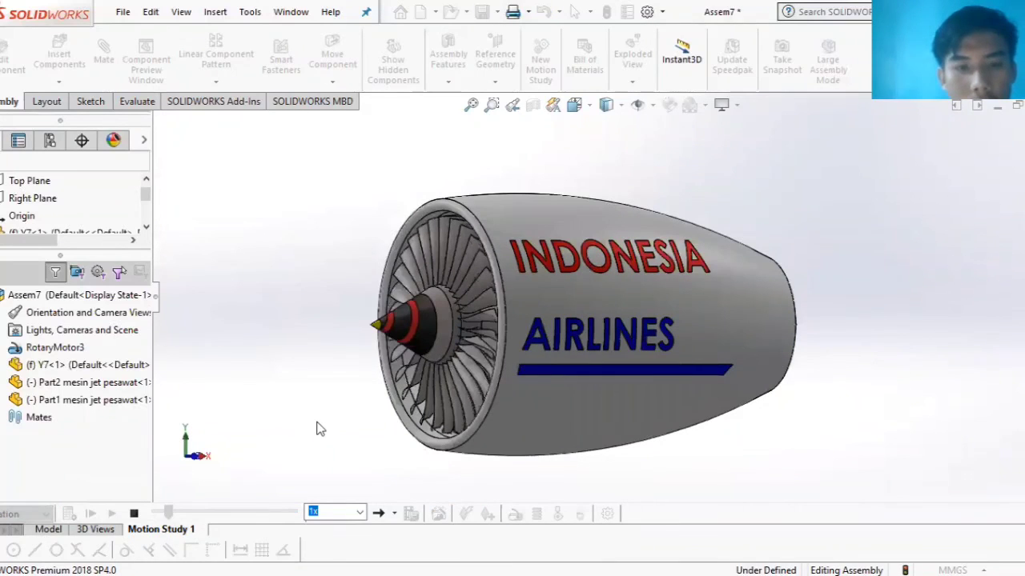